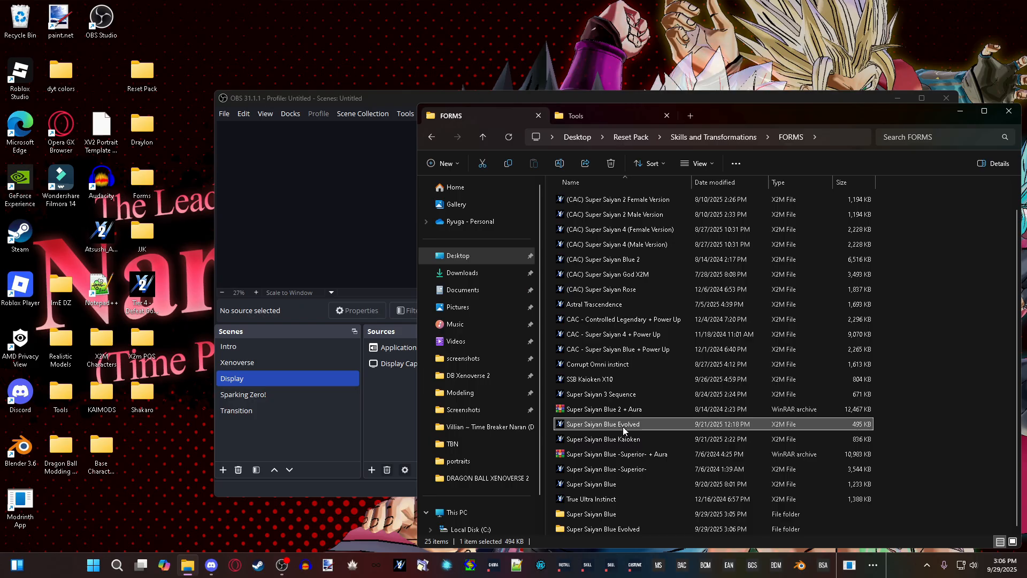
Step: Examine the 7-Zip extraction options for the Super Saiyan Blue Evolved X2M file
right_click(609, 430)
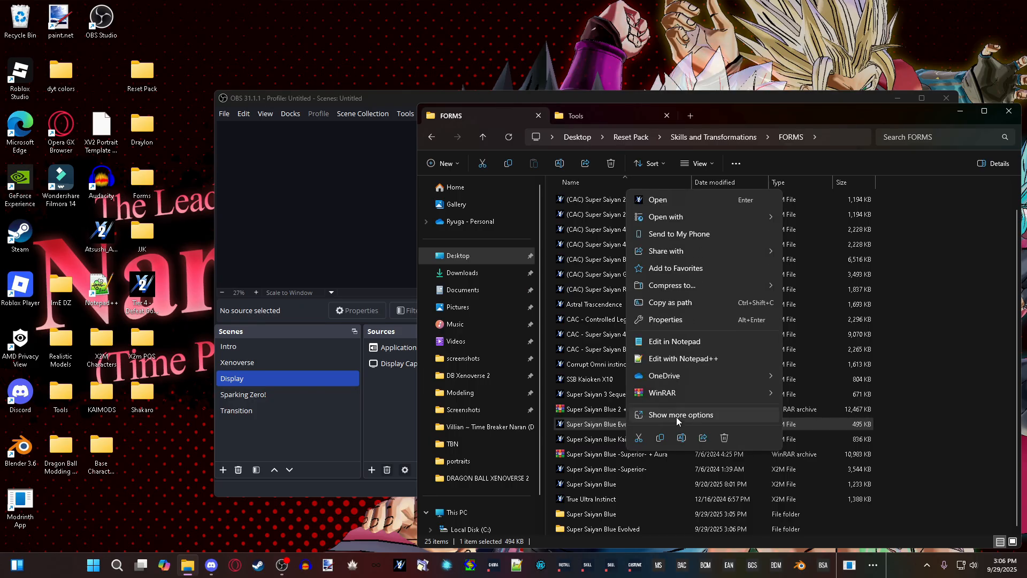
left_click(736, 421)
mouse_move(666, 236)
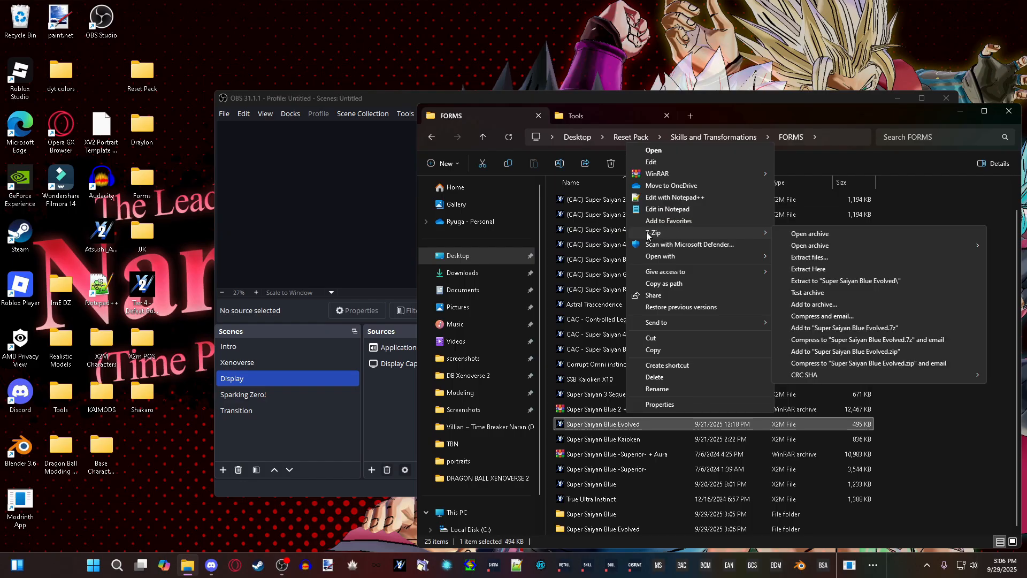
left_click(969, 448)
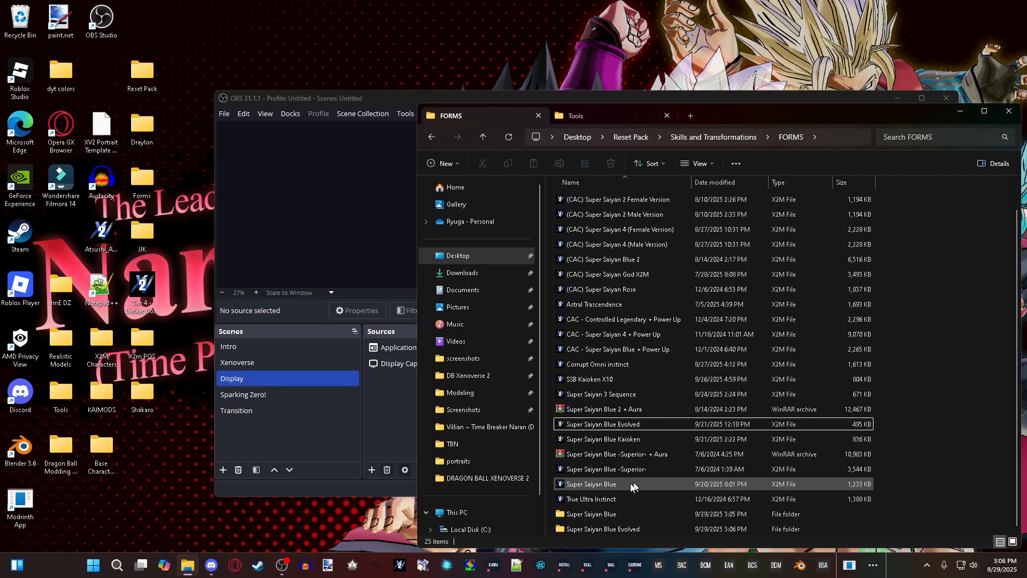
Step: Look through the SKILL and JUNGLE subfolders of the extracted Super Saiyan Blue folder
double_click(616, 514)
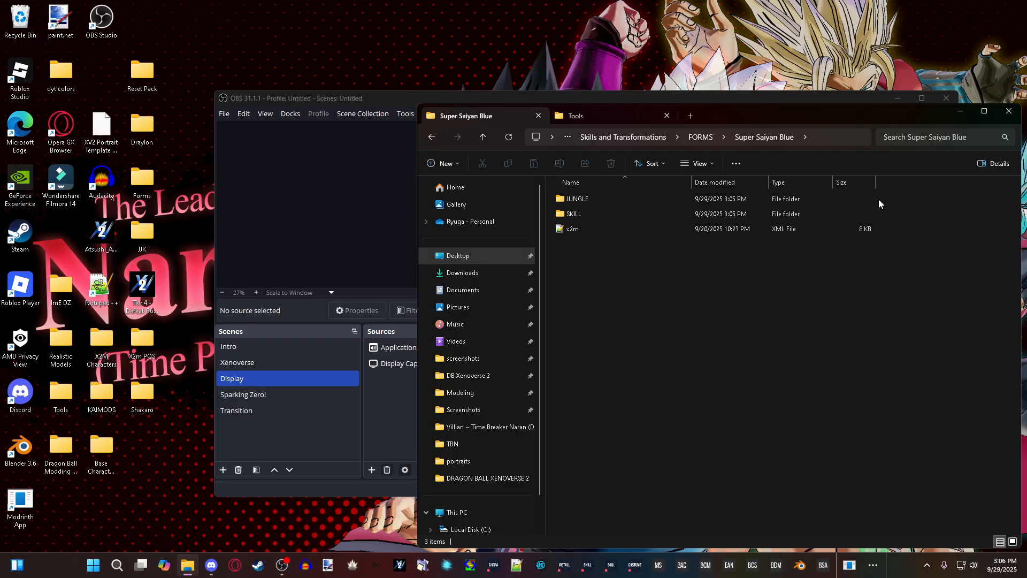
left_click_drag(890, 207, 871, 207)
left_click(888, 210)
double_click(609, 214)
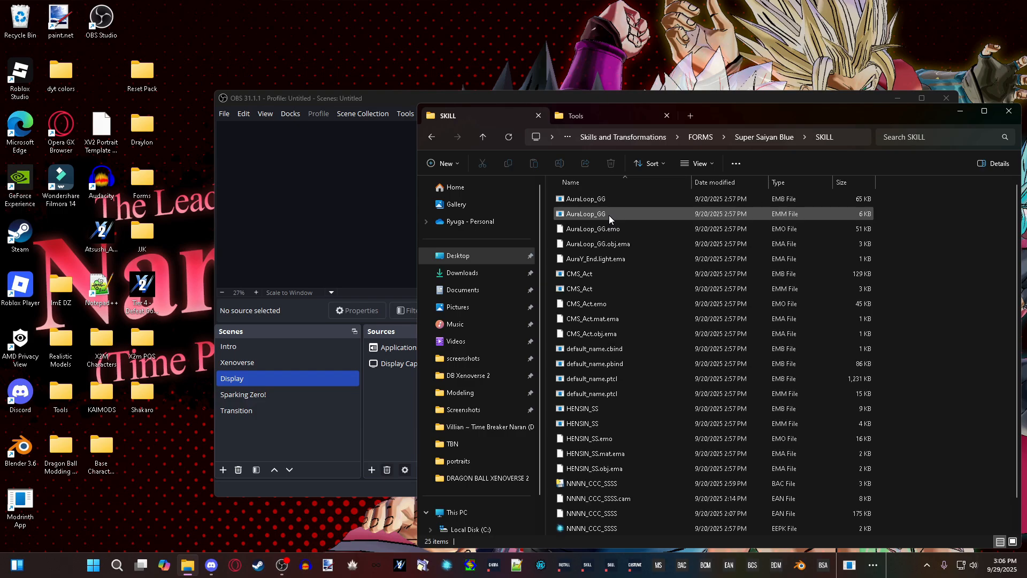
scroll(609, 246, "down", 1)
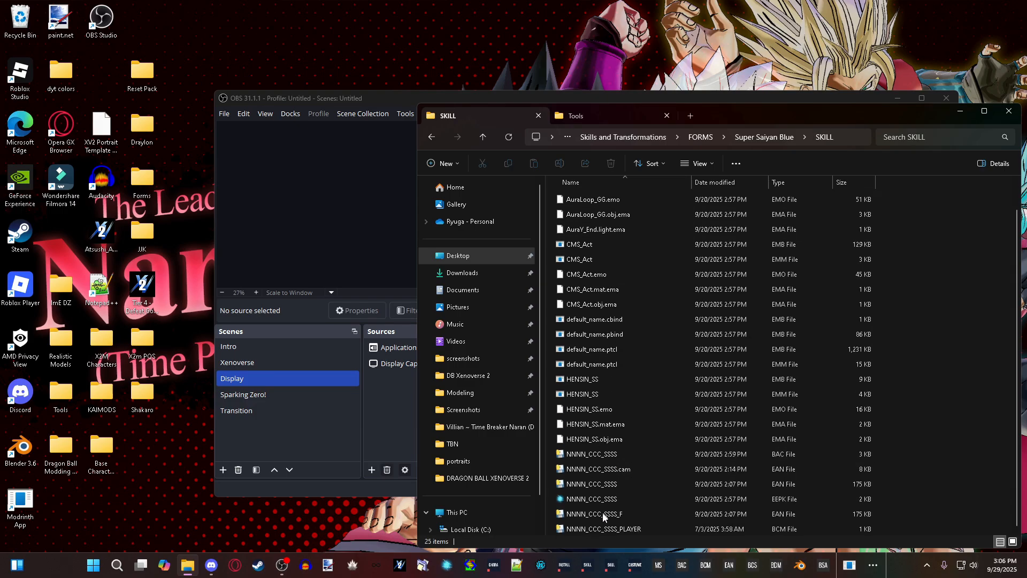
left_click(765, 138)
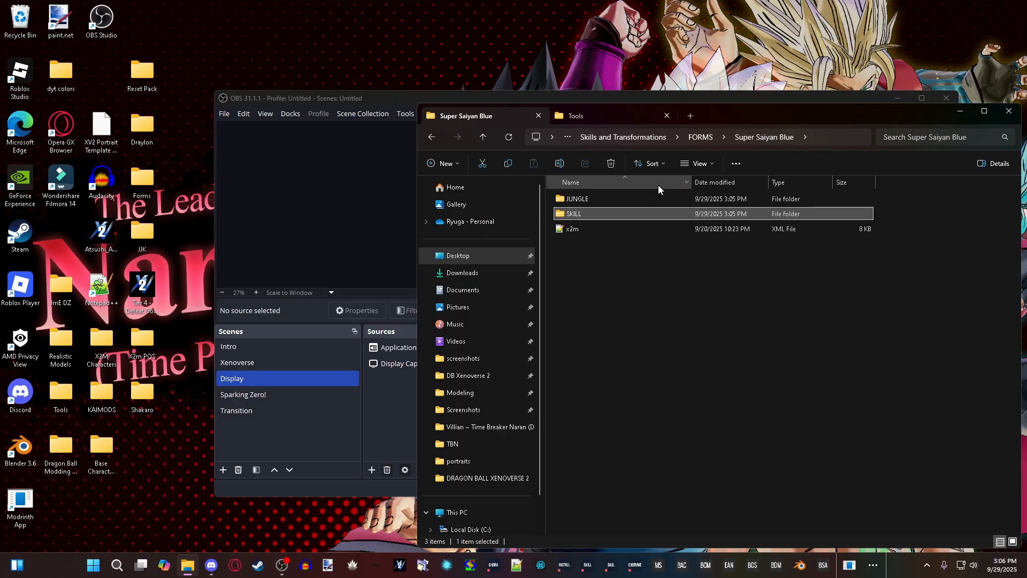
double_click(602, 198)
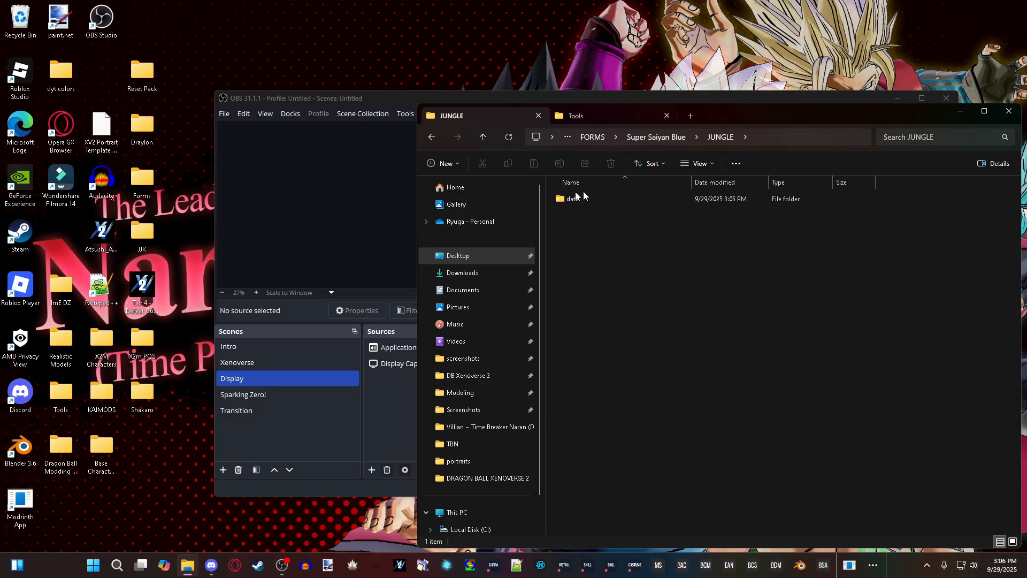
left_click(648, 138)
left_click(879, 243)
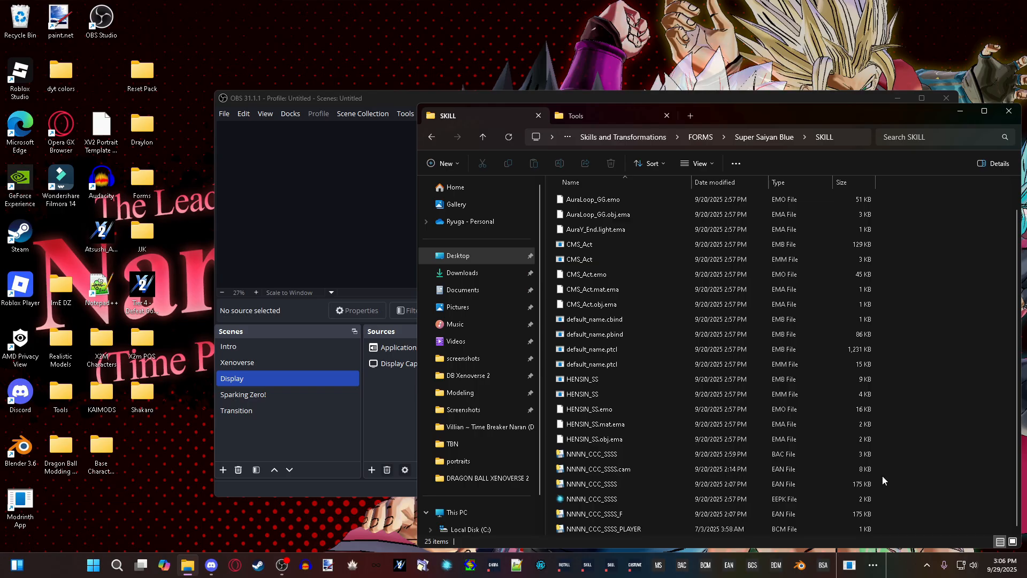
Step: Load NNNN_CCC_SSSS.ean from the Super Saiyan Blue SKILL folder into YaEAN Organizer as the target animation file
left_click_drag(884, 478, 849, 472)
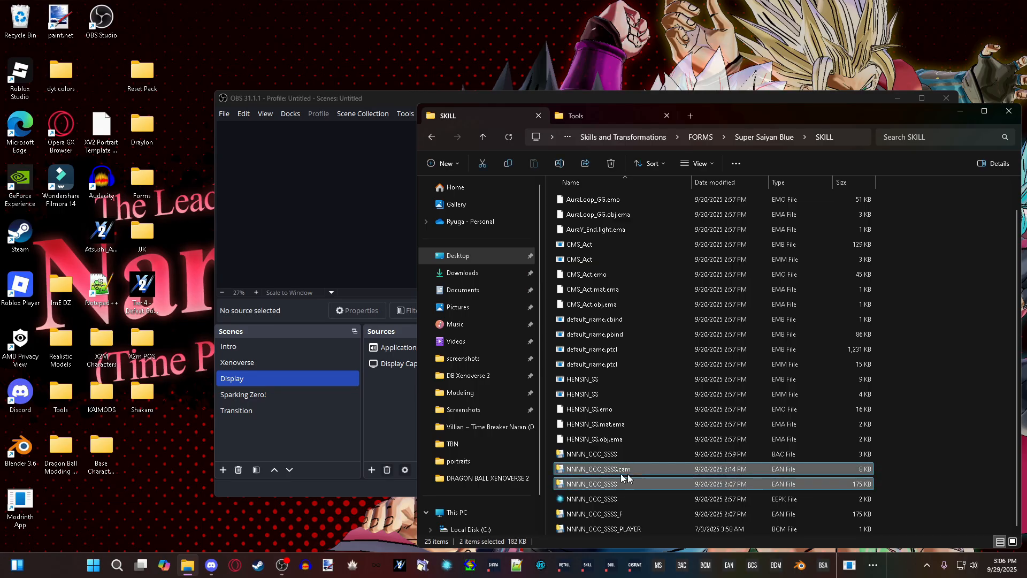
left_click(896, 481)
double_click(620, 488)
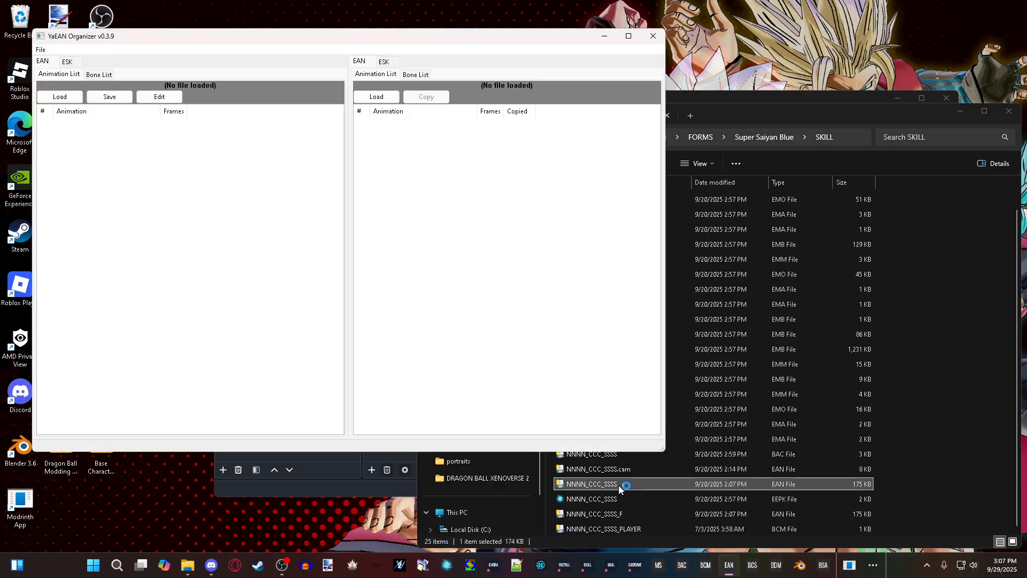
left_click_drag(596, 488, 183, 321)
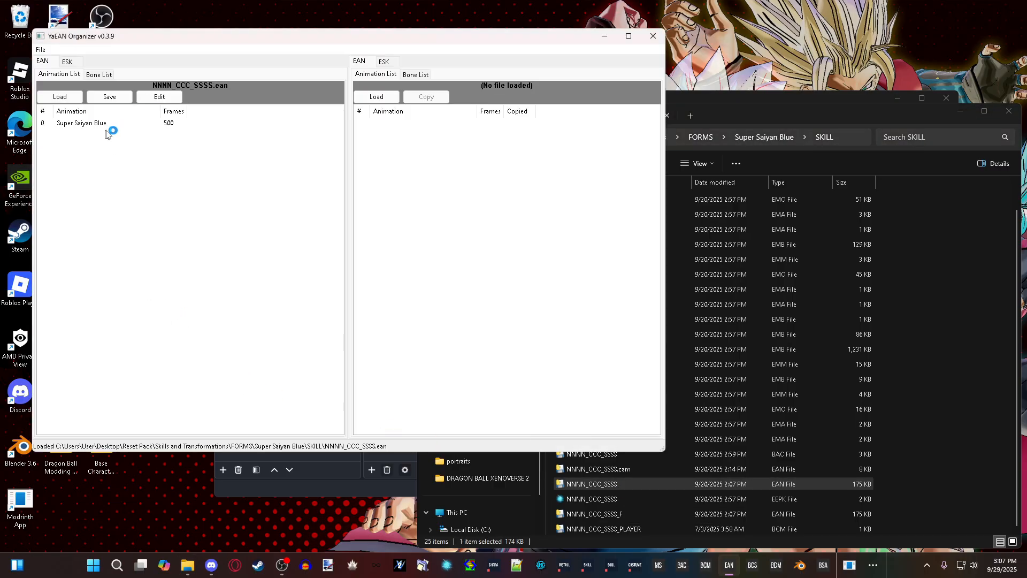
left_click(91, 123)
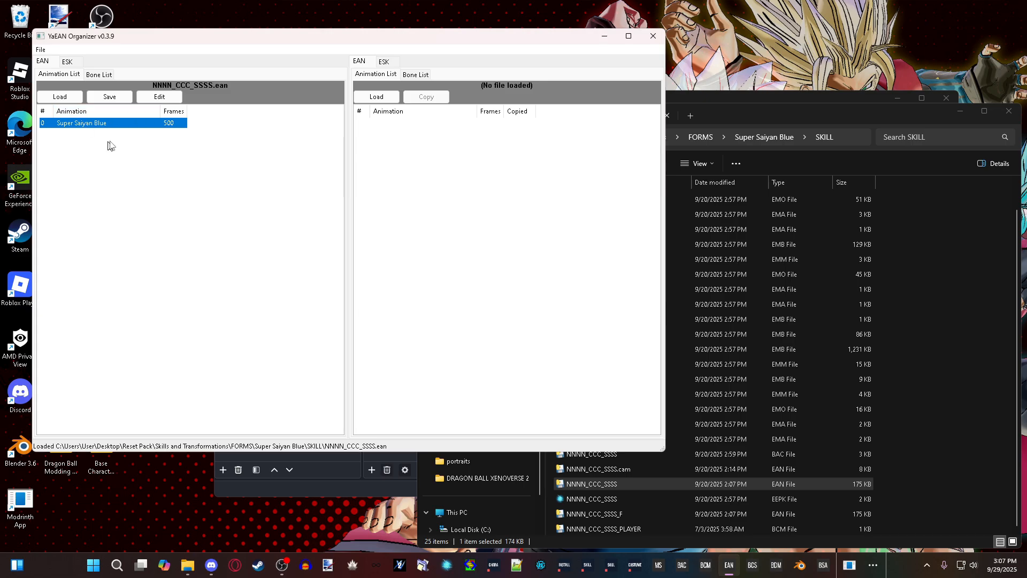
Step: In a new File Explorer tab, go to the Super Saiyan Blue Evolved SKILL folder under Reset Pack, Skills and Transformations, FORMS
left_click(981, 251)
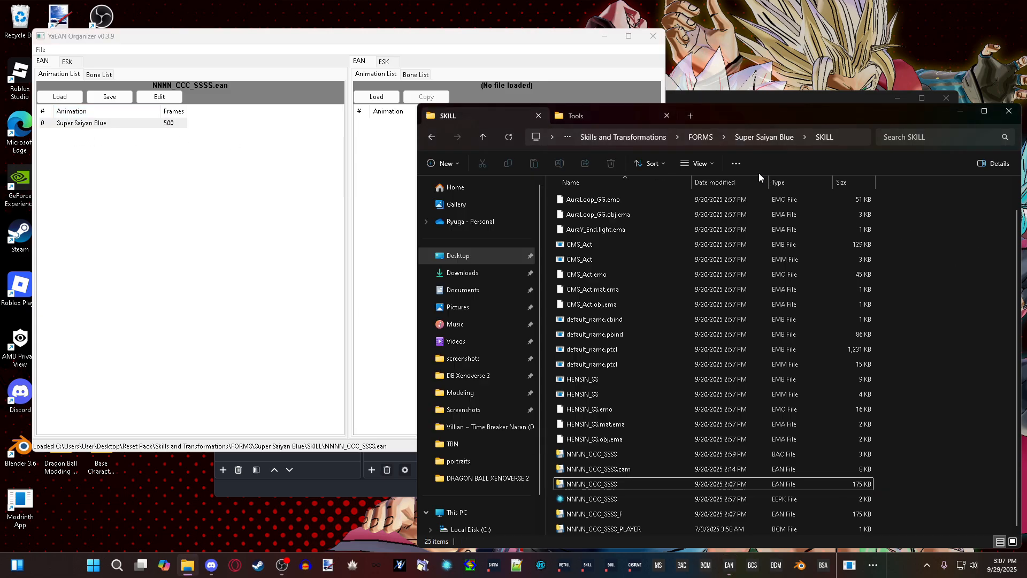
left_click(690, 116)
left_click(468, 259)
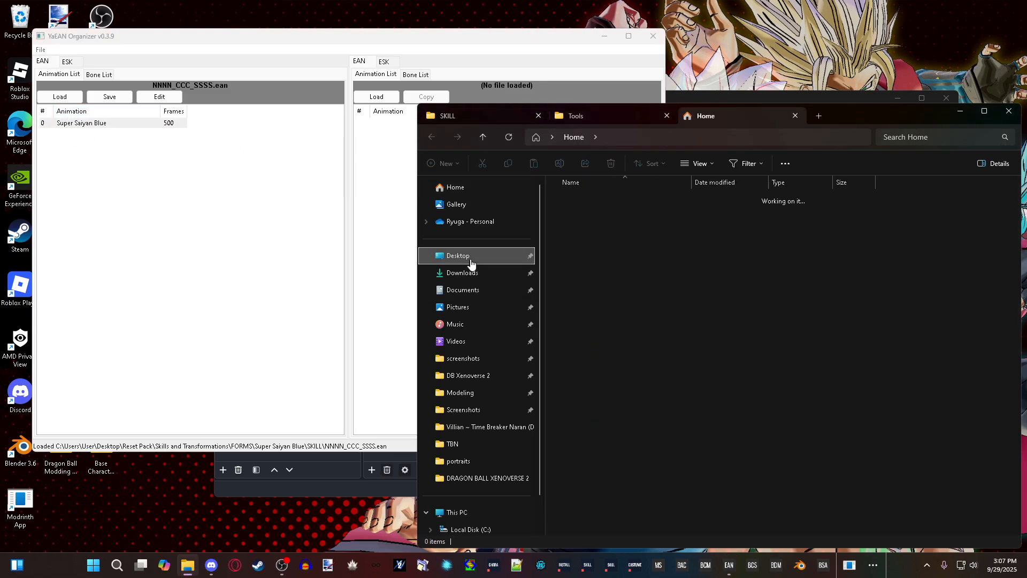
left_click(585, 333)
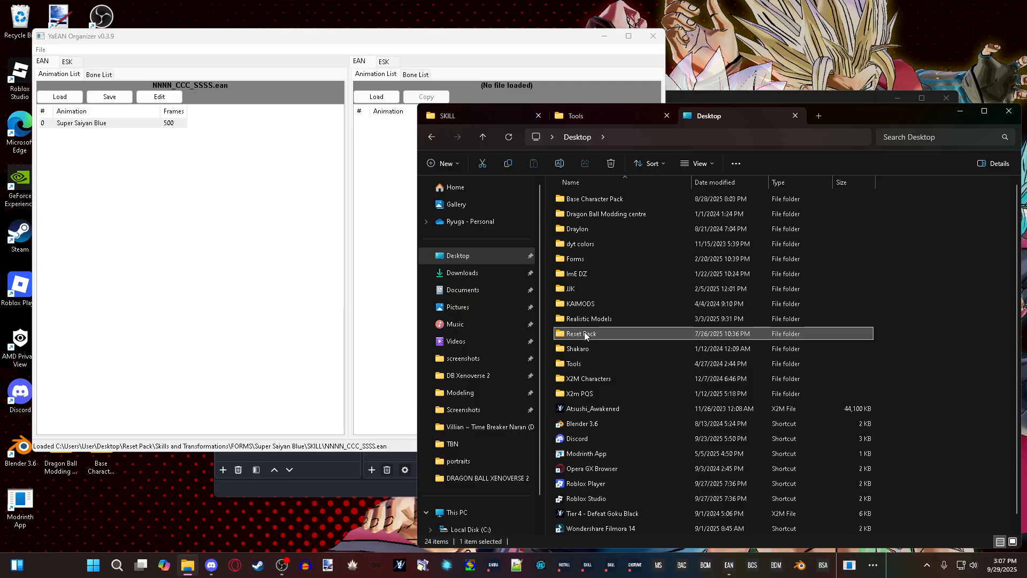
double_click(589, 339)
double_click(602, 364)
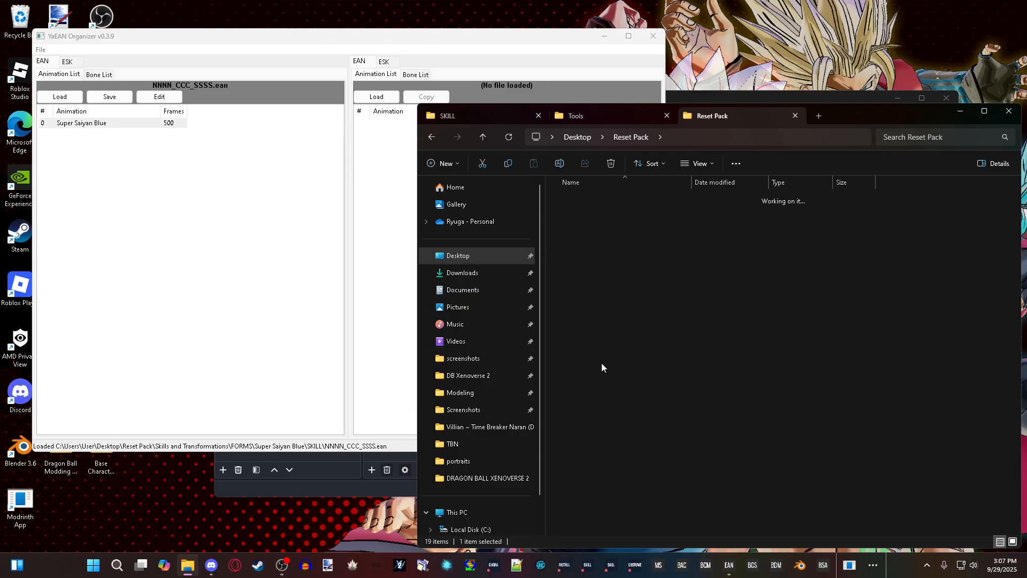
double_click(590, 201)
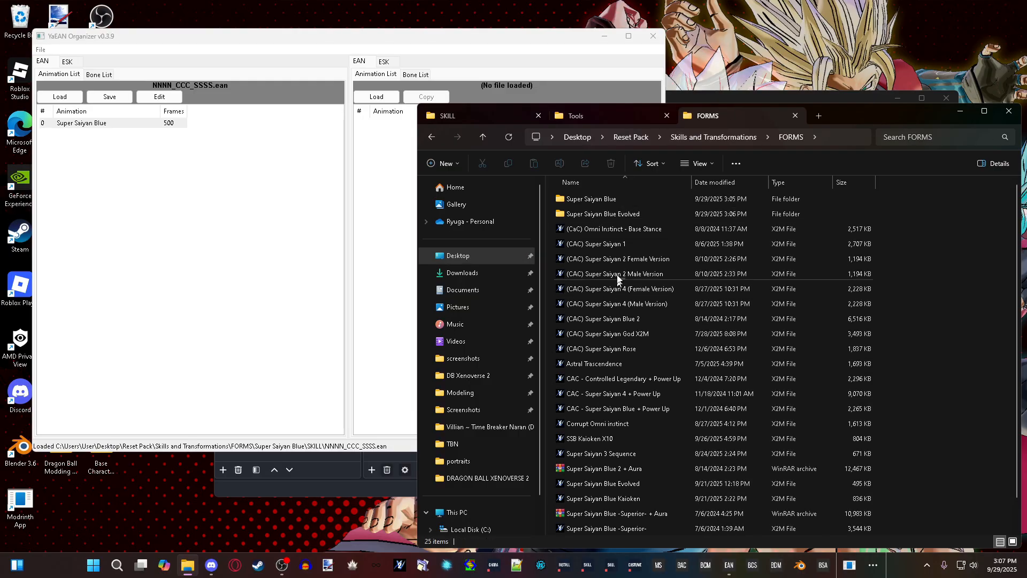
double_click(611, 215)
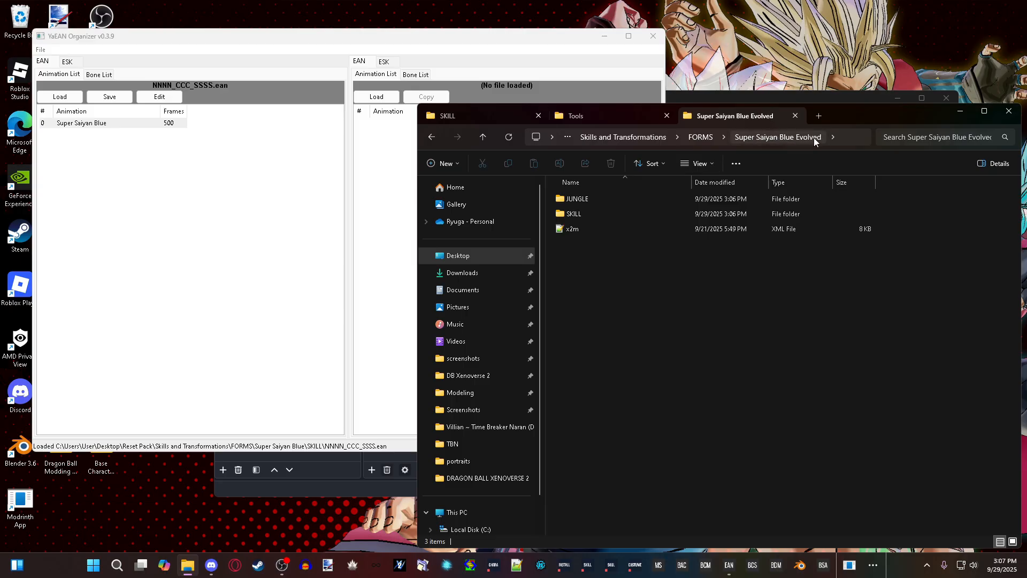
double_click(587, 213)
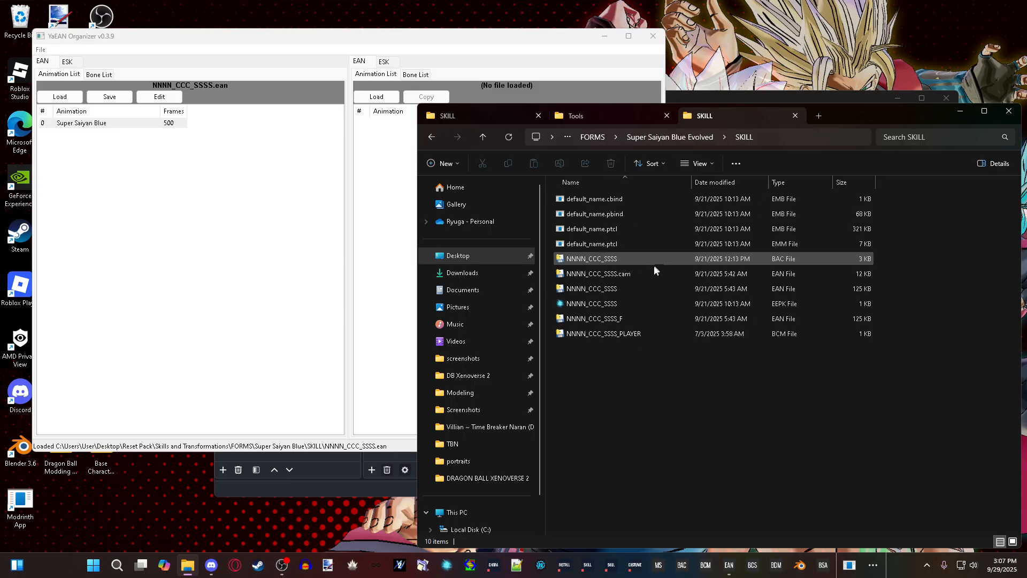
Step: Load the Super Saiyan Blue Evolved NNNN_CCC_SSSS.ean into YaEAN Organizer as the source file to copy from
left_click(584, 287)
left_click_drag(898, 287, 859, 274)
left_click(668, 290)
left_click_drag(668, 290, 397, 143)
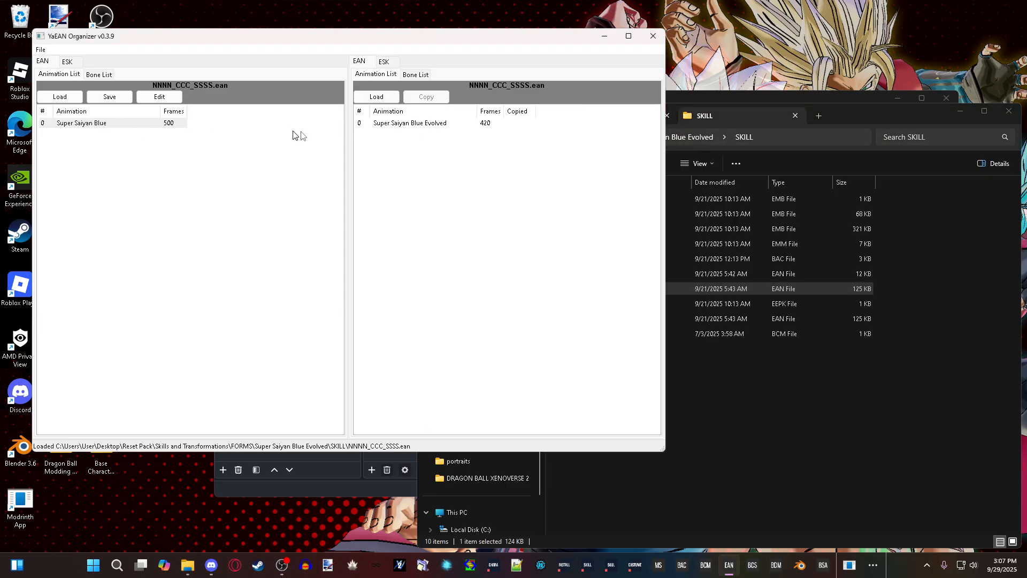
Step: Copy the Super Saiyan Blue Evolved animation from the source file and append it to the Super Saiyan Blue animation list
left_click(422, 124)
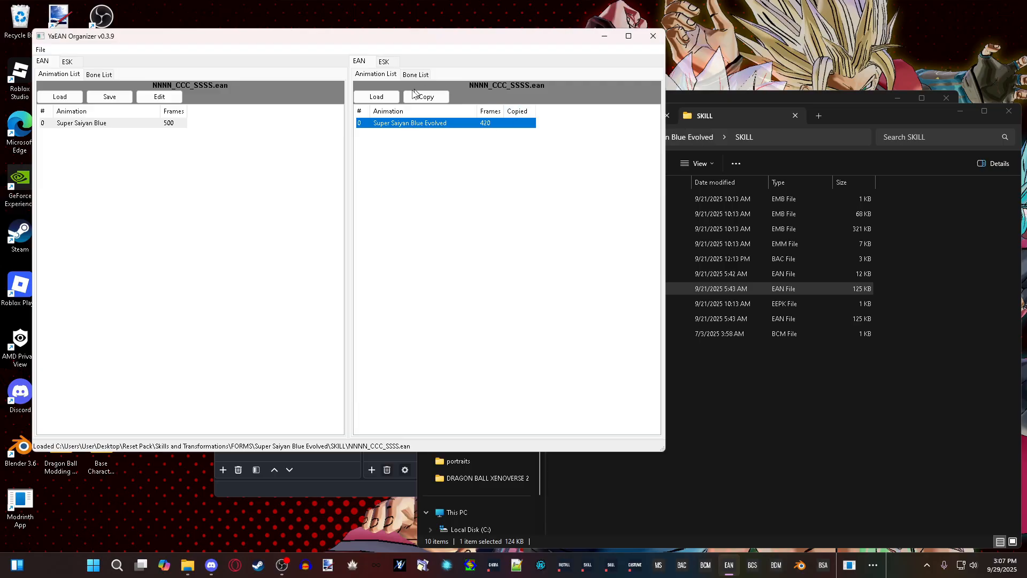
right_click(418, 126)
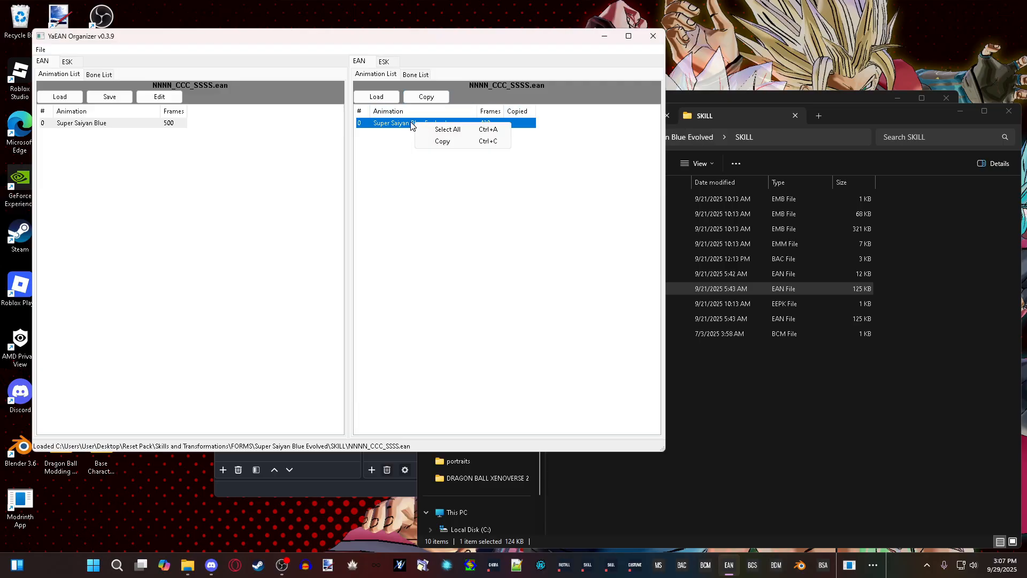
left_click(436, 143)
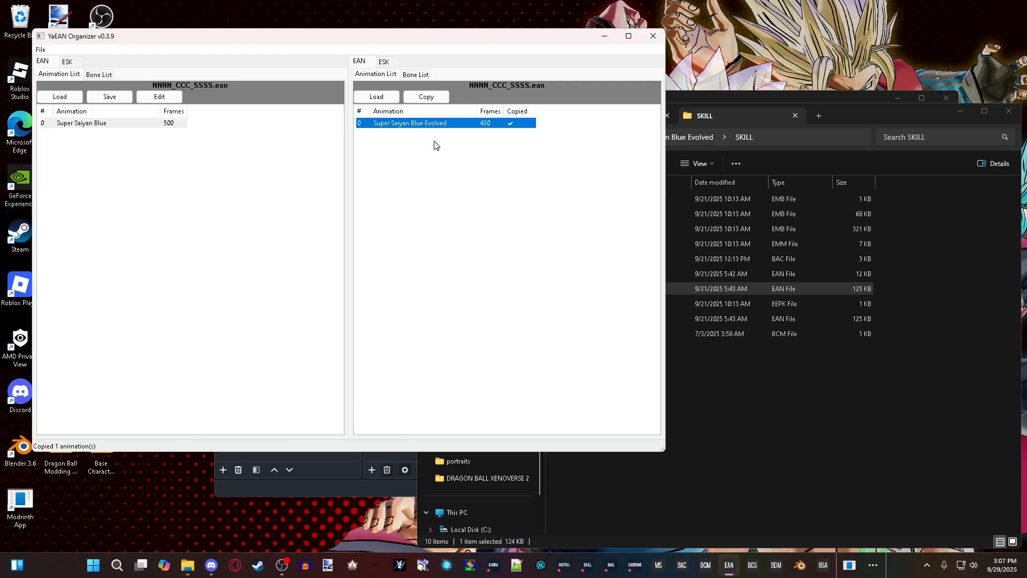
left_click(154, 124)
right_click(121, 127)
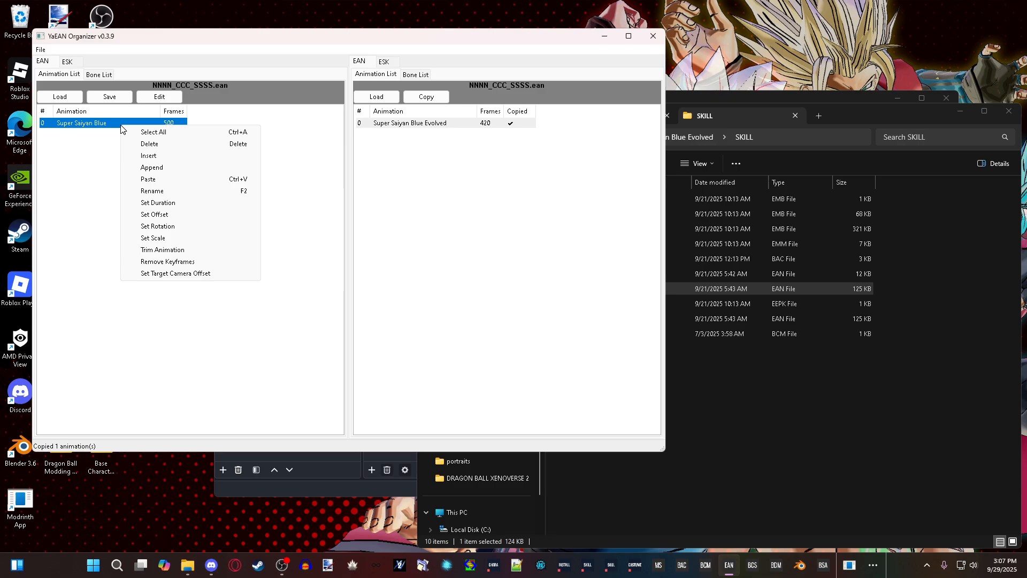
left_click(152, 168)
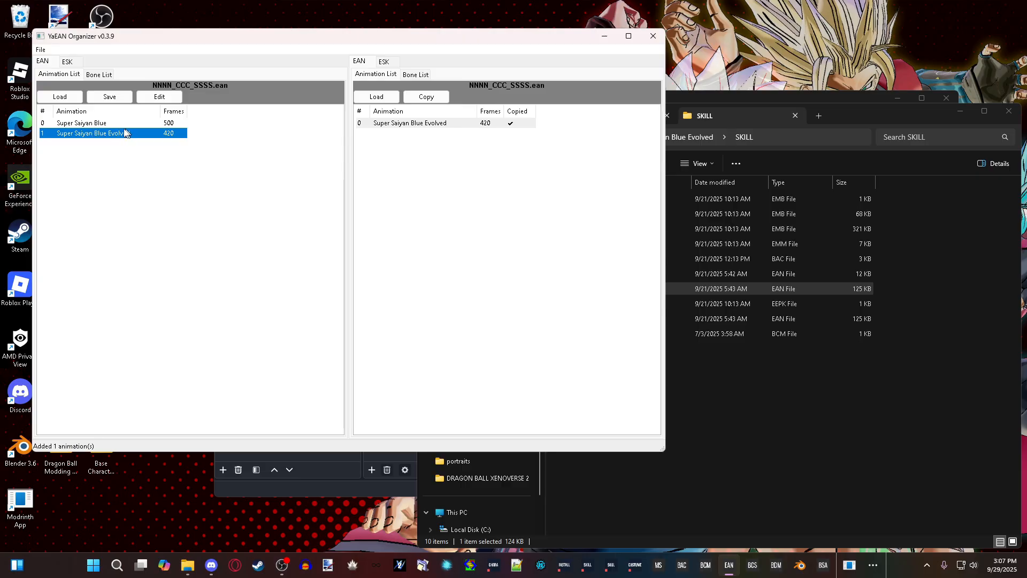
left_click(165, 161)
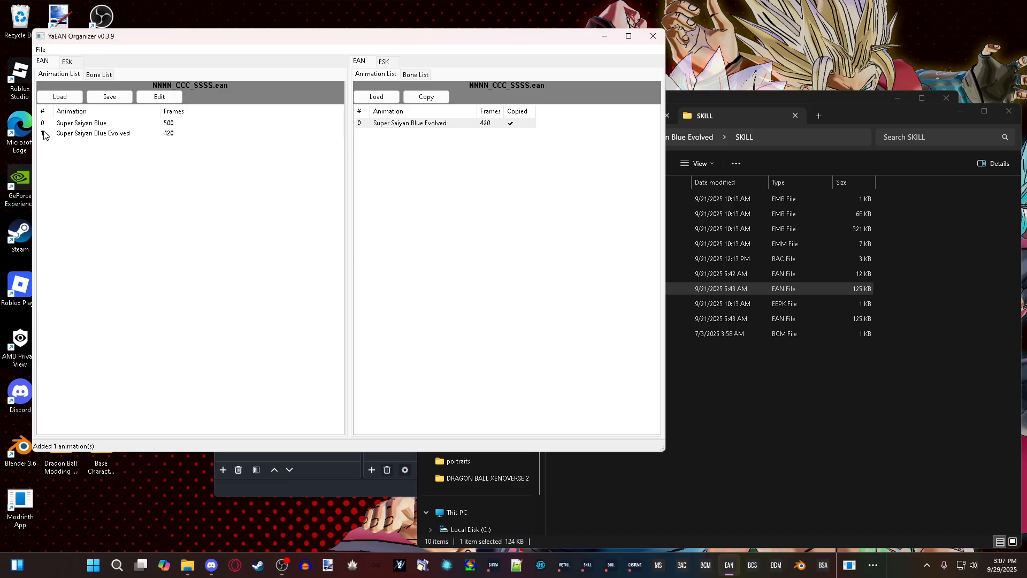
Step: Save the combined animations over NNNN_CCC_SSSS.ean in the Super Saiyan Blue SKILL folder
left_click(107, 98)
left_click(201, 160)
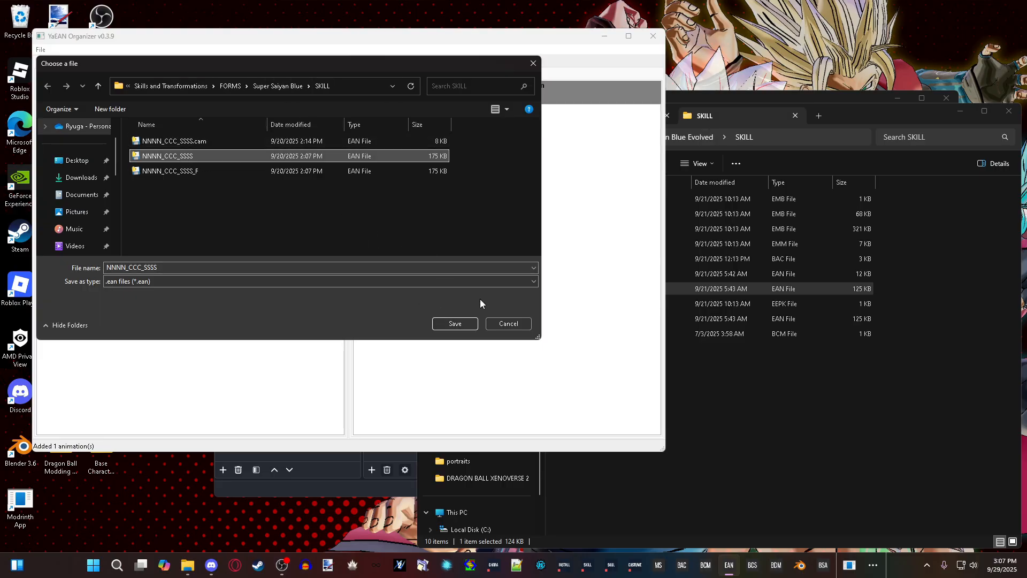
left_click(466, 323)
left_click(463, 259)
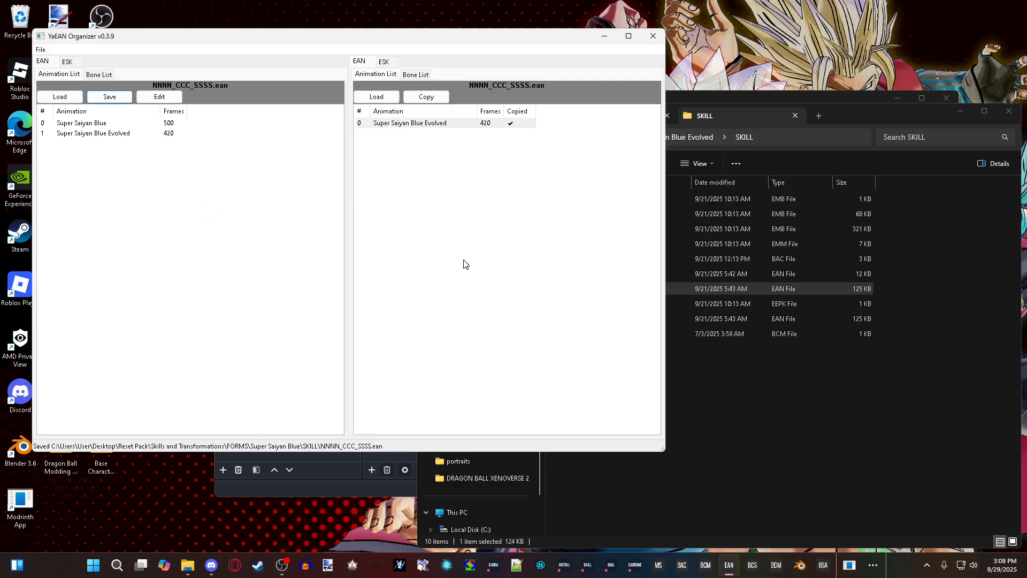
Step: Load the Super Saiyan Blue NNNN_CCC_SSSS.cam.ean as the target and the Super Saiyan Blue Evolved one as the source
left_click(744, 400)
left_click(478, 114)
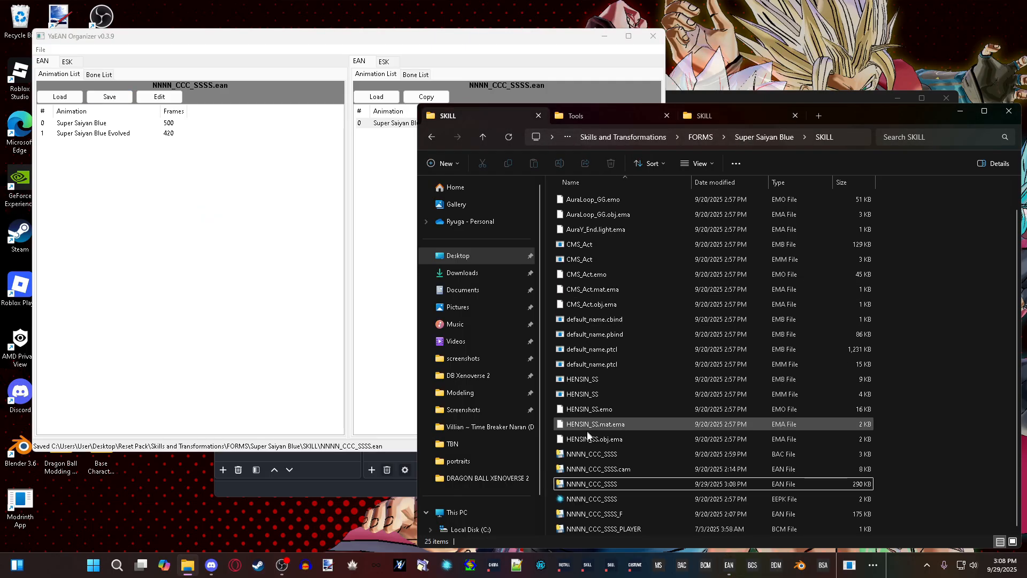
left_click_drag(588, 469, 224, 272)
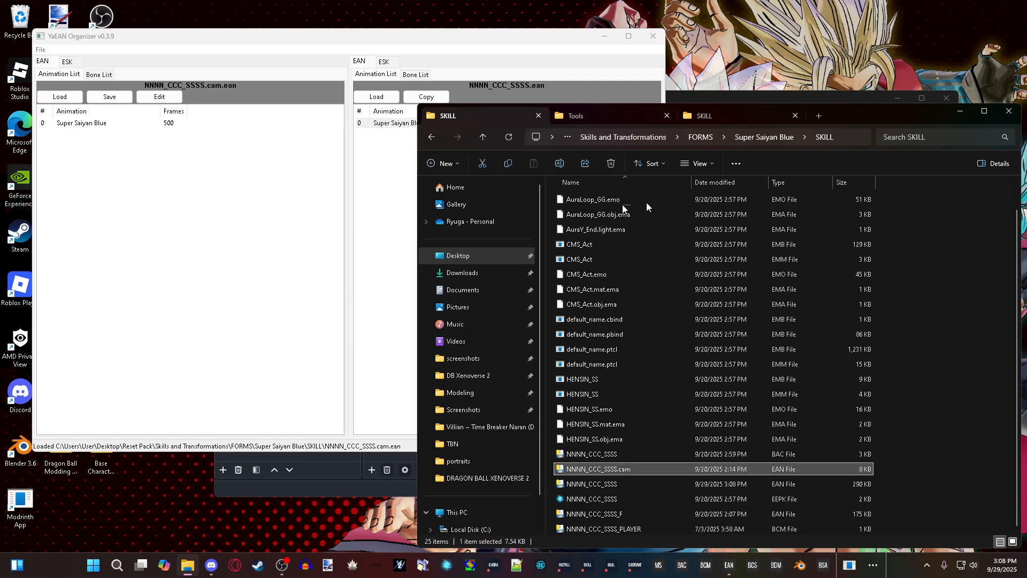
left_click(719, 118)
left_click_drag(598, 274, 401, 134)
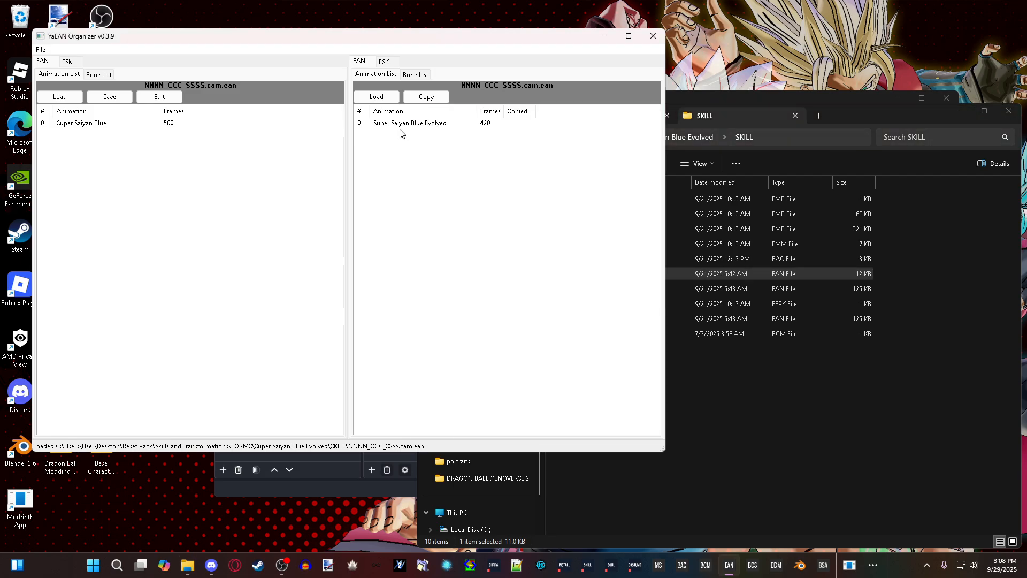
Step: Copy the Super Saiyan Blue Evolved camera animation and append it to the Super Saiyan Blue camera list
left_click(401, 128)
right_click(402, 129)
left_click(426, 143)
left_click(141, 124)
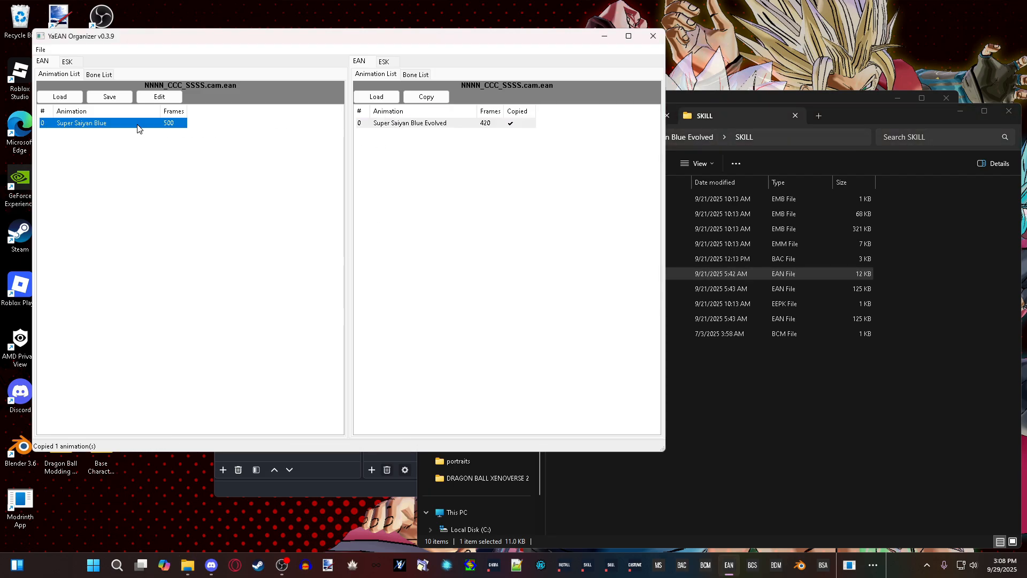
right_click(138, 125)
left_click(168, 166)
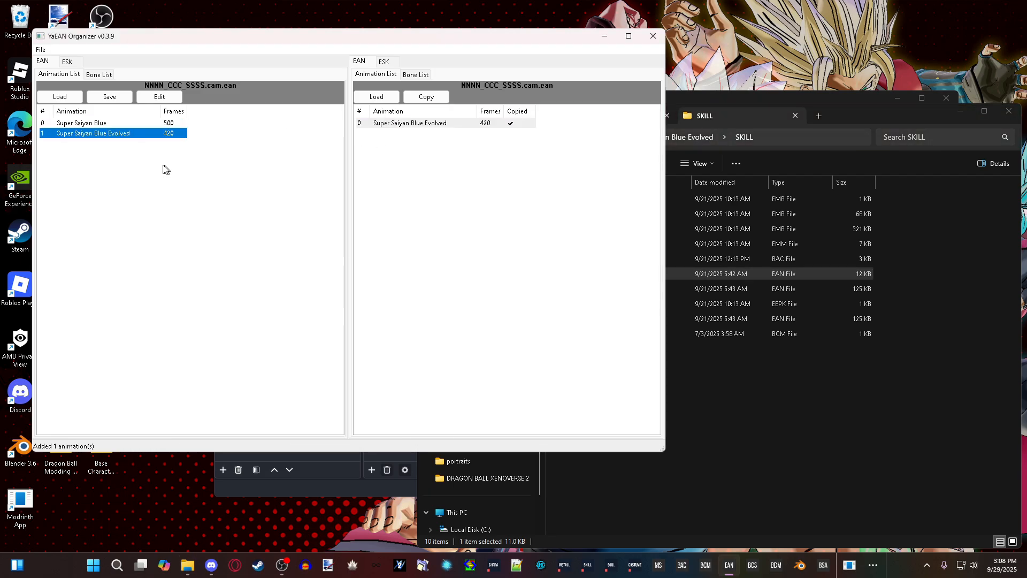
Step: Delete the old NNNN_CCC_SSSS.cam.ean from the Super Saiyan Blue SKILL folder and save the combined camera animations under that name
left_click(115, 99)
left_click(207, 141)
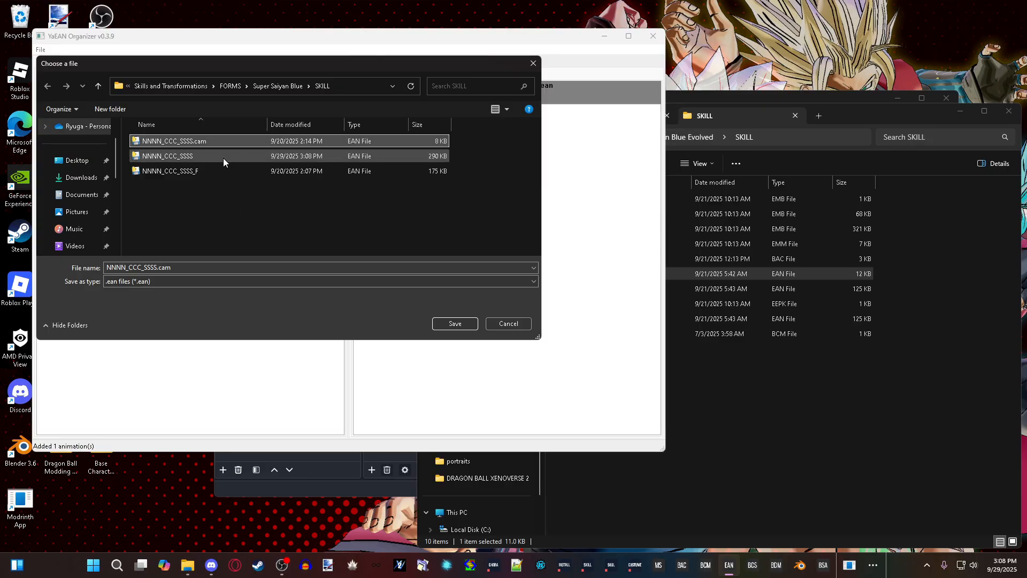
key("Delete")
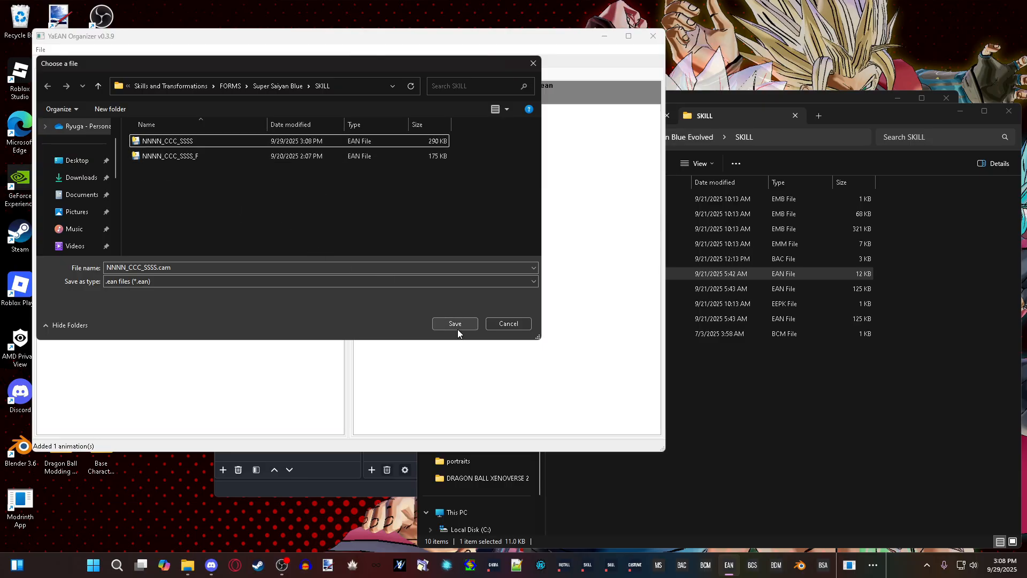
left_click(455, 323)
left_click(458, 260)
Step: Close the animation organizer and open NNNN_CCC_SSSS.bac from the Super Saiyan Blue SKILL folder in YaBAC Organizer
left_click(849, 390)
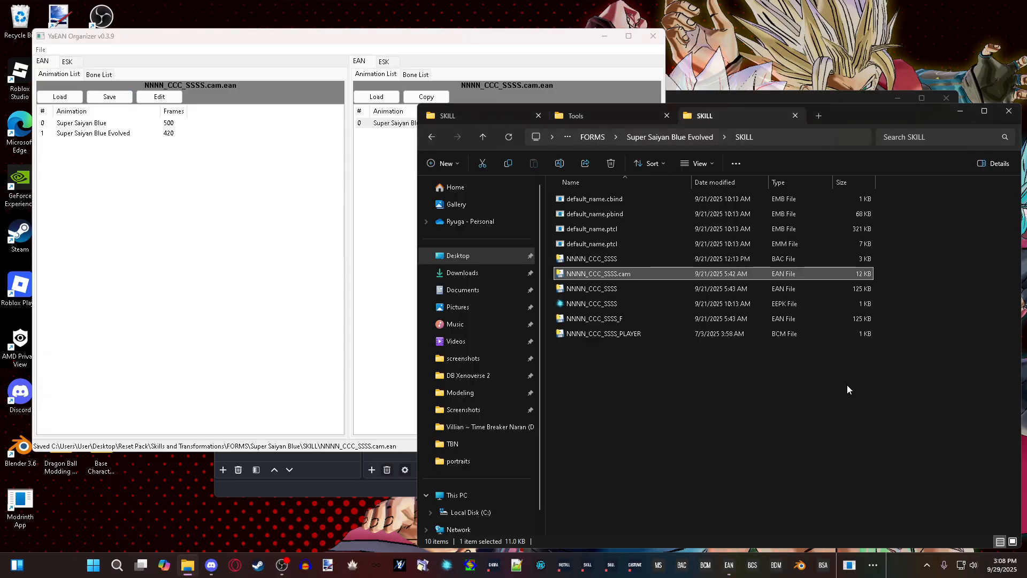
left_click(513, 114)
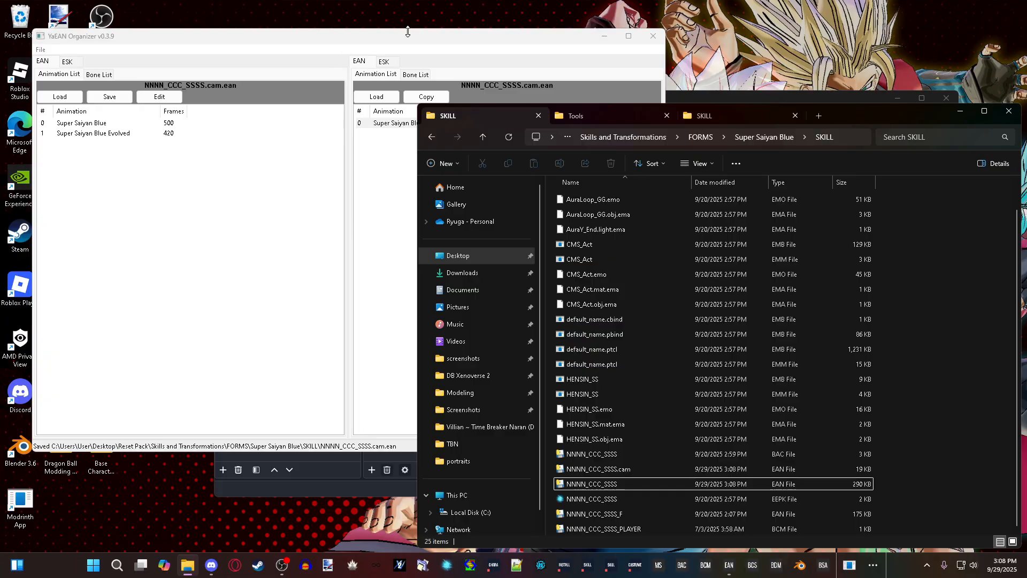
left_click(653, 37)
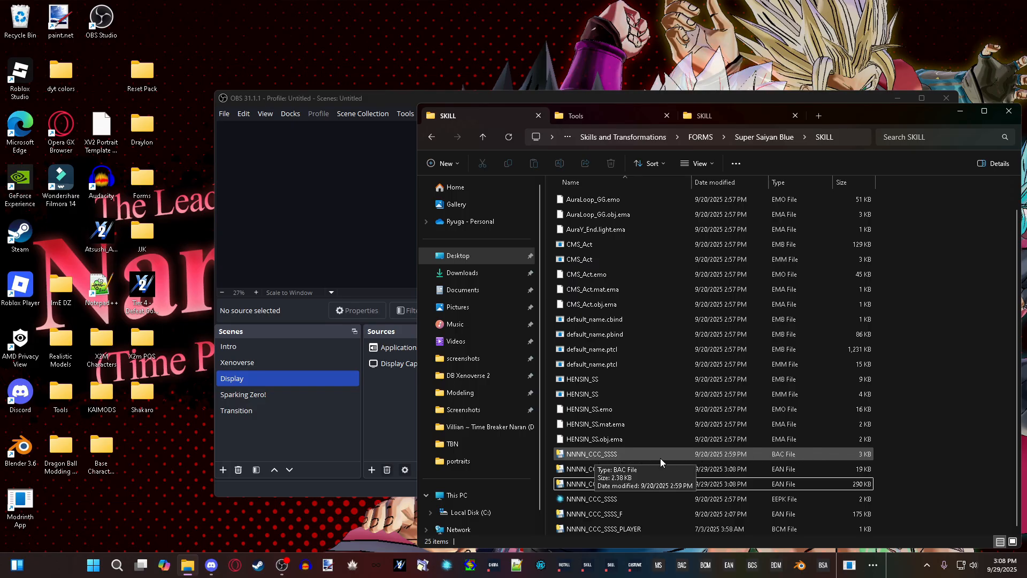
double_click(633, 453)
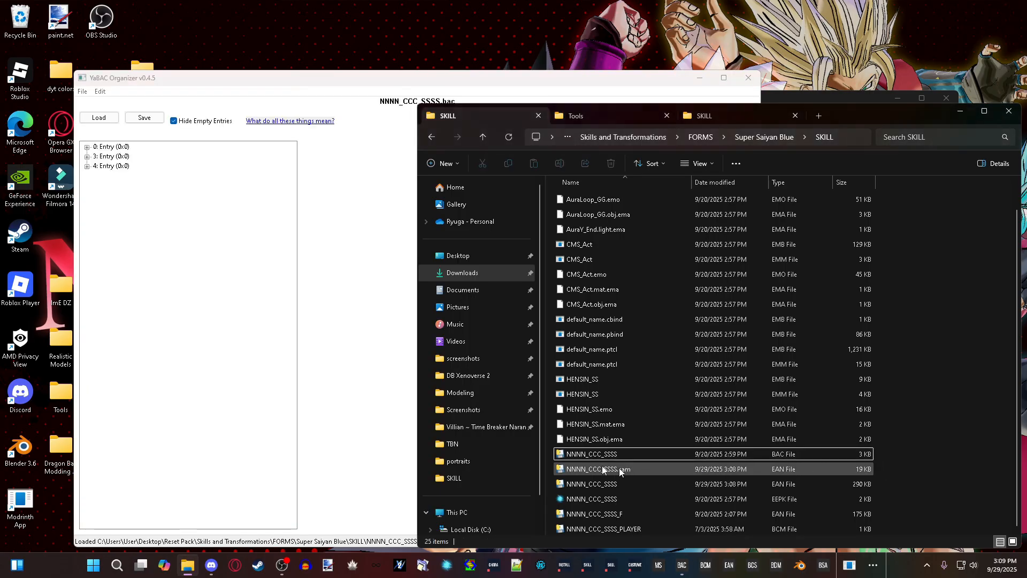
left_click(200, 259)
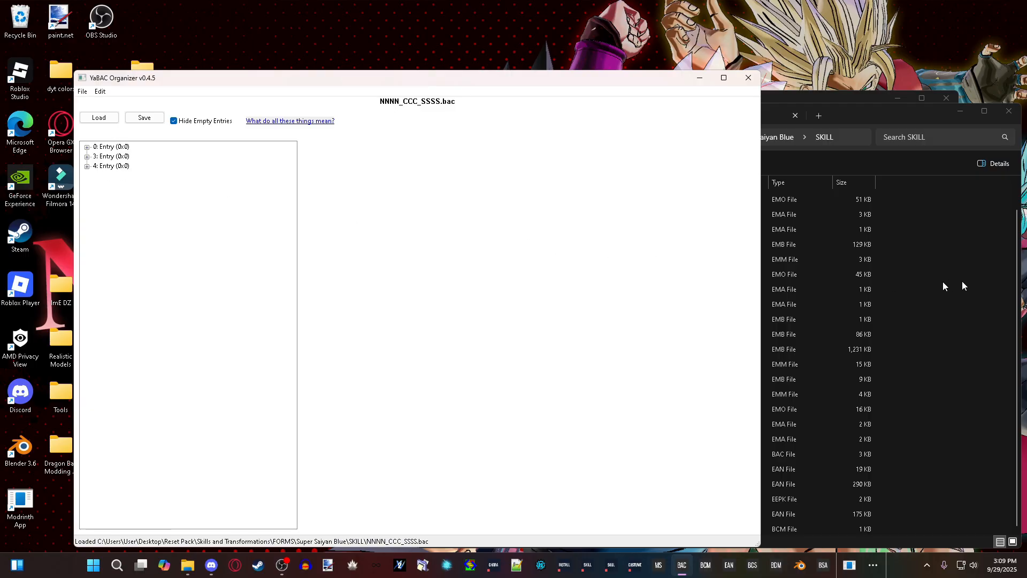
Step: Look through entries 0, 3 and 4 of the Super Saiyan Blue BAC file
left_click(103, 147)
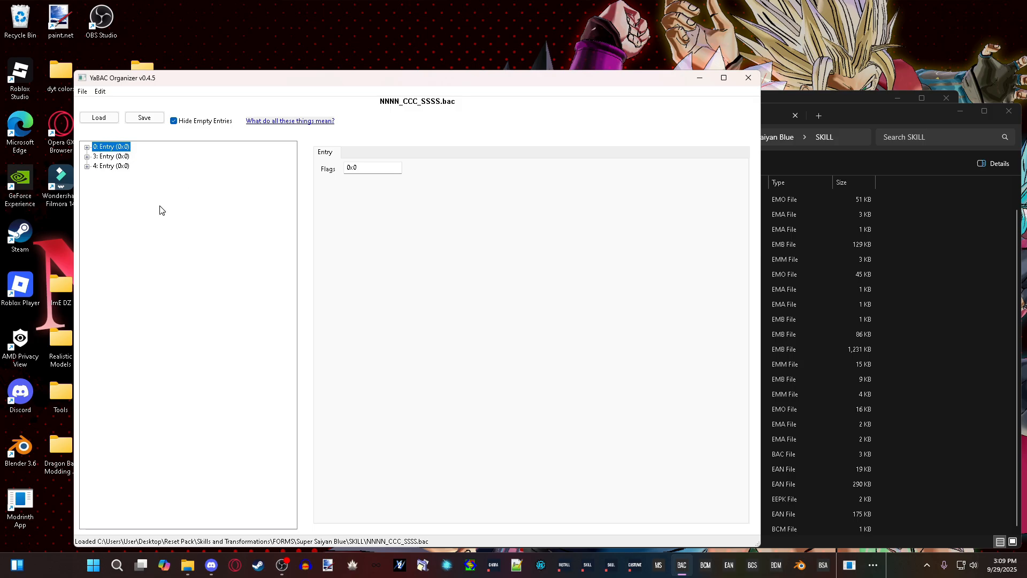
left_click(104, 159)
left_click(105, 166)
left_click(107, 157)
left_click(107, 165)
left_click(107, 158)
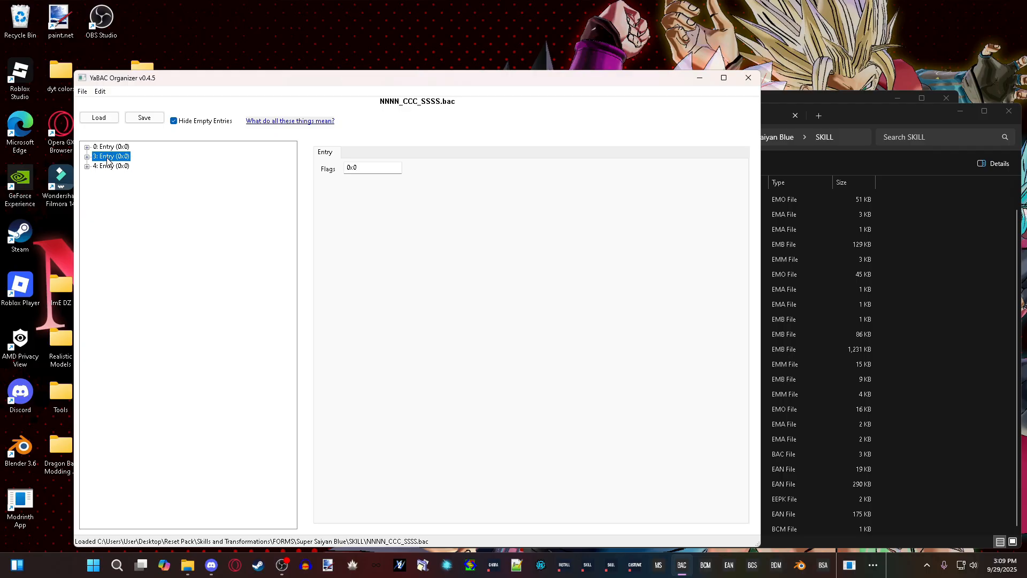
left_click(108, 165)
left_click(108, 158)
left_click(108, 165)
left_click(108, 157)
left_click(108, 166)
left_click(108, 158)
left_click(109, 166)
left_click(109, 156)
left_click(110, 165)
left_click(111, 157)
left_click(106, 166)
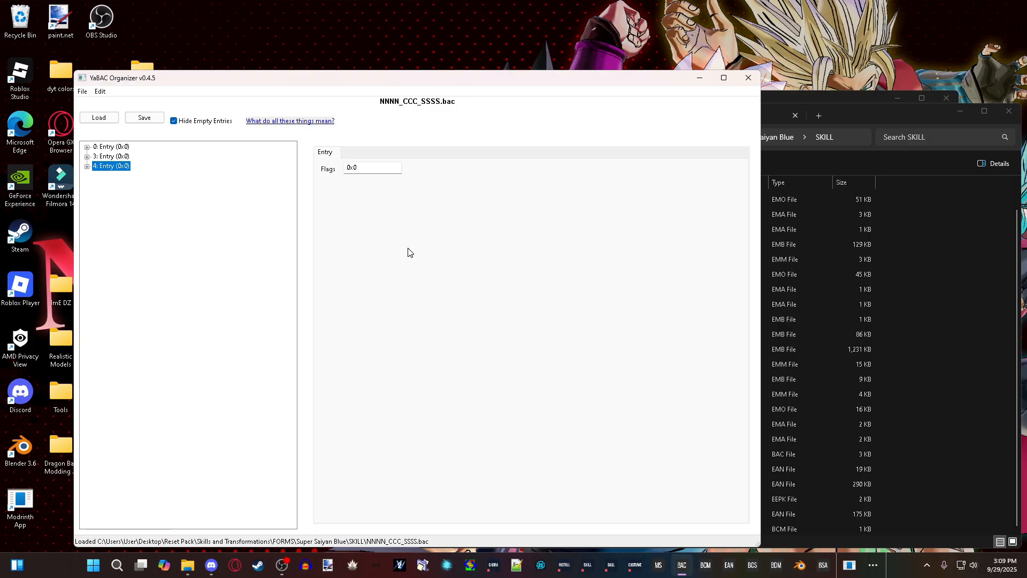
key("Tab")
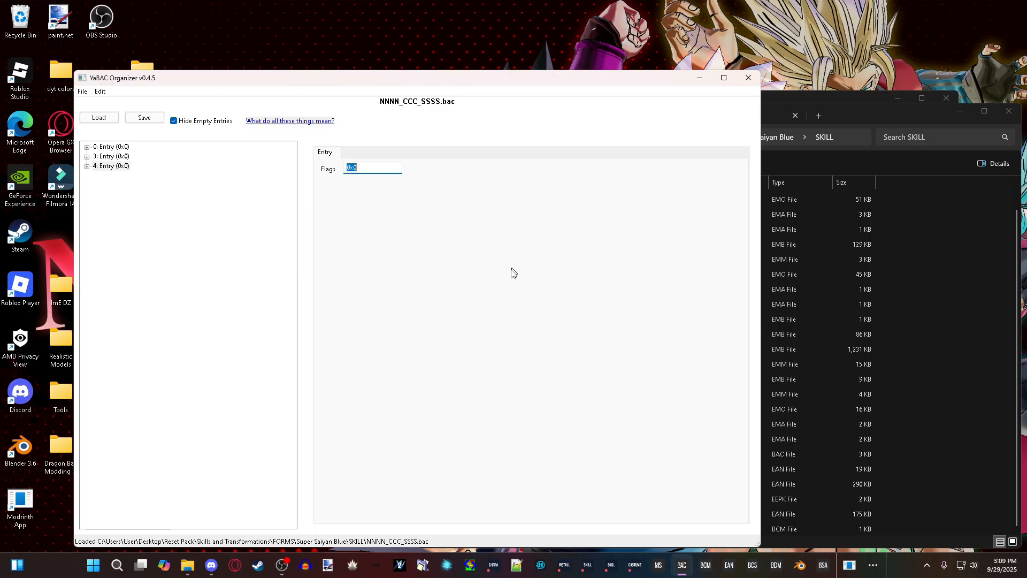
Step: Compare the EAN Index of the Char. EAN animations inside entries 3 and 4
left_click(111, 159)
left_click(87, 156)
left_click(97, 166)
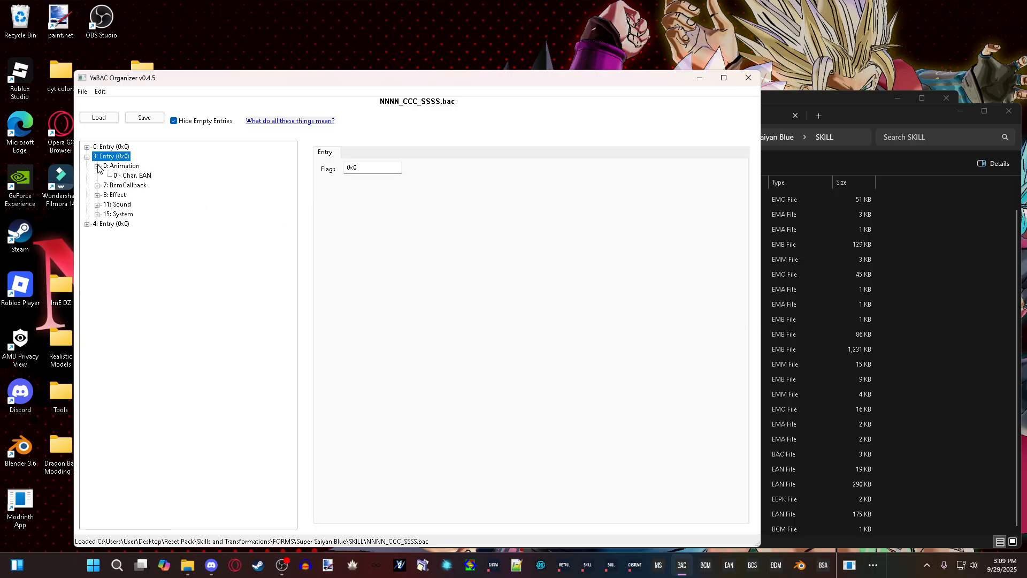
left_click(121, 176)
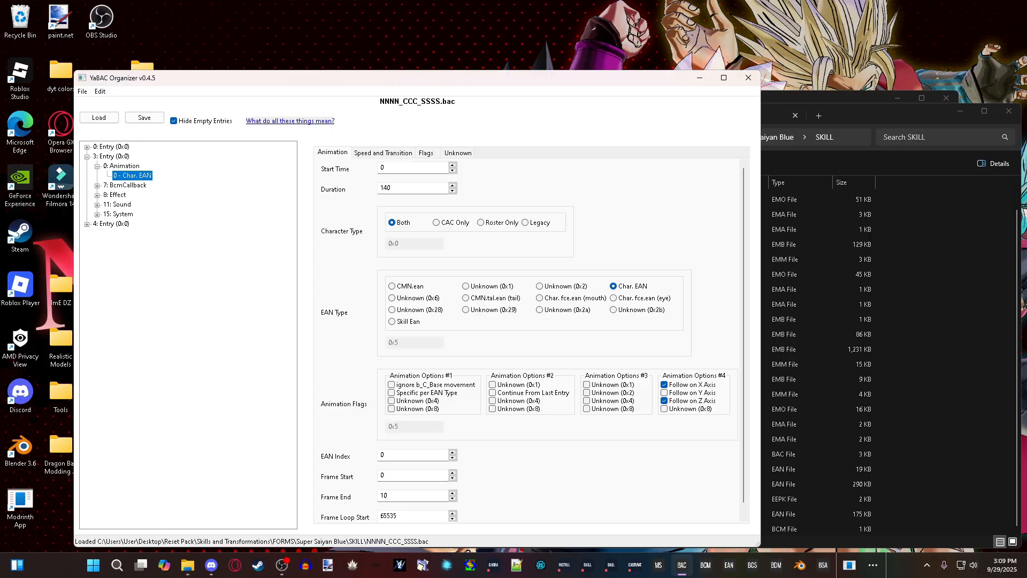
left_click(388, 454)
left_click(87, 224)
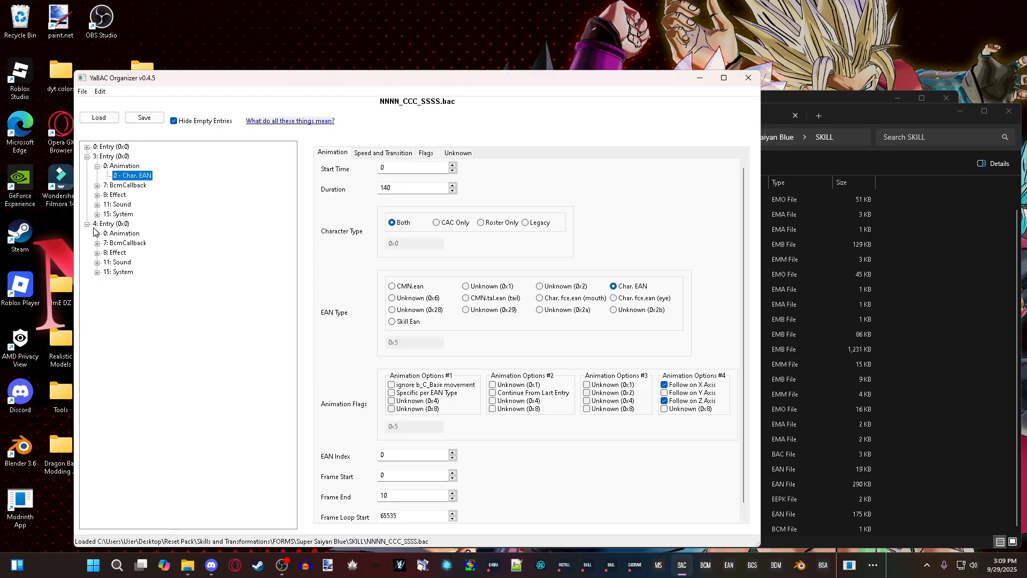
left_click(97, 233)
left_click(128, 243)
left_click(382, 454)
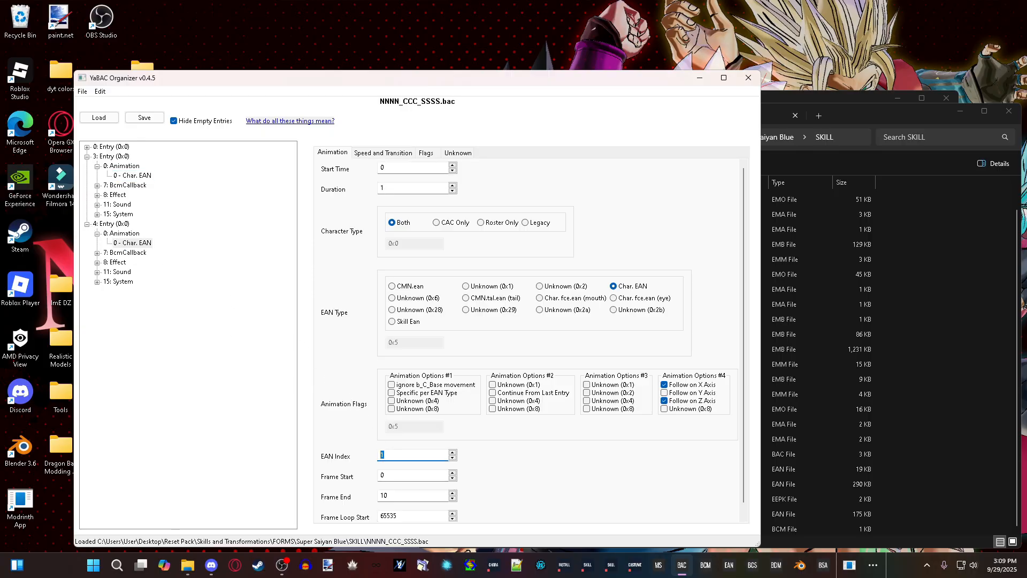
left_click(134, 176)
left_click(396, 454)
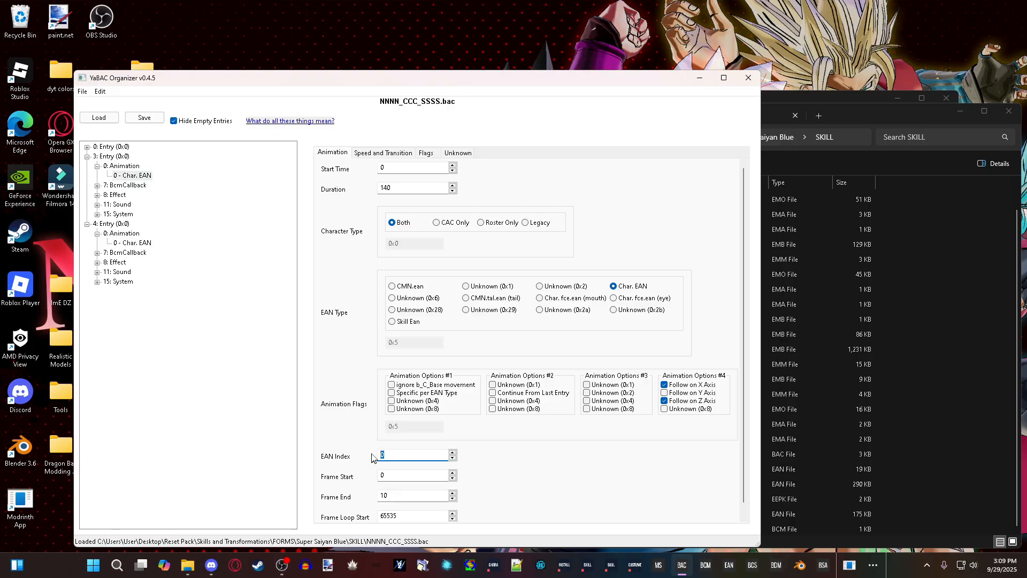
left_click(98, 166)
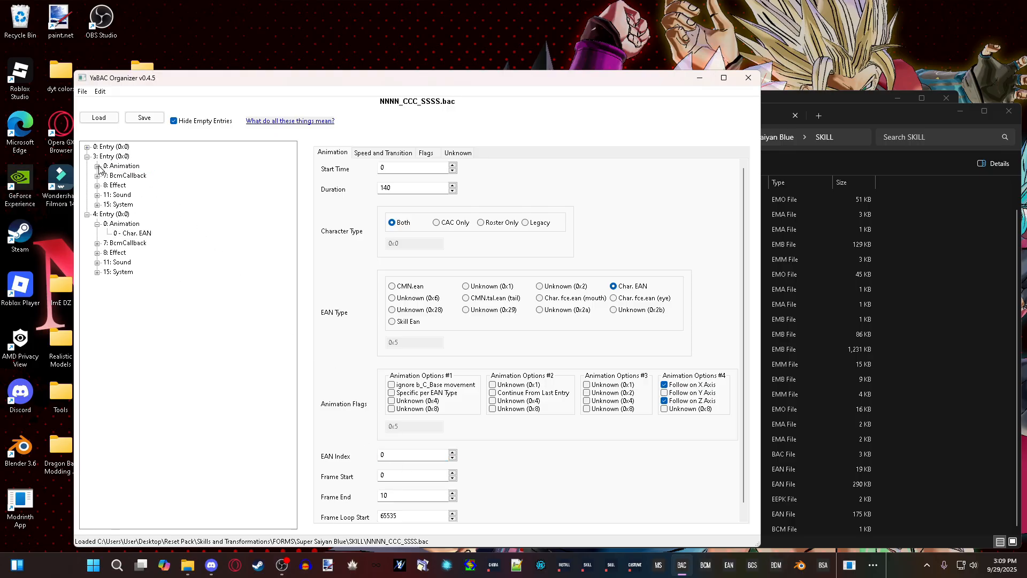
Step: Add the comment "Detransform Ground" to entry 3
right_click(119, 156)
left_click(108, 156)
right_click(107, 156)
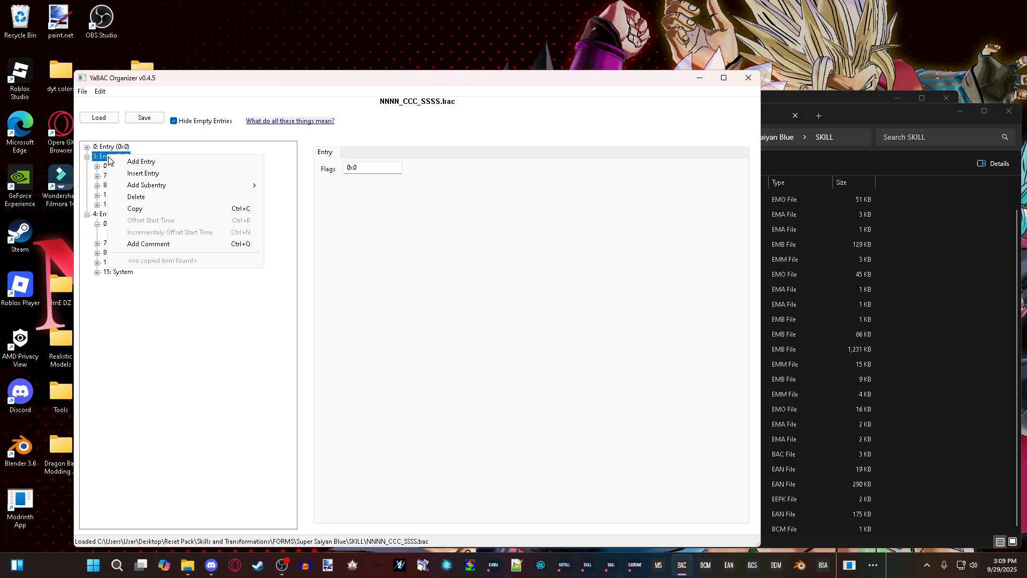
left_click(160, 244)
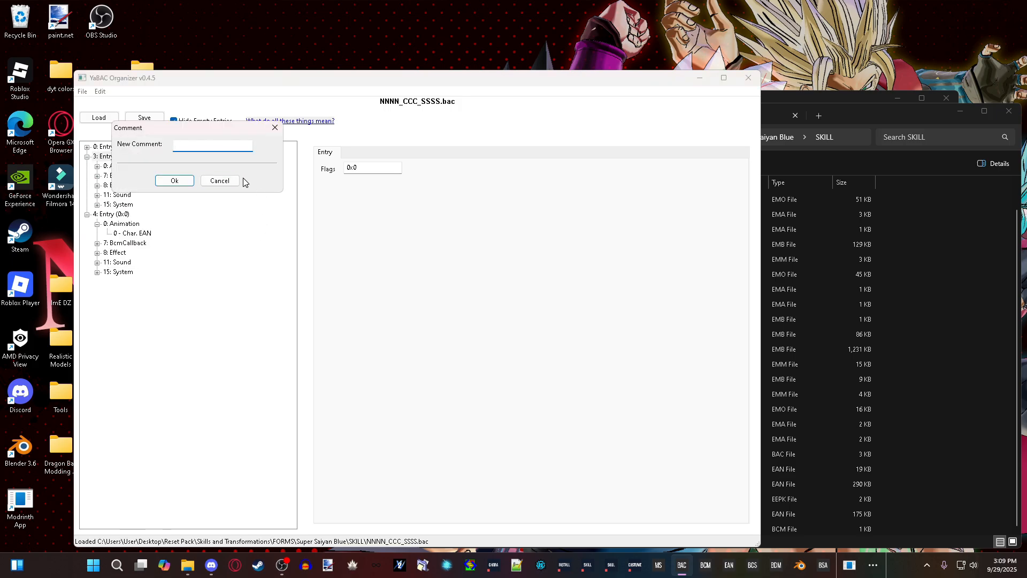
type("Detra")
key("BackSpace")
left_click(174, 180)
Step: Add the comment "Detransform Air" to entry 4
left_click(125, 216)
right_click(125, 215)
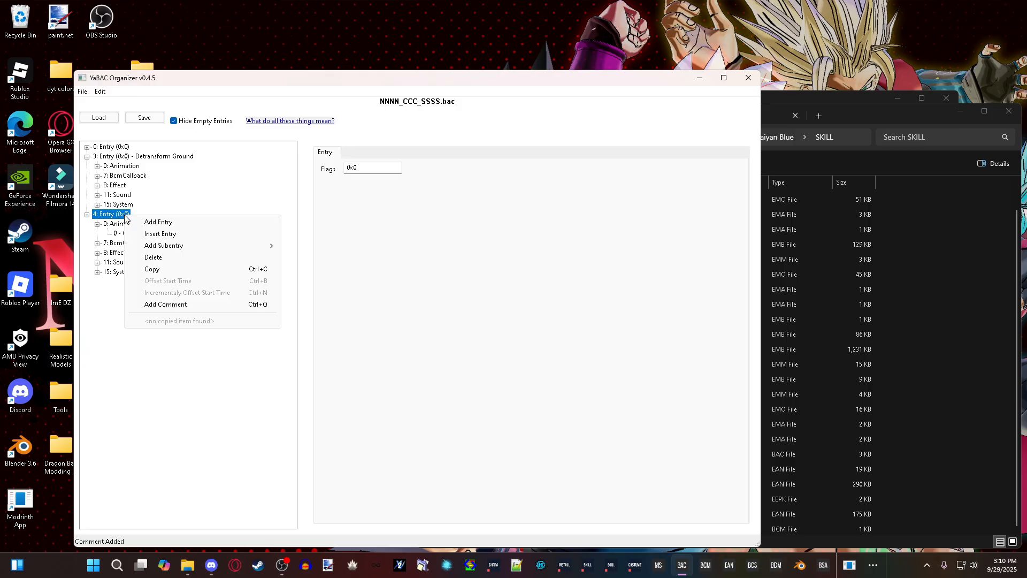
left_click(176, 304)
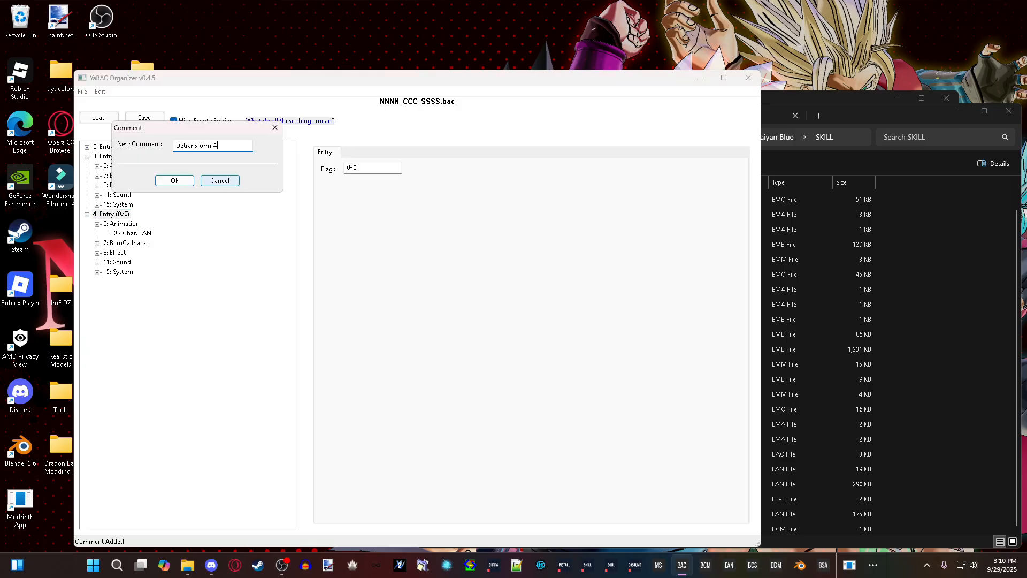
type("Detransform Air")
left_click(177, 180)
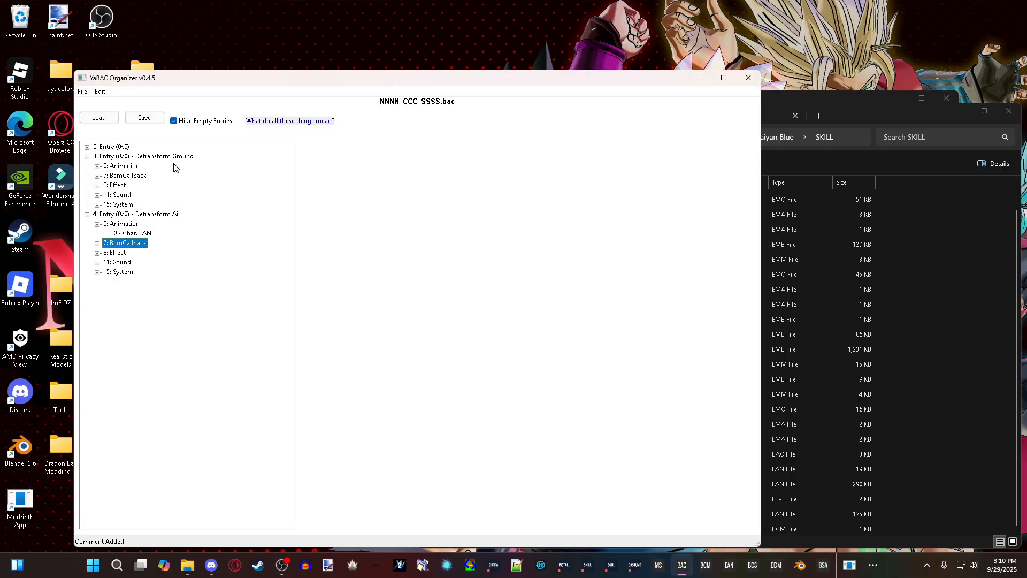
Step: Collapse the expanded entries and add the comment "Super Saiyan Blue" to entry 0
left_click(171, 158)
left_click(87, 214)
left_click(88, 162)
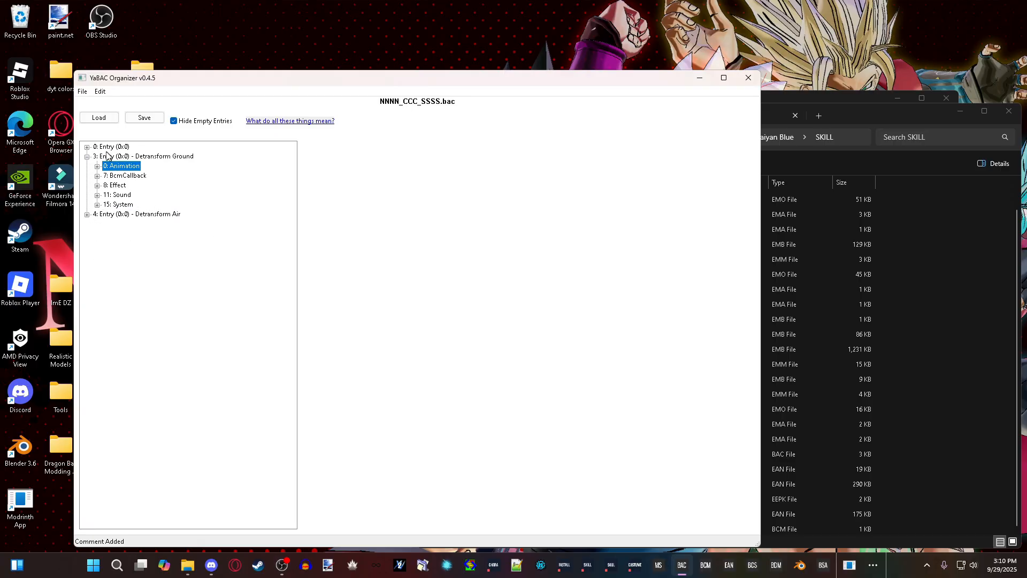
left_click(87, 157)
left_click(87, 146)
left_click(86, 146)
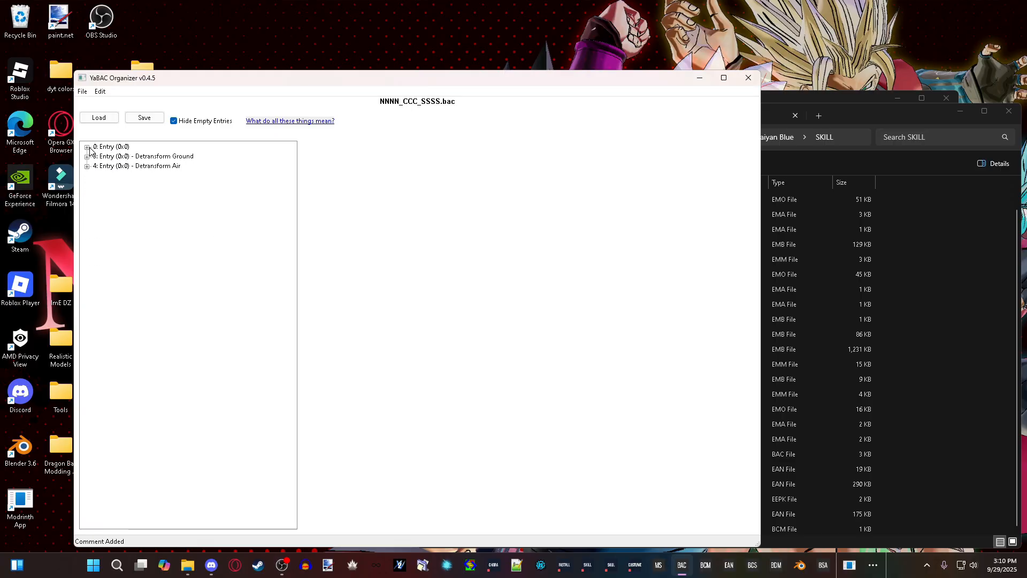
left_click(113, 148)
right_click(114, 148)
left_click(166, 233)
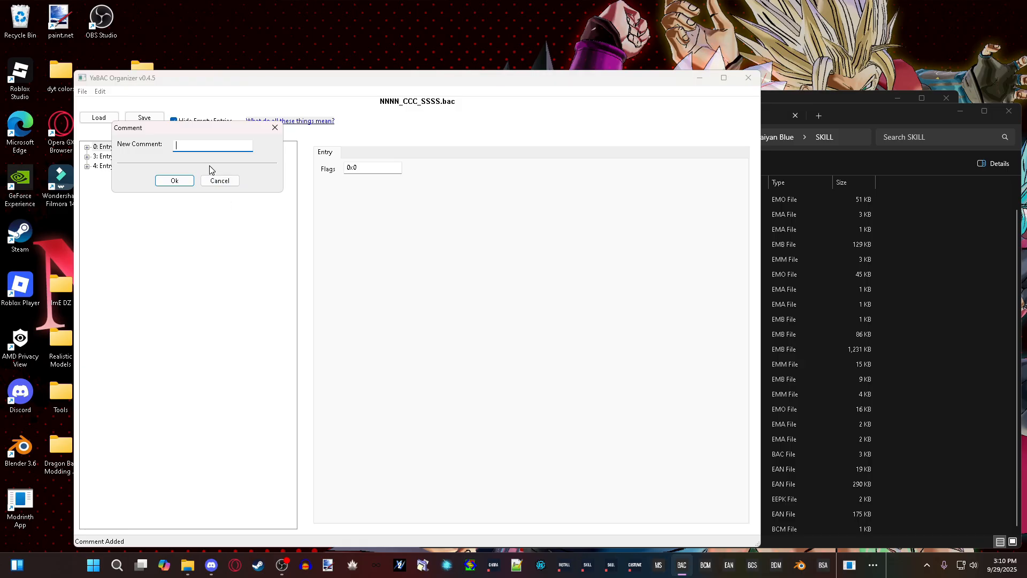
type("Super Saiyan Blue")
left_click(174, 181)
Step: Open NNNN_CCC_SSSS.bac from the Super Saiyan Blue Evolved SKILL folder in a second window, placed so both entry lists show
left_click(776, 137)
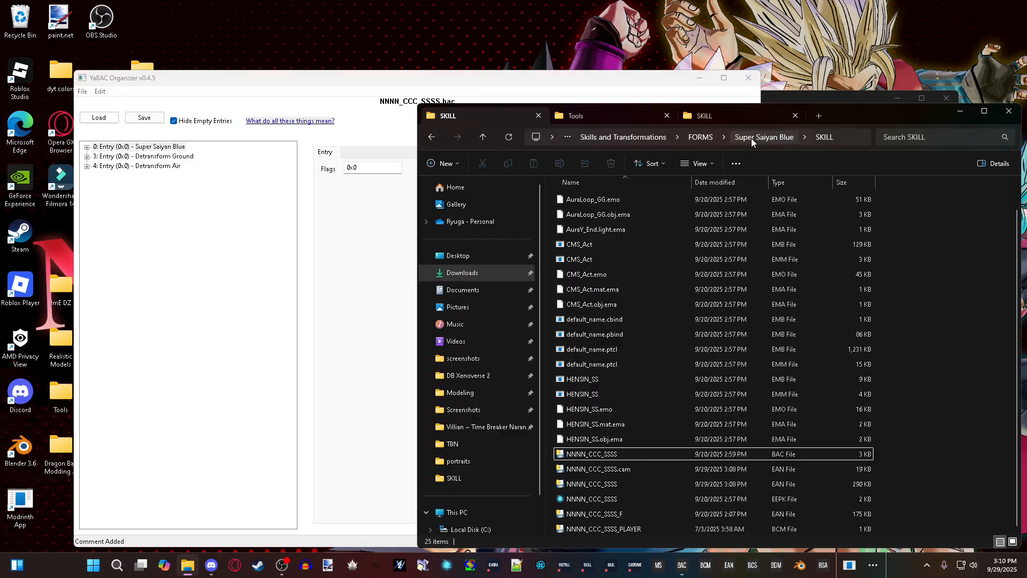
left_click(728, 116)
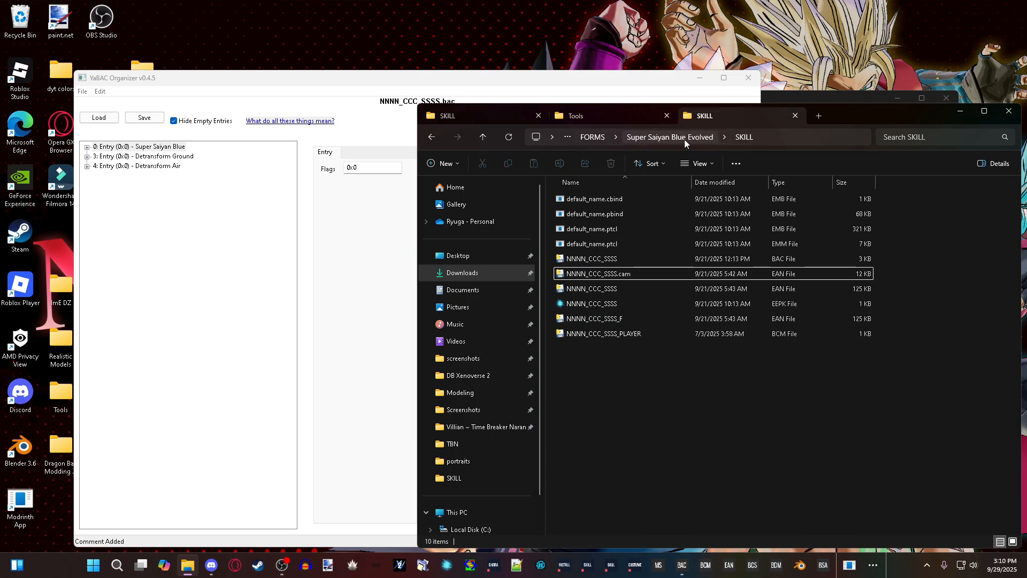
double_click(607, 260)
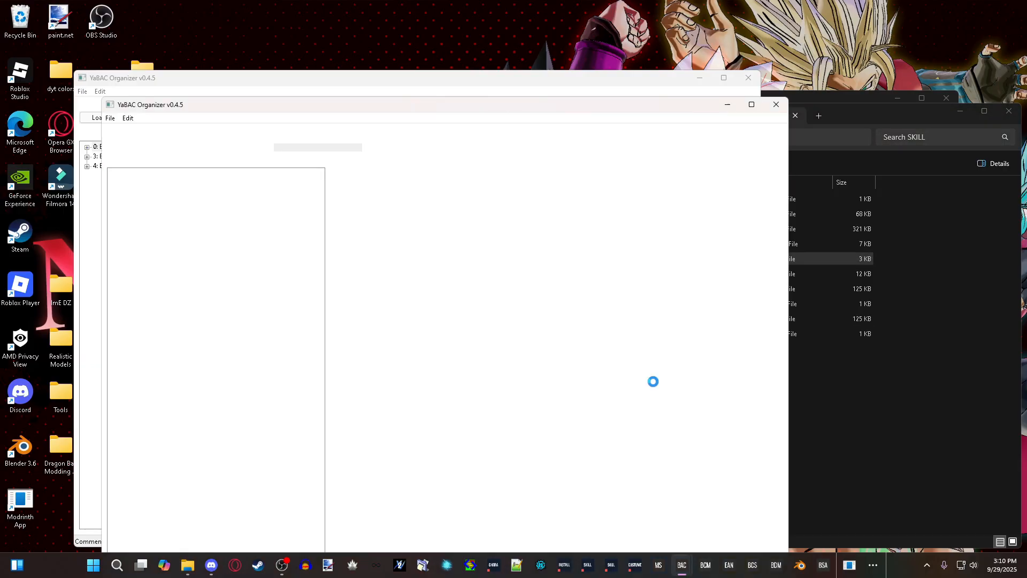
left_click_drag(419, 109, 677, 97)
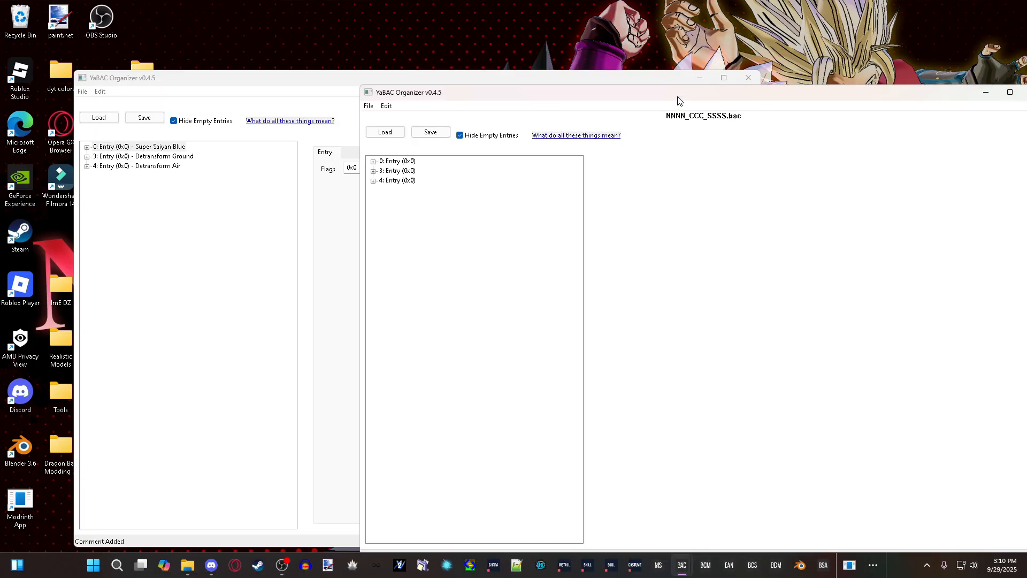
Step: Look through entries 0, 3 and 4 of the Super Saiyan Blue Evolved BAC file
left_click(397, 161)
left_click(396, 180)
left_click(396, 161)
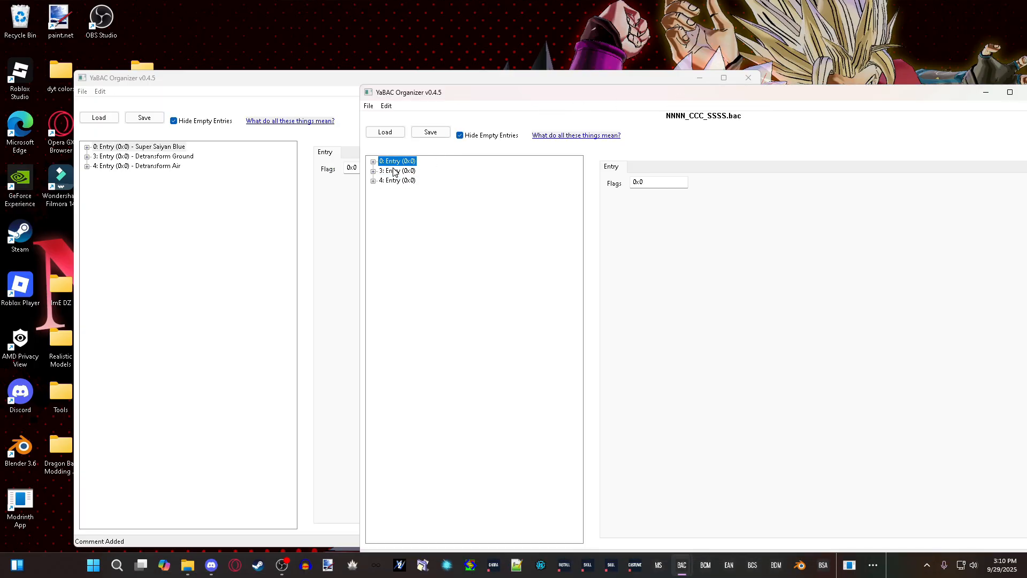
left_click(394, 171)
left_click(393, 179)
left_click(392, 163)
left_click(393, 171)
left_click(393, 179)
left_click(393, 171)
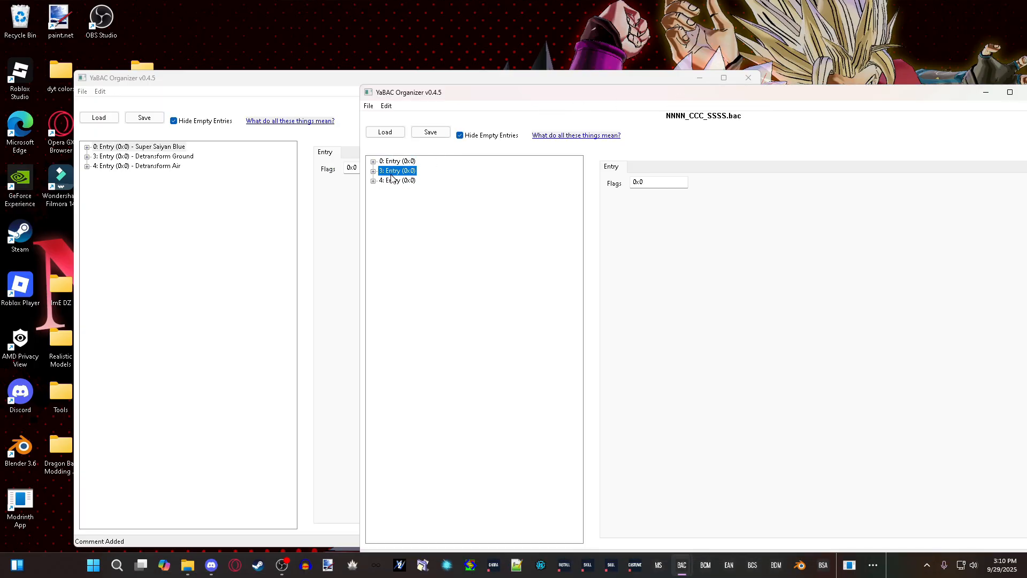
left_click(393, 179)
left_click(392, 172)
left_click(393, 179)
left_click(392, 172)
Step: Copy entry 0 from the Super Saiyan Blue Evolved BAC file
left_click(396, 162)
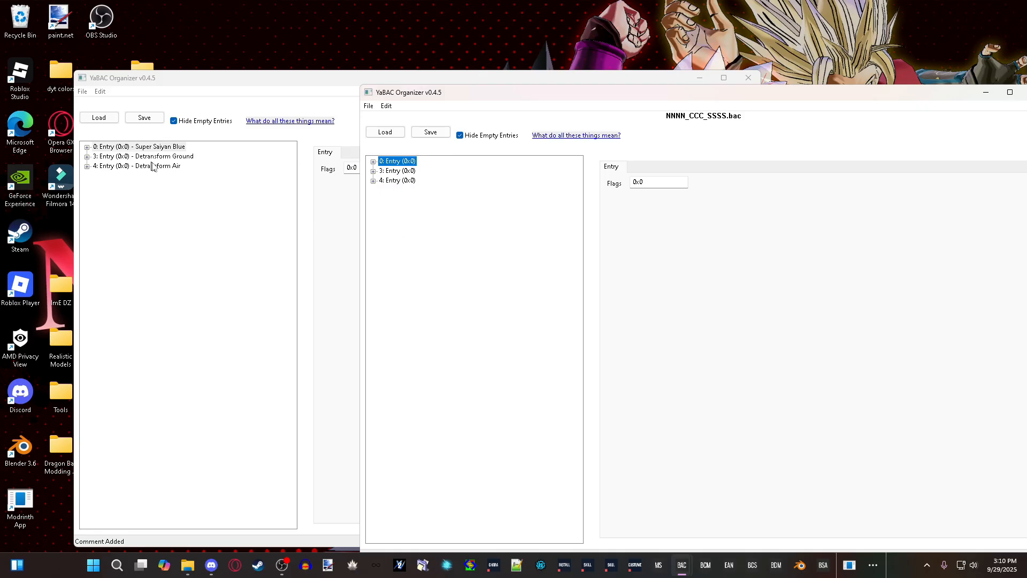
right_click(402, 163)
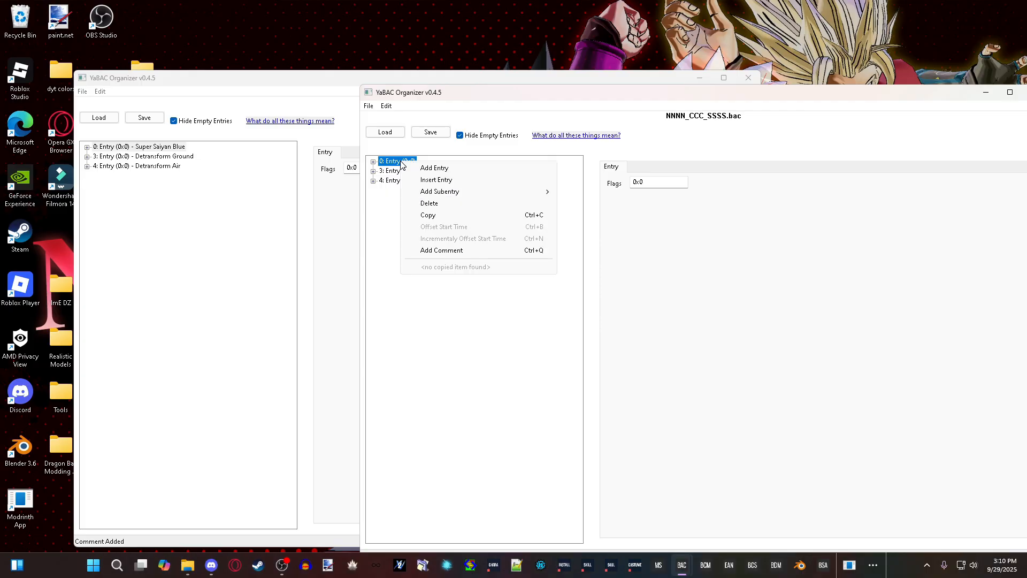
left_click(432, 215)
Step: Unhide the empty entries in the Super Saiyan Blue BAC and paste into entry 1, replacing indexes with animation 1, skill ID 47819 and camera 1
left_click(218, 208)
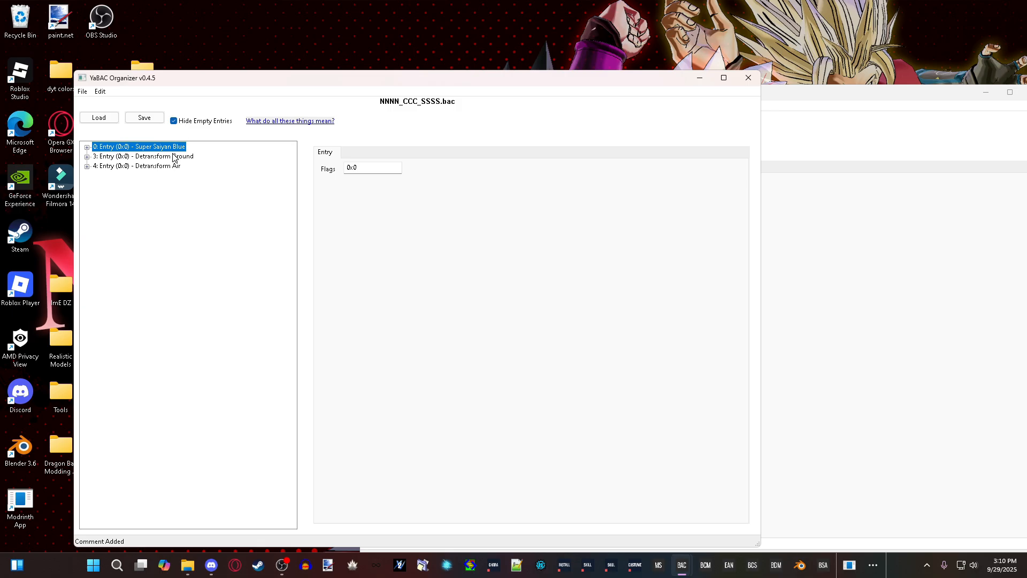
left_click(174, 122)
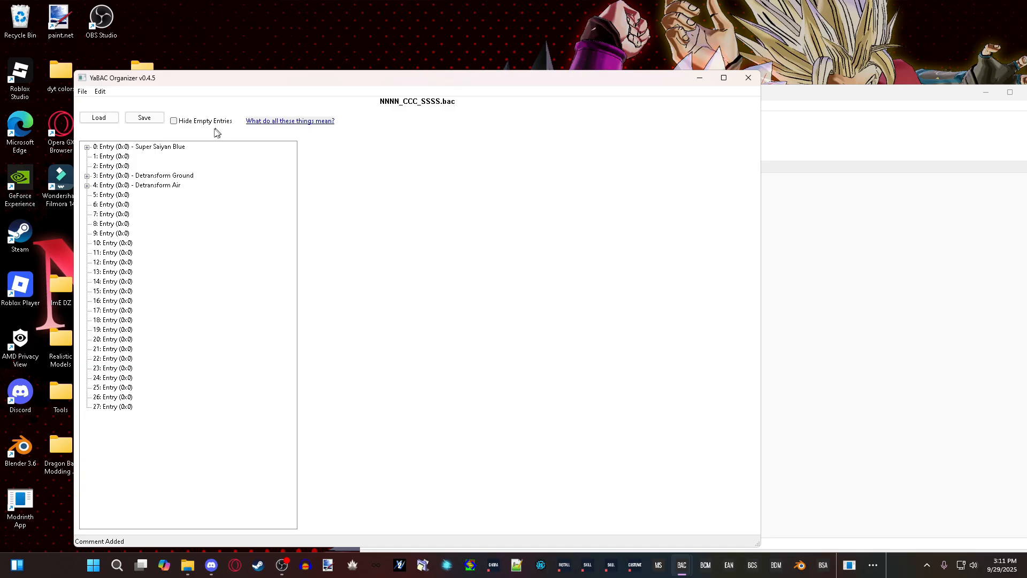
left_click(118, 159)
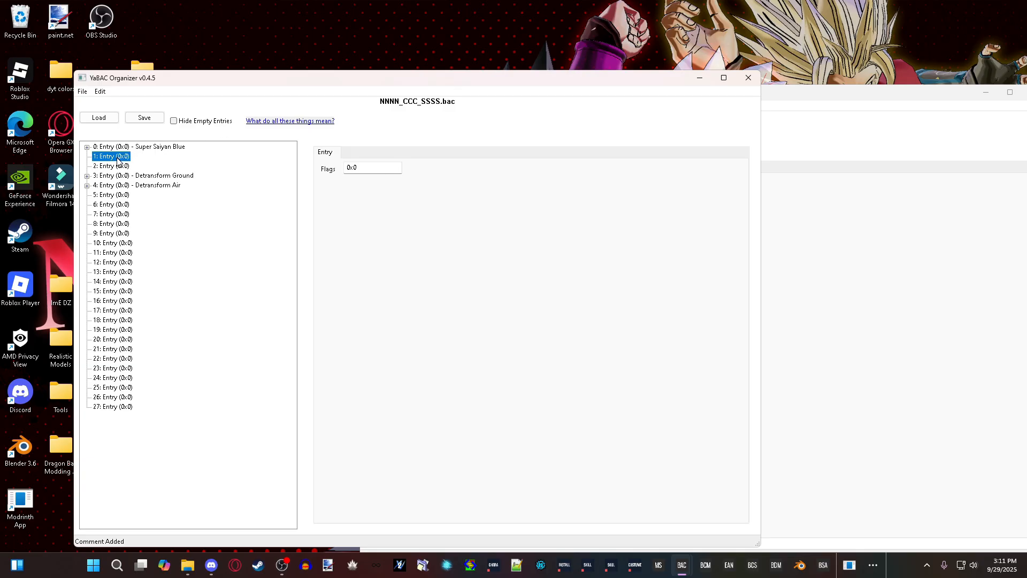
right_click(118, 159)
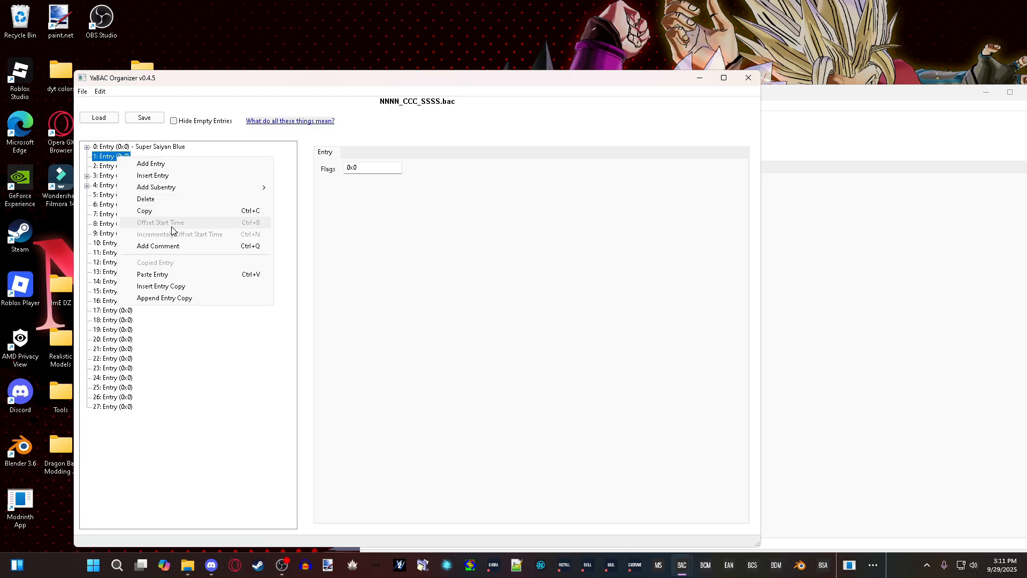
left_click(172, 278)
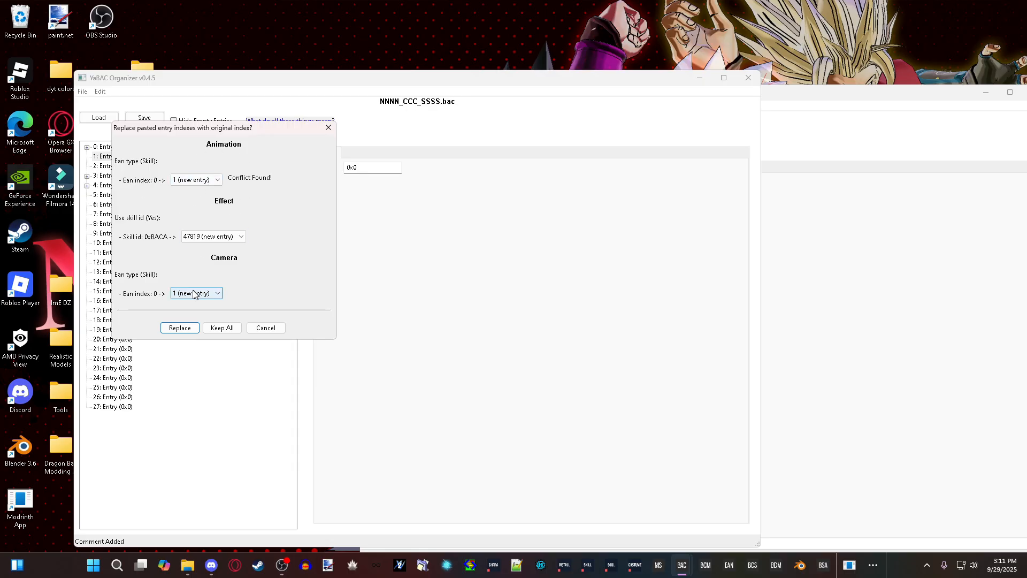
left_click(206, 183)
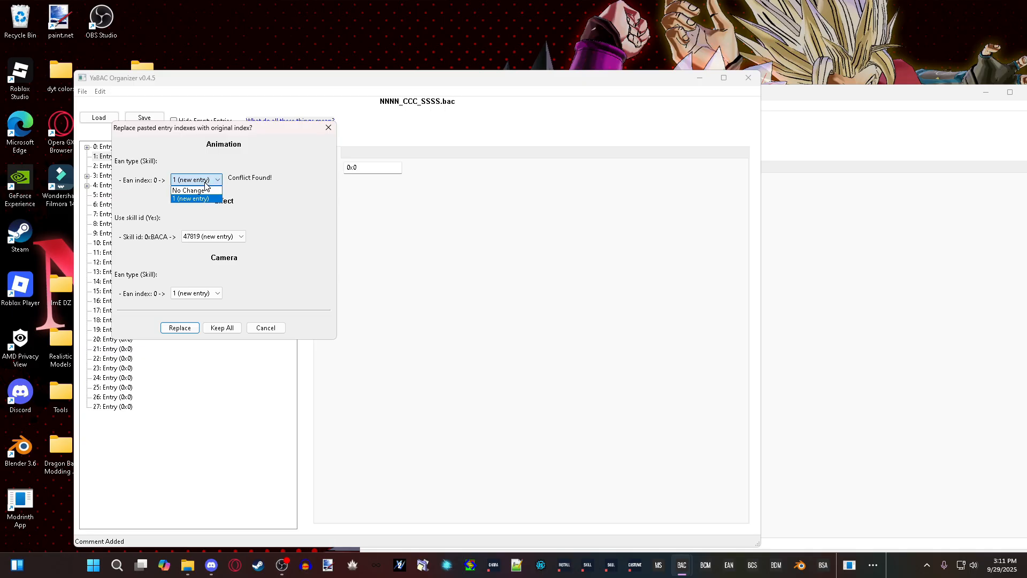
left_click(207, 183)
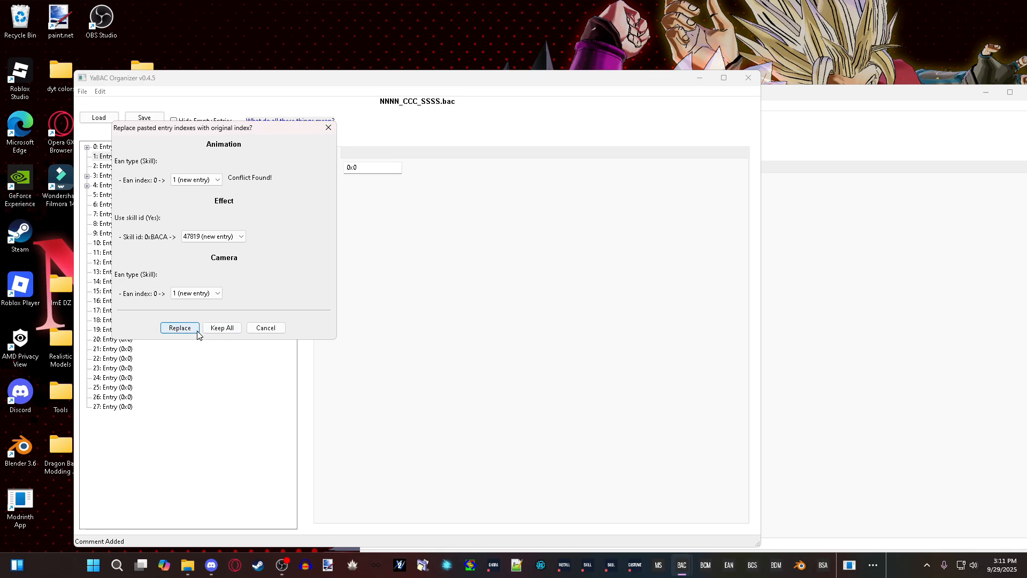
left_click(179, 328)
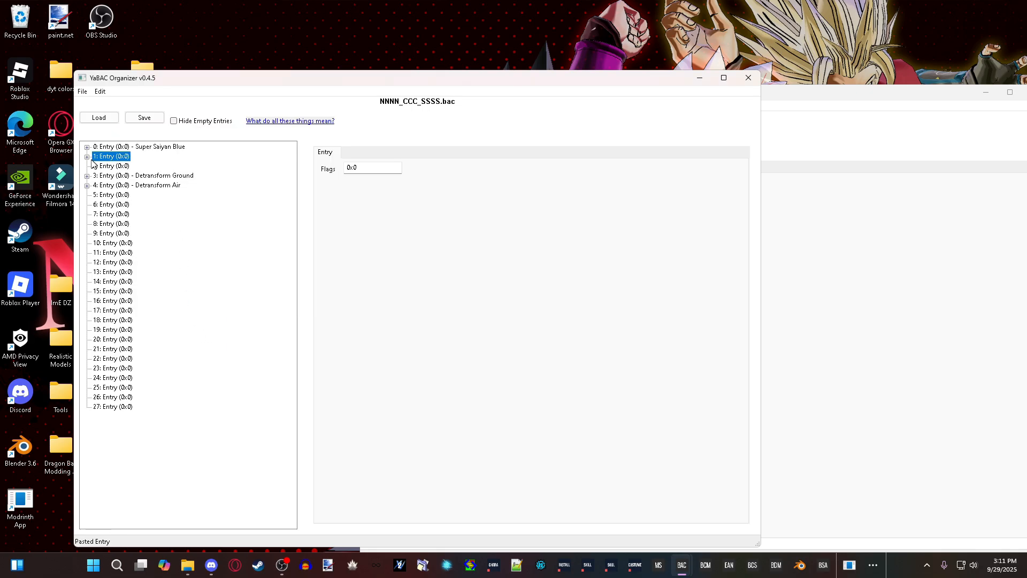
Step: Hide the empty entries again and add the comment "Super Saiyan Blue Evolved" to entry 1
left_click(176, 121)
left_click(113, 157)
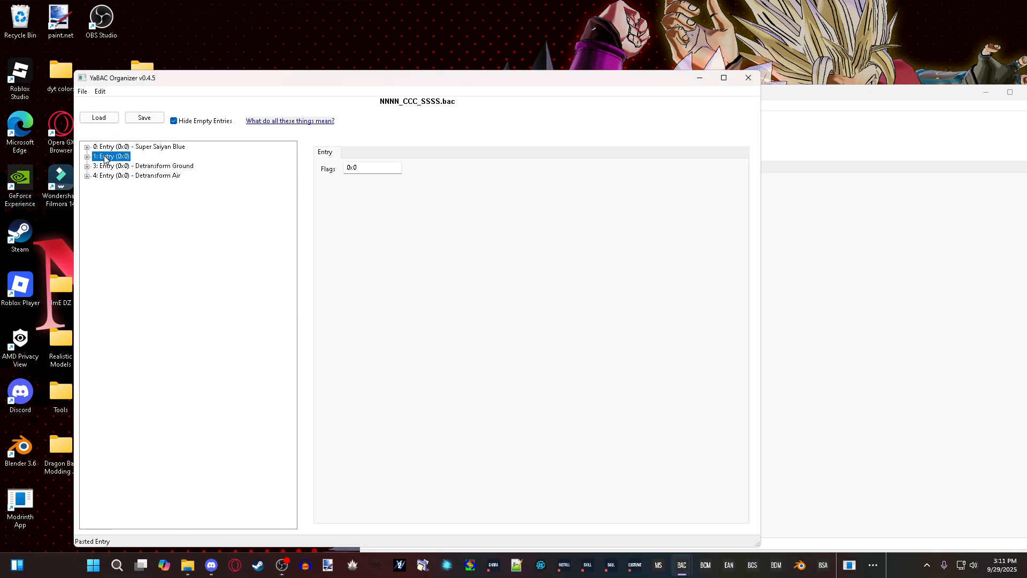
right_click(110, 157)
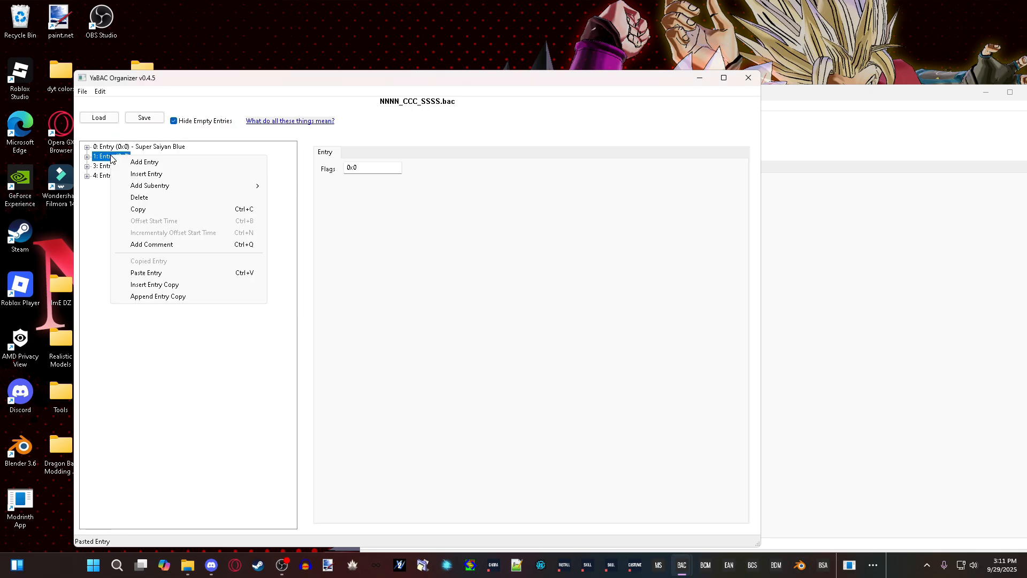
left_click(152, 244)
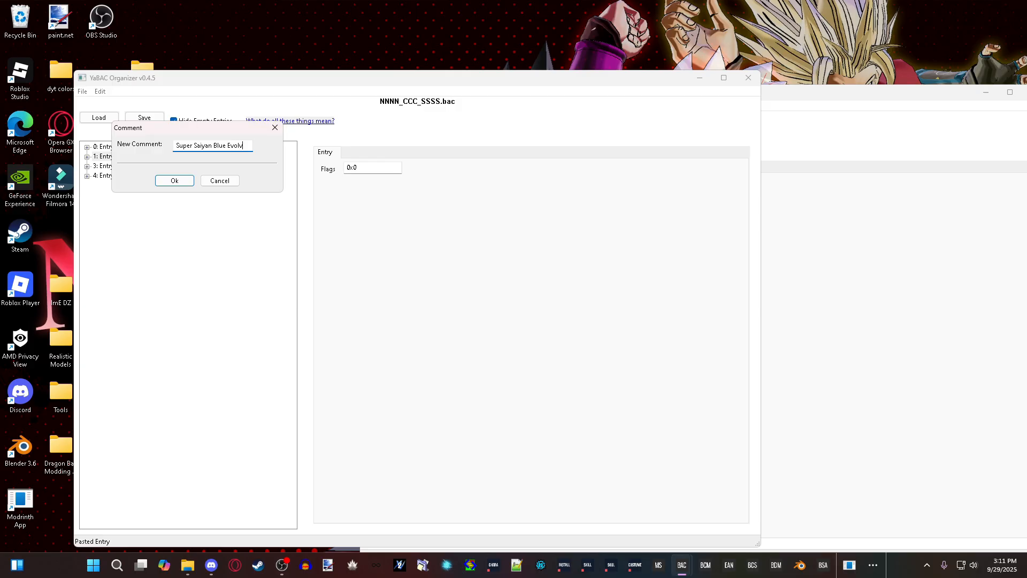
left_click(184, 183)
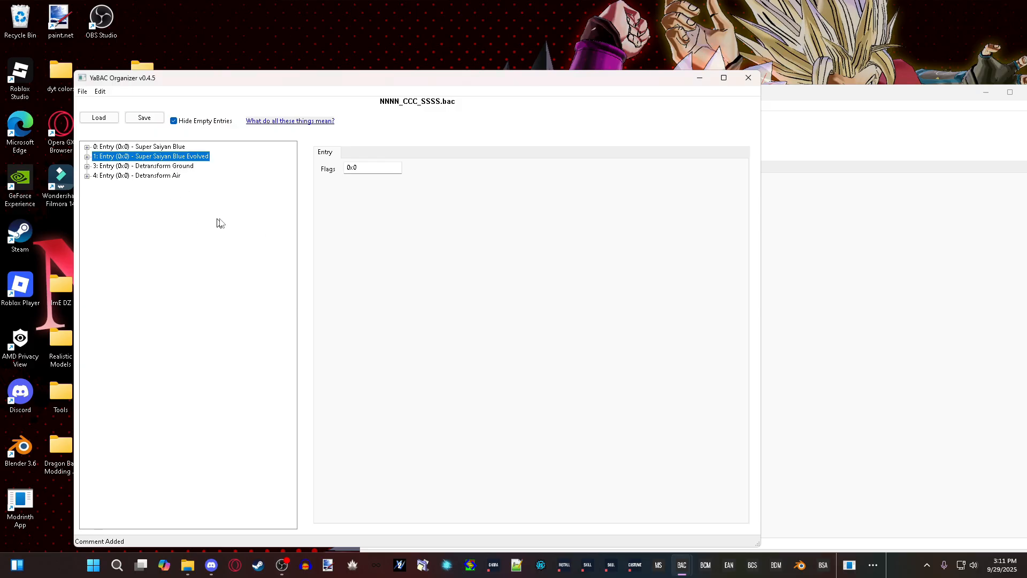
left_click(172, 147)
left_click(173, 156)
left_click(172, 147)
left_click(171, 155)
Step: Close the Super Saiyan Blue Evolved BAC window and return to the merged Super Saiyan Blue BAC
left_click(915, 182)
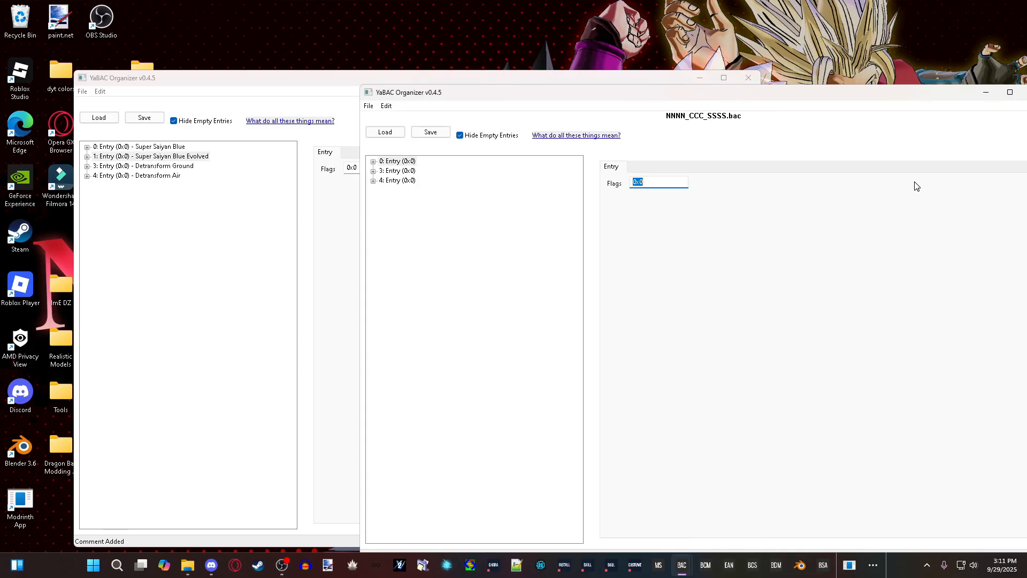
left_click_drag(862, 104, 812, 99)
left_click(985, 87)
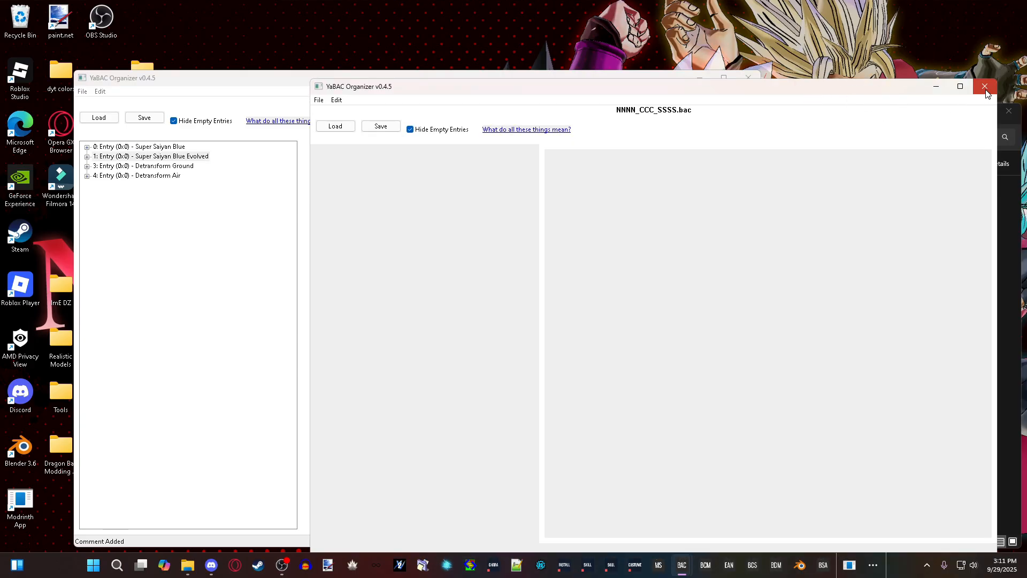
left_click(352, 244)
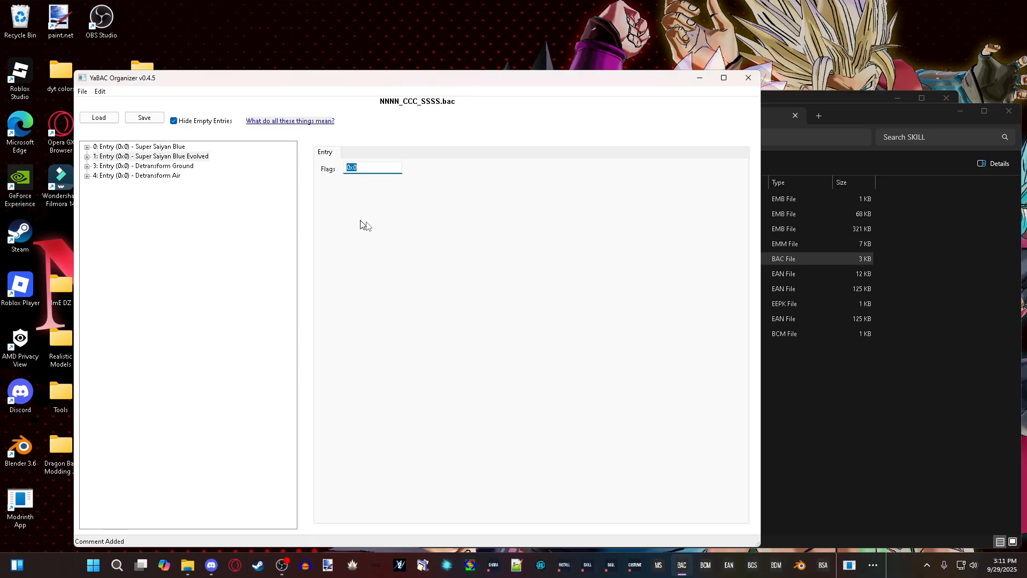
Step: Expand entry 1, Super Saiyan Blue Evolved, to view its subentries
double_click(172, 156)
left_click(335, 206)
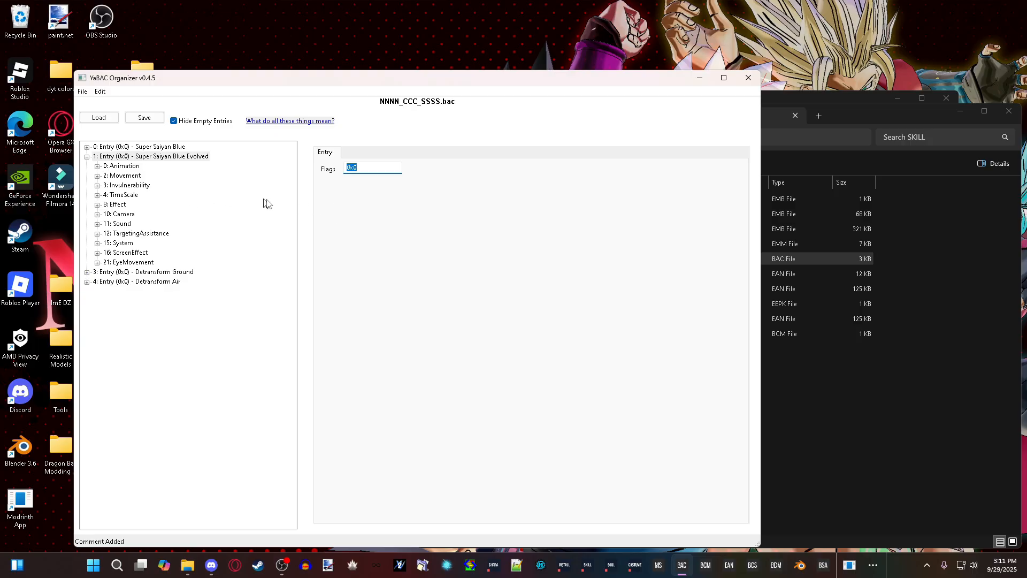
left_click(183, 196)
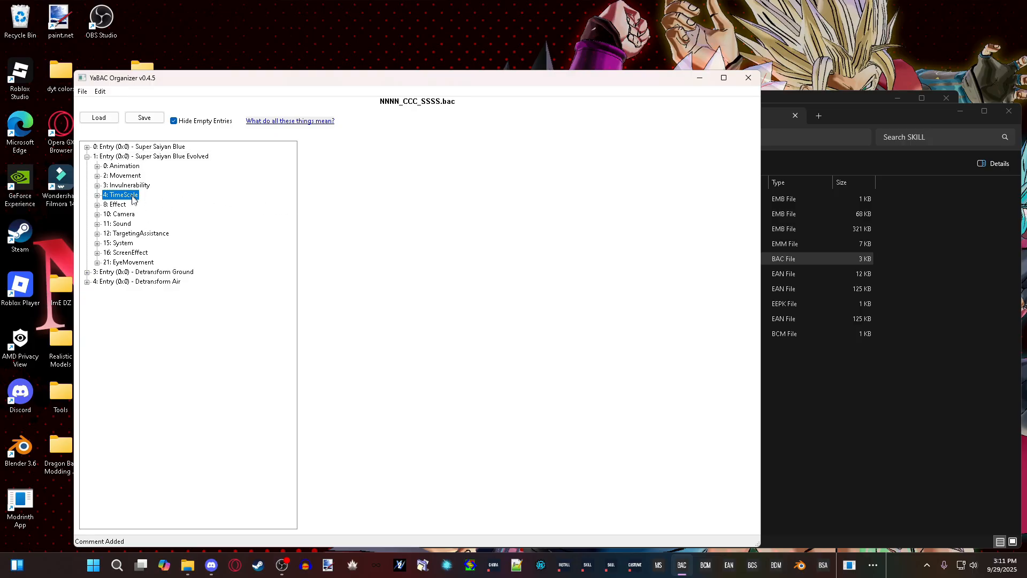
Step: Open NNNN_CCC_SSSS.eepk from the Super Saiyan Blue SKILL folder in EEPK Organiser
left_click(818, 403)
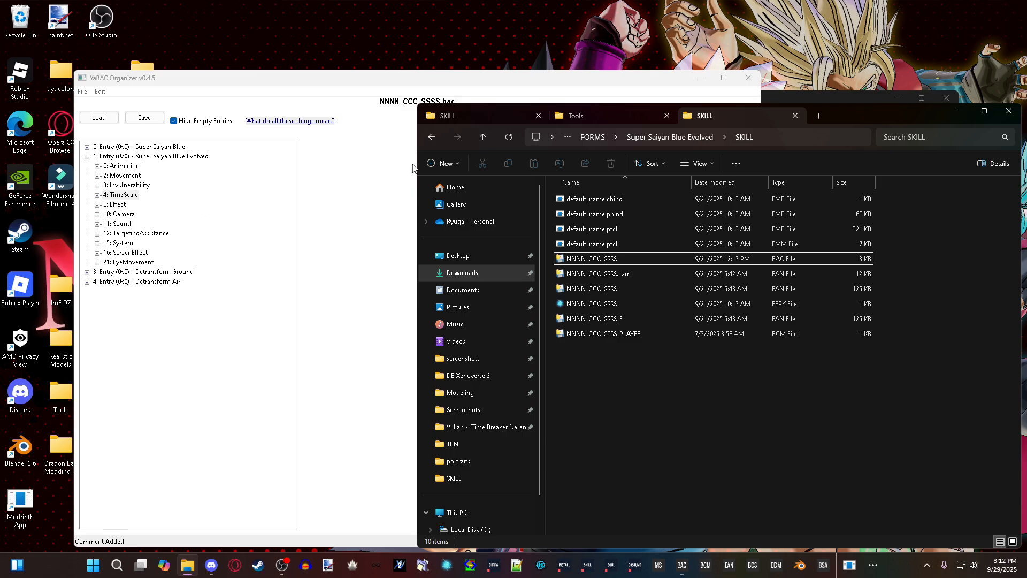
left_click(471, 116)
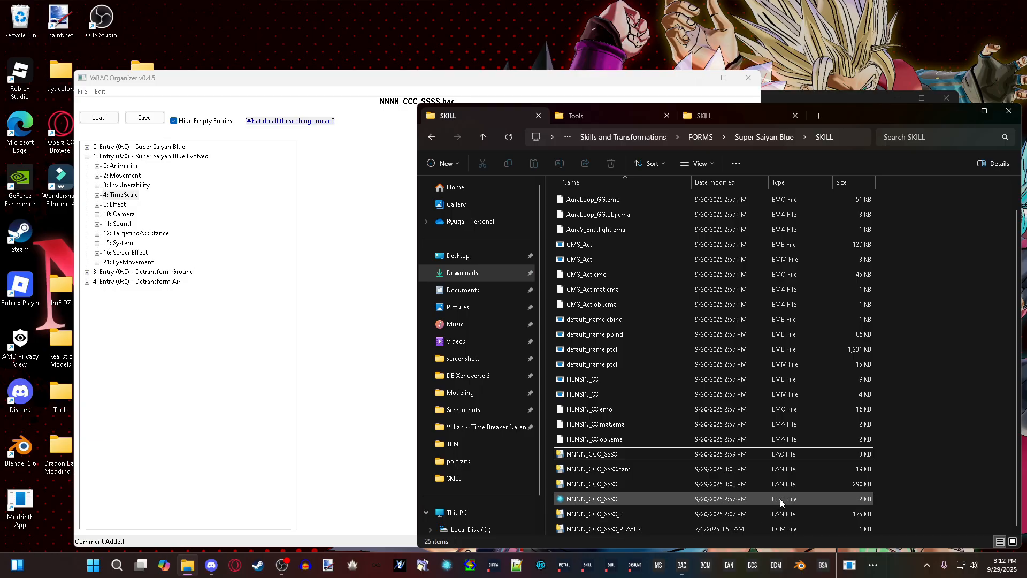
left_click(763, 501)
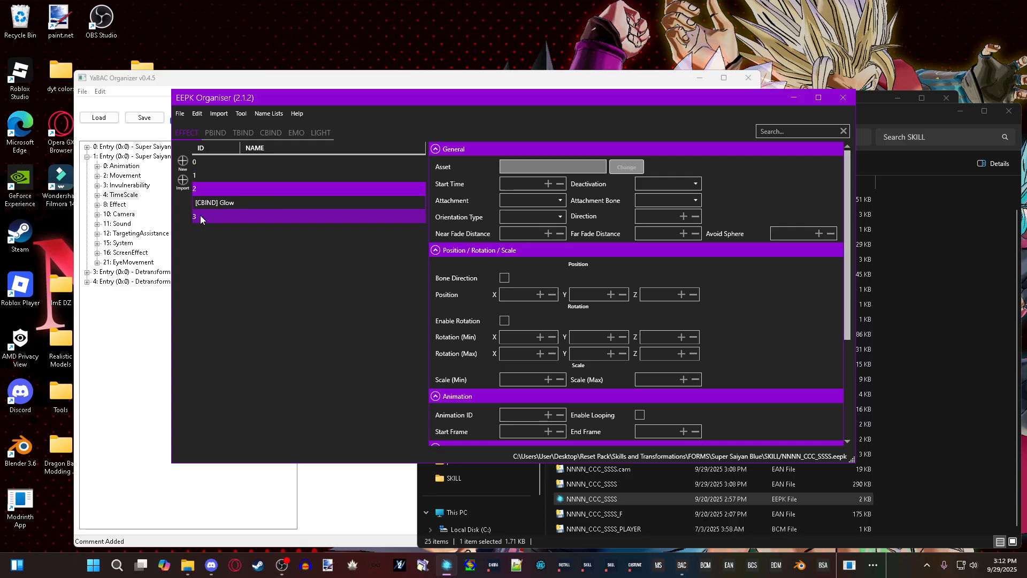
Step: Back in the BAC, examine the effect ID of each effect under entry 0, from start time 12 through the second 325
left_click(87, 146)
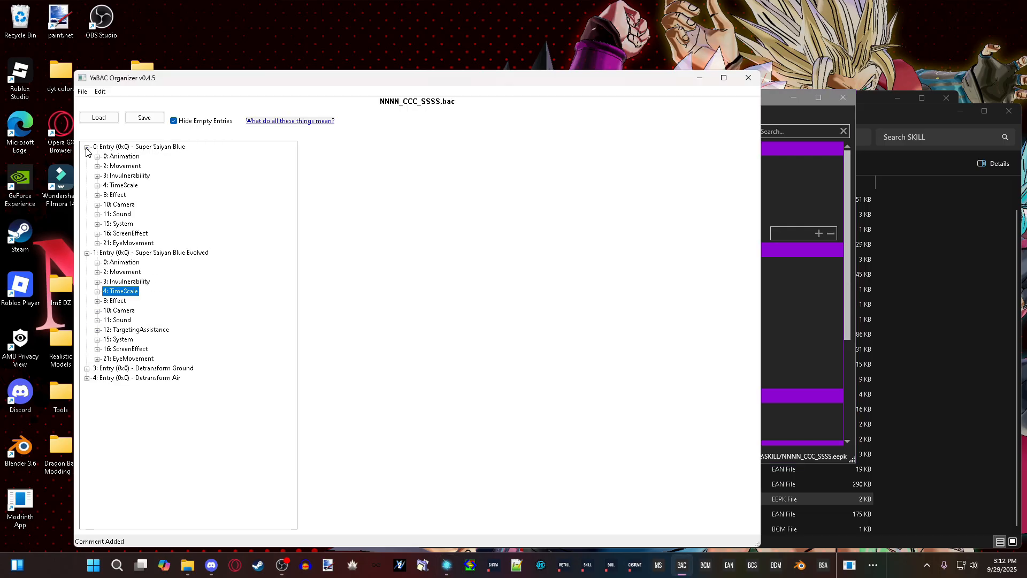
left_click(98, 194)
left_click(134, 205)
double_click(377, 455)
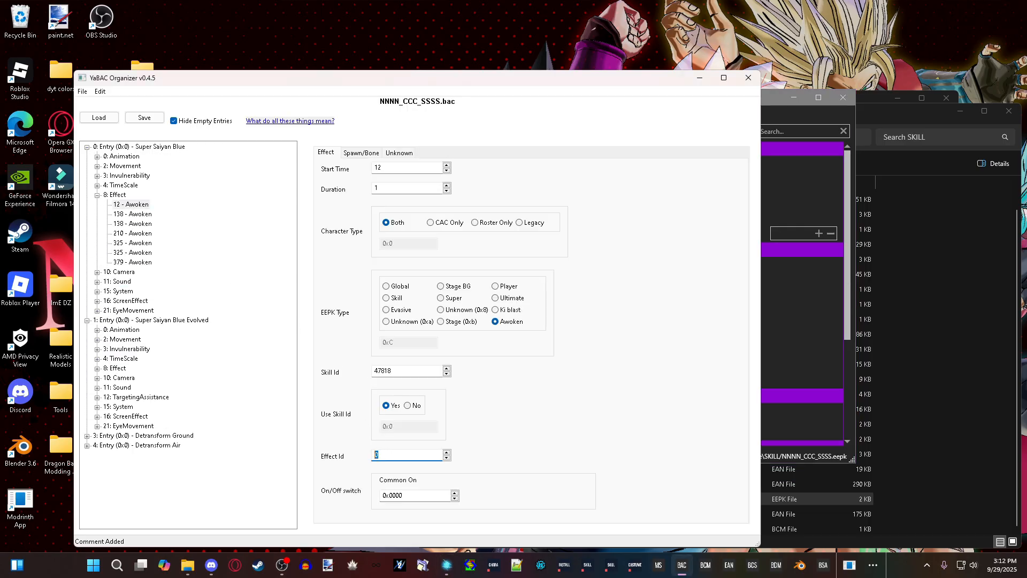
left_click(153, 214)
double_click(377, 454)
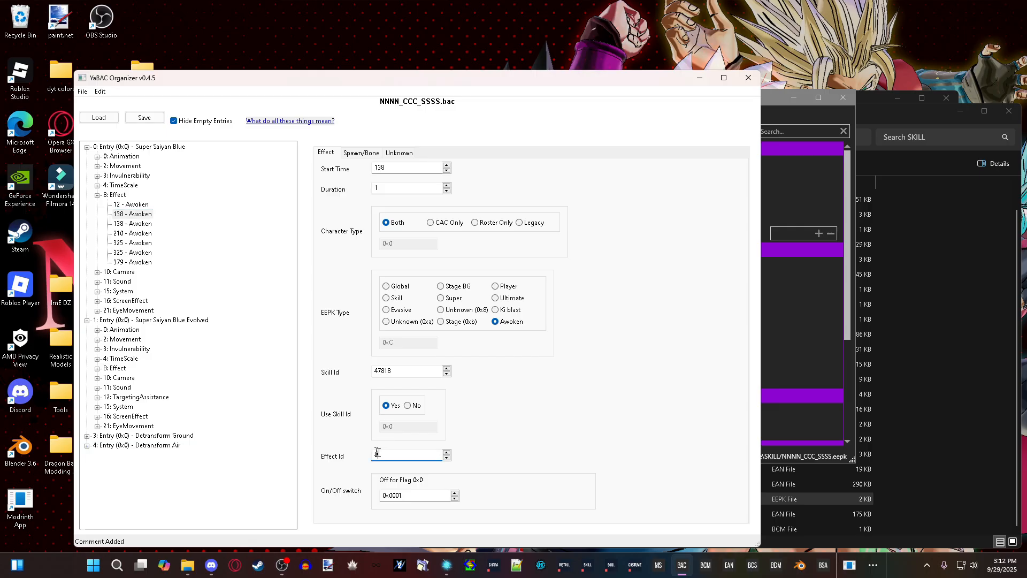
left_click(153, 225)
double_click(378, 454)
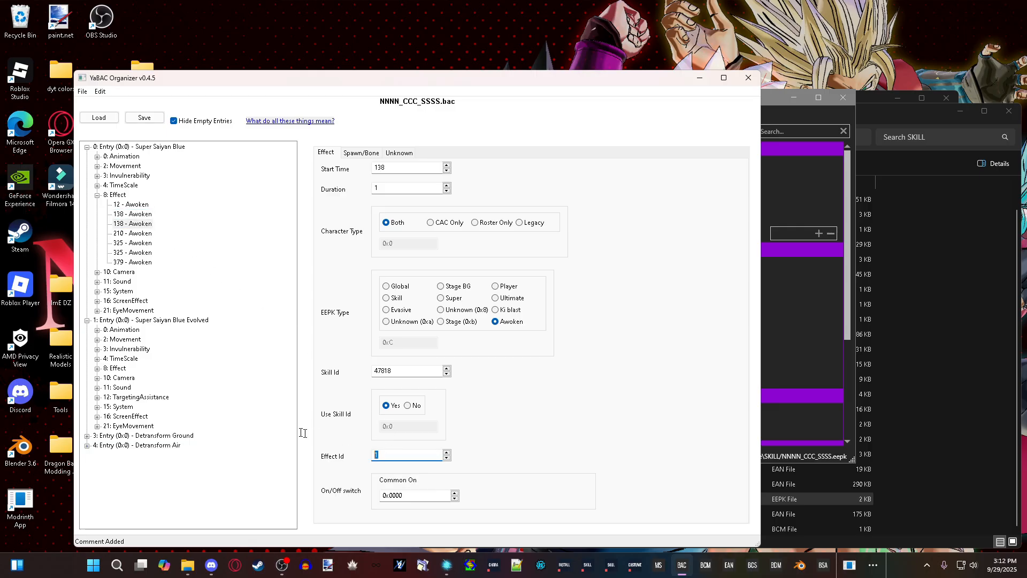
left_click(136, 233)
double_click(391, 453)
left_click(145, 244)
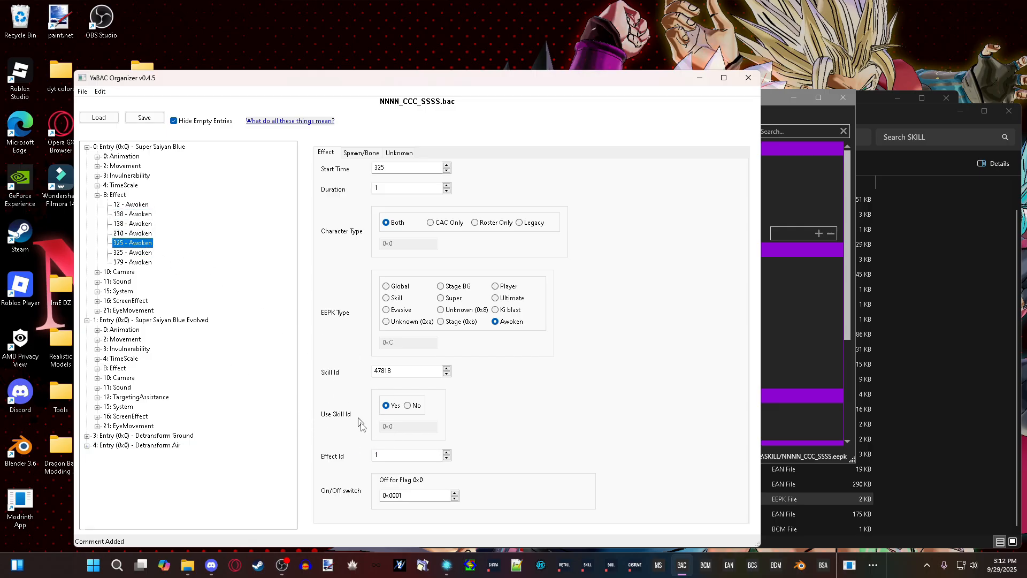
double_click(377, 454)
left_click(145, 252)
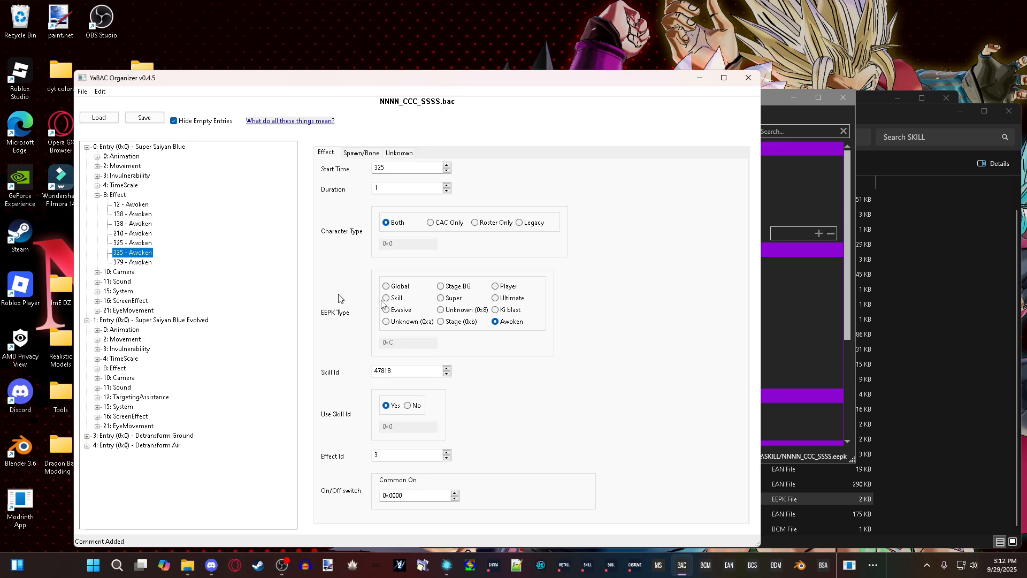
Step: Open NNNN_CCC_SSSS.eepk from the Super Saiyan Blue Evolved SKILL folder in a second EEPK Organiser window and shift that window aside
left_click(949, 349)
left_click(743, 118)
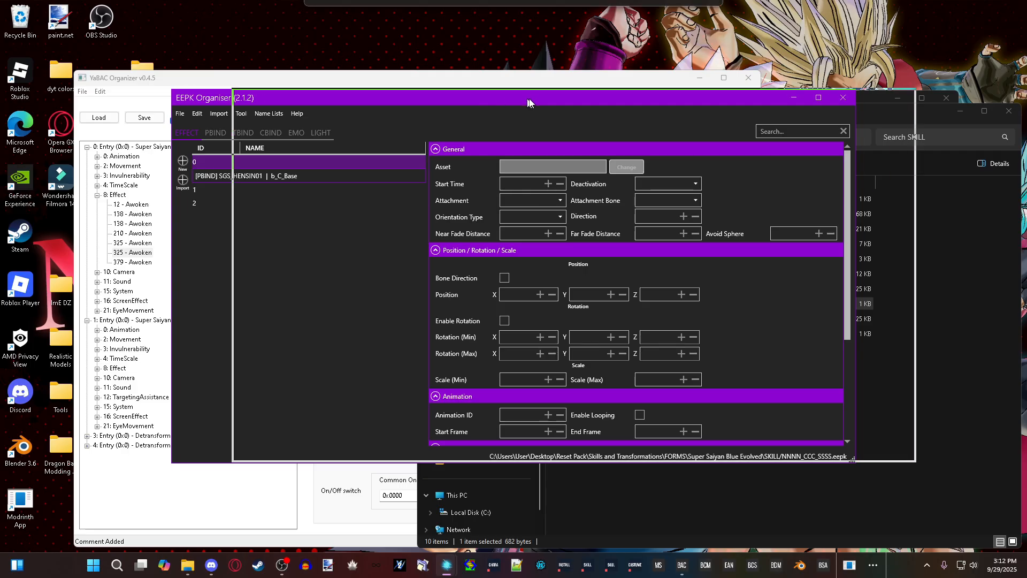
left_click_drag(528, 99, 684, 104)
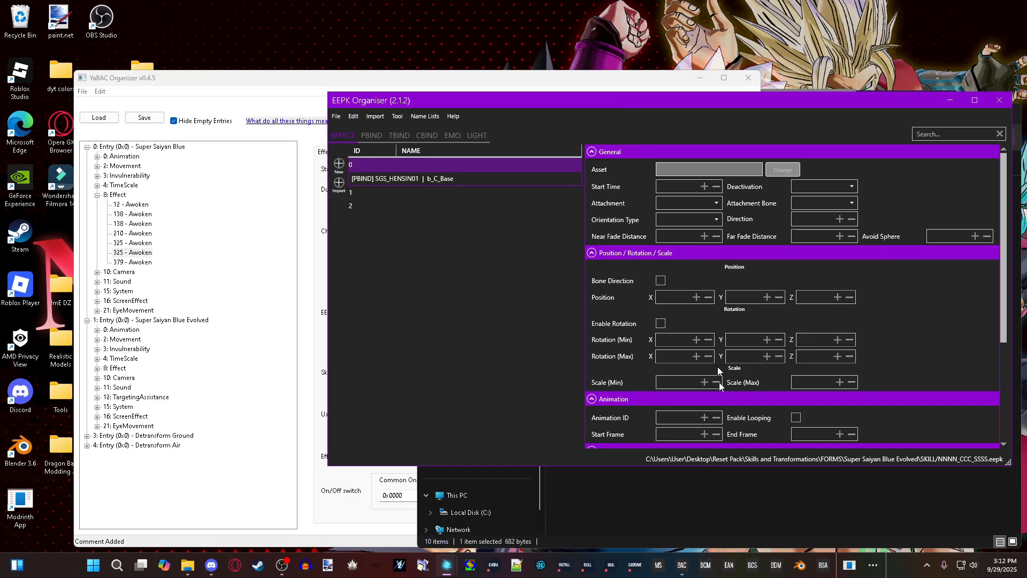
Step: Bring back the Super Saiyan Blue EEPK window and arrange both windows so their effect lists show together
left_click(877, 572)
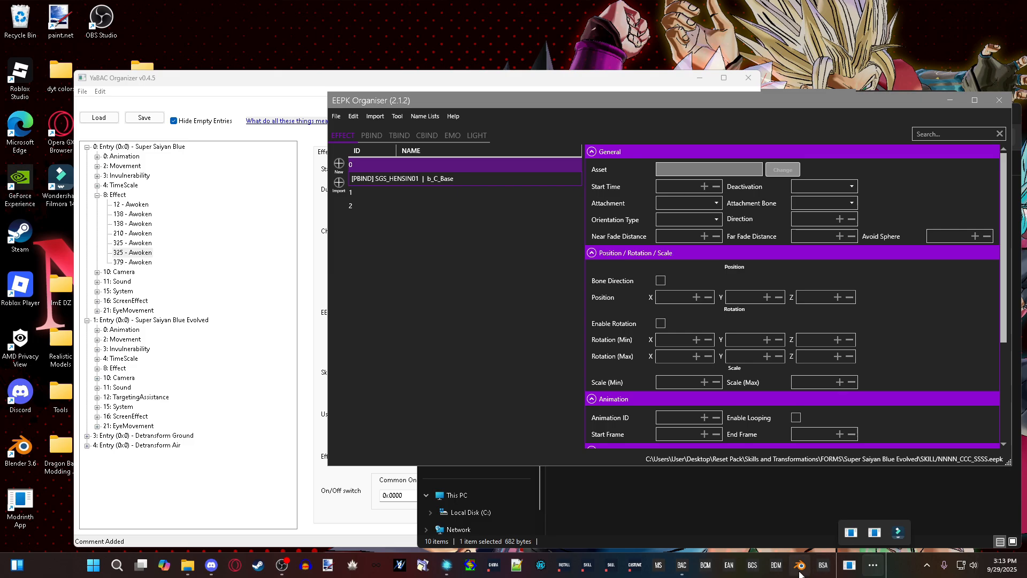
mouse_move(447, 566)
left_click(424, 520)
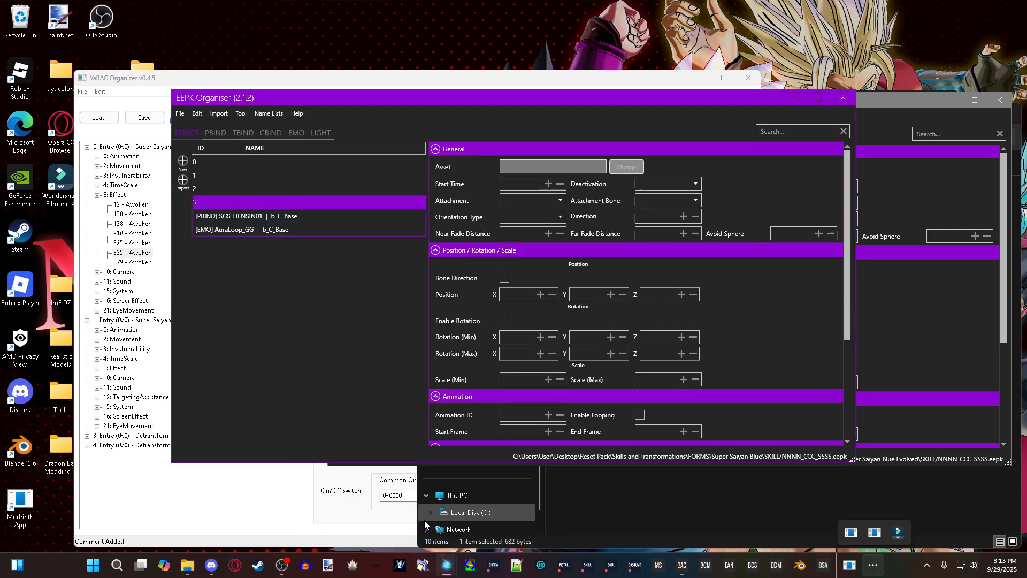
left_click(898, 110)
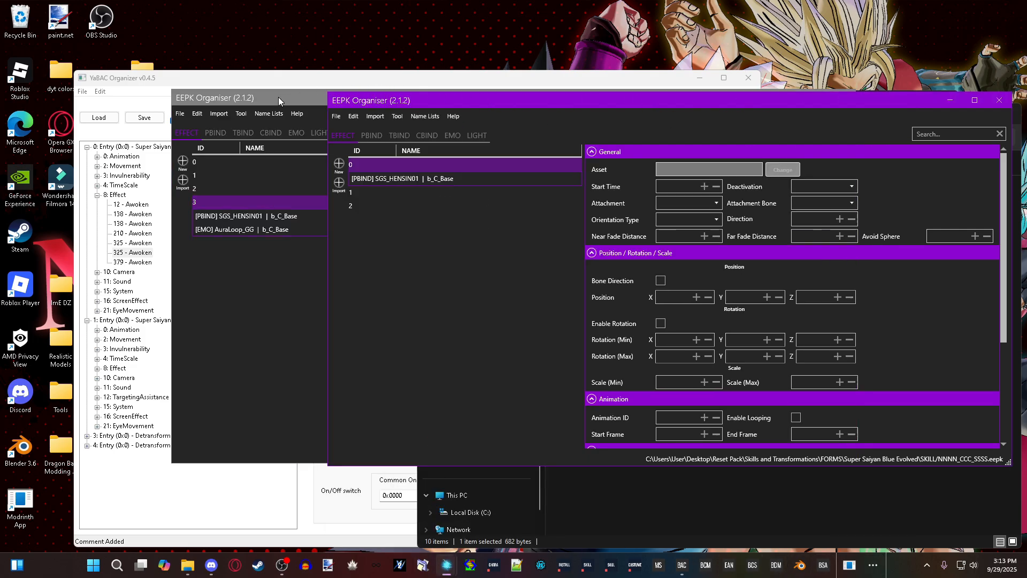
left_click_drag(286, 101, 189, 94)
Step: Copy effects 0, 1 and 2 from the Super Saiyan Blue Evolved EEPK
left_click(846, 107)
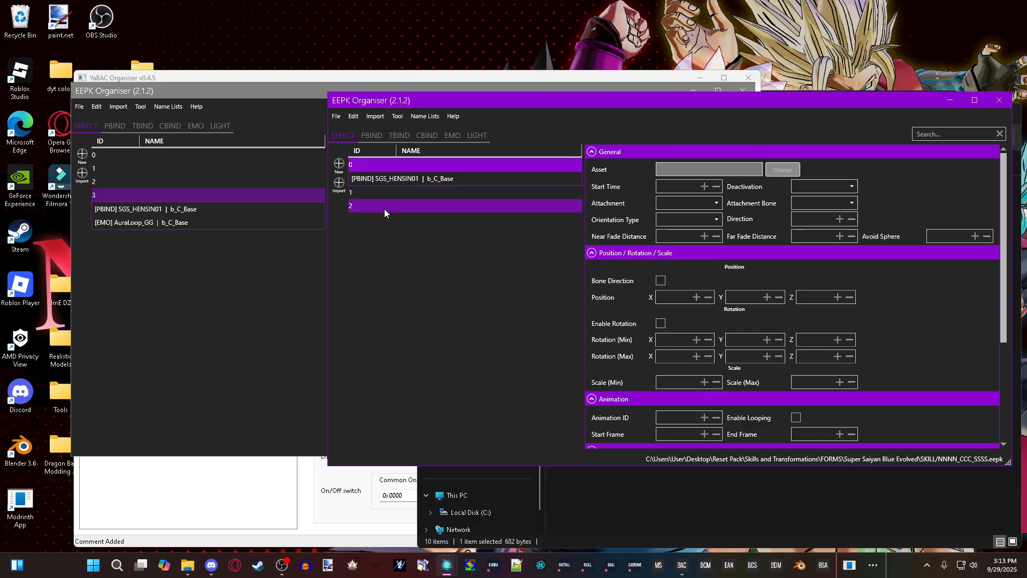
left_click(386, 195, "ctrl")
left_click(376, 221, "ctrl")
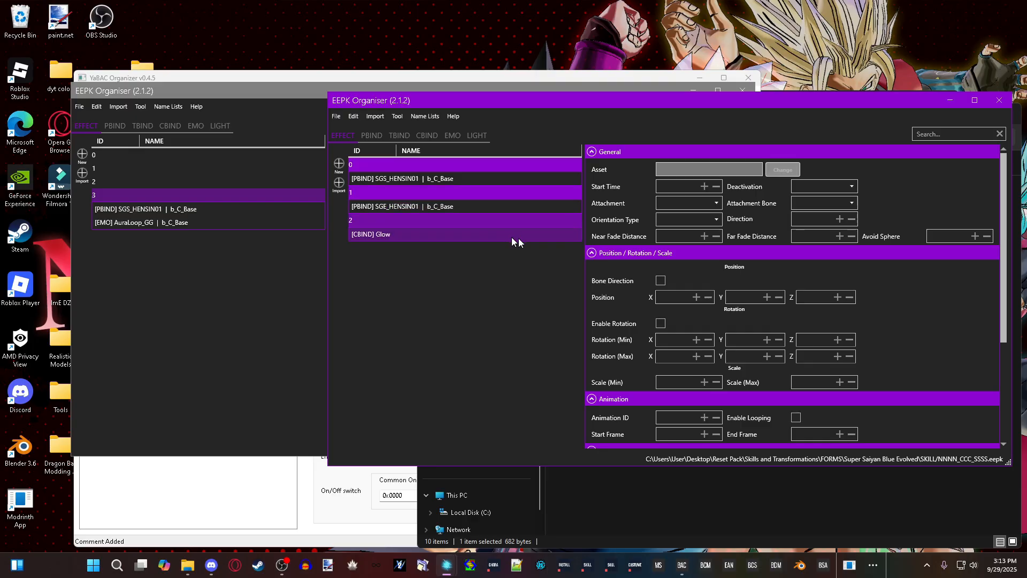
right_click(410, 224)
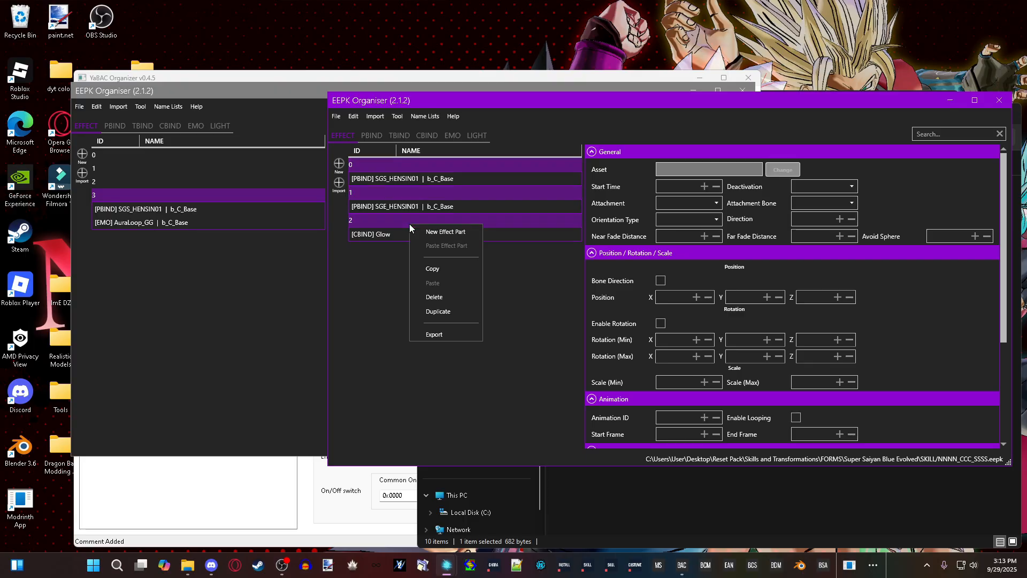
left_click(444, 269)
Step: Paste the copied effects into the Super Saiyan Blue EEPK's effect list, bringing up the effect selector
left_click(239, 283)
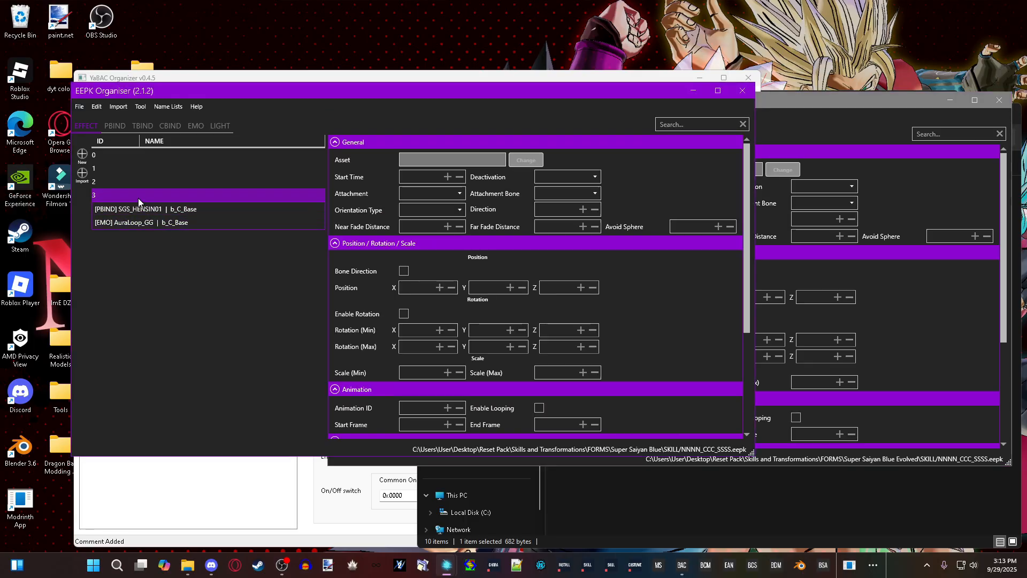
left_click(118, 195)
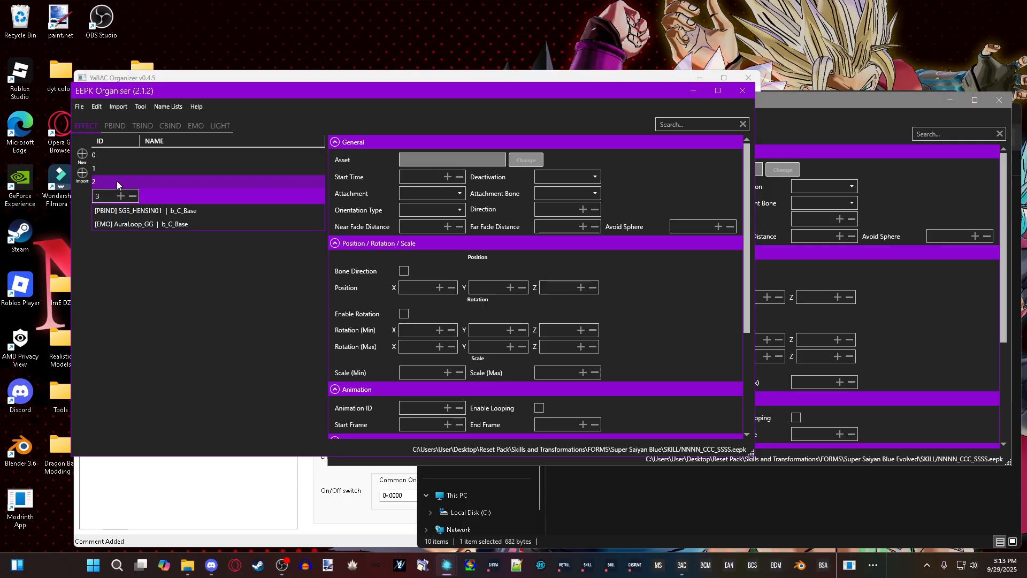
left_click(116, 182)
left_click(147, 193)
left_click(139, 207)
right_click(139, 196)
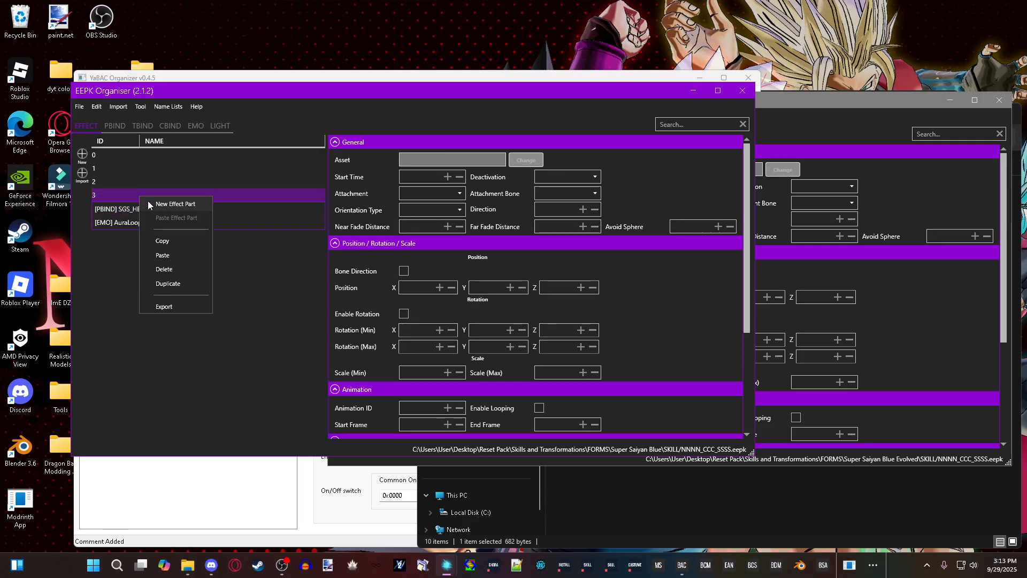
left_click(115, 193)
left_click(158, 194)
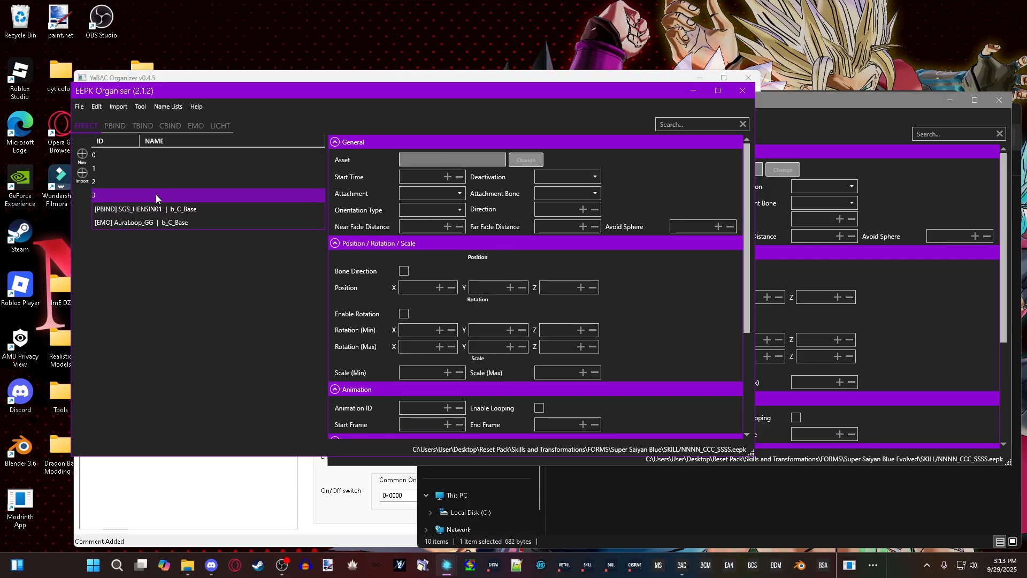
right_click(156, 194)
left_click(183, 254)
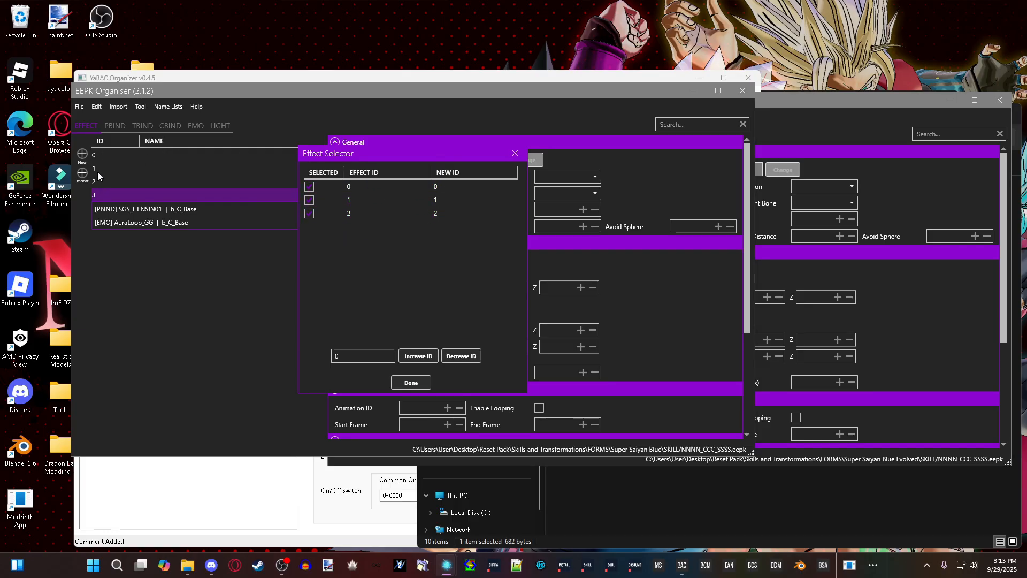
Step: Increase the new IDs of the pasted effects by 5 and complete the paste
left_click_drag(358, 357, 310, 335)
type("5")
left_click(413, 356)
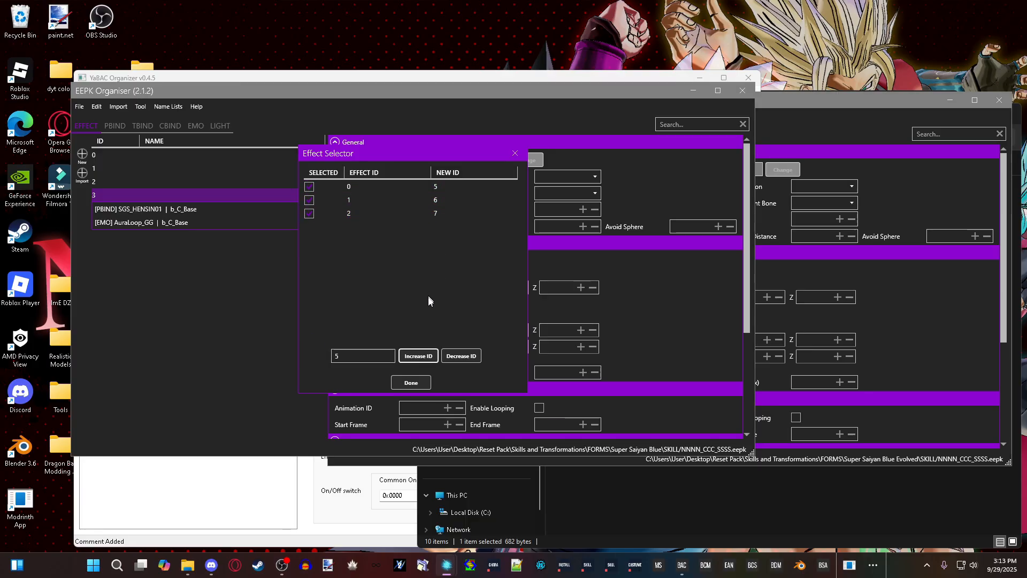
left_click(412, 383)
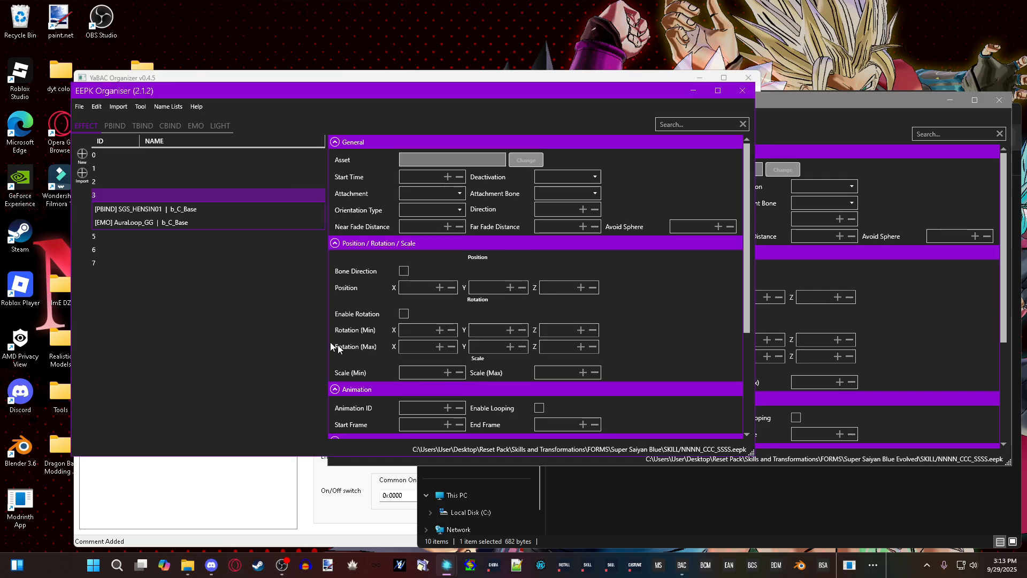
Step: Examine the effect parts contained in the newly pasted effects 5, 6 and 7
left_click(113, 237)
left_click(109, 236)
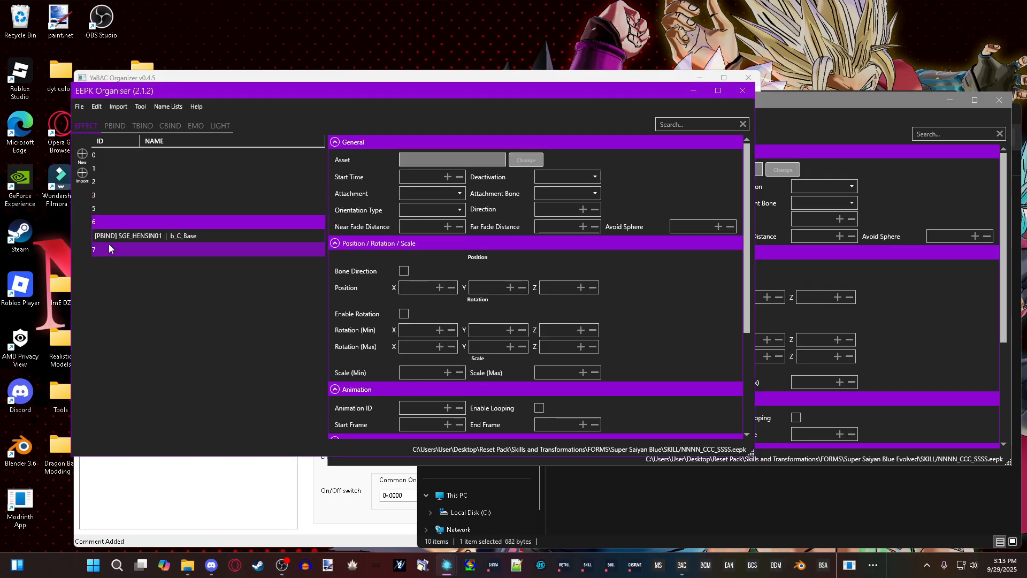
left_click(108, 248)
left_click(103, 210)
left_click(103, 236)
left_click(102, 247)
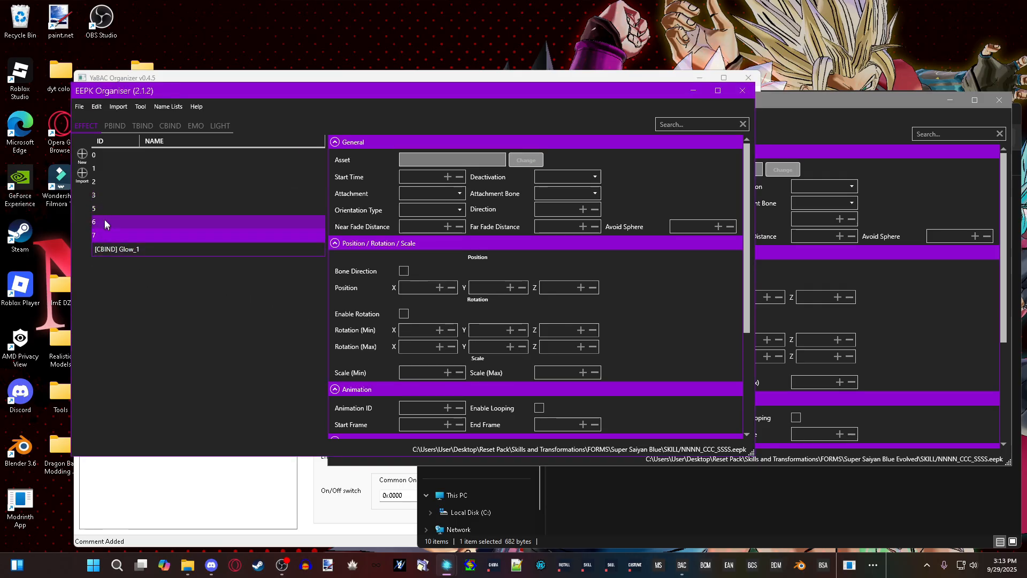
left_click(105, 212)
left_click(105, 236)
left_click(104, 249)
left_click(110, 209)
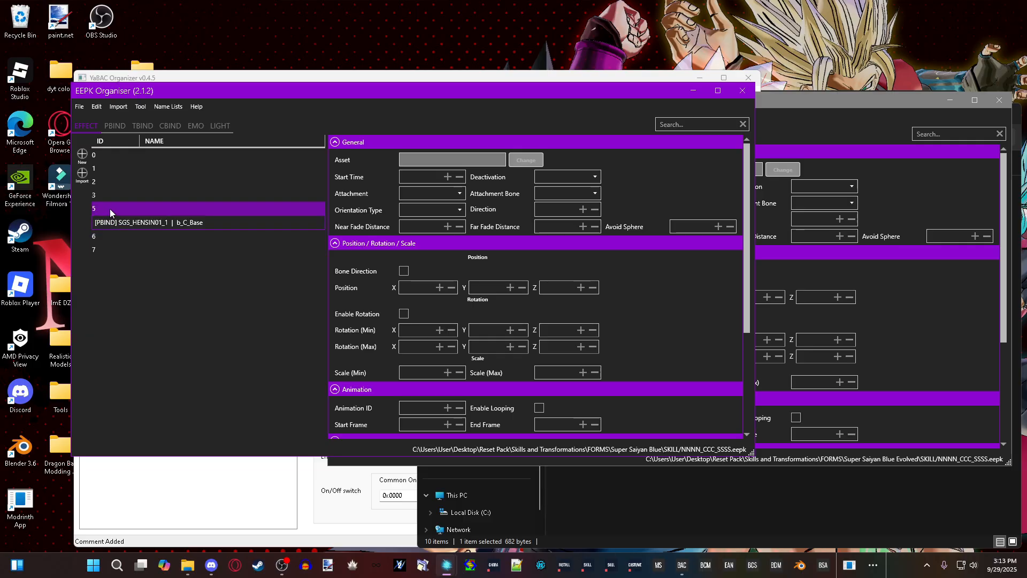
left_click(107, 234)
left_click(105, 250)
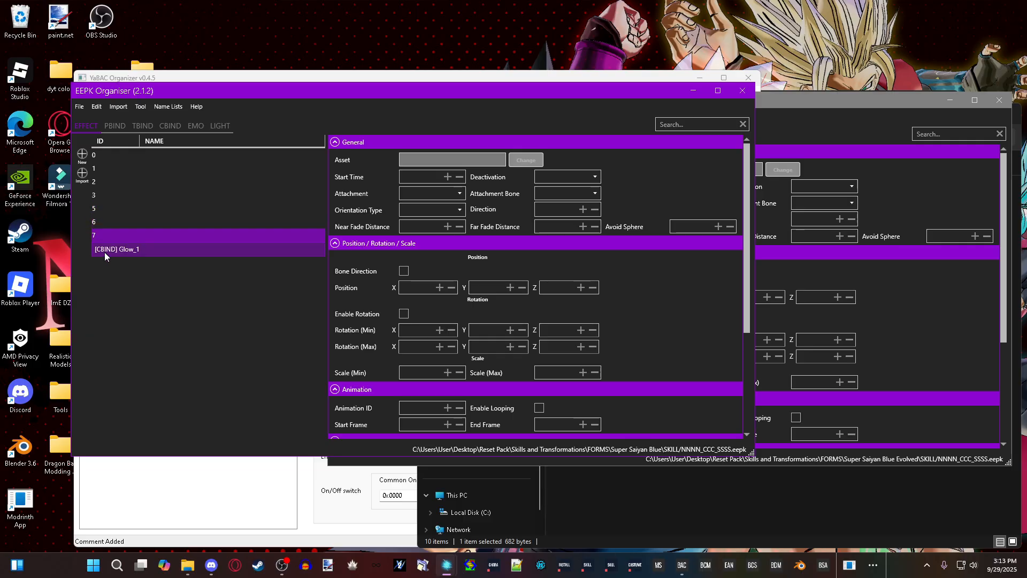
Step: Save the EEPK as NNNN_CCC_SSSS in FORMS > Super Saiyan Blue > SKILL, replacing the existing file
left_click(85, 110)
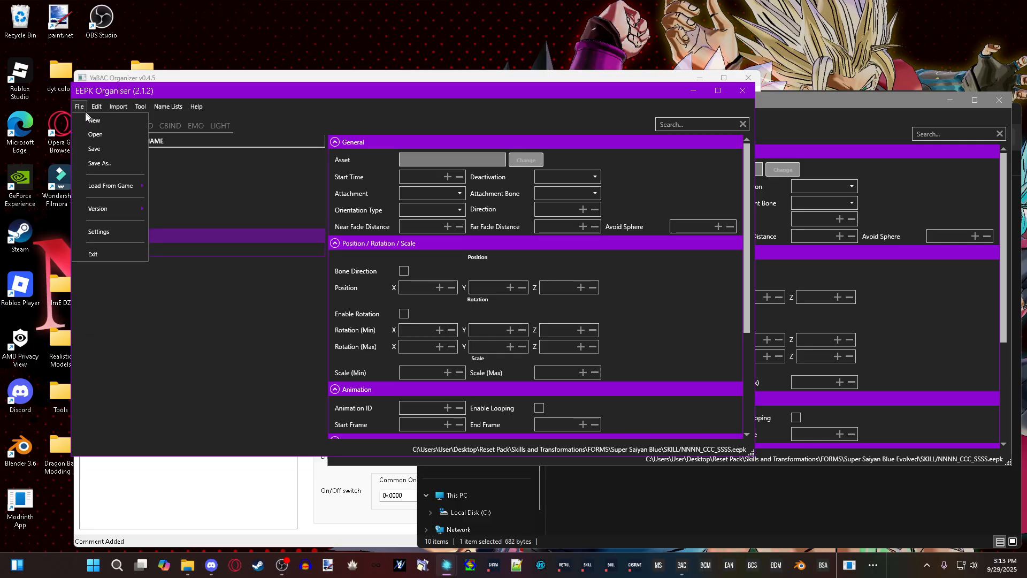
left_click(97, 161)
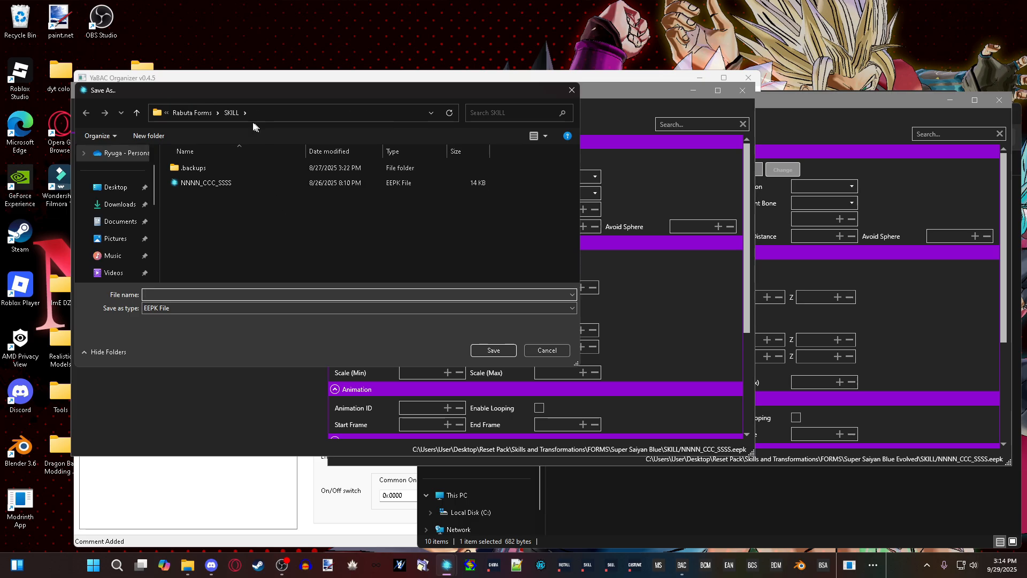
left_click(202, 111)
double_click(193, 169)
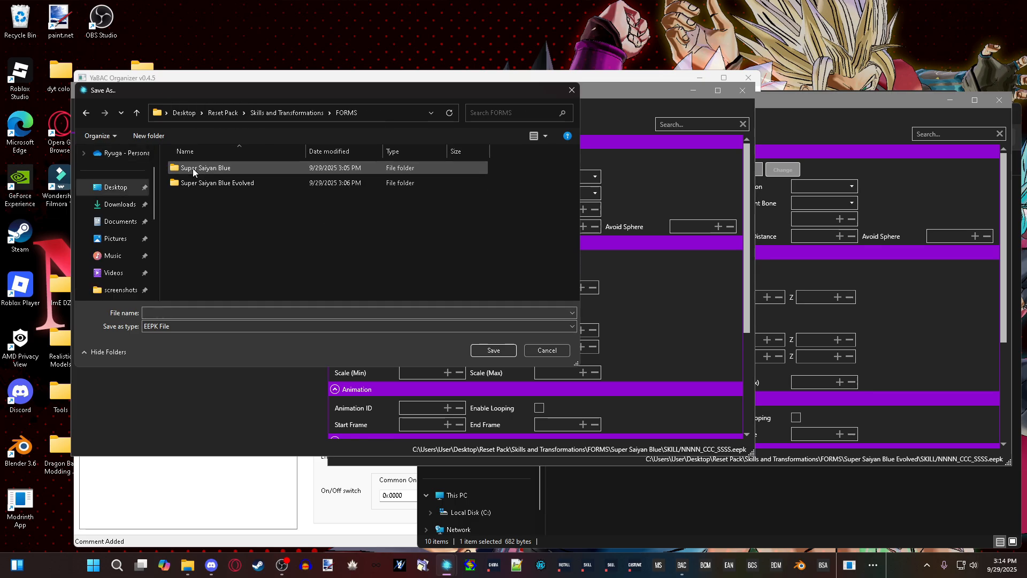
double_click(196, 169)
double_click(199, 182)
left_click(207, 168)
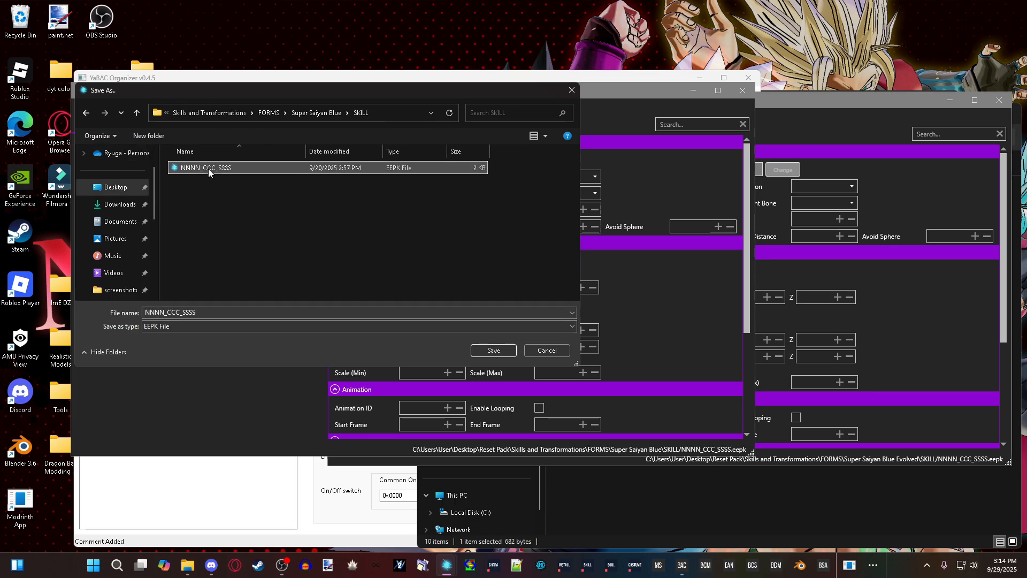
left_click(482, 350)
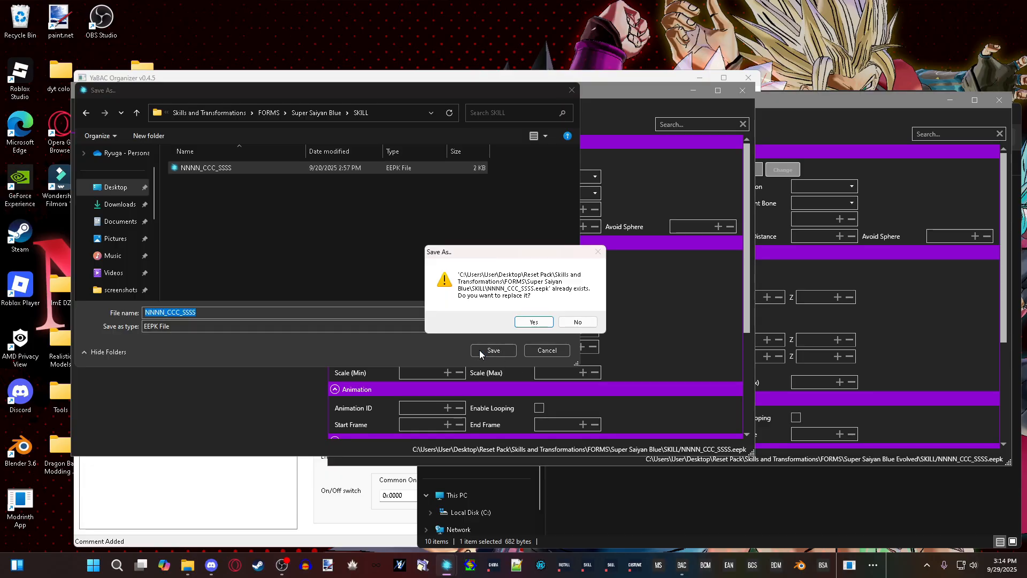
left_click(533, 322)
left_click(537, 313)
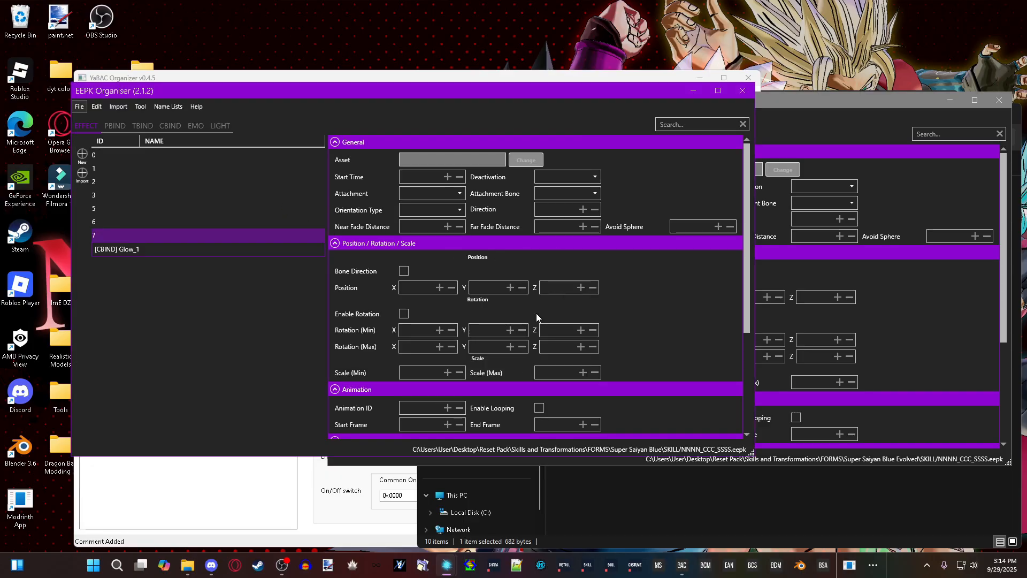
Step: Close the Super Saiyan Blue Evolved EEPK window and shift the remaining one aside to uncover the BAC entry tree
left_click(840, 107)
left_click(1000, 100)
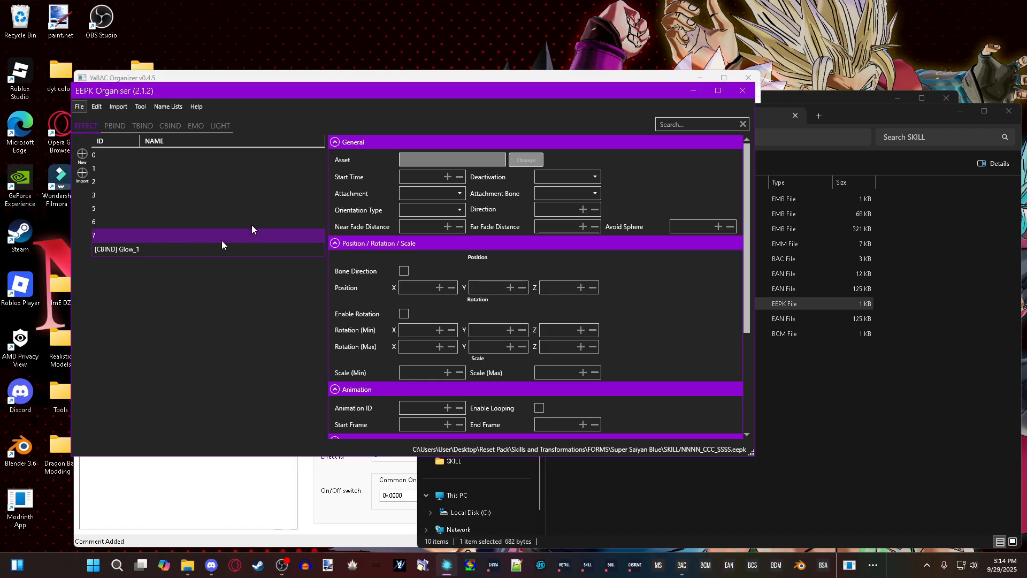
left_click_drag(310, 90, 608, 90)
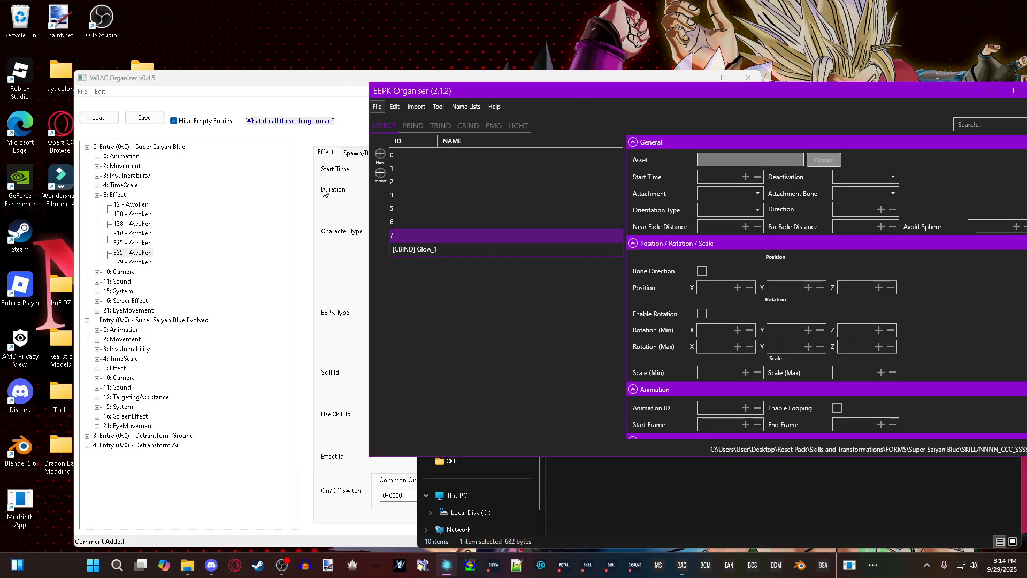
Step: In YaBAC Organizer, examine the effect IDs of entry 1's effects from 75 to 419 against the EEPK's effect list
left_click(98, 195)
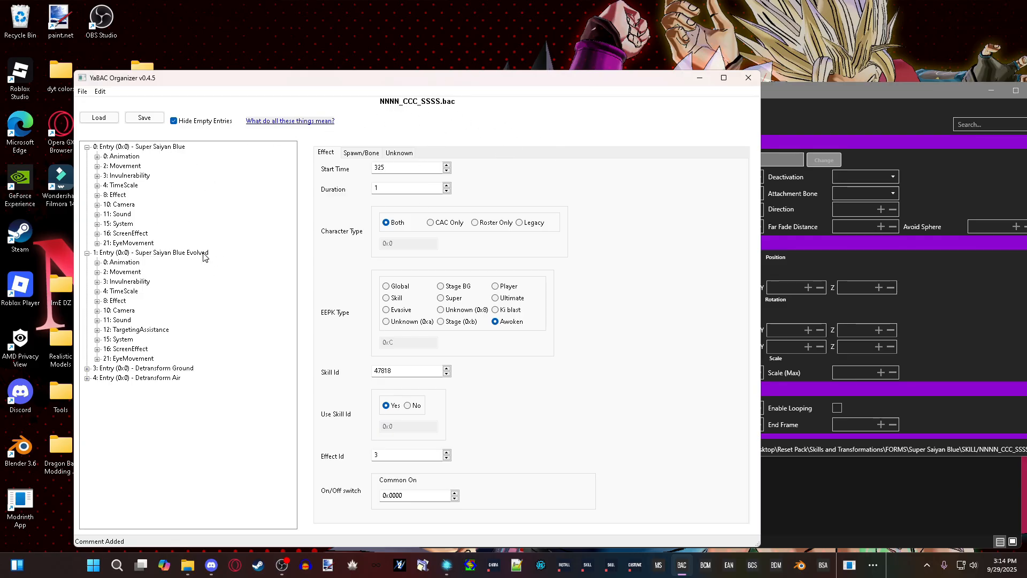
left_click(97, 302)
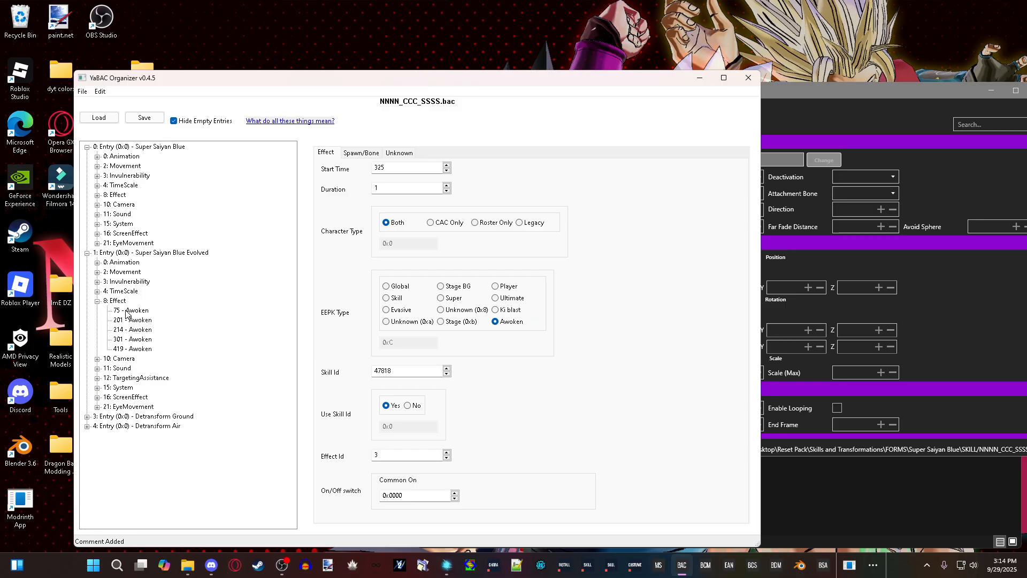
left_click(128, 312)
left_click(132, 320)
left_click(136, 331)
left_click(138, 340)
left_click(139, 348)
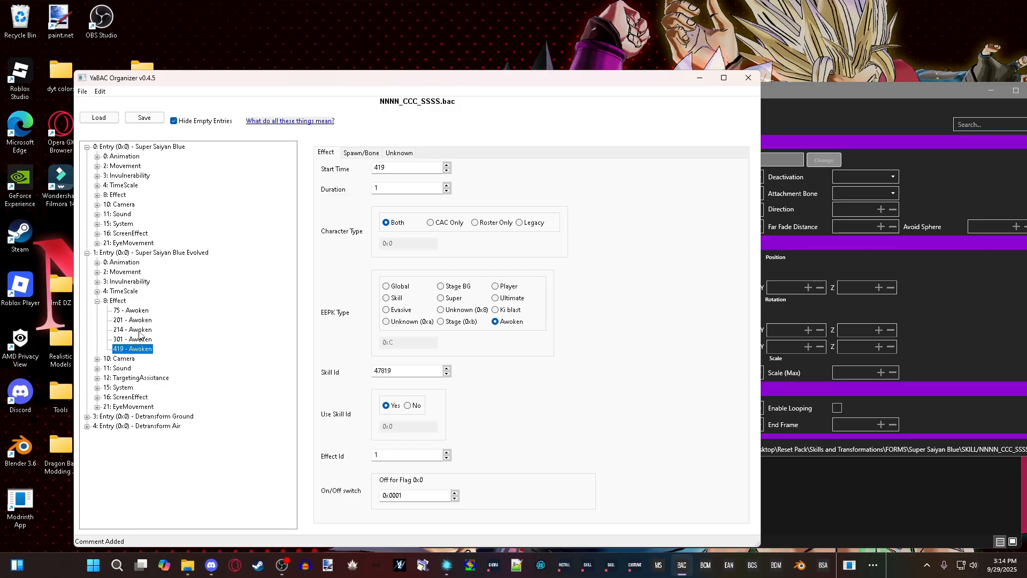
left_click(852, 110)
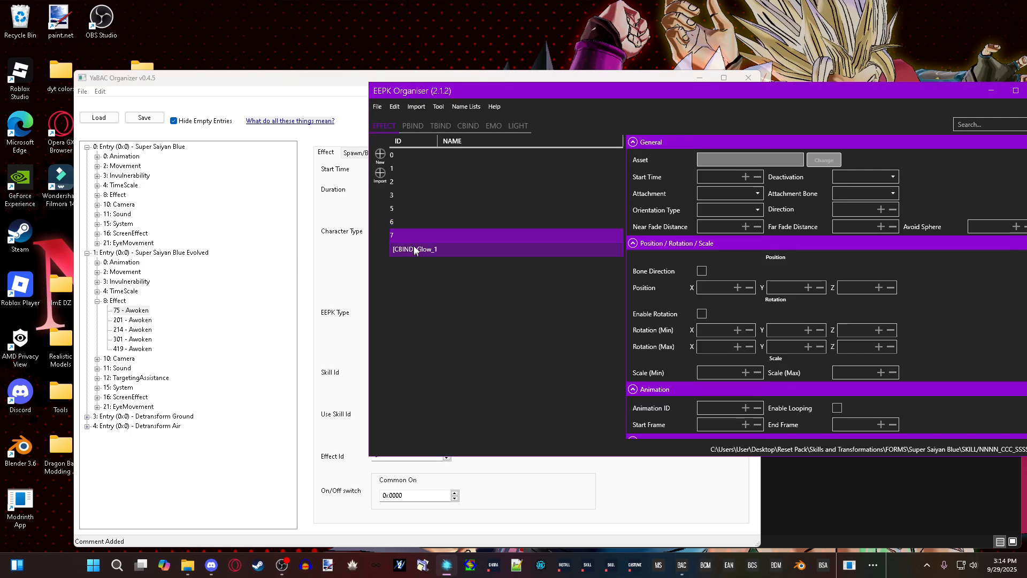
Step: Under entry 1, edit the effect ID of the effect at 75, and set it to 6 for 201 and 7 for 214
left_click(148, 312)
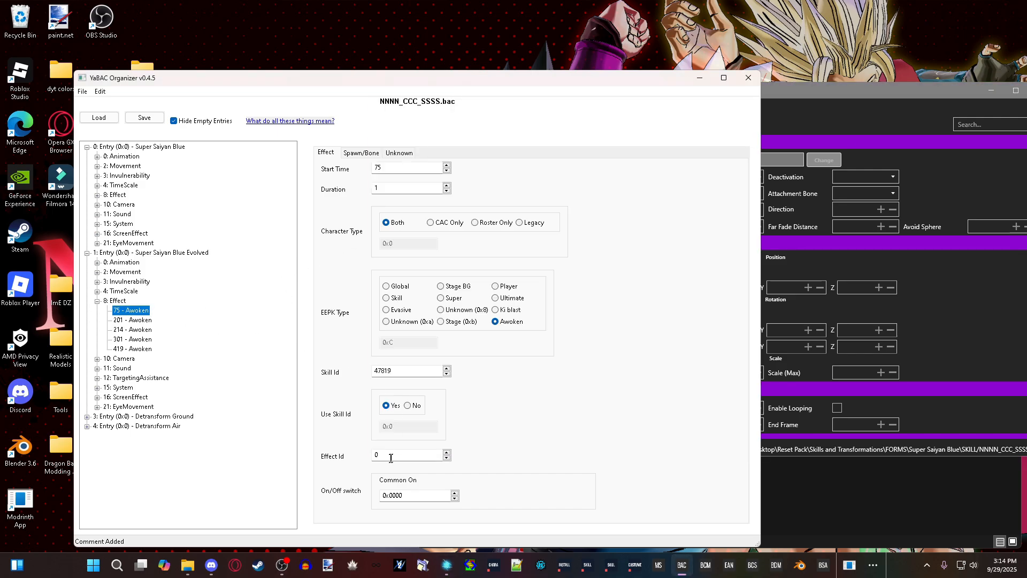
left_click(390, 456)
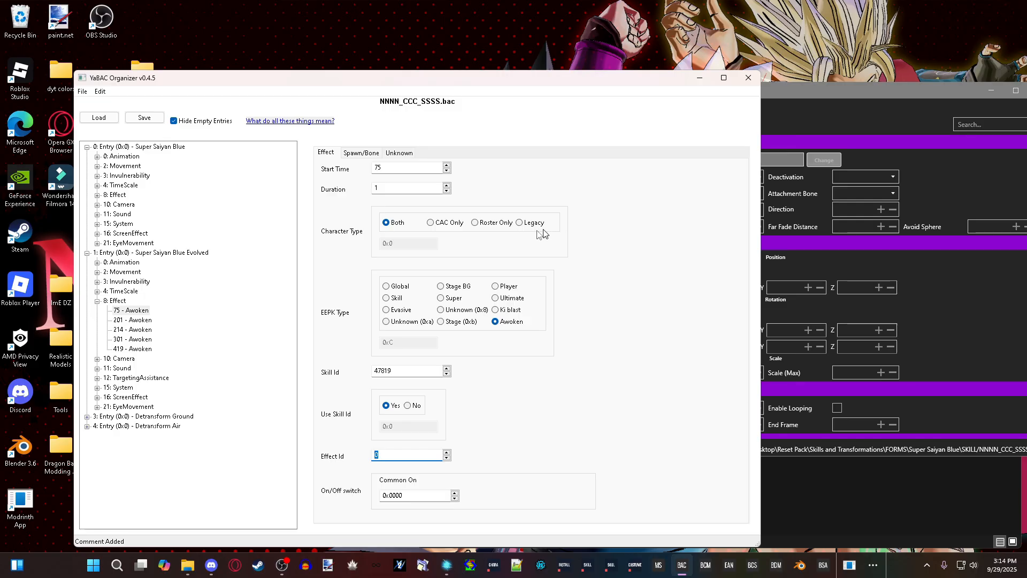
left_click(149, 321)
left_click(391, 456)
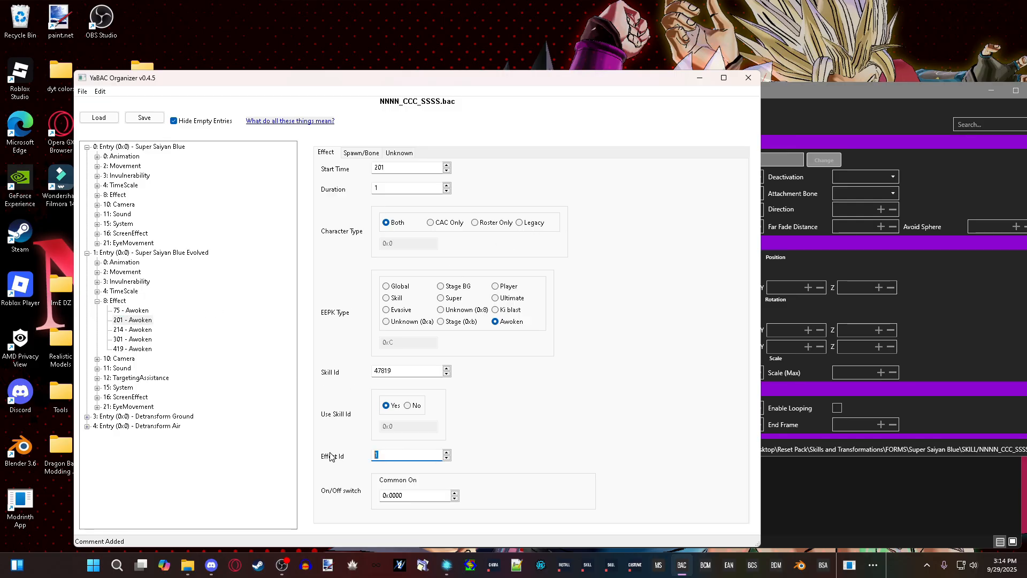
type("6")
left_click(142, 330)
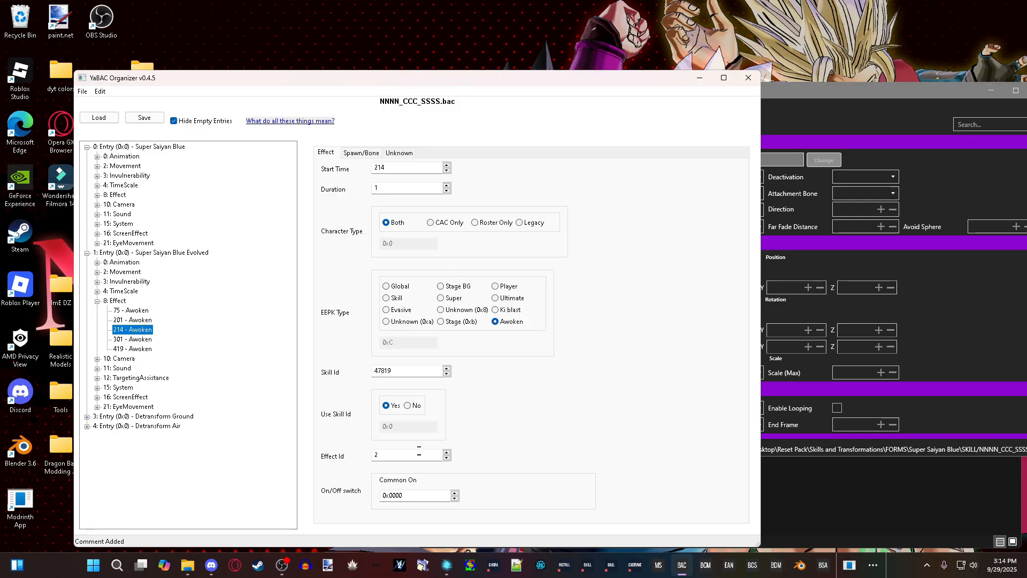
left_click(419, 454)
type("7")
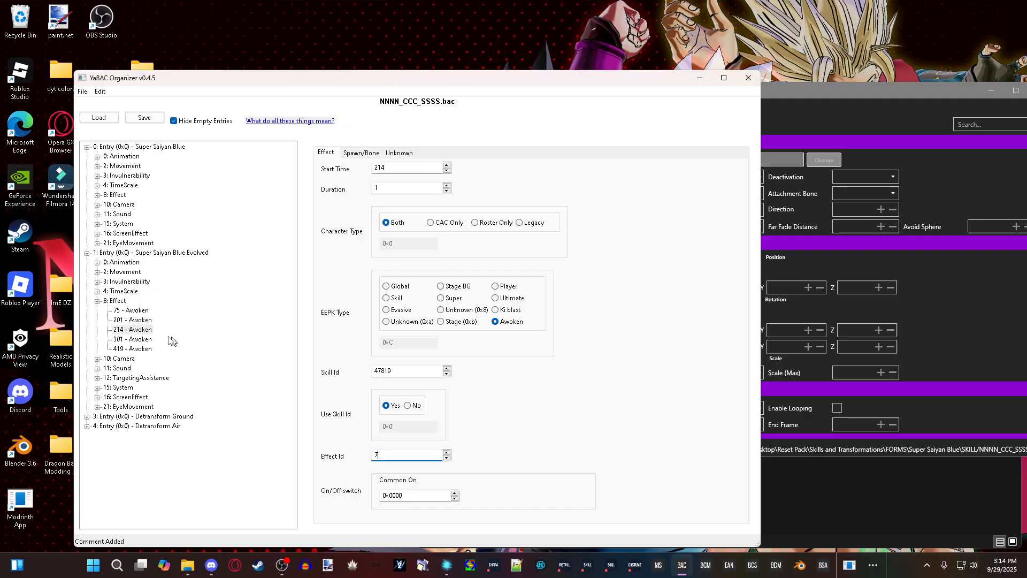
Step: Edit the effect ID of entry 1's effect at 301 and set the one at 419 to 6
left_click(144, 340)
left_click_drag(386, 454, 285, 449)
left_click(133, 348)
type("6")
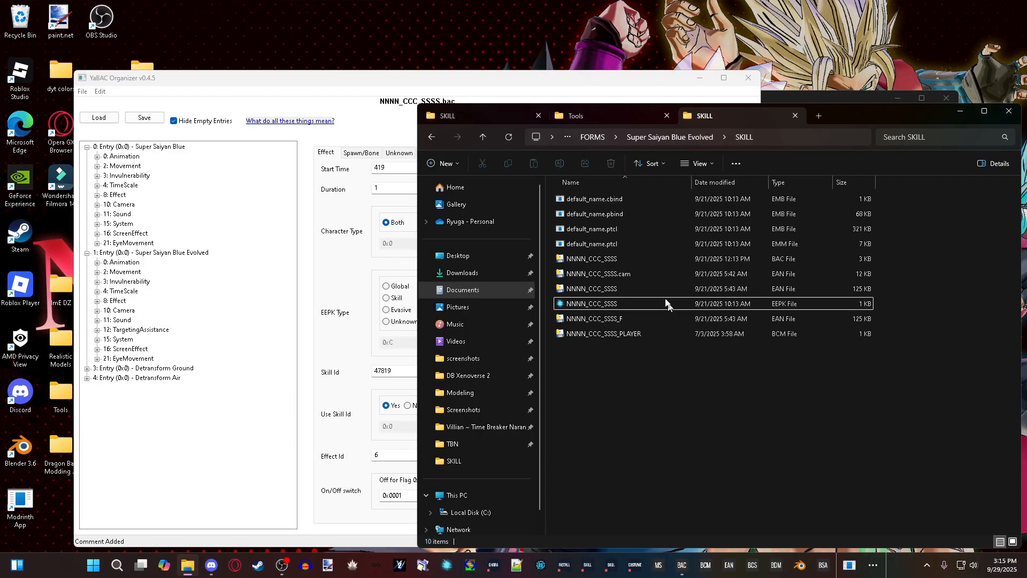
Step: Browse to Super Saiyan Blue's JUNGLE data/sound/SE/Battle/Skill folder and open CAR_COM_RABUTA_RBSB_SE in ACE
left_click(486, 120)
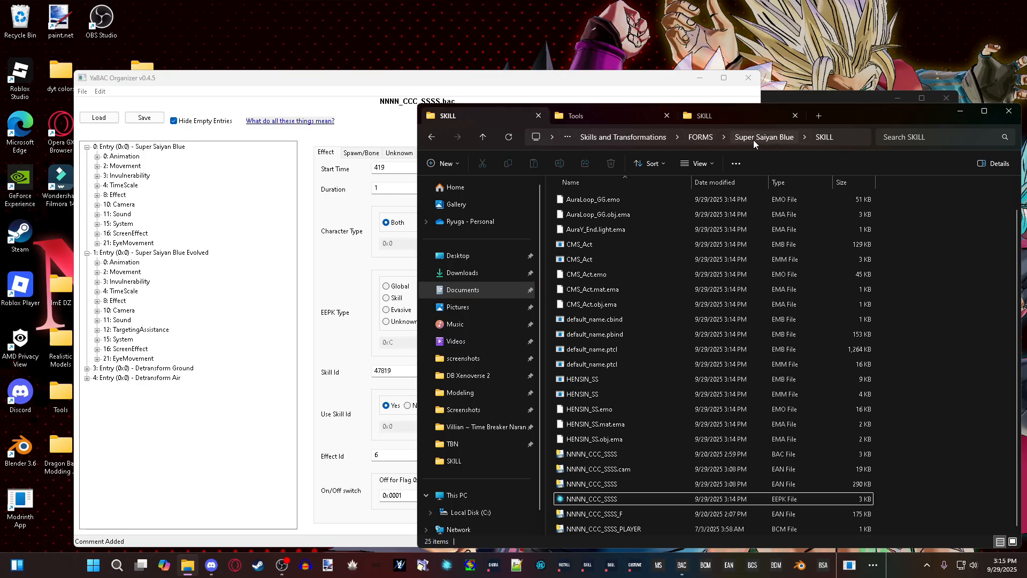
left_click(765, 137)
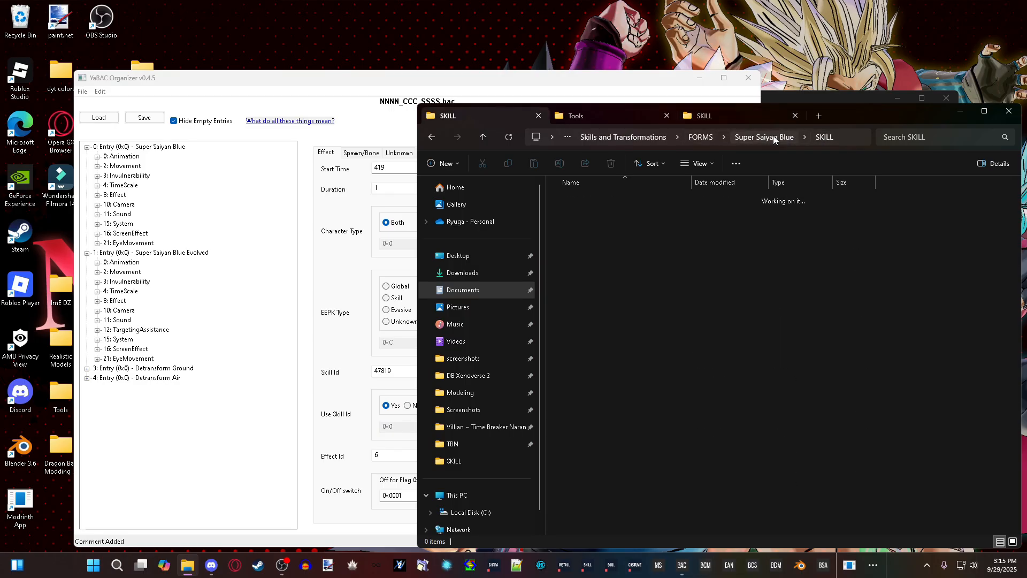
double_click(583, 200)
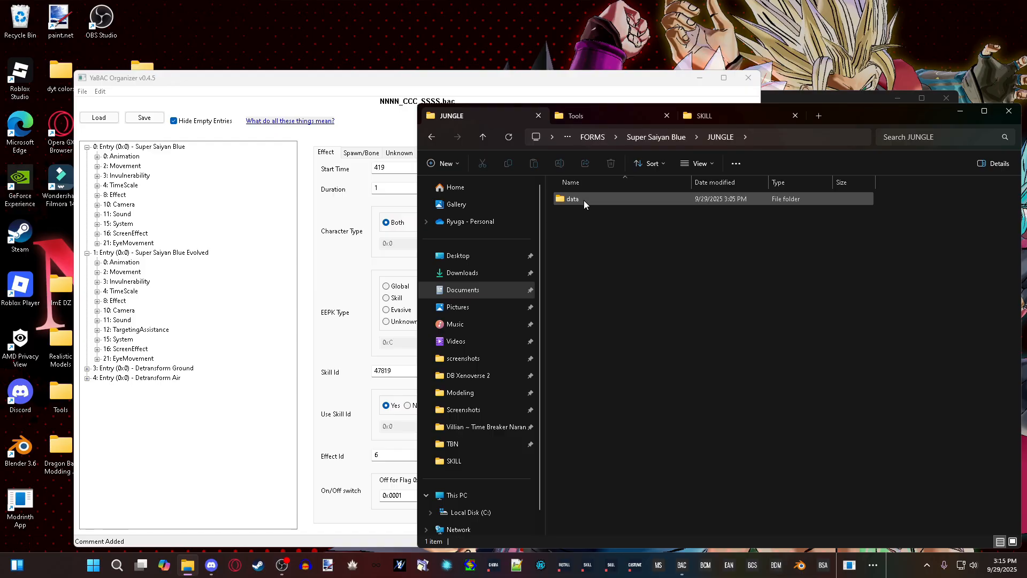
double_click(586, 200)
double_click(586, 200)
double_click(586, 200)
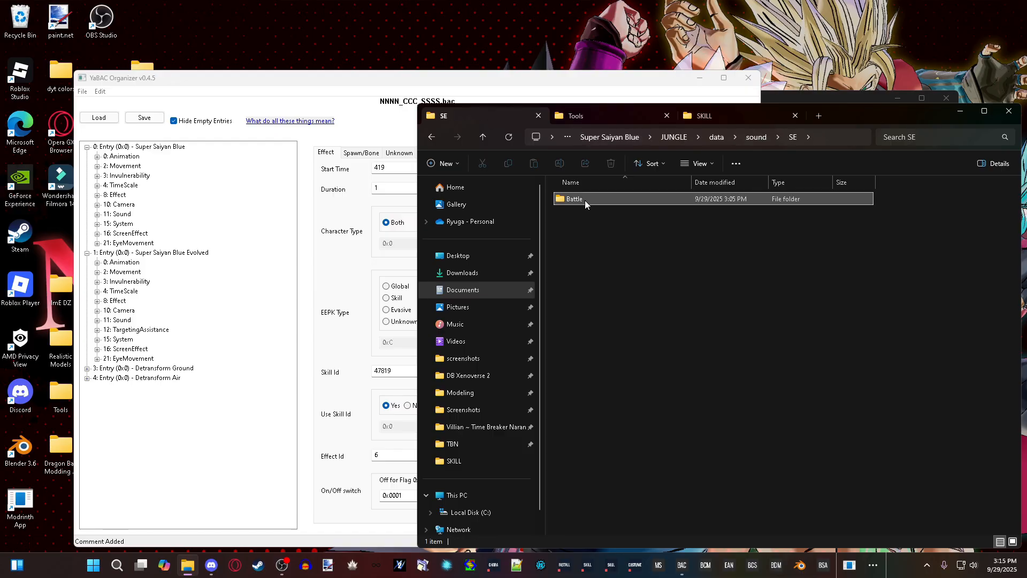
double_click(585, 200)
double_click(587, 202)
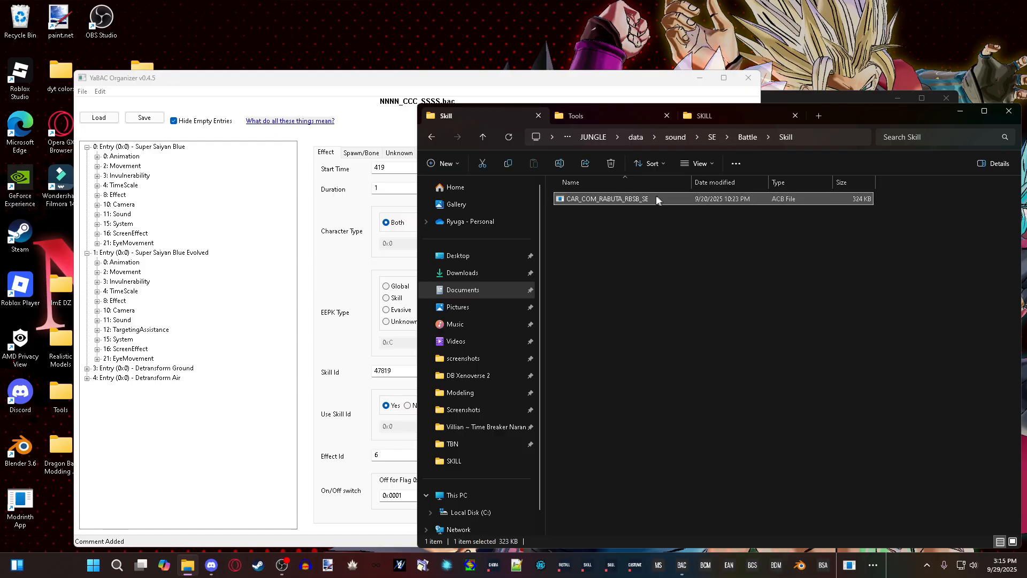
left_click(654, 230)
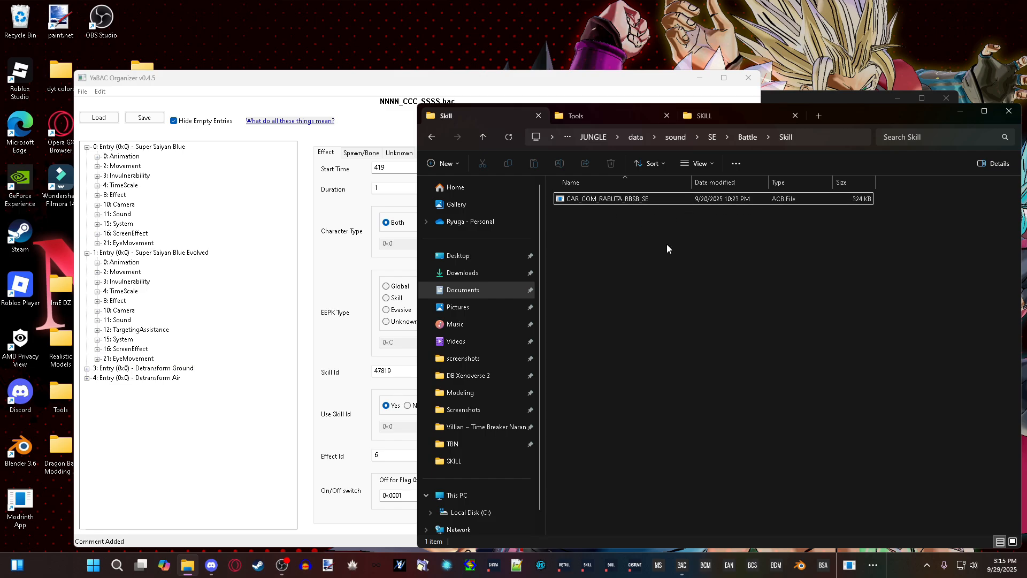
left_click(657, 198)
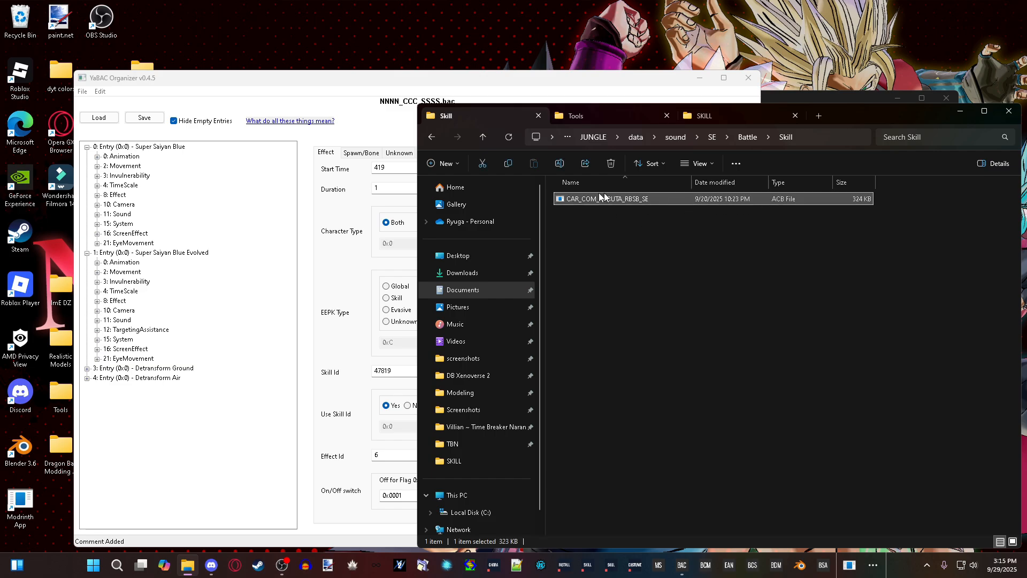
left_click(923, 274)
Step: Browse to Super Saiyan Blue Evolved's JUNGLE data/sound/SE/Battle/Skill folder and select CAR_COM_RABUTA_BEHE_SE
left_click(758, 116)
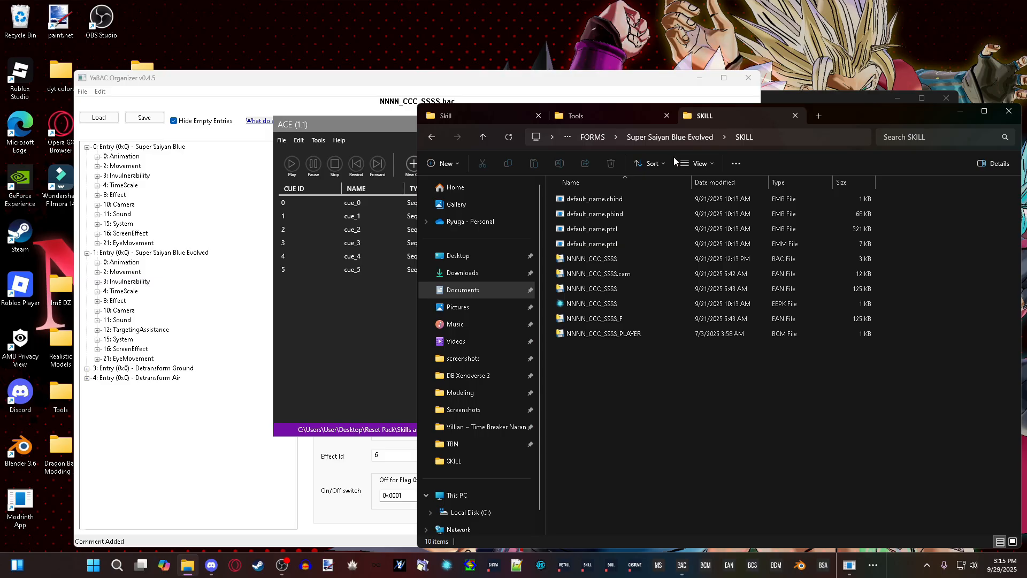
left_click(595, 137)
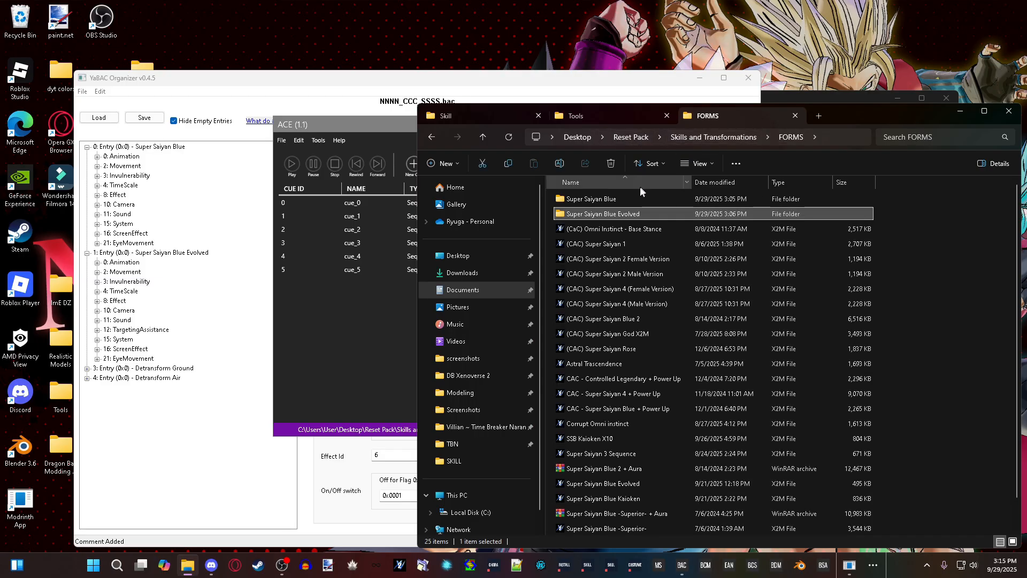
double_click(624, 214)
double_click(588, 198)
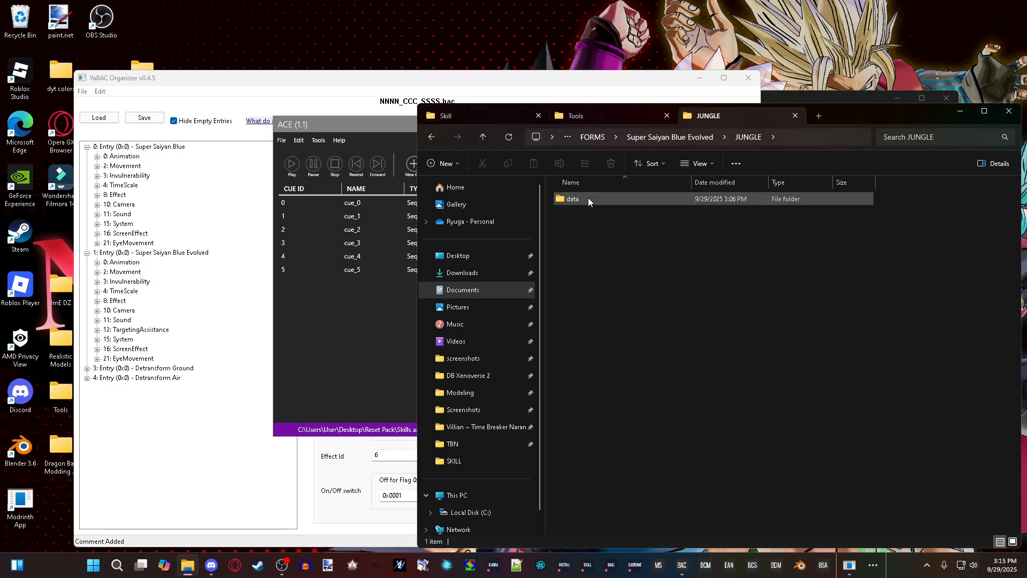
double_click(589, 198)
double_click(589, 198)
double_click(588, 198)
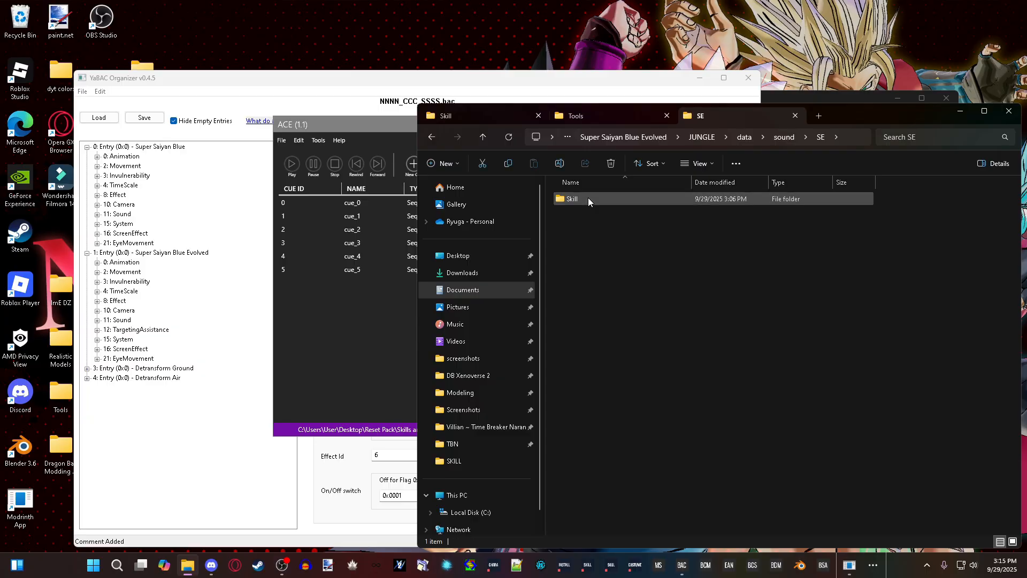
double_click(589, 198)
double_click(589, 199)
left_click(588, 198)
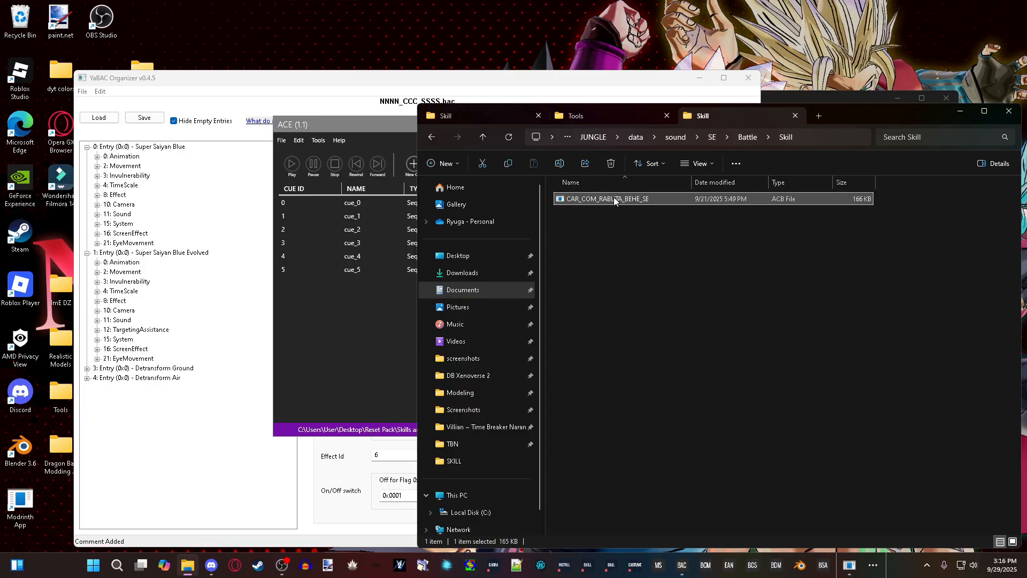
Step: Open CAR_COM_RABUTA_BEHE_SE in a second ACE window and place both ACE windows apart so their cue lists show
left_click_drag(348, 124, 165, 27)
double_click(641, 198)
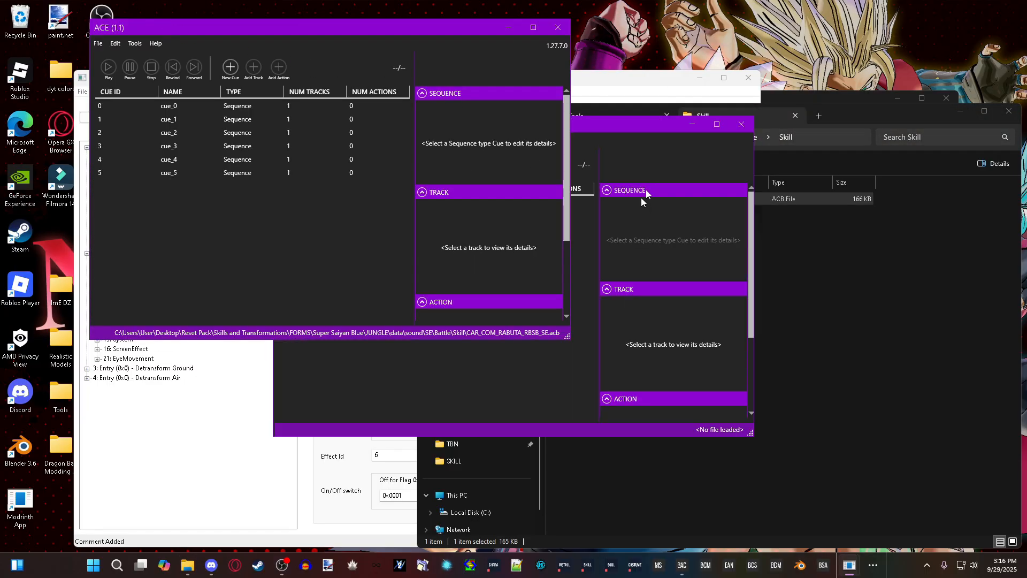
left_click_drag(589, 120, 745, 98)
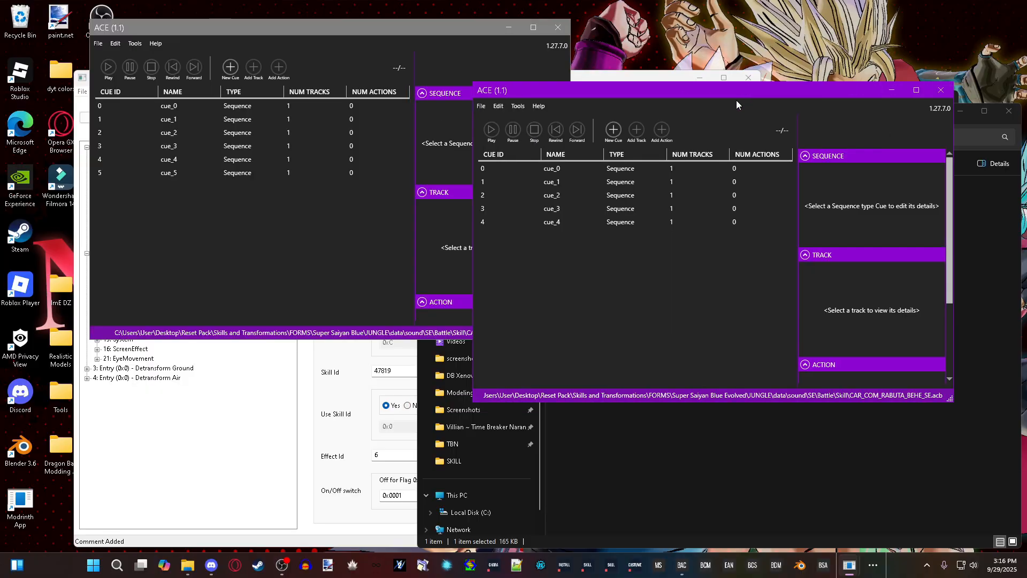
Step: Check the tracks of the Super Saiyan Blue Evolved sound cues, and copy all cues from 0 to 4
left_click(504, 168)
left_click(492, 195)
left_click(497, 209)
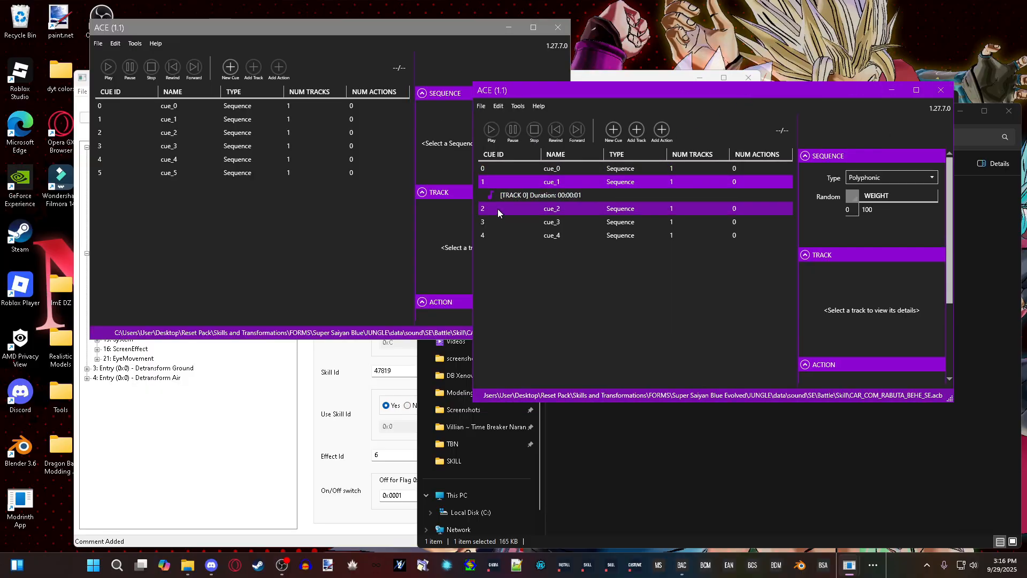
left_click(497, 219)
left_click(496, 231)
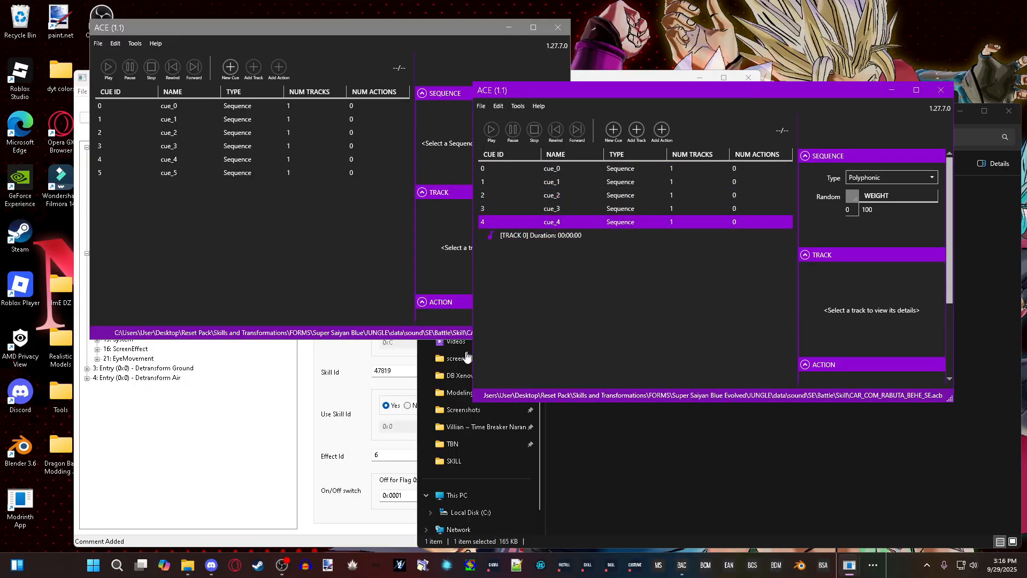
left_click(518, 172)
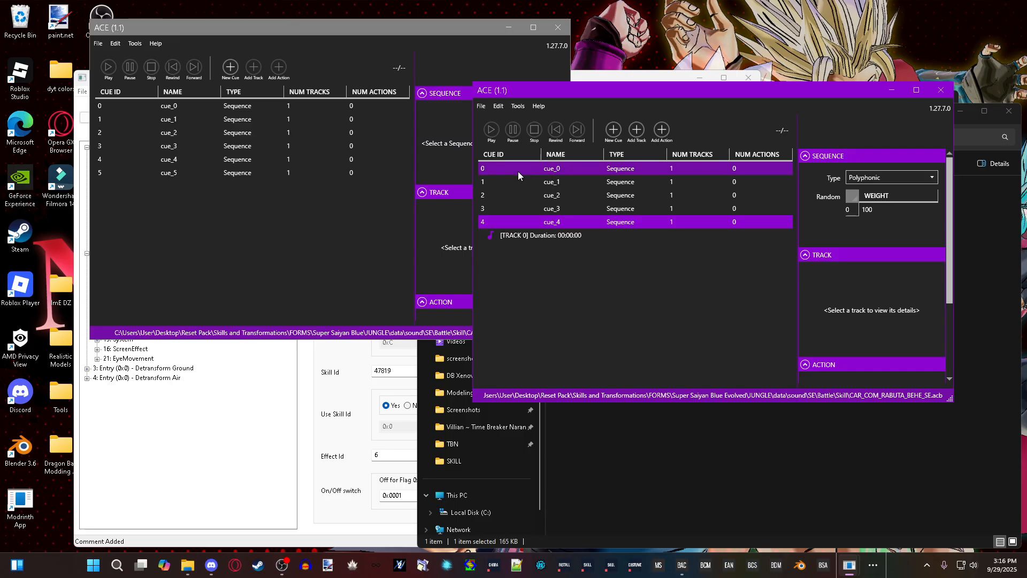
left_click(503, 233, "shift")
right_click(509, 166)
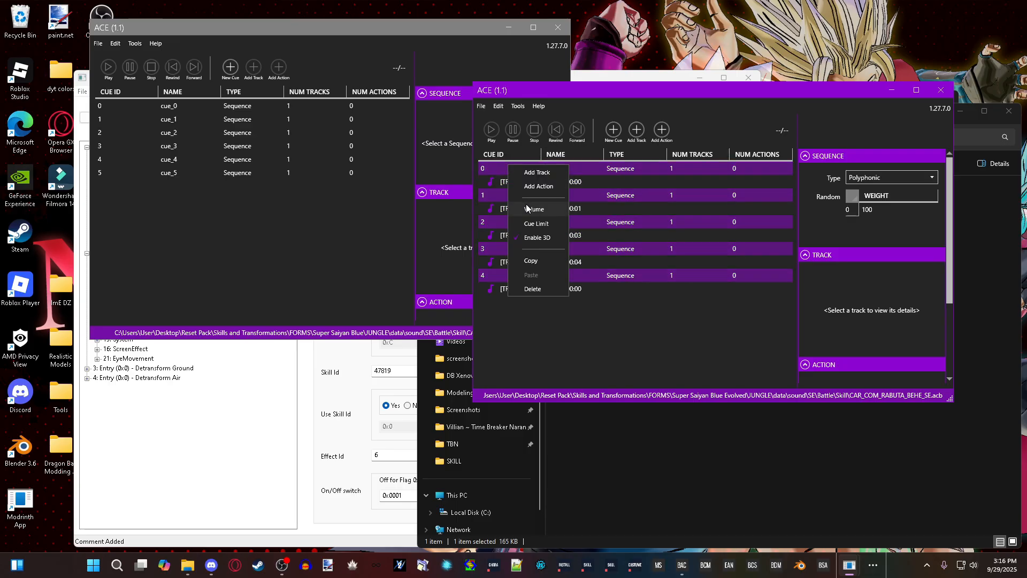
left_click(530, 262)
Step: Paste the copied cues into the Super Saiyan Blue sound file CAR_COM_RABUTA_RBSB_SE below cue 5
left_click(210, 207)
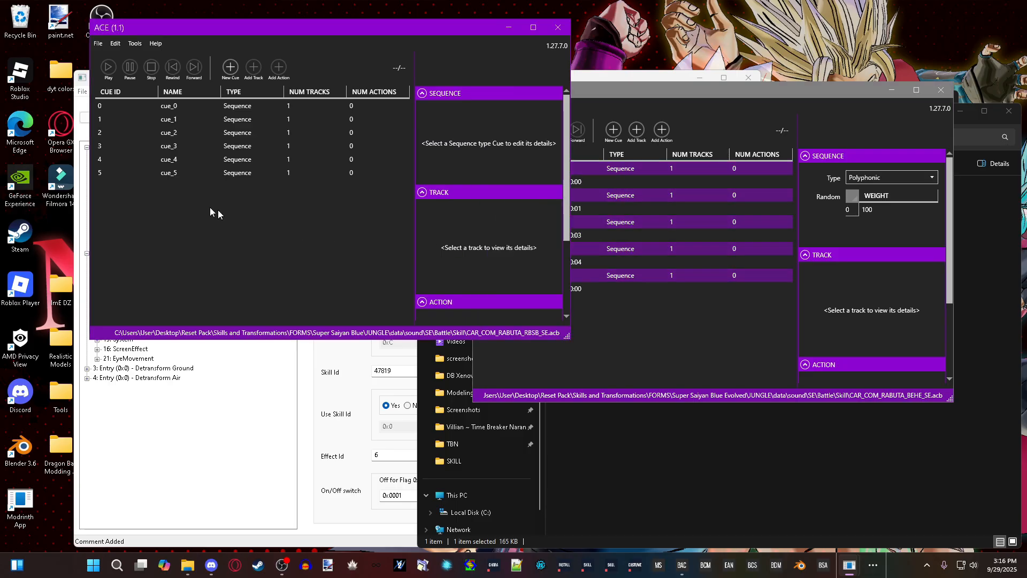
left_click(143, 174)
right_click(153, 172)
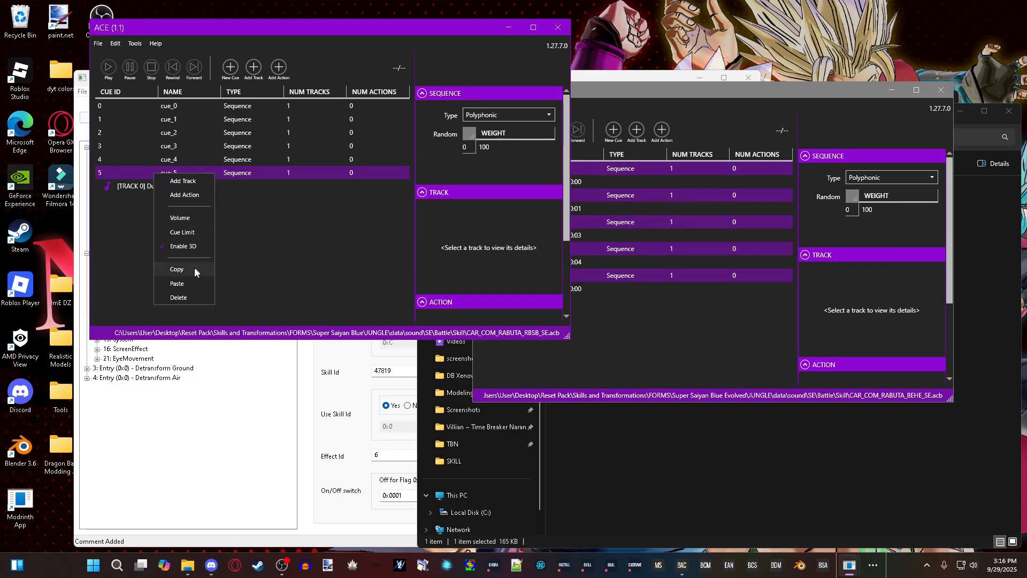
left_click(184, 281)
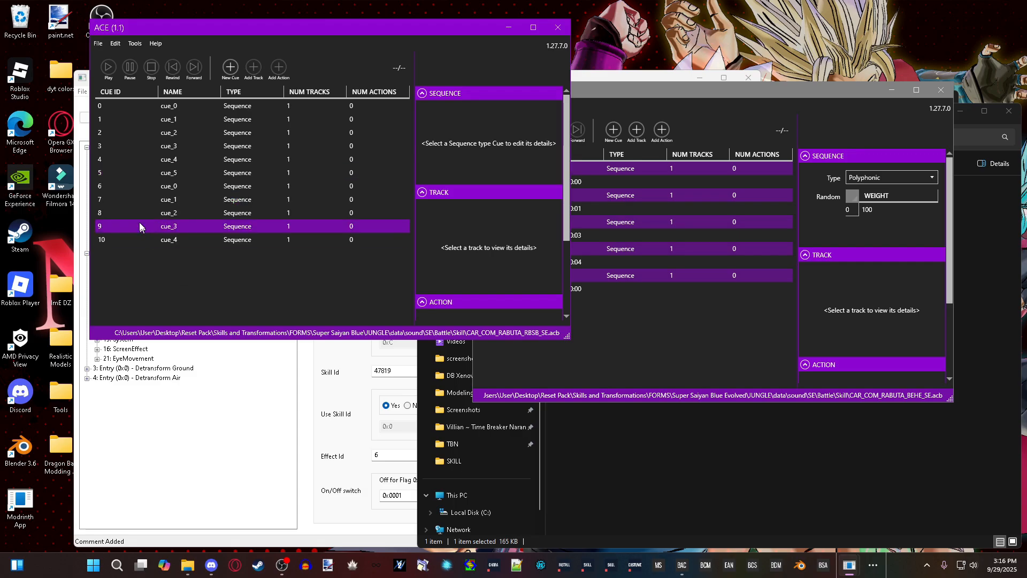
Step: Check the tracks of the pasted cues and save the Super Saiyan Blue sound file
left_click(124, 187)
left_click(119, 214)
left_click(115, 226)
left_click(115, 239)
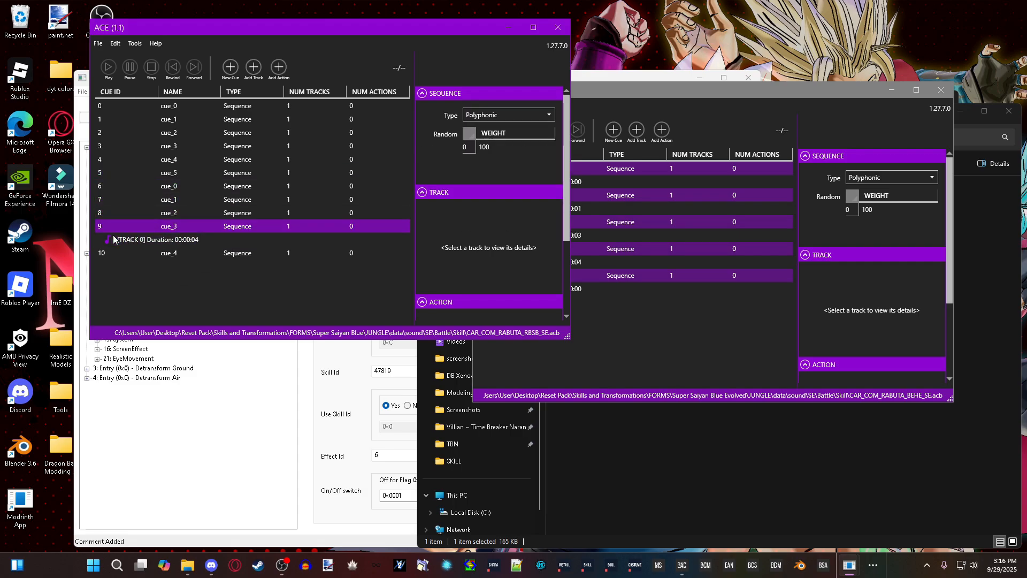
left_click(114, 253)
left_click(98, 43)
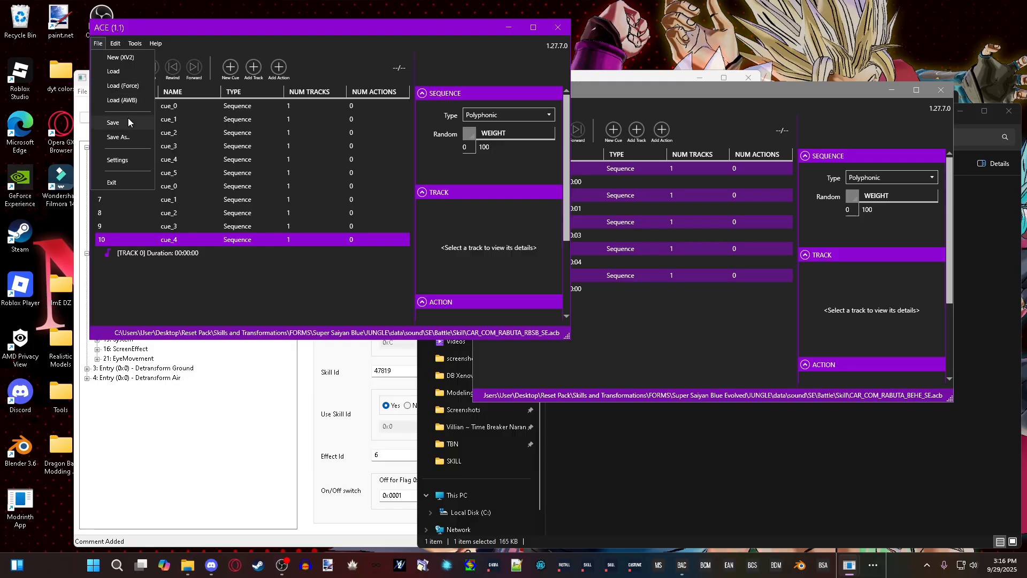
left_click(113, 123)
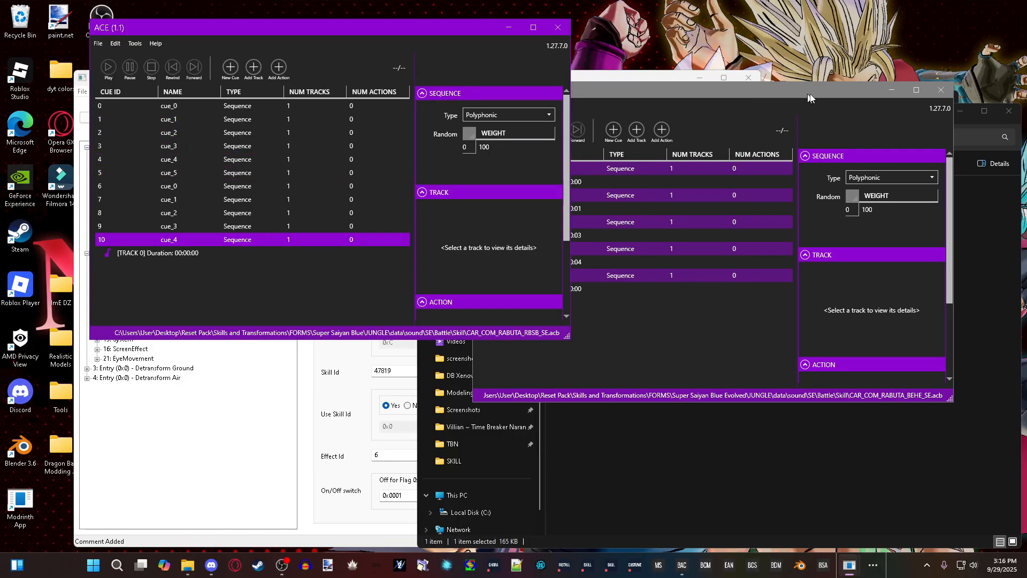
Step: Close the ACE window of the Super Saiyan Blue Evolved sound file and switch to YaBAC Organizer
left_click(934, 92)
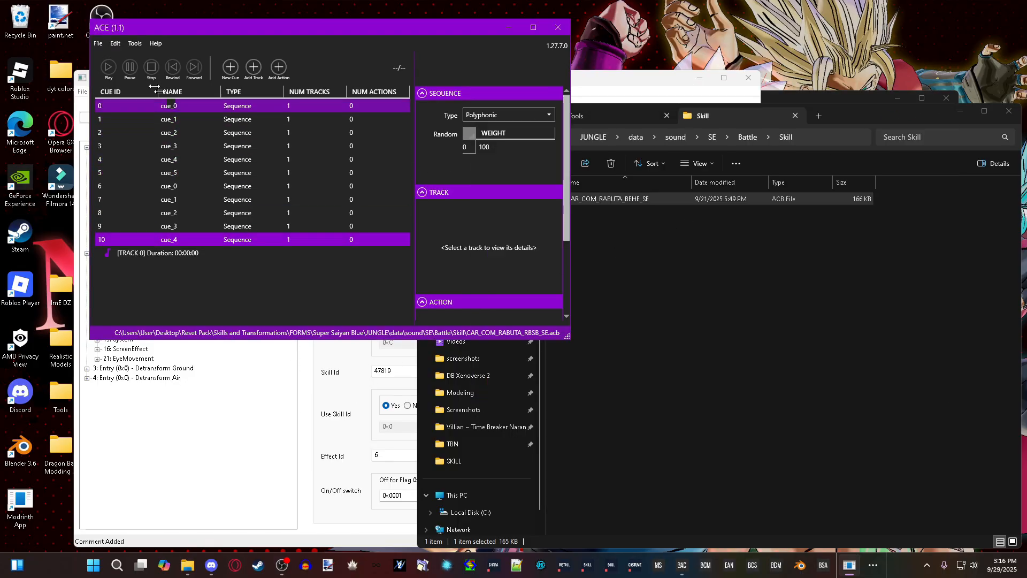
left_click(98, 43)
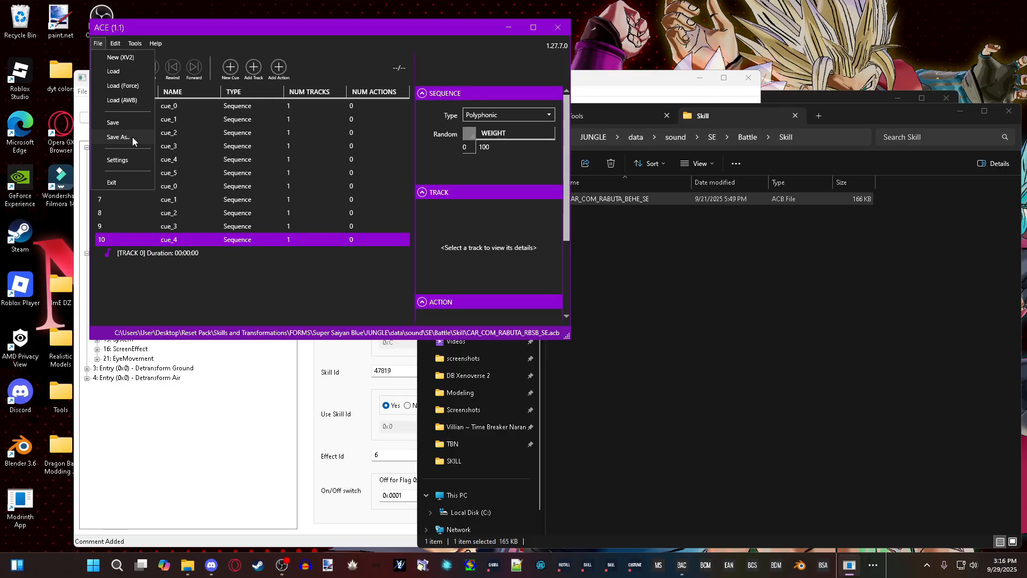
left_click(303, 389)
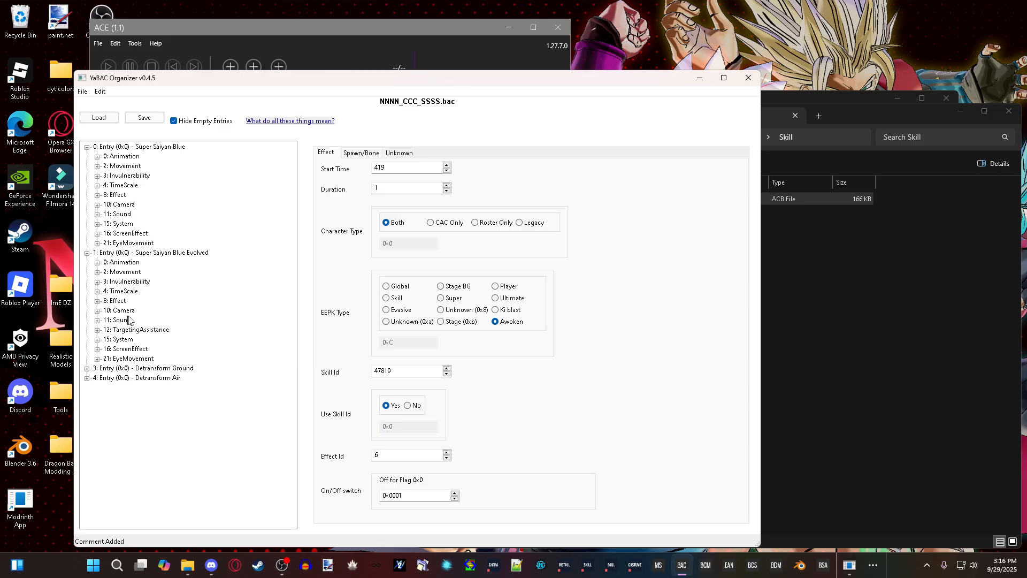
Step: Expand entry 1's sounds and examine the ACB types and cue IDs of the sounds at 14, 73, 75, 214 and 314
left_click(97, 320)
left_click(133, 331)
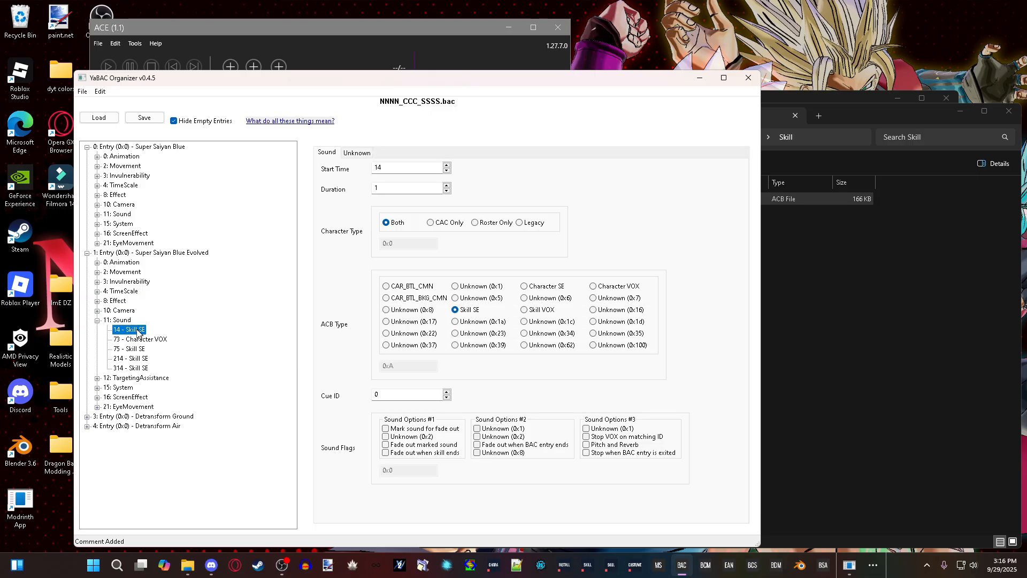
left_click(136, 349)
left_click(136, 360)
left_click(137, 368)
left_click(137, 331)
left_click(138, 350)
left_click(138, 359)
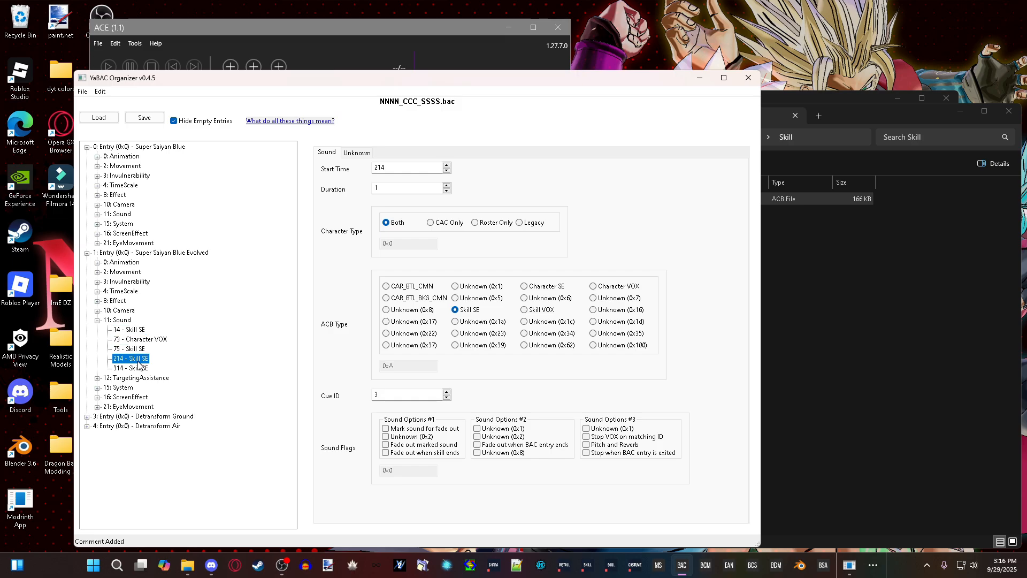
left_click(137, 330)
left_click(140, 340)
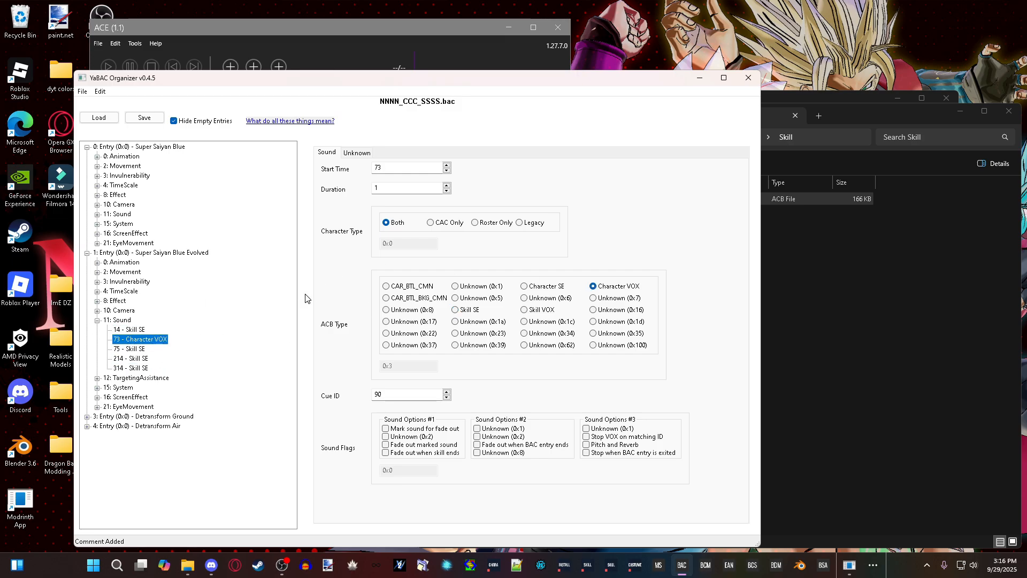
left_click(133, 330)
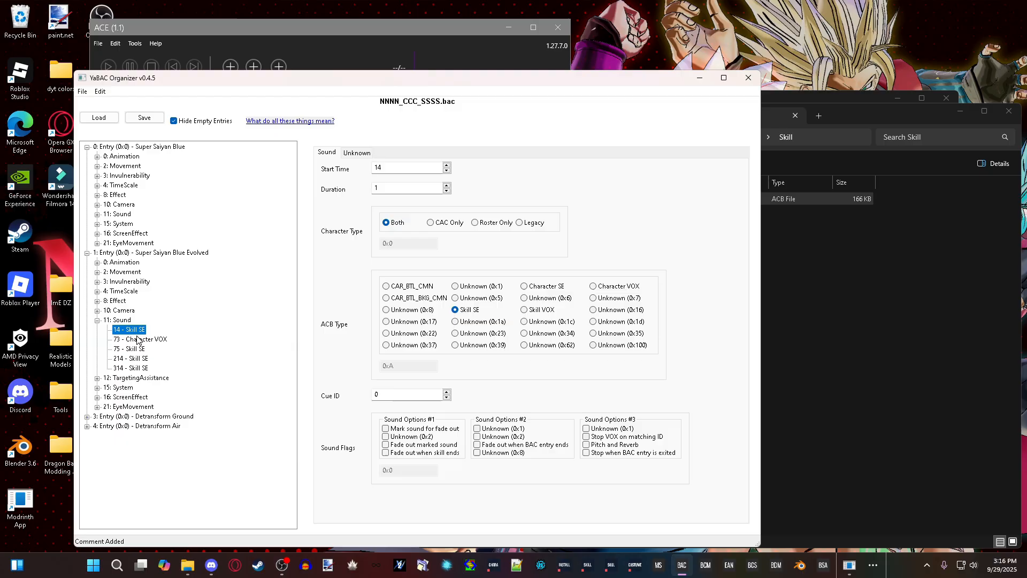
left_click(134, 350)
left_click(142, 369)
left_click(130, 329)
Step: Move the ACE window beside the BAC sound settings and examine the pasted cues from 6 to 10
left_click(317, 31)
left_click_drag(316, 31, 796, 75)
left_click(597, 242)
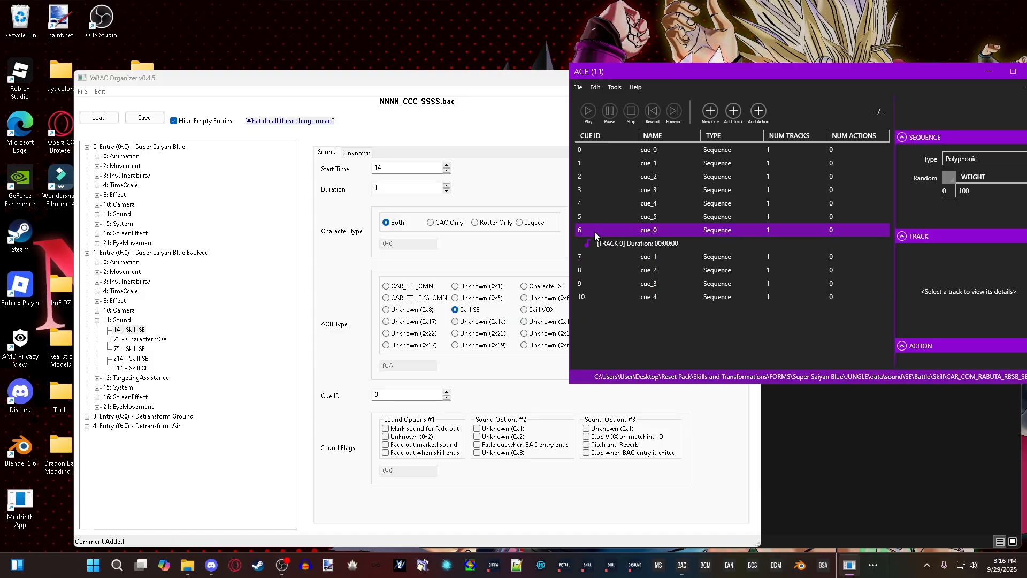
left_click(590, 294)
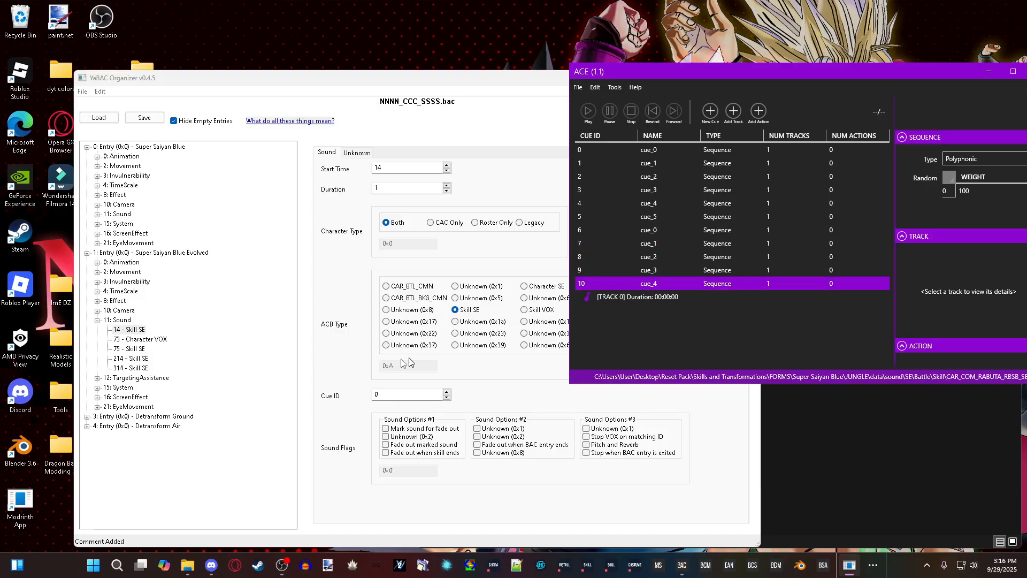
Step: Update the cue IDs of entry 1's Skill SE sounds at 14, 75, 214 and 314, using 9 for 214 and 10 for 314
left_click(492, 395)
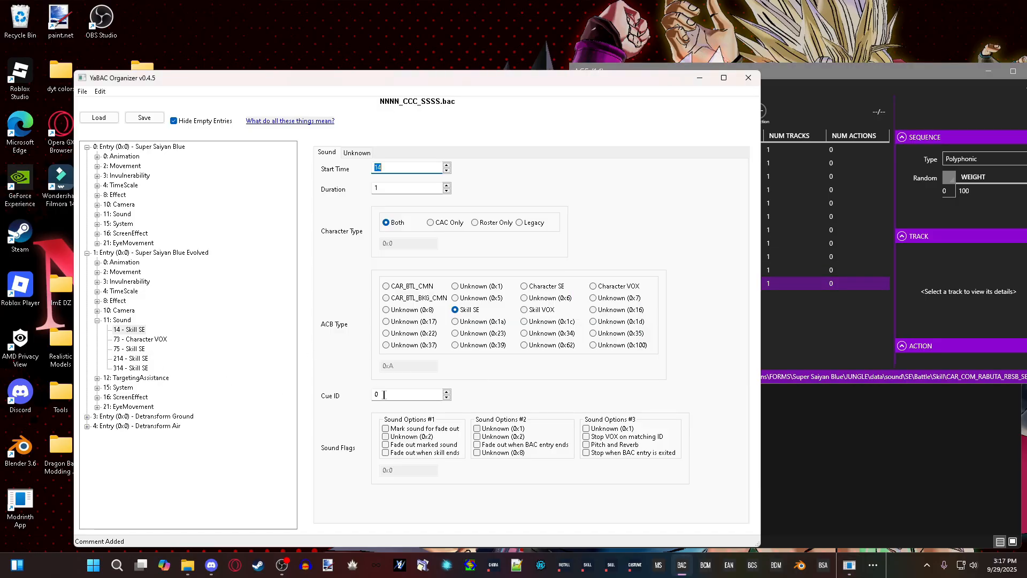
left_click_drag(391, 395, 314, 392)
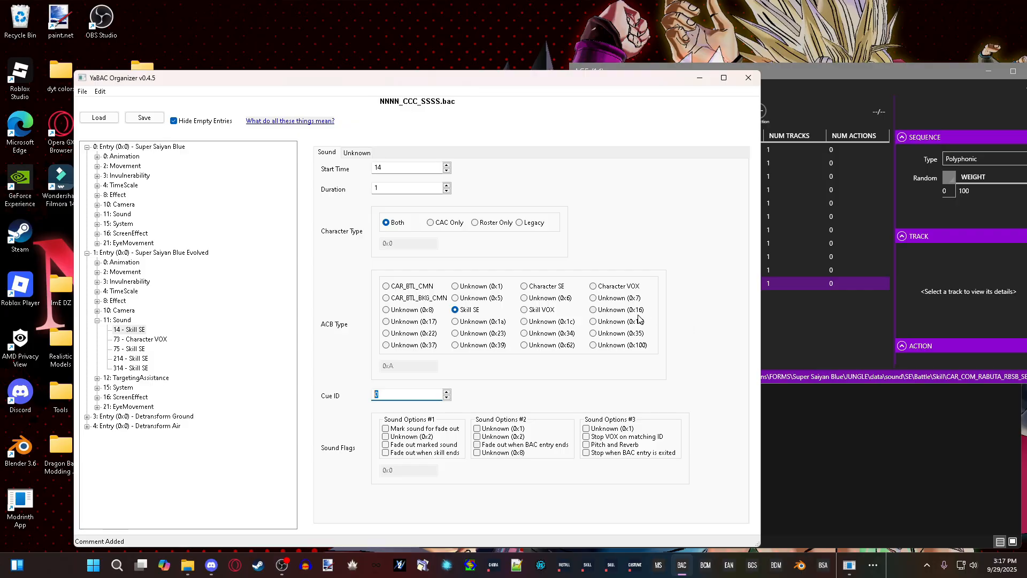
left_click(129, 348)
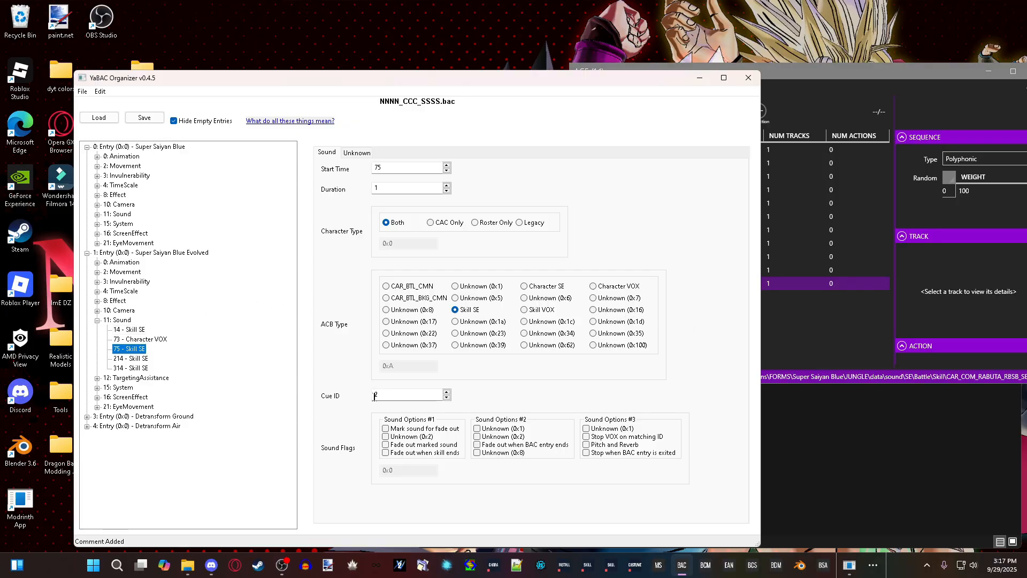
left_click_drag(381, 394, 333, 398)
left_click(138, 359)
left_click_drag(380, 395, 332, 398)
type("9")
left_click(143, 370)
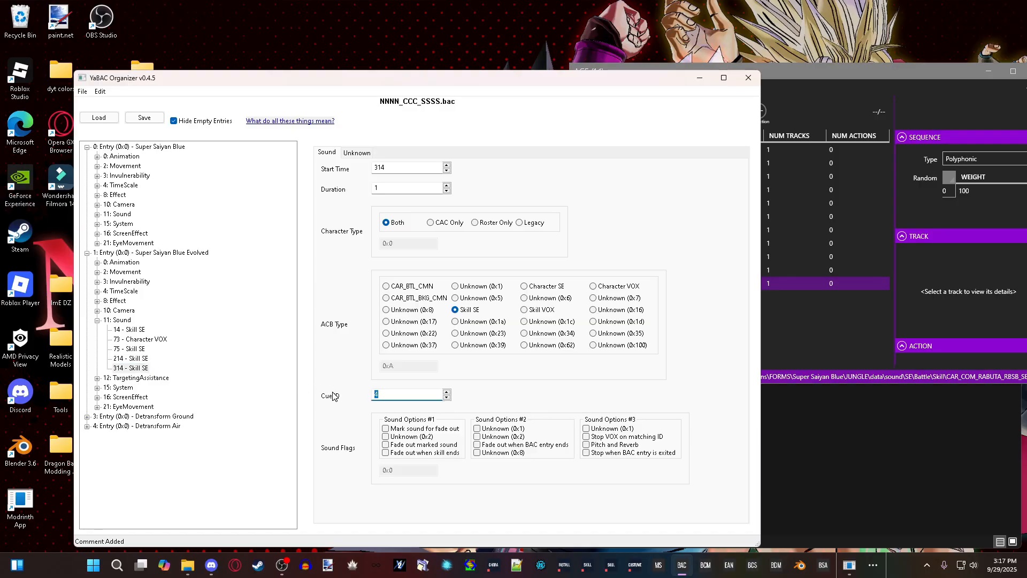
type("10")
Step: Check the cue list in ACE against the new BAC cue IDs and minimize the ACE window
left_click(797, 315)
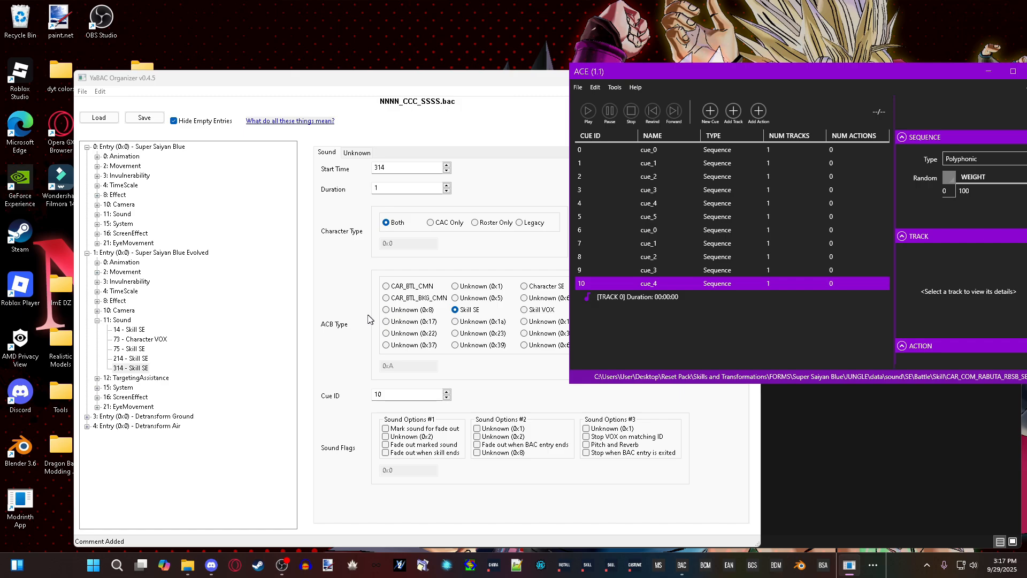
left_click(345, 367)
left_click_drag(870, 72, 828, 71)
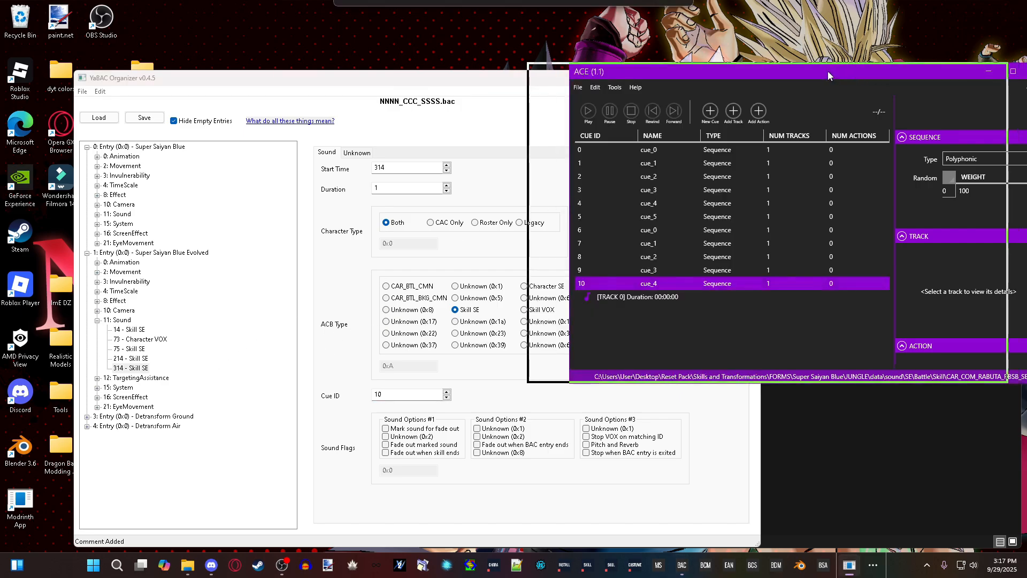
left_click(995, 72)
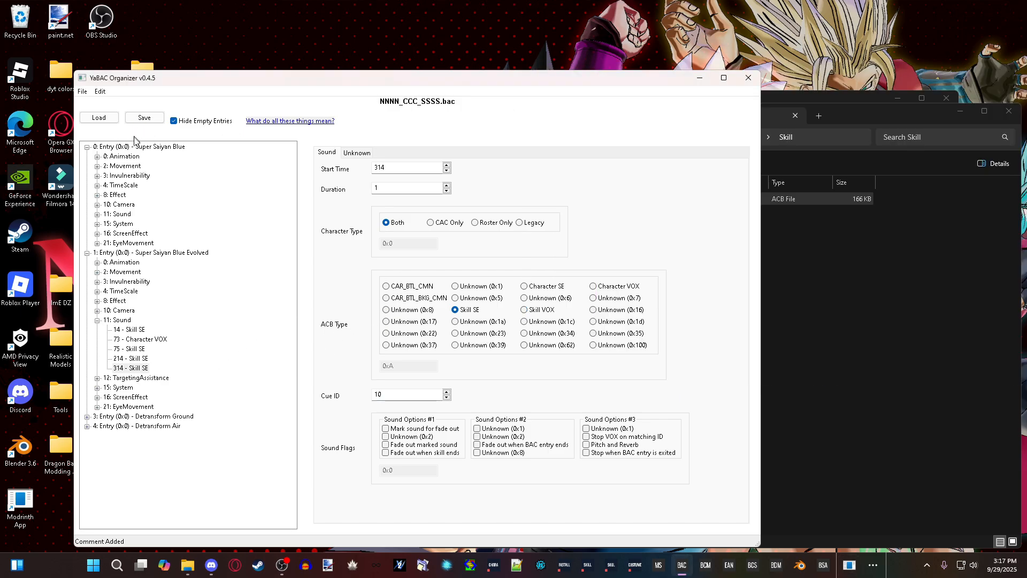
Step: Collapse the BAC entries and save the file over NNNN_CCC_SSSS in the Super Saiyan Blue SKILL folder
left_click(97, 320)
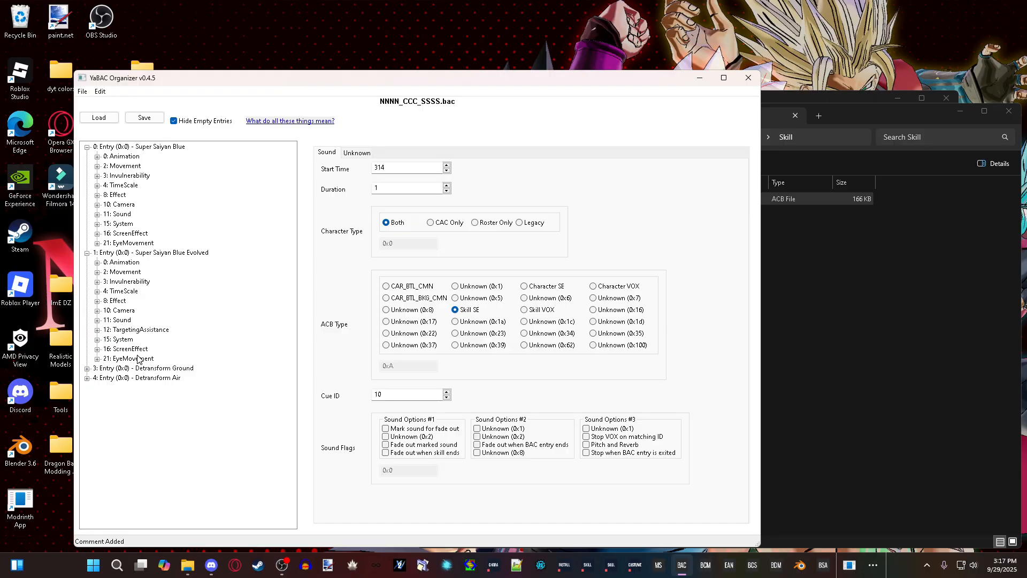
left_click(88, 147)
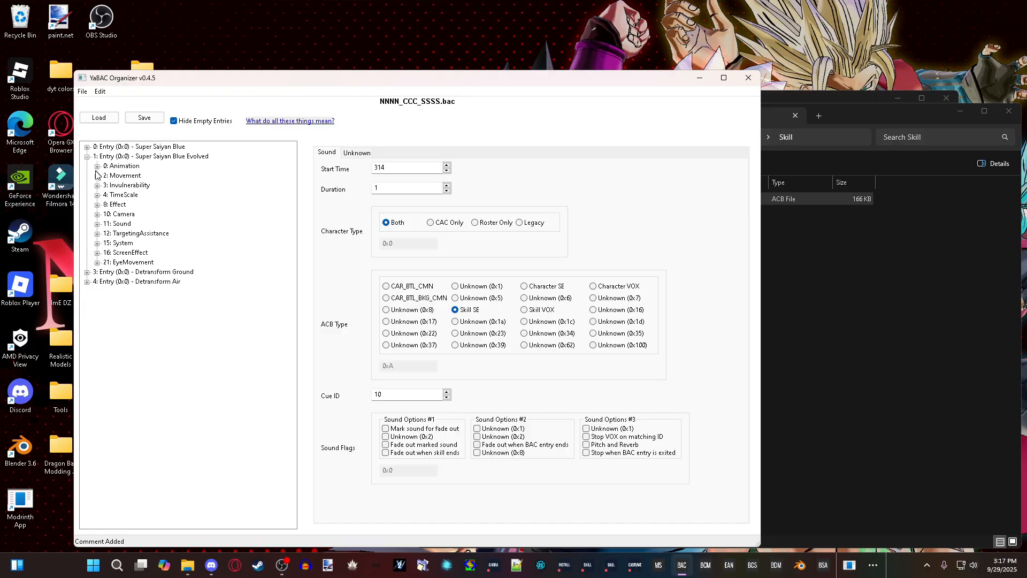
left_click(88, 157)
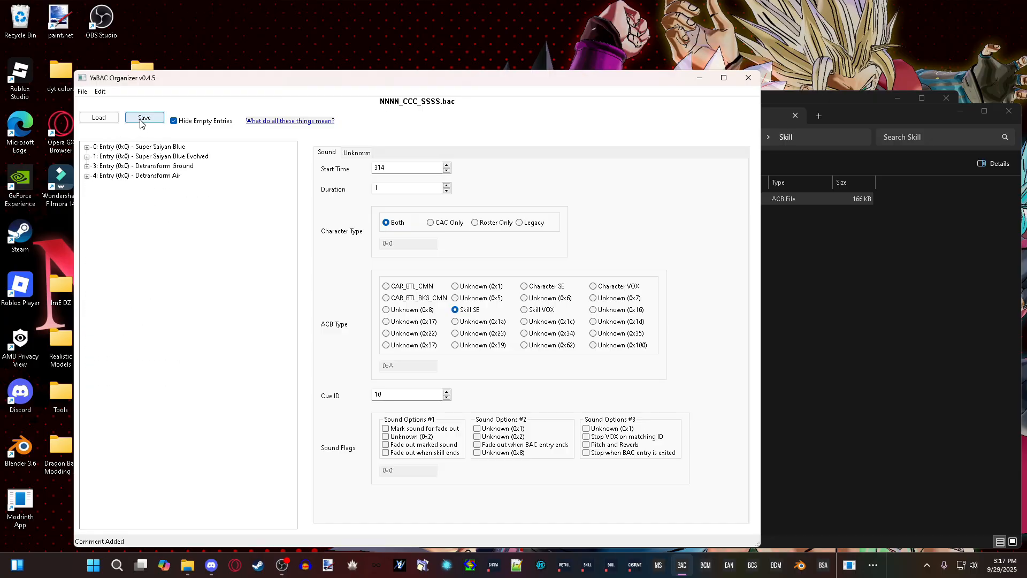
left_click(143, 119)
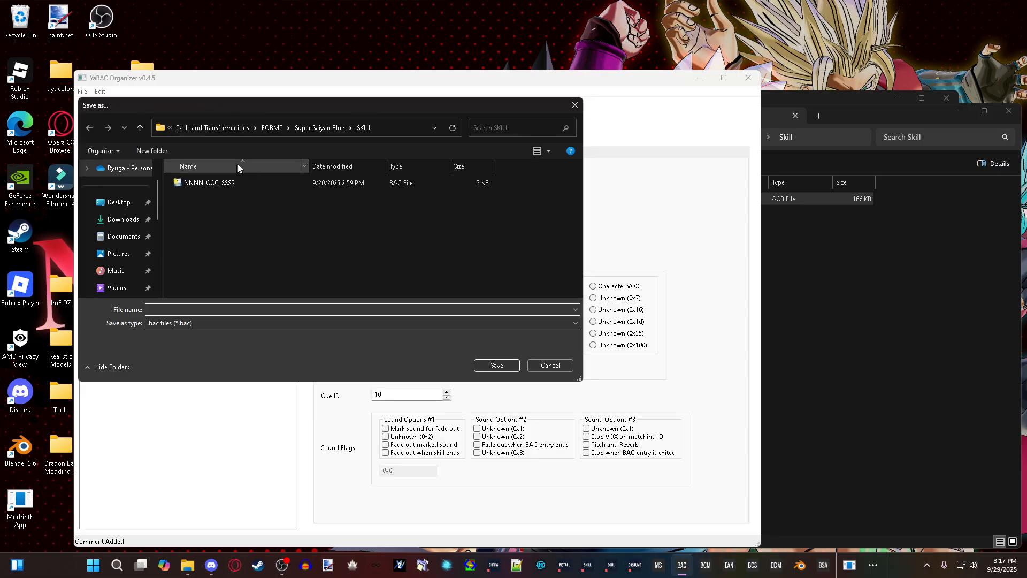
left_click(226, 183)
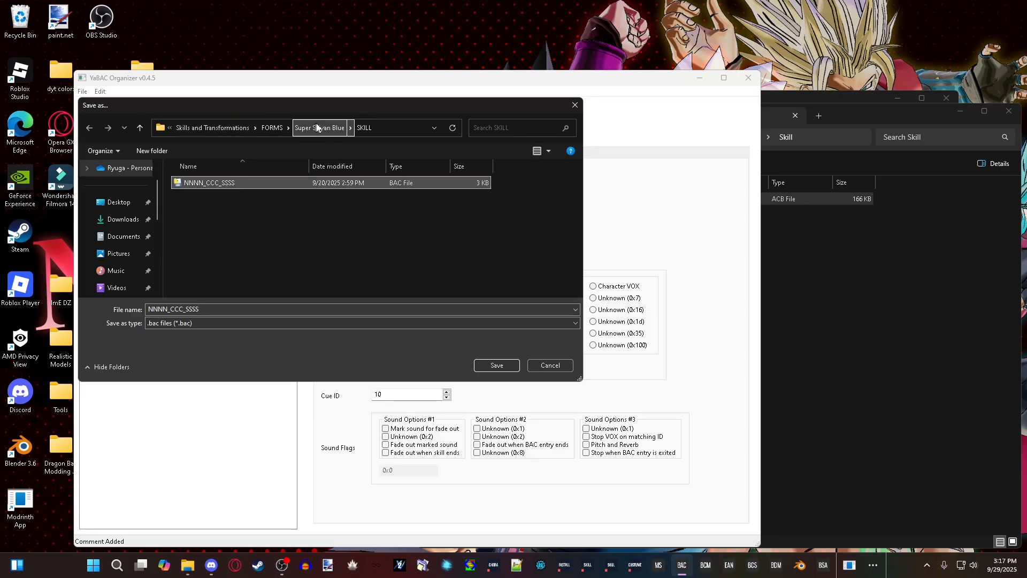
left_click(497, 365)
left_click(535, 319)
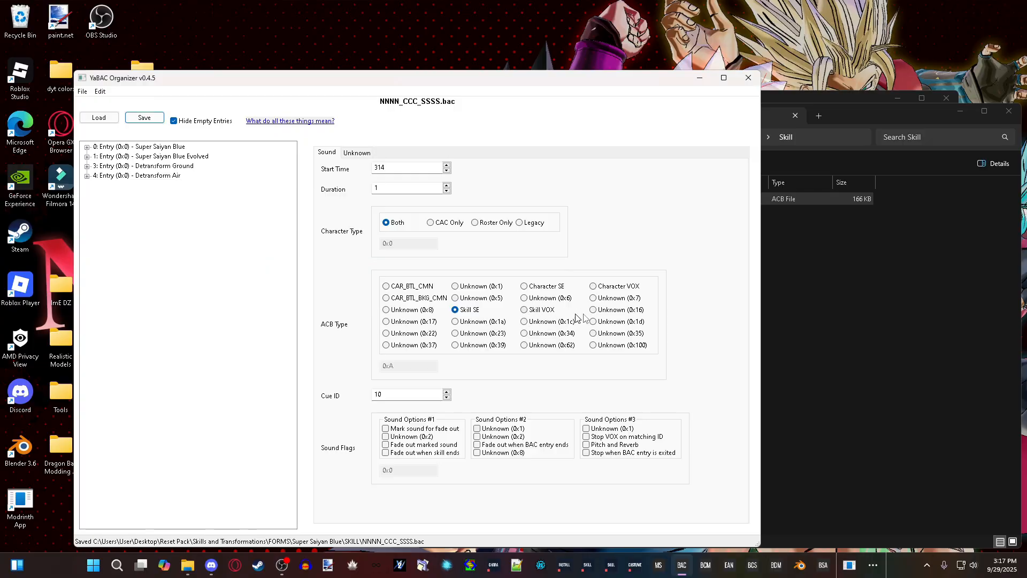
Step: Switch to File Explorer, go to Super Saiyan Blue's SKILL folder and open NNNN_CCC_SSSS_PLAYER in YaBCM Organizer
left_click(786, 318)
left_click(503, 111)
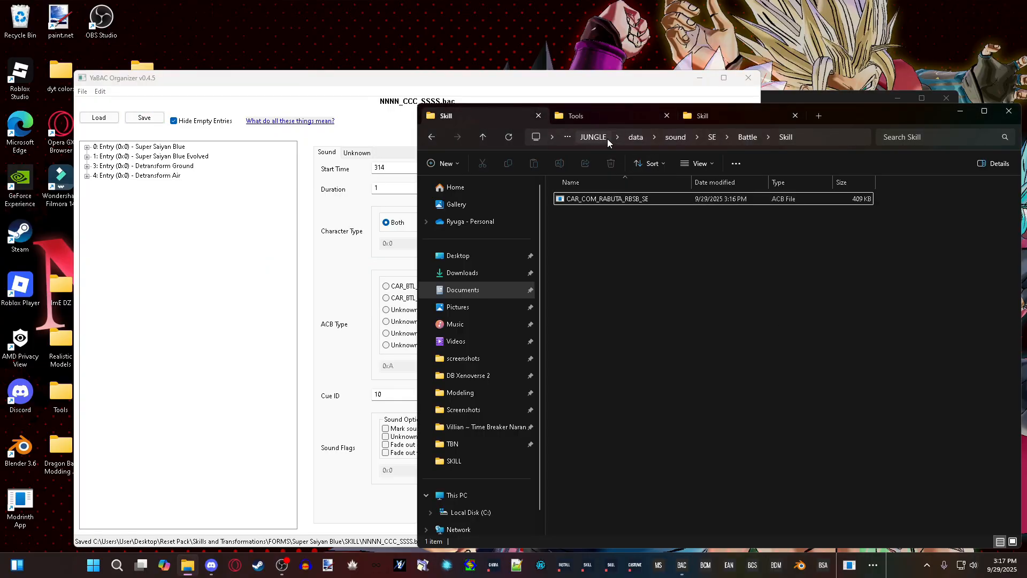
left_click(682, 137)
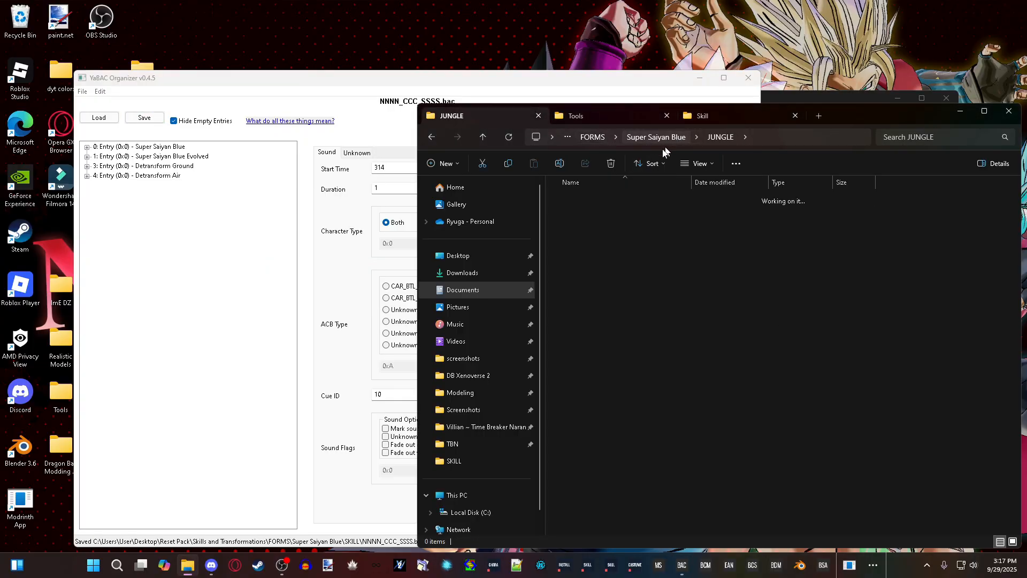
double_click(598, 214)
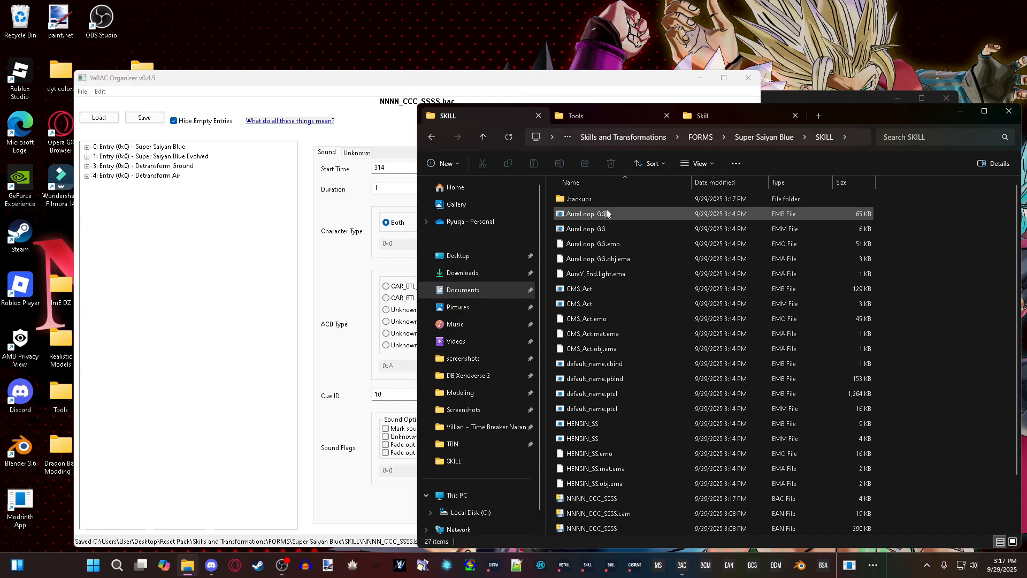
scroll(677, 337, "down", 1)
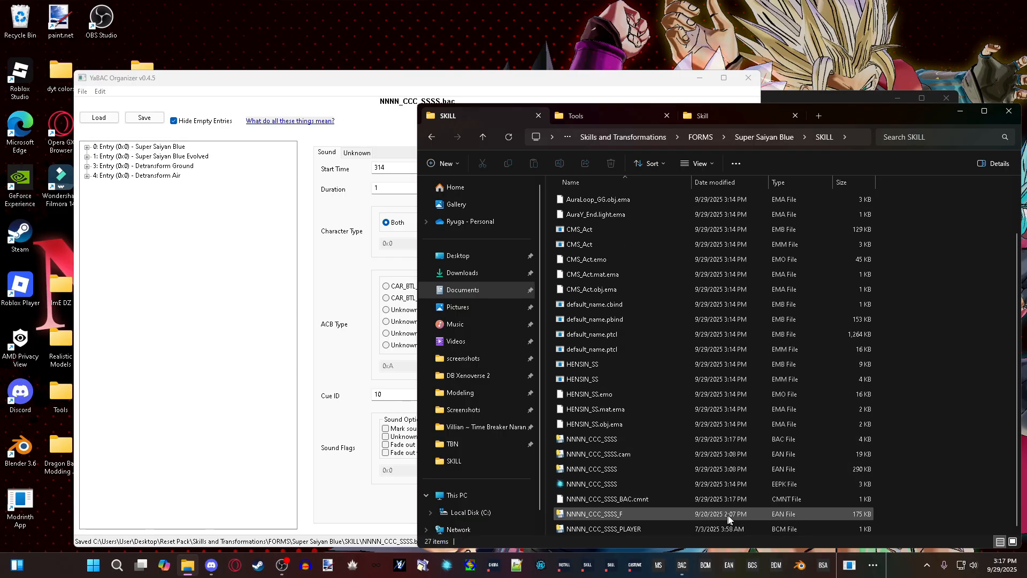
double_click(784, 529)
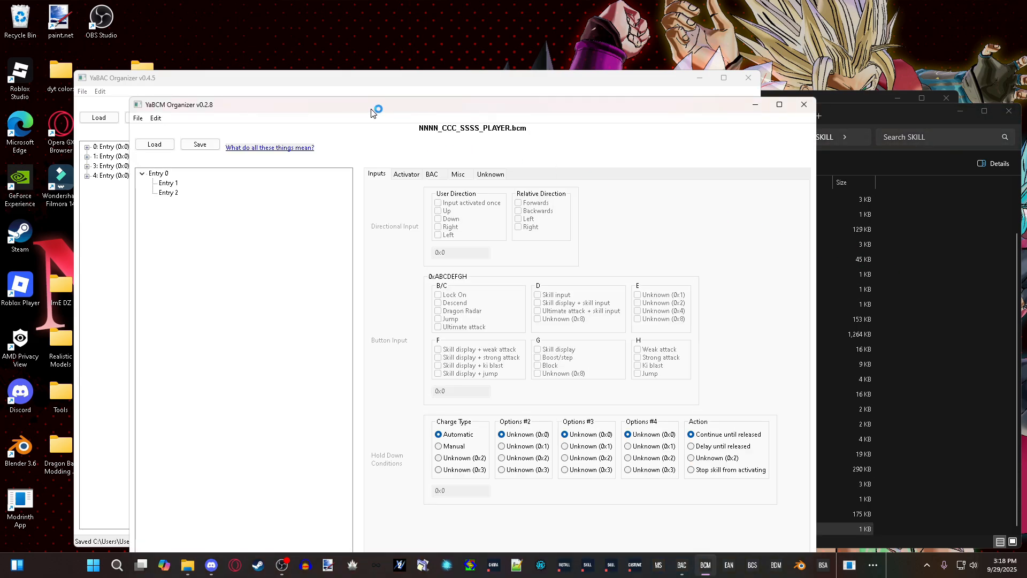
Step: Move the BCM window beside the BAC tree, examine the BCM entries' inputs and show Entry 2's BAC settings
left_click_drag(373, 112, 522, 116)
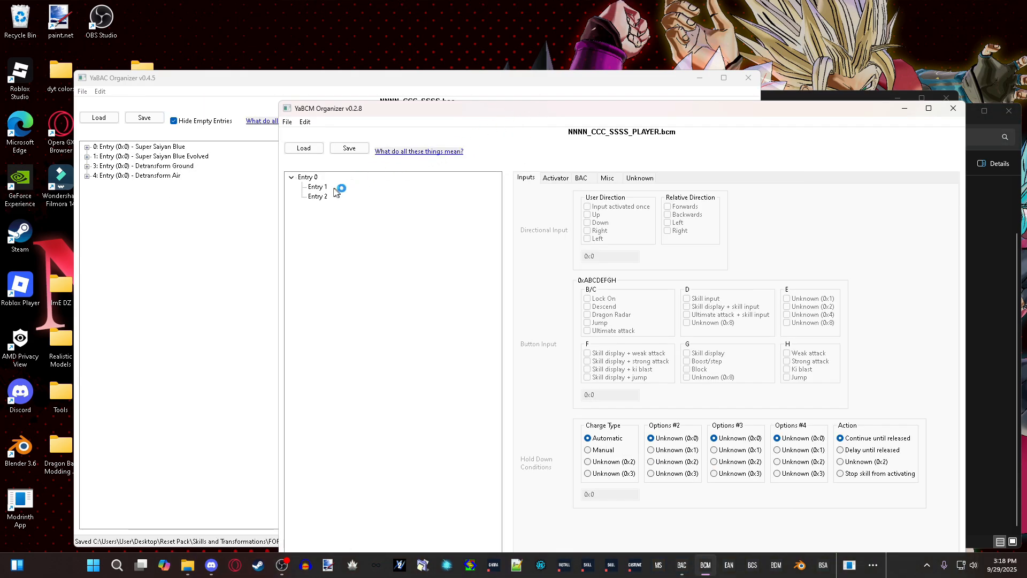
left_click(308, 177)
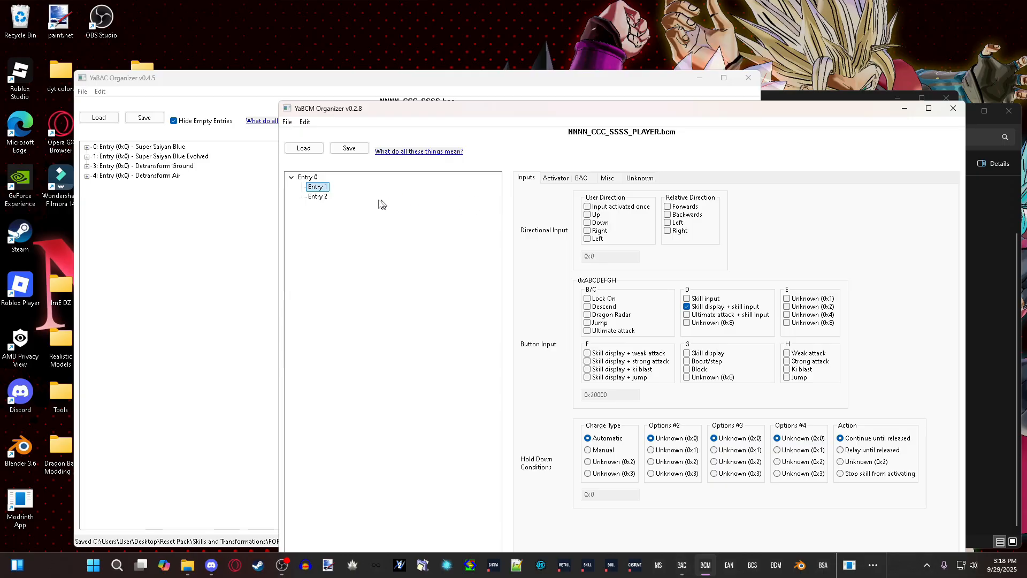
left_click(316, 187)
left_click(318, 196)
left_click(555, 178)
left_click(579, 179)
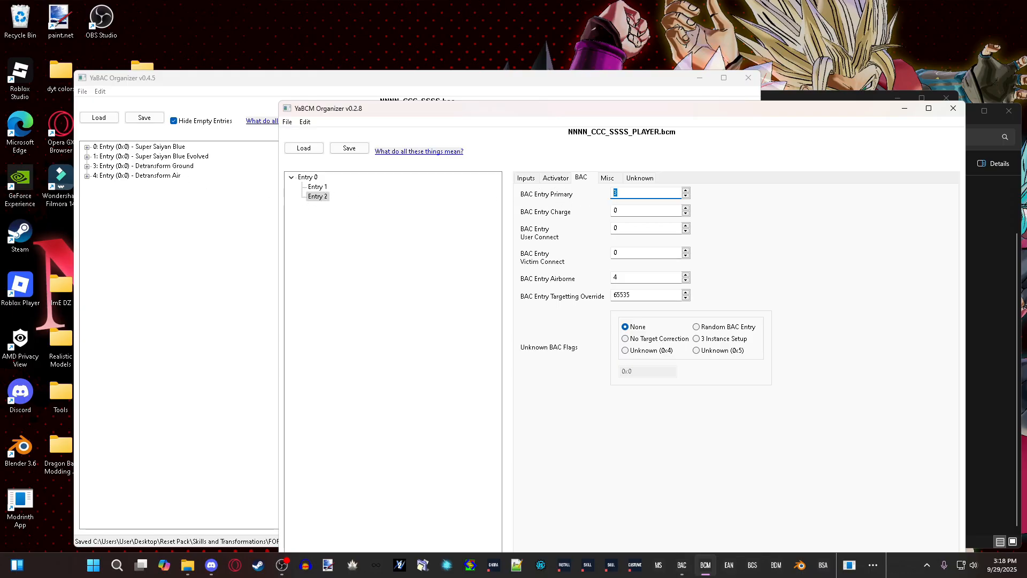
Step: Compare Entry 2's primary and airborne BAC entries with the Detransform Ground and Detransform Air entries in YaBAC Organizer
key("Tab")
key("Tab")
key("Tab")
key("Tab")
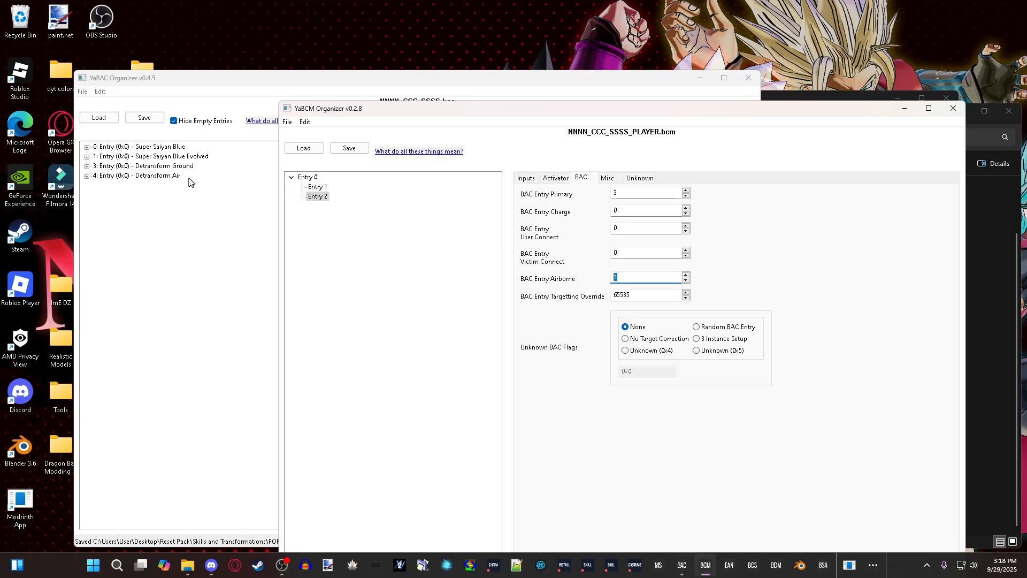
left_click(172, 164)
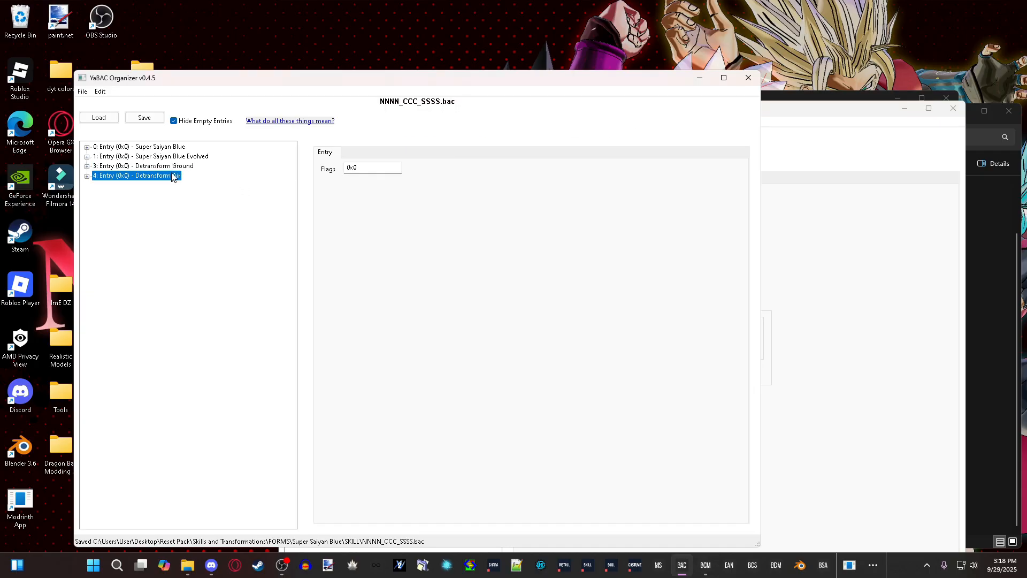
left_click(173, 177)
left_click(869, 220)
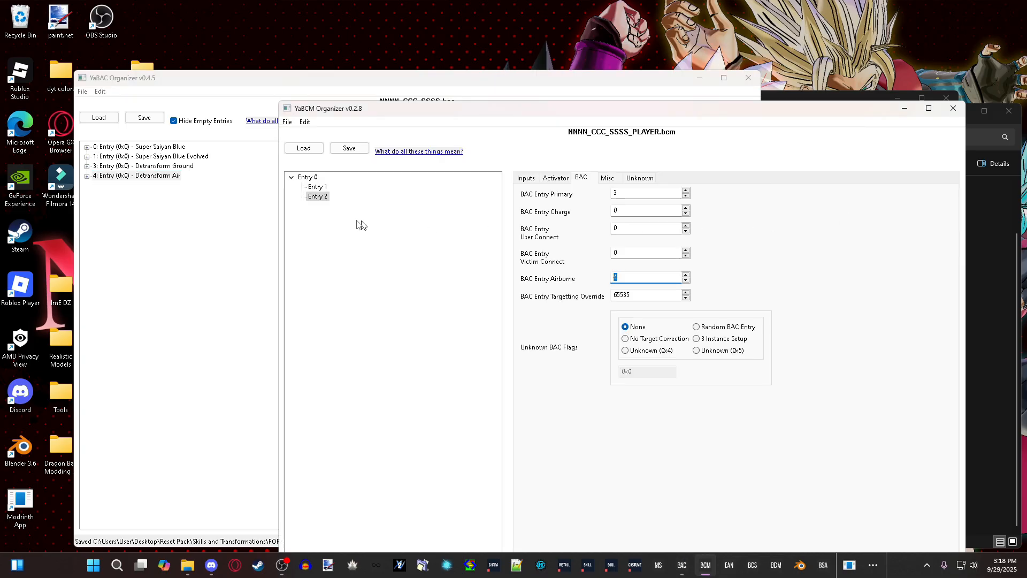
Step: Add the comment "Detransform" to BCM Entry 2
right_click(321, 198)
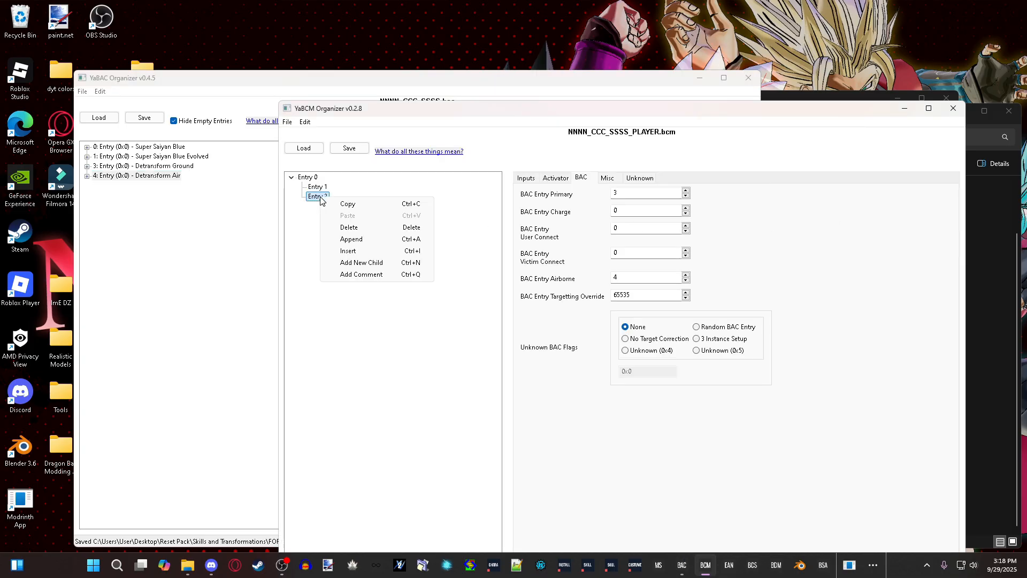
left_click(345, 275)
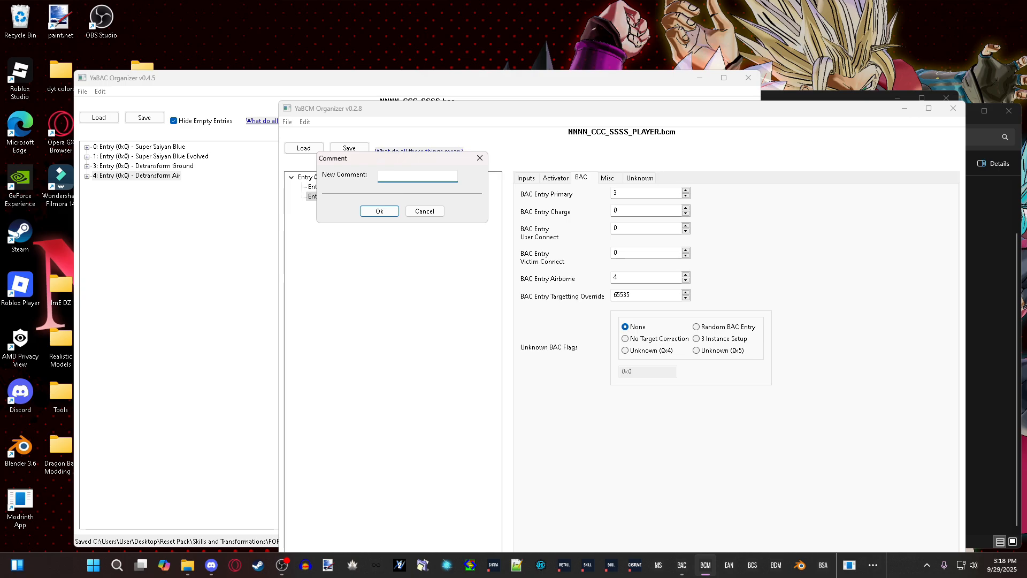
type("Detransform")
left_click(383, 211)
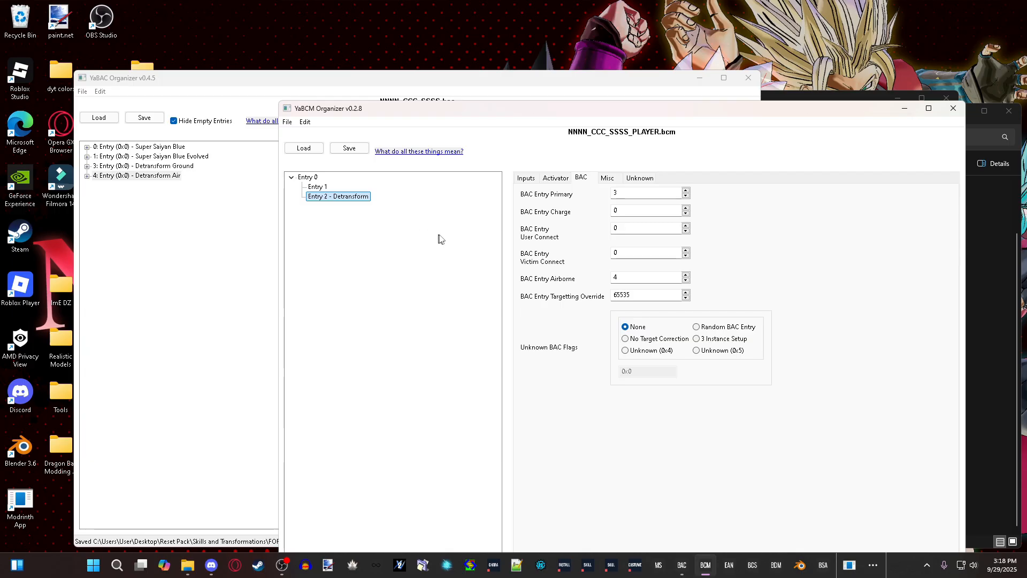
left_click(588, 254)
Step: Check Entry 1's primary BAC entry against the Super Saiyan Blue entry in YaBAC Organizer
left_click(324, 188)
left_click(621, 193)
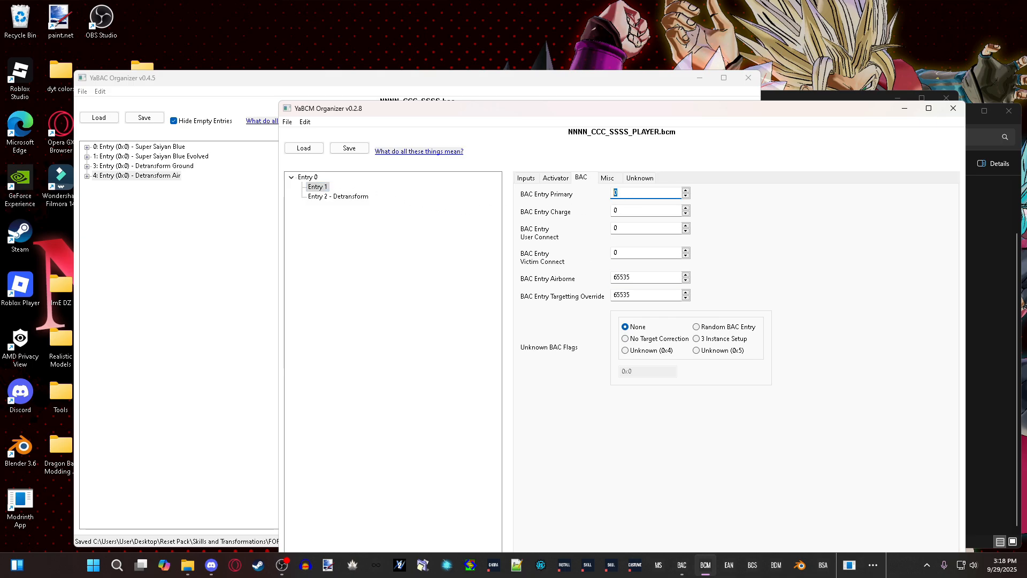
left_click(175, 153)
left_click(765, 196)
left_click(342, 198)
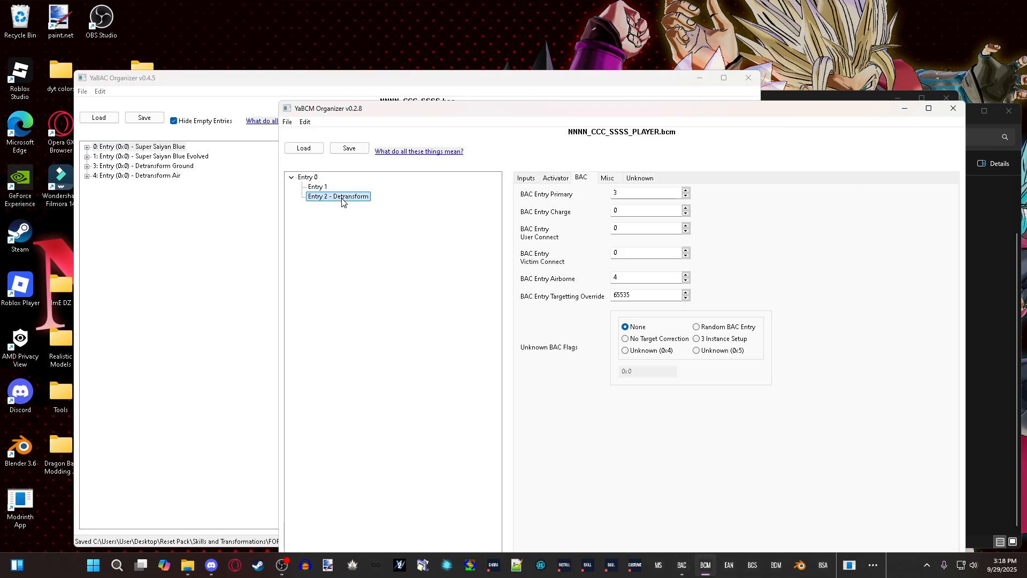
Step: Add the comment "Super Saiyan Blue" to BCM Entry 1
right_click(328, 188)
left_click(377, 265)
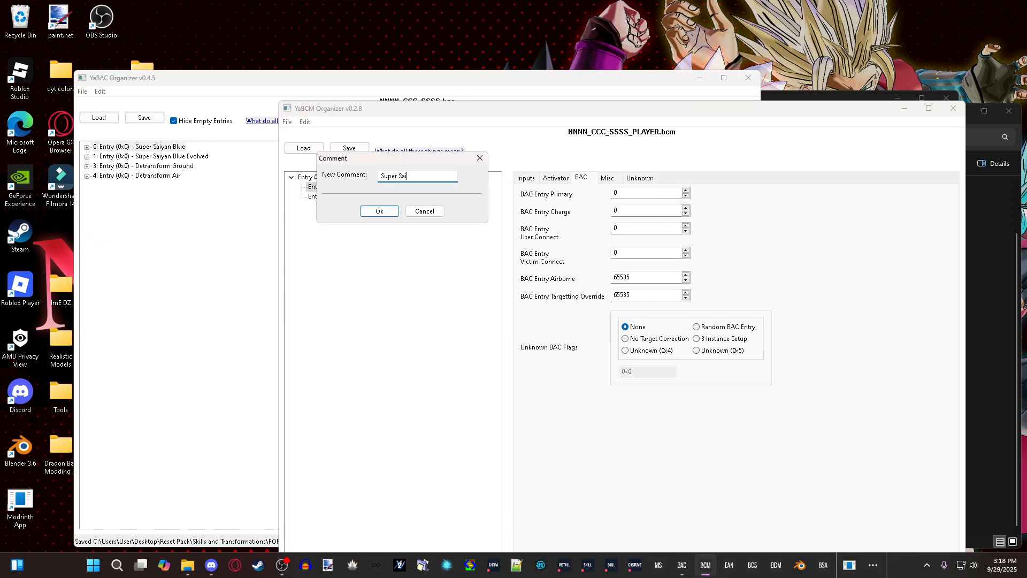
left_click(379, 211)
left_click(358, 199)
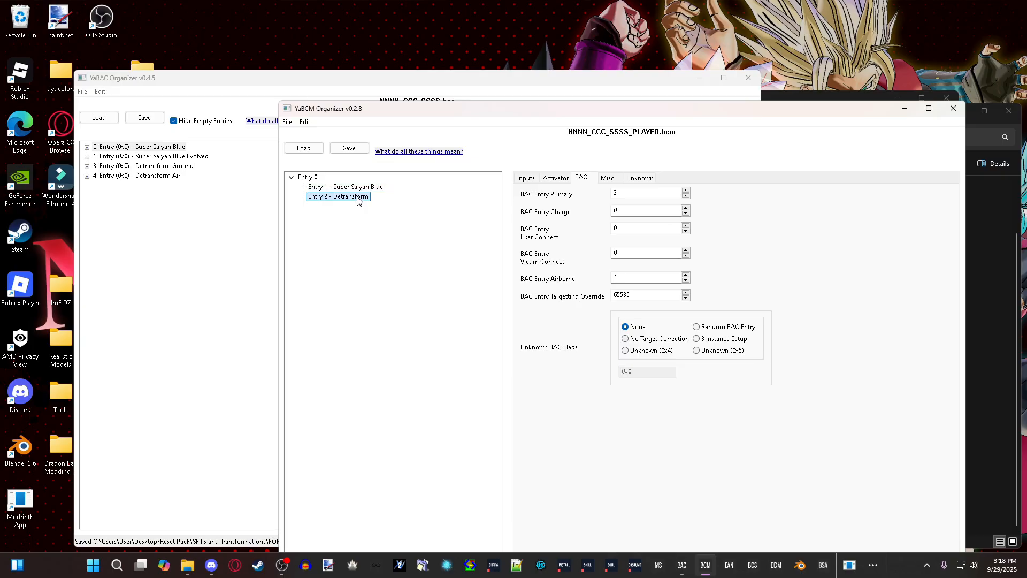
Step: Copy BCM Entry 1 (Super Saiyan Blue) and append the copy after the Detransform entry
left_click(363, 188)
right_click(364, 188)
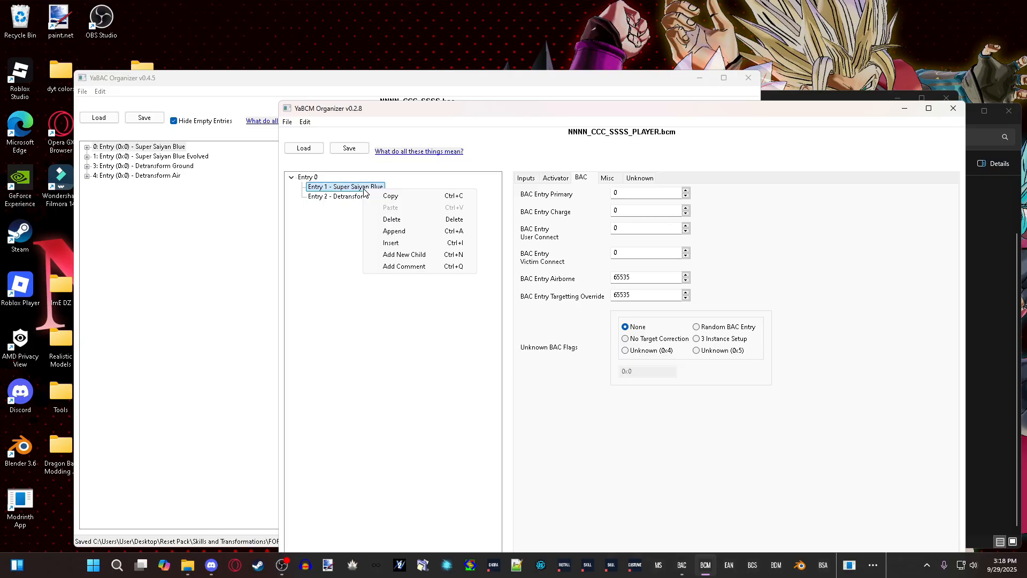
left_click(395, 197)
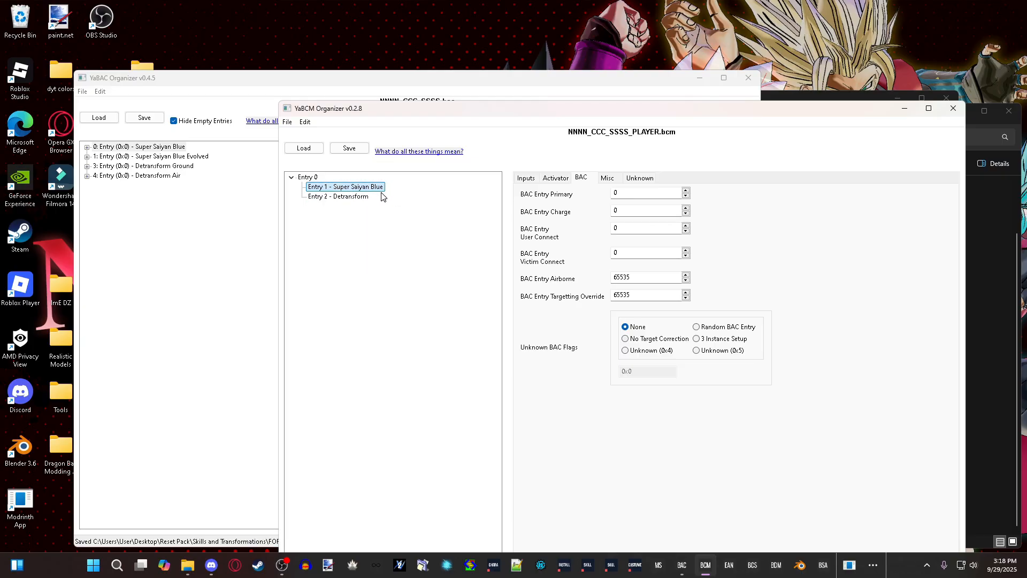
left_click(362, 198)
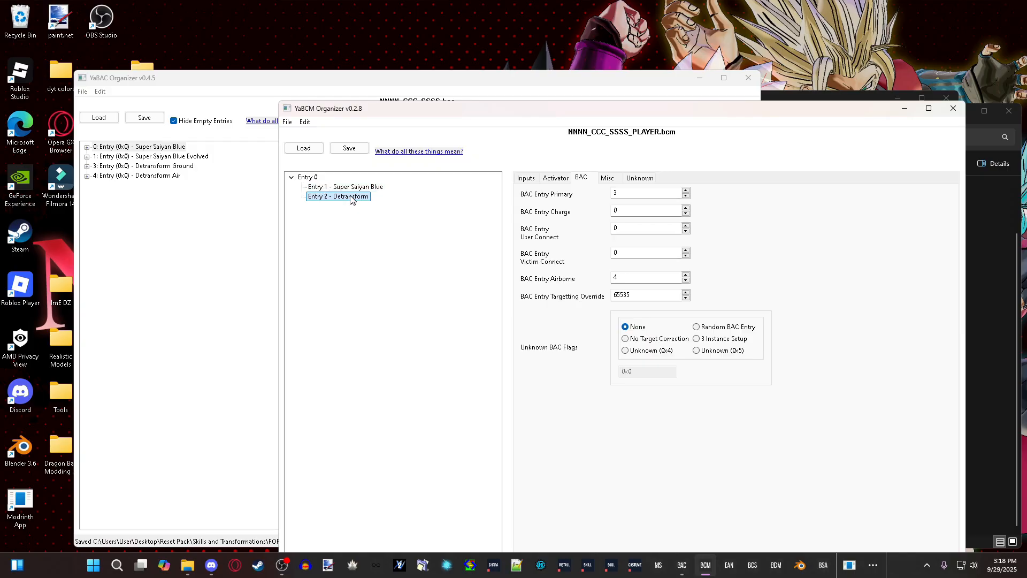
right_click(350, 197)
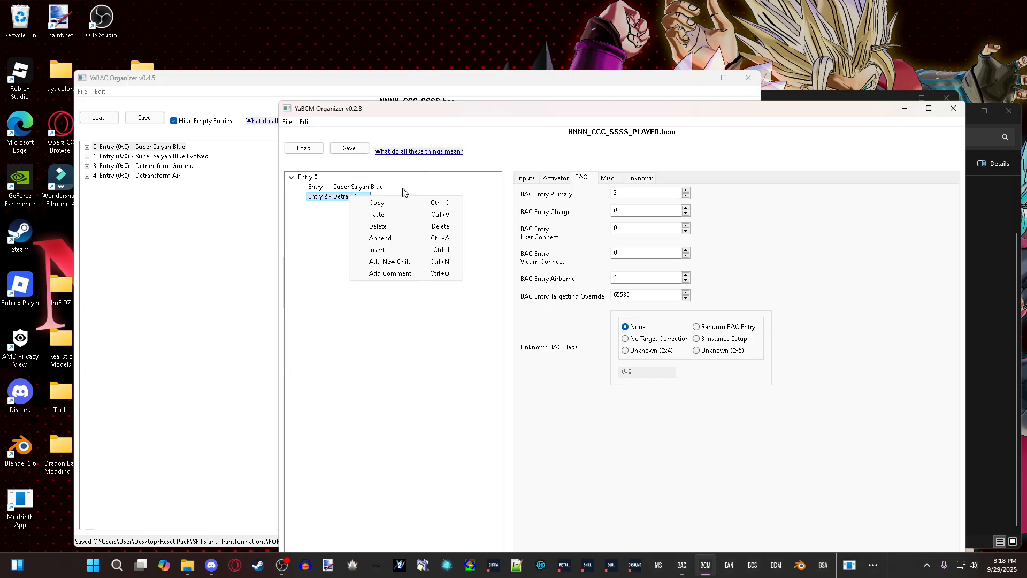
left_click(381, 238)
Step: Change the comment of the appended Entry 3 to "Super Saiyan Blue Evolved"
right_click(373, 210)
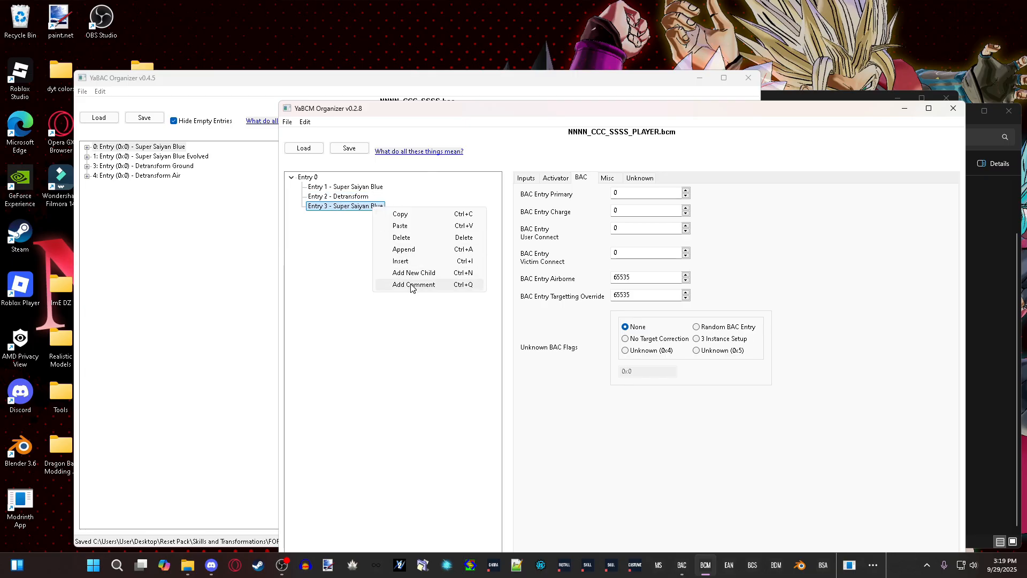
left_click(412, 286)
left_click(440, 177)
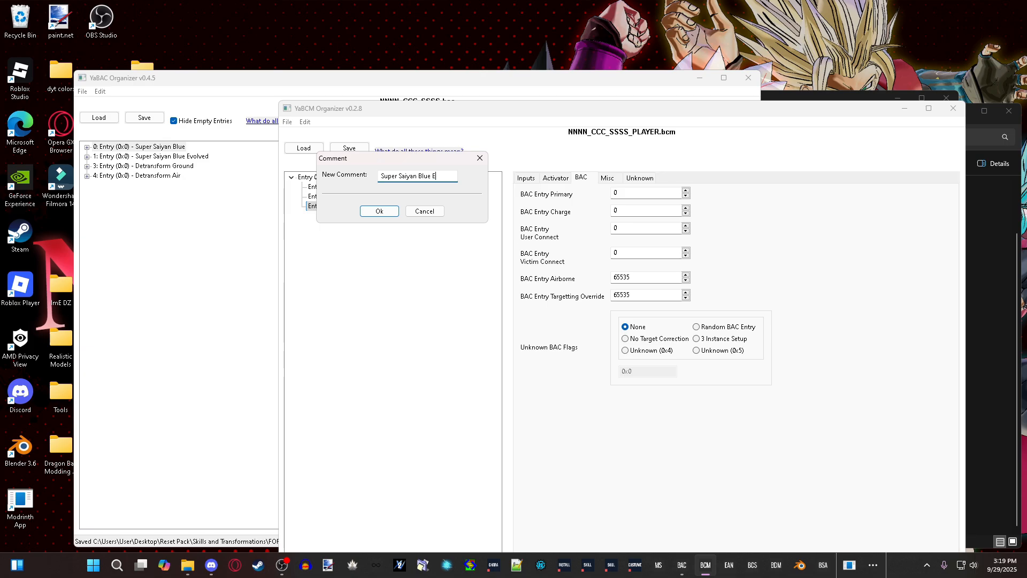
left_click(380, 210)
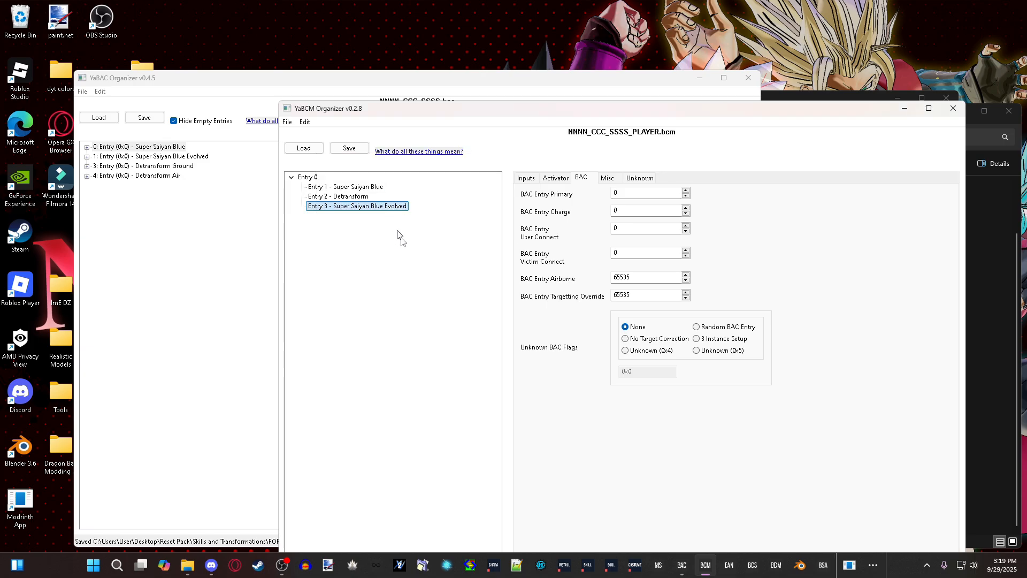
Step: Open the primary BAC entry value of the Super Saiyan Blue Evolved entry for editing
left_click(363, 201)
left_click(363, 208)
left_click(618, 193)
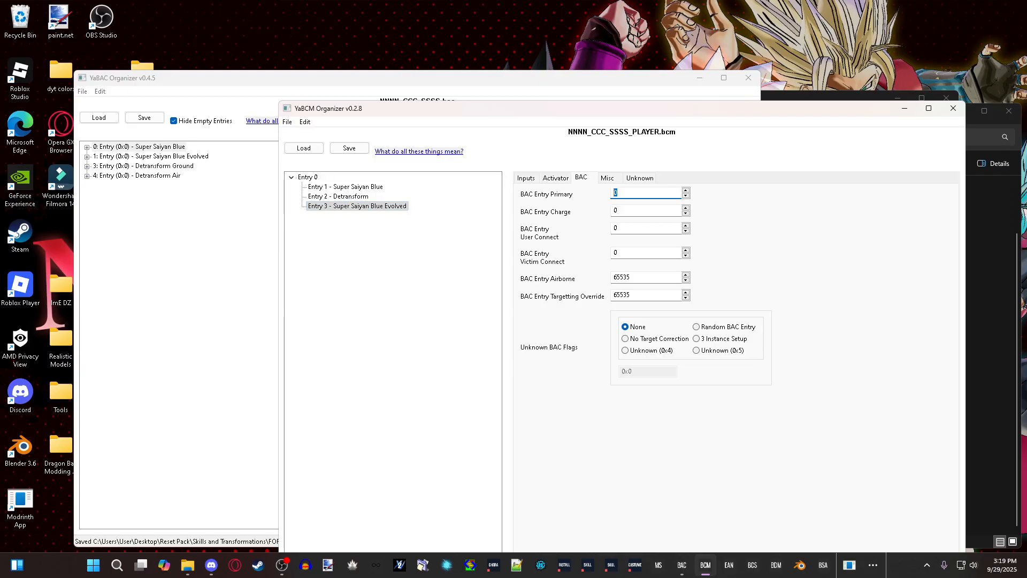
Step: Compare the input conditions of the Super Saiyan Blue entry with those of the Super Saiyan Blue Evolved entry
left_click(527, 182)
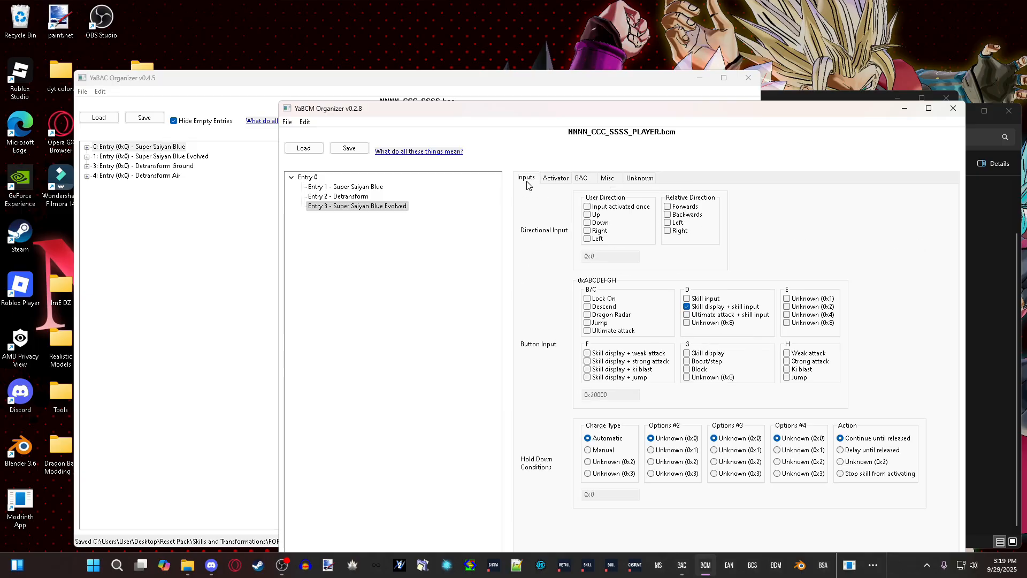
left_click(368, 188)
left_click(371, 204)
left_click(373, 189)
left_click(375, 206)
left_click(375, 189)
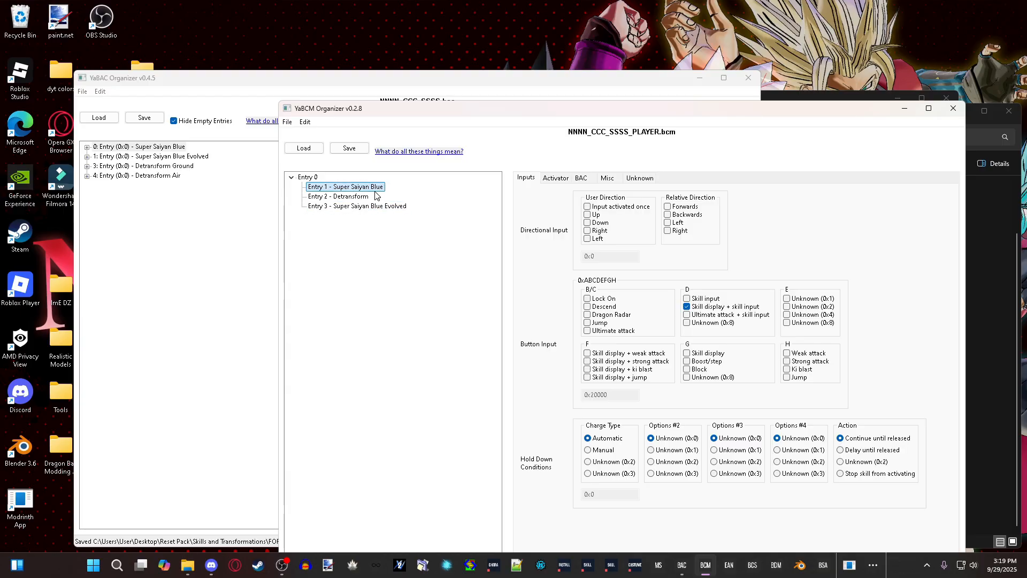
left_click(378, 206)
left_click(376, 190)
left_click(377, 207)
left_click(376, 191)
left_click(378, 208)
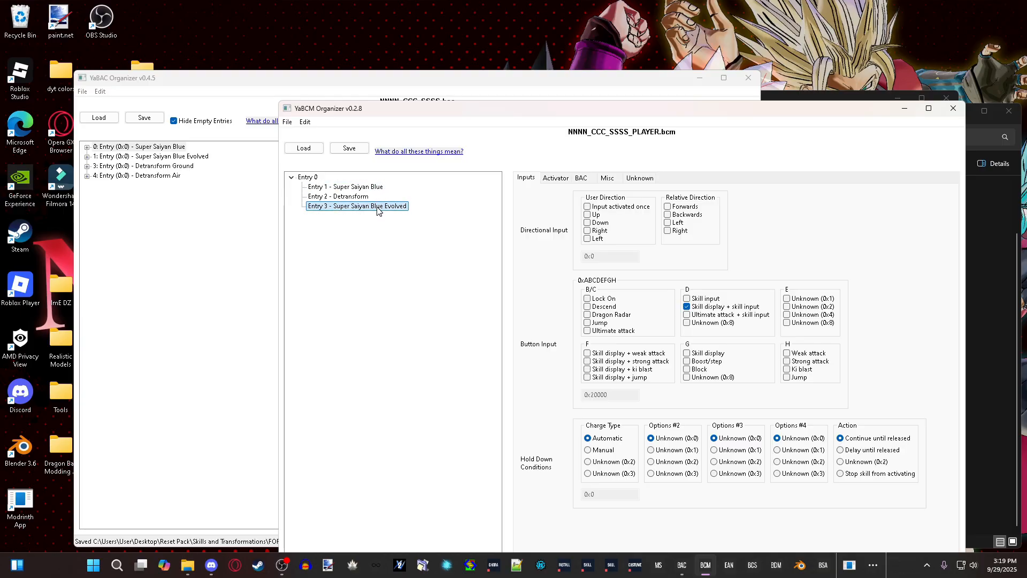
left_click(379, 191)
left_click(382, 208)
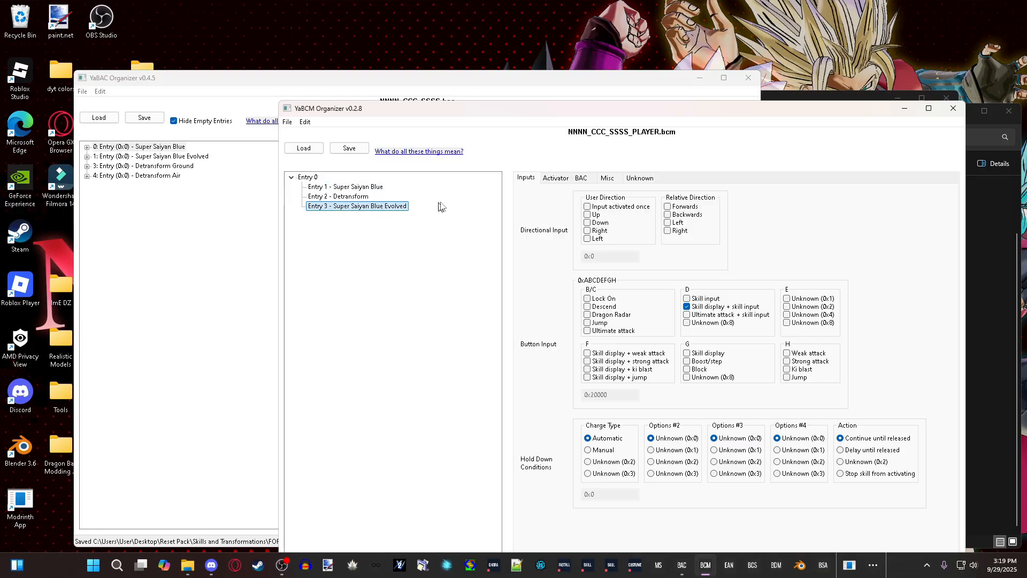
Step: Replace the Base form condition with Transformed in the primary activator conditions of Entry 3, checking against Entry 1
left_click(553, 180)
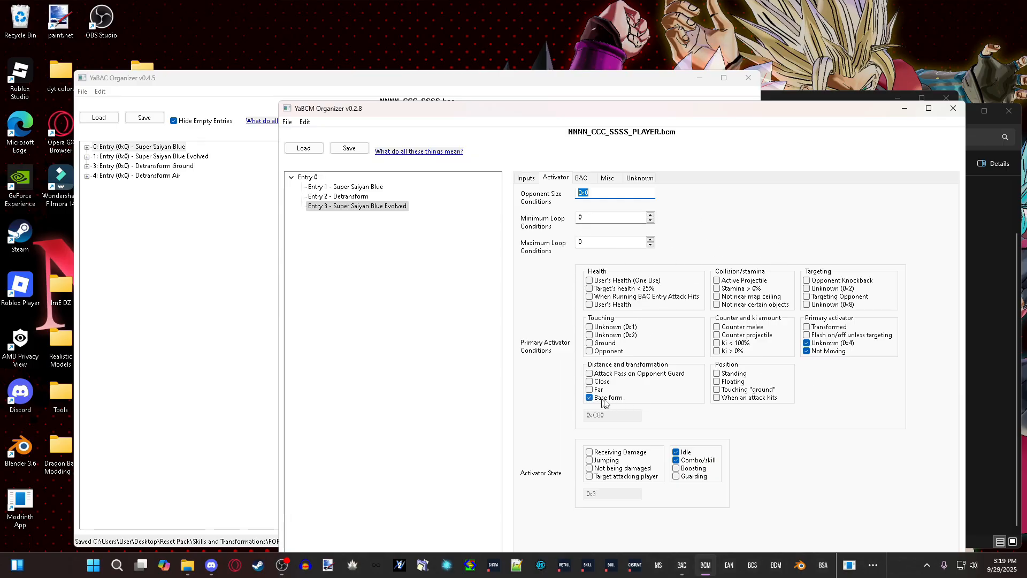
left_click(373, 187)
left_click(373, 206)
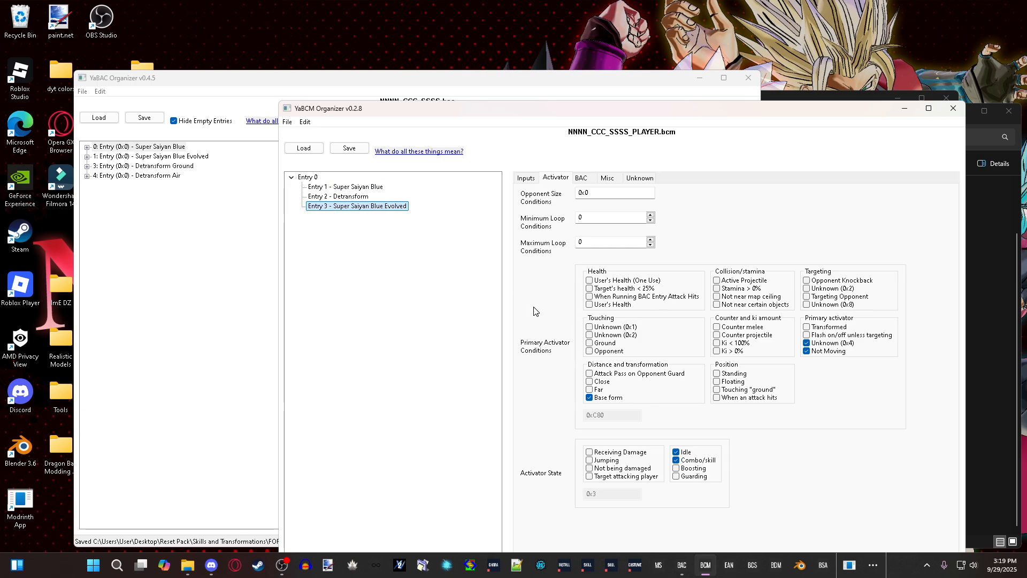
left_click(365, 188)
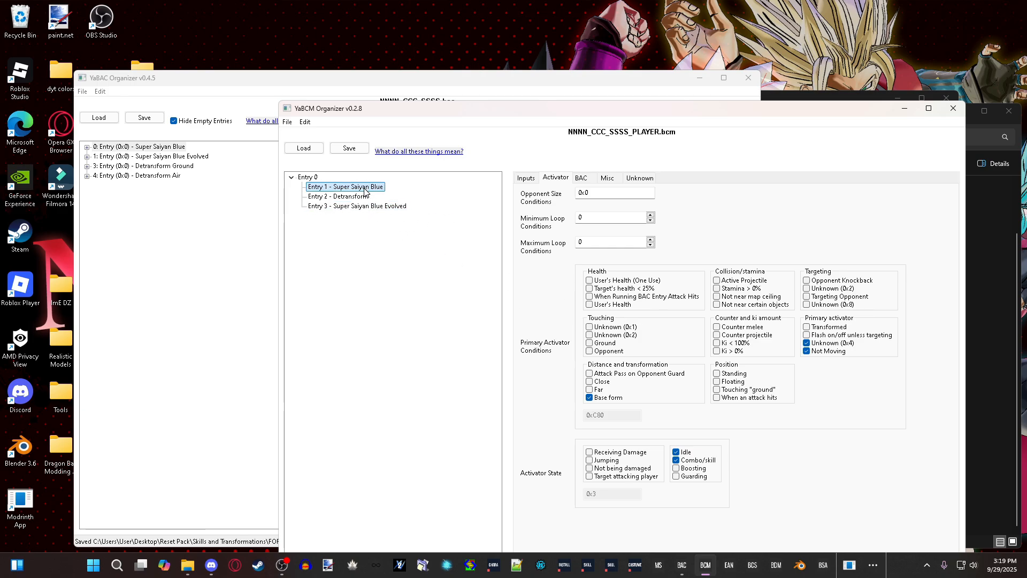
left_click(392, 208)
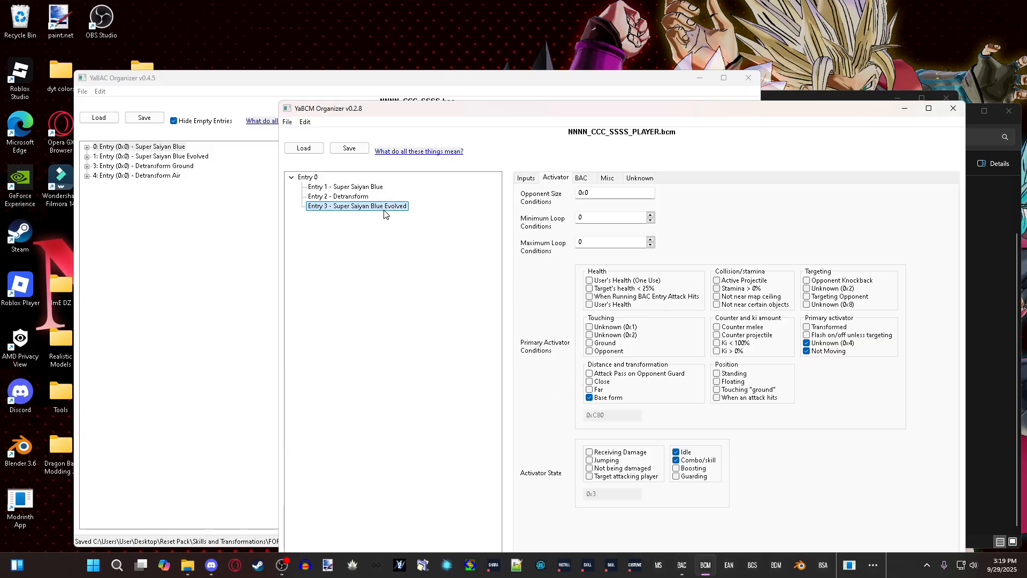
left_click(589, 397)
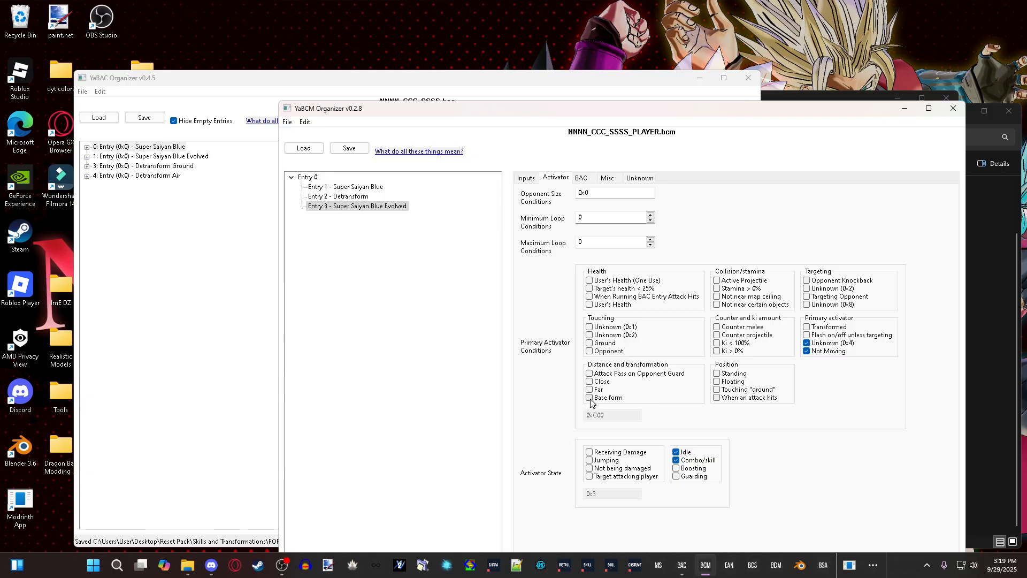
left_click(807, 328)
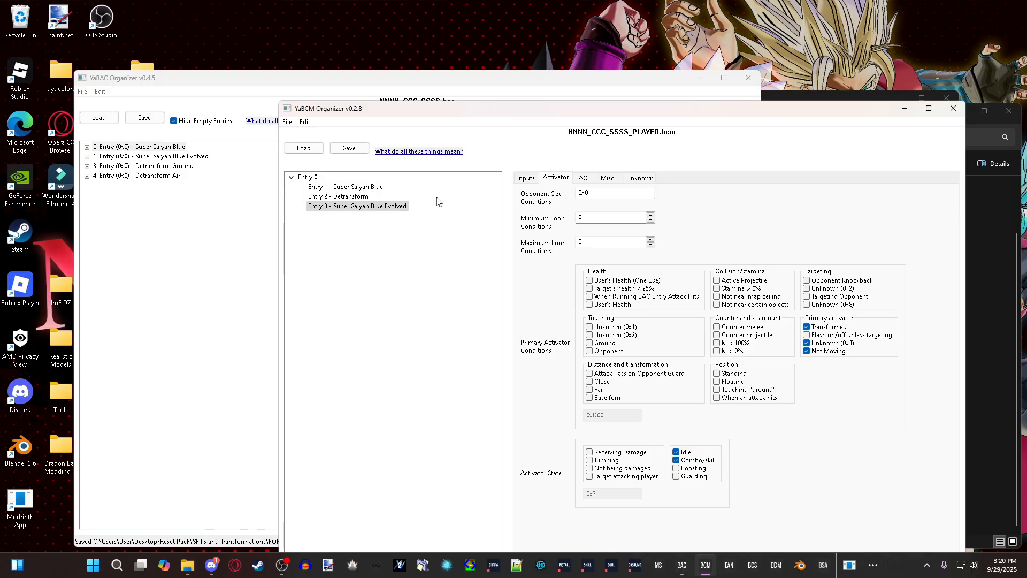
Step: Clear Entry 3's Transformed condition and compare its activator conditions with Entry 1's
left_click(807, 327)
left_click(376, 188)
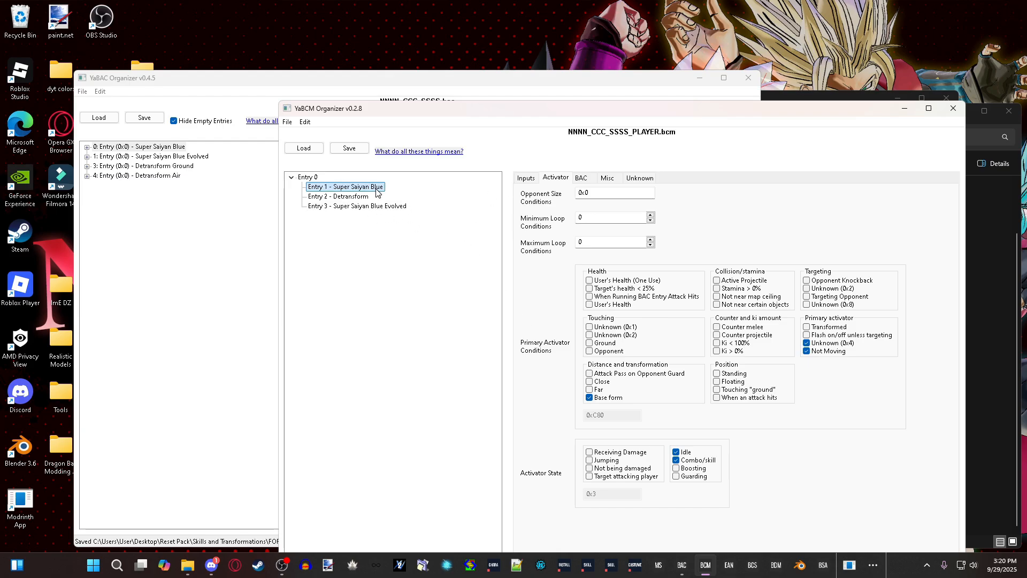
left_click(397, 207)
Step: Try Up as the user direction input of Entry 3 and compare its inputs with the other entries
left_click(533, 178)
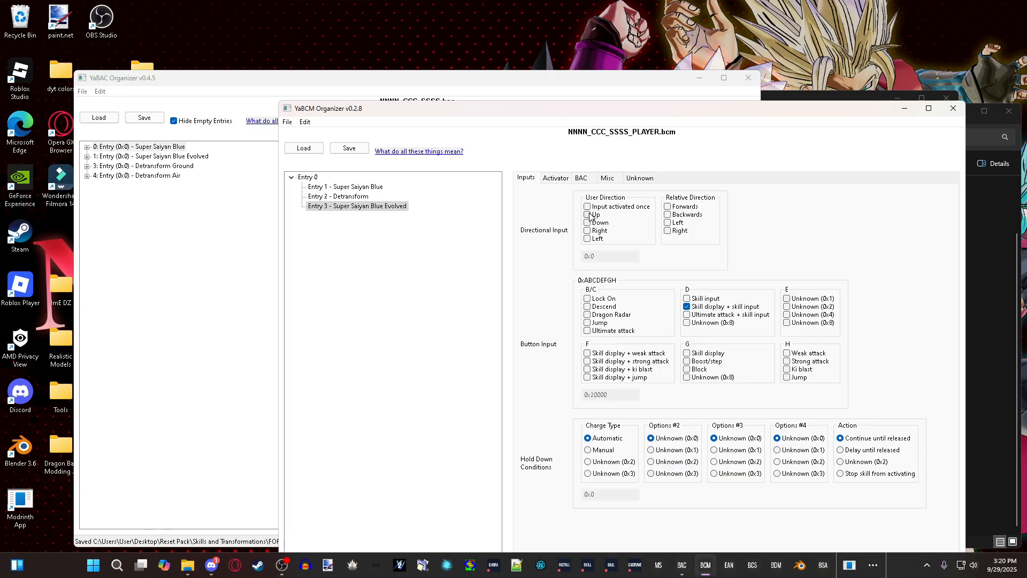
left_click(483, 236)
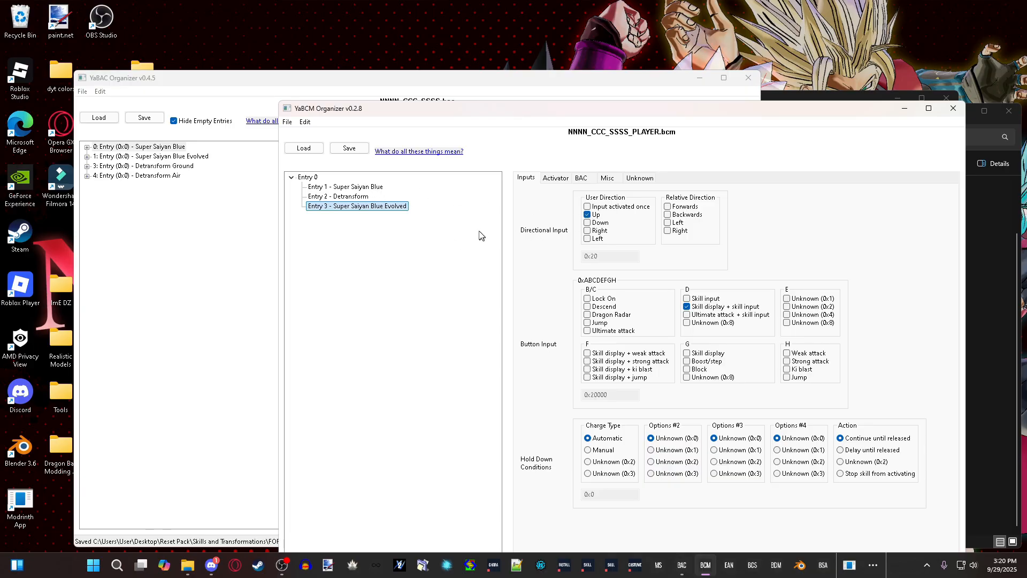
key("Up")
key("Up")
key("Down")
key("Down")
left_click(373, 188)
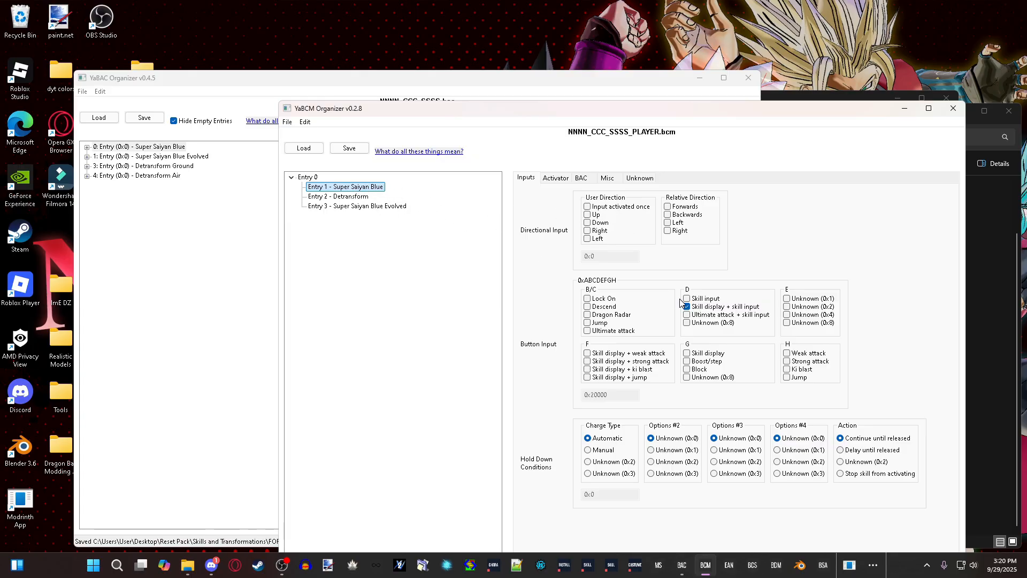
left_click(389, 209)
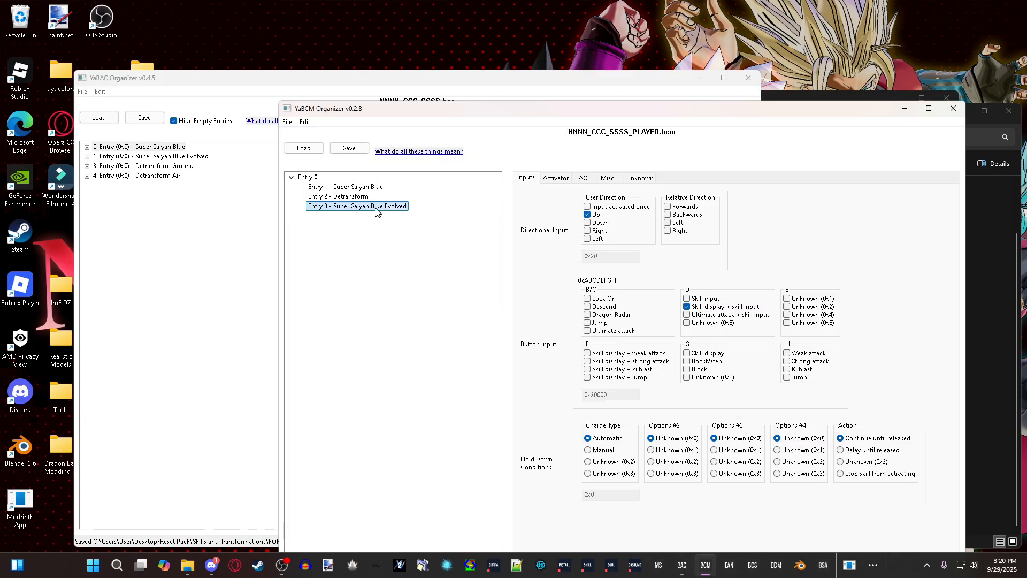
Step: Remove the Up direction from Entry 3, try the Right and Left user directions, and clear them again
left_click(587, 215)
left_click(588, 230)
left_click(588, 223)
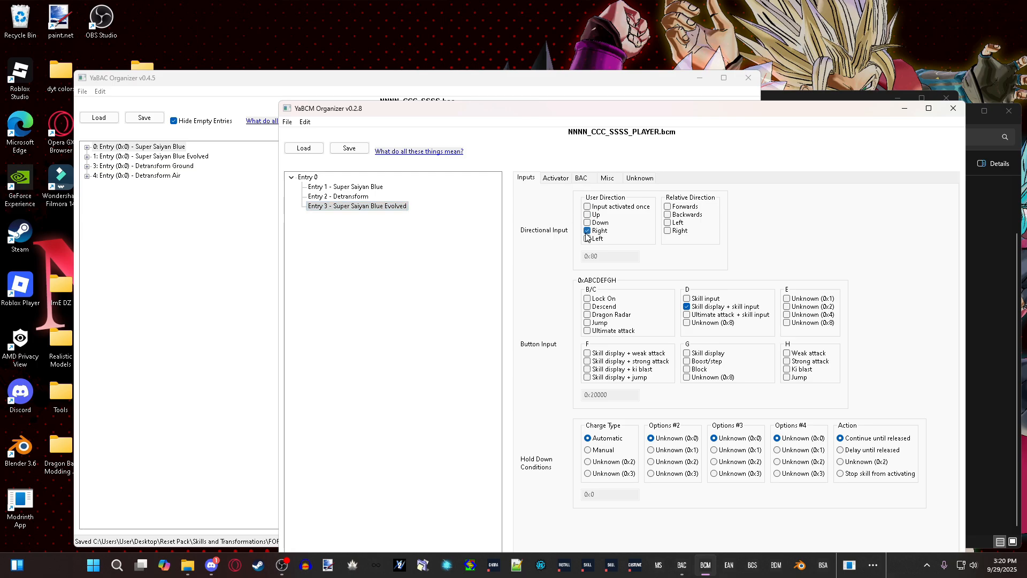
left_click(588, 239)
left_click(588, 231)
left_click(588, 238)
Step: Enable the Transformed condition for Entry 3 and compare its activator conditions with those of Entry 1
left_click(551, 179)
left_click(807, 327)
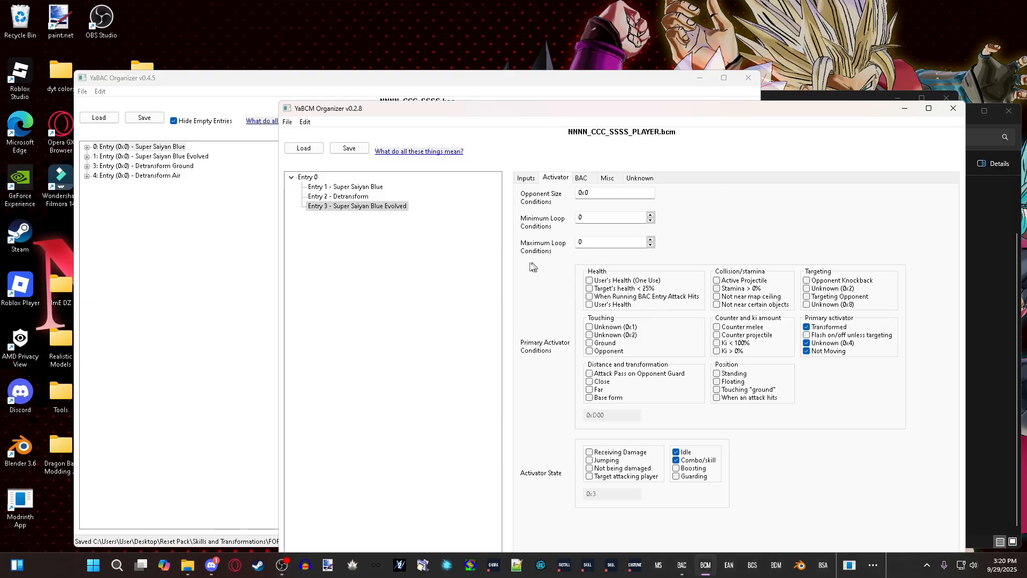
left_click(363, 187)
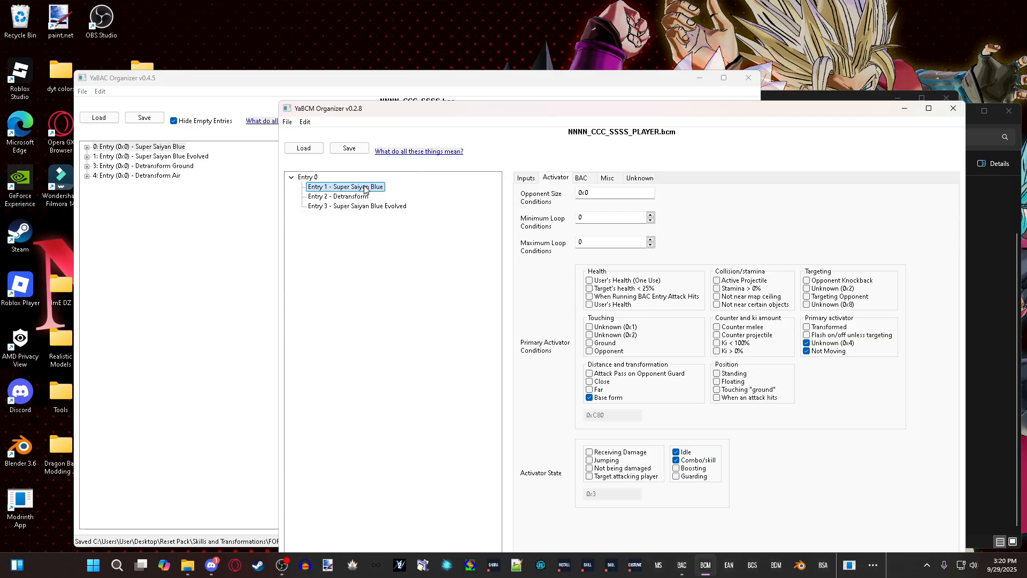
left_click(384, 208)
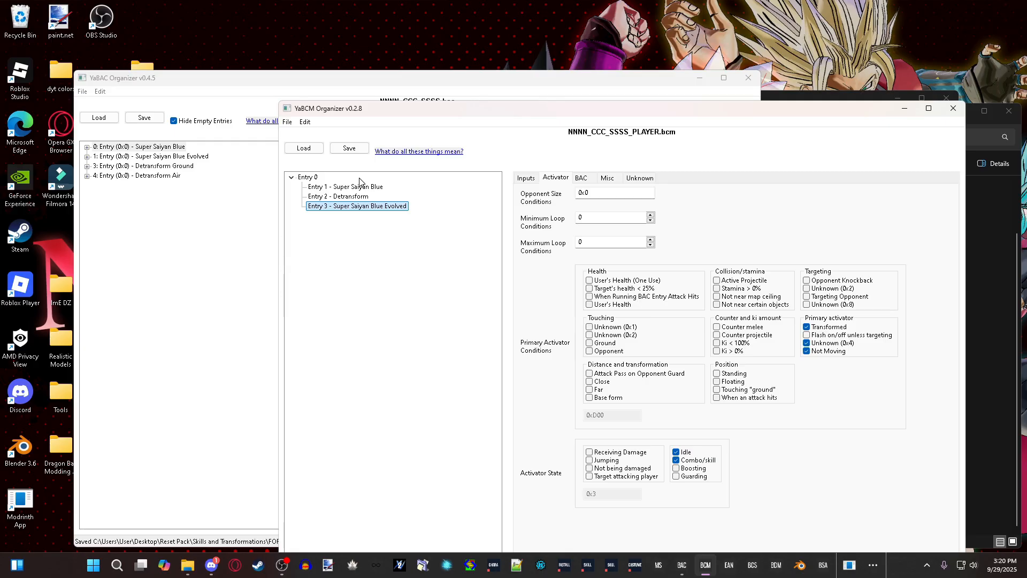
Step: Append the copied Super Saiyan Blue entry directly after Entry 1
left_click(374, 190)
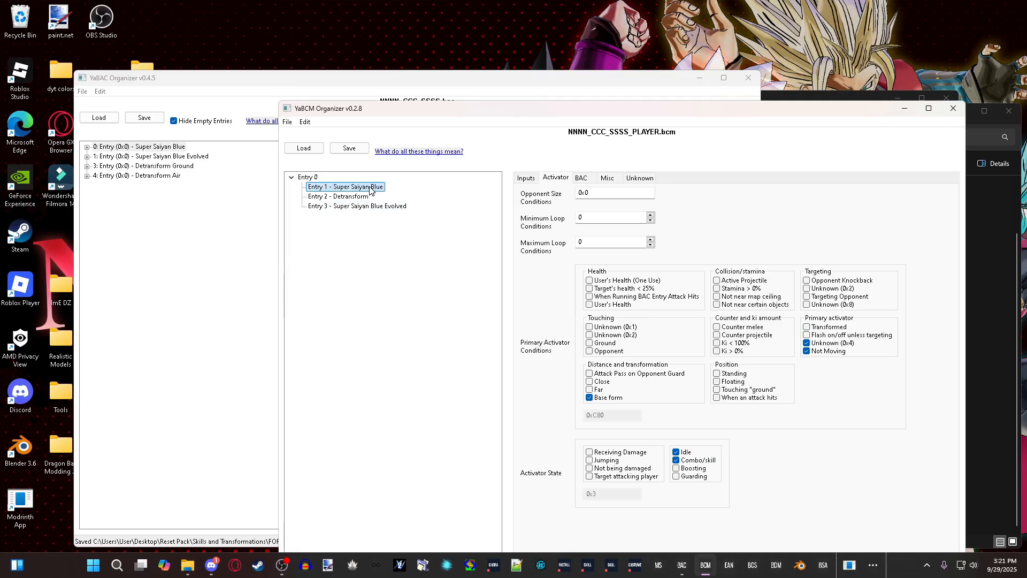
right_click(366, 192)
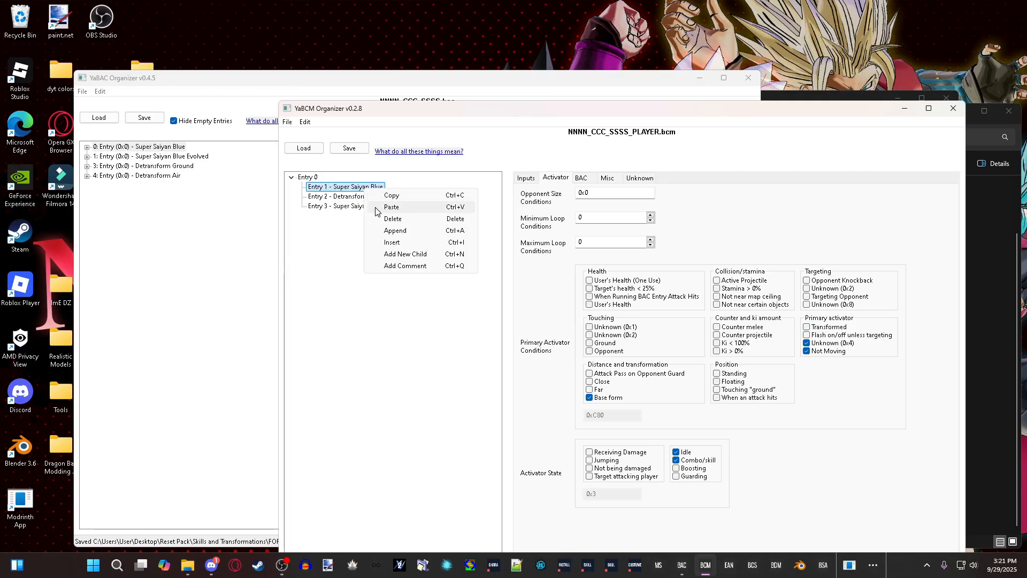
left_click(391, 233)
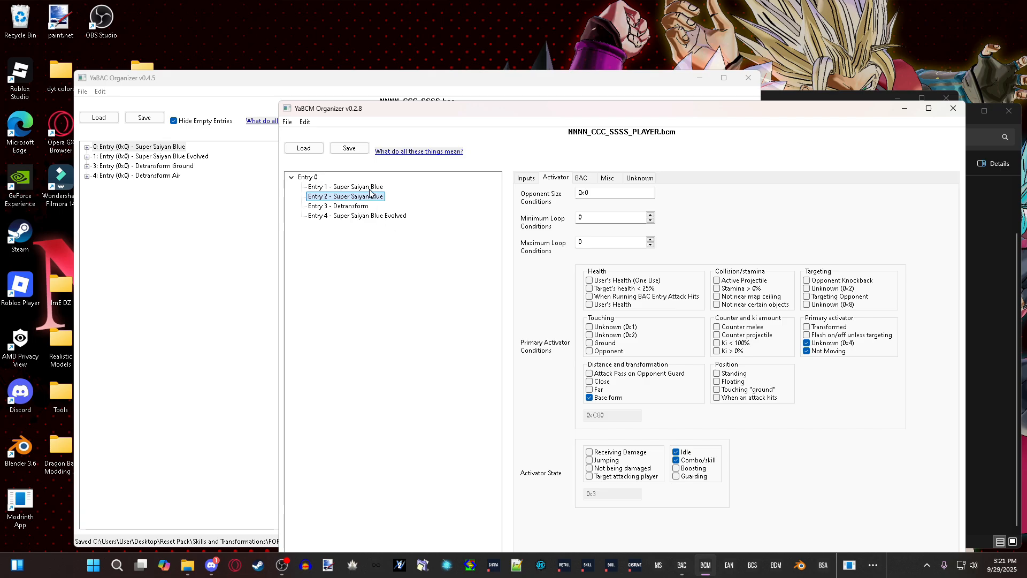
left_click(369, 191)
Step: Copy Entry 4 (Super Saiyan Blue Evolved), paste it over Entry 1, and compare the result with Entry 2
left_click(370, 214)
right_click(371, 215)
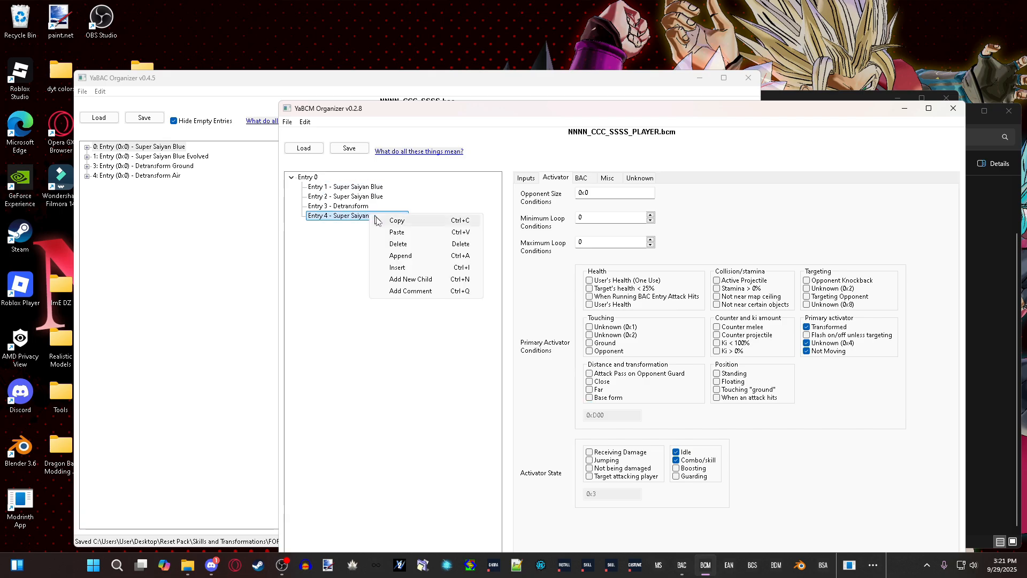
left_click(393, 218)
left_click(374, 187)
right_click(375, 187)
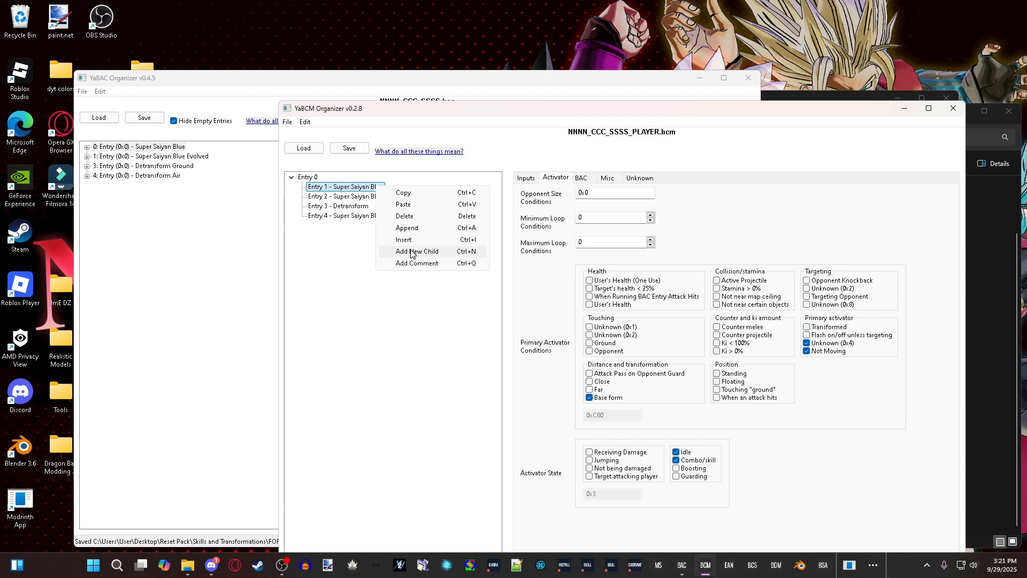
left_click(399, 204)
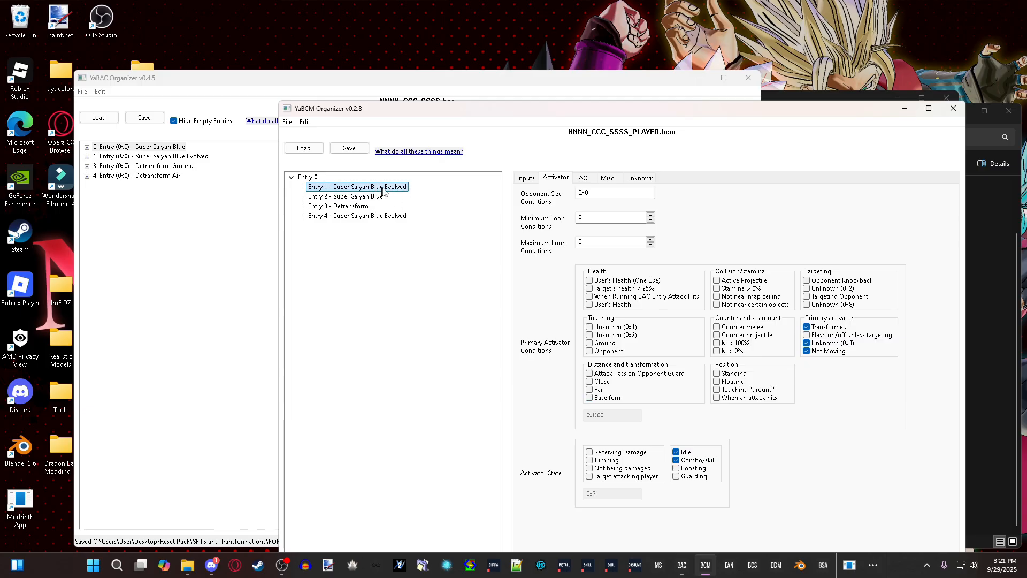
left_click(377, 196)
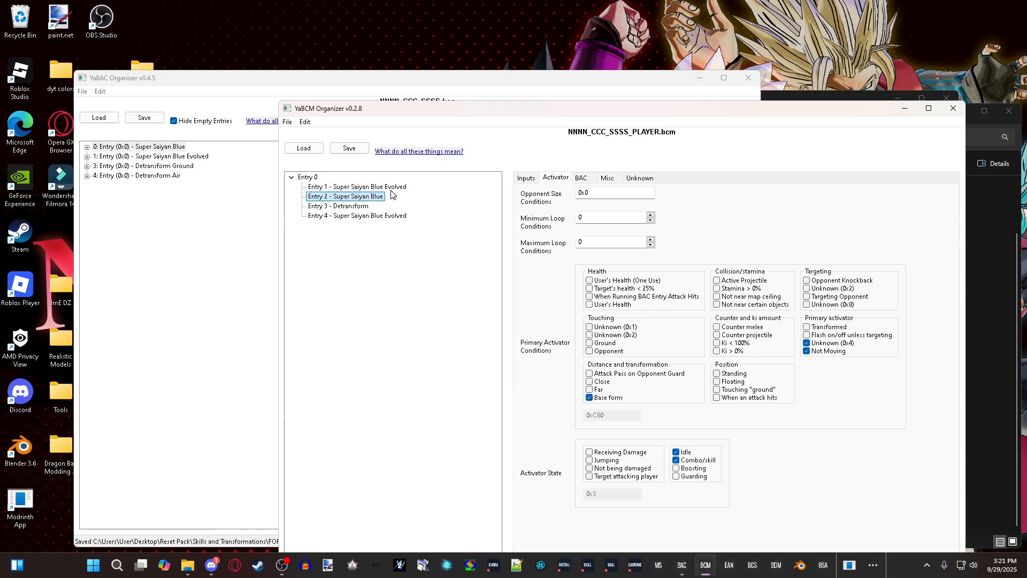
left_click(374, 187)
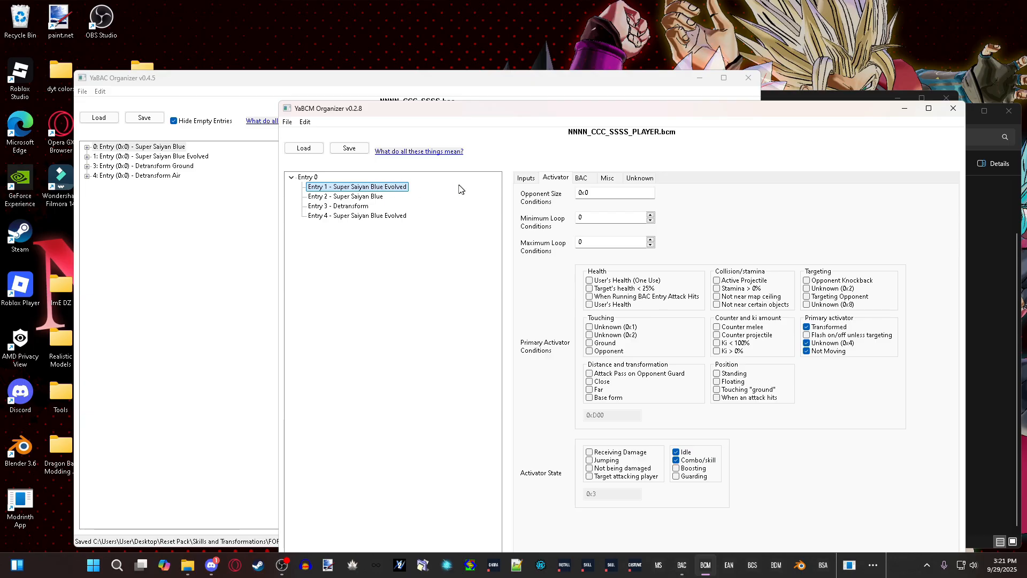
Step: Set Entry 1's user direction to Down and switch its activator condition from Transformed to Base form
left_click(527, 179)
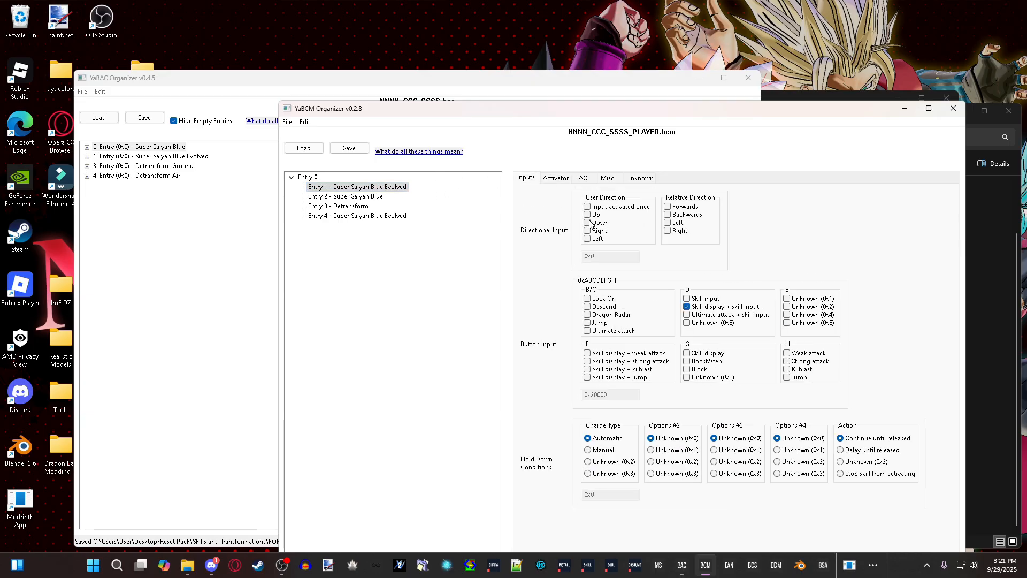
left_click(588, 223)
left_click(556, 178)
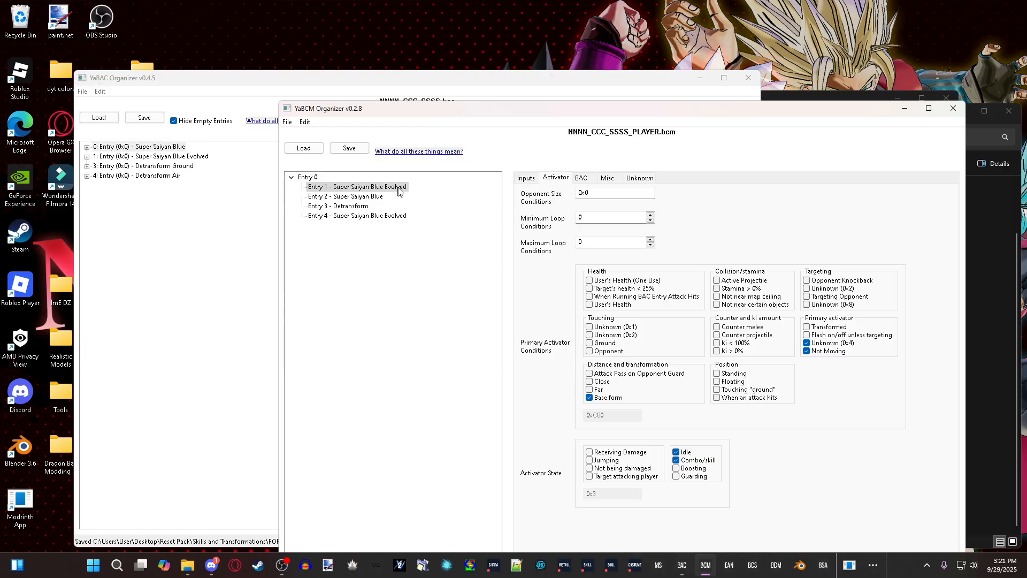
left_click(524, 178)
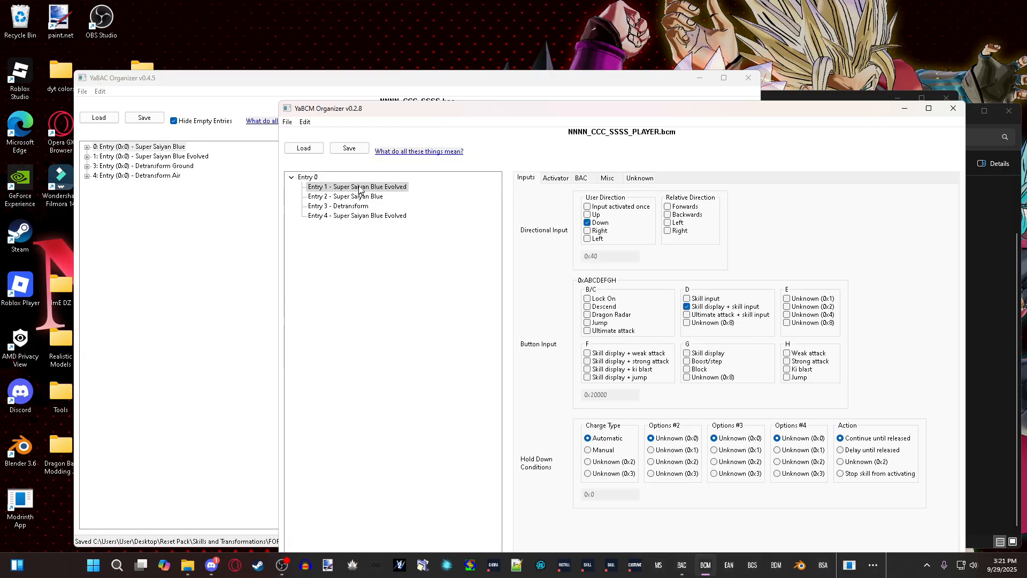
Step: Compare the directional inputs and primary activator conditions of Entries 1 through 4
left_click(389, 216)
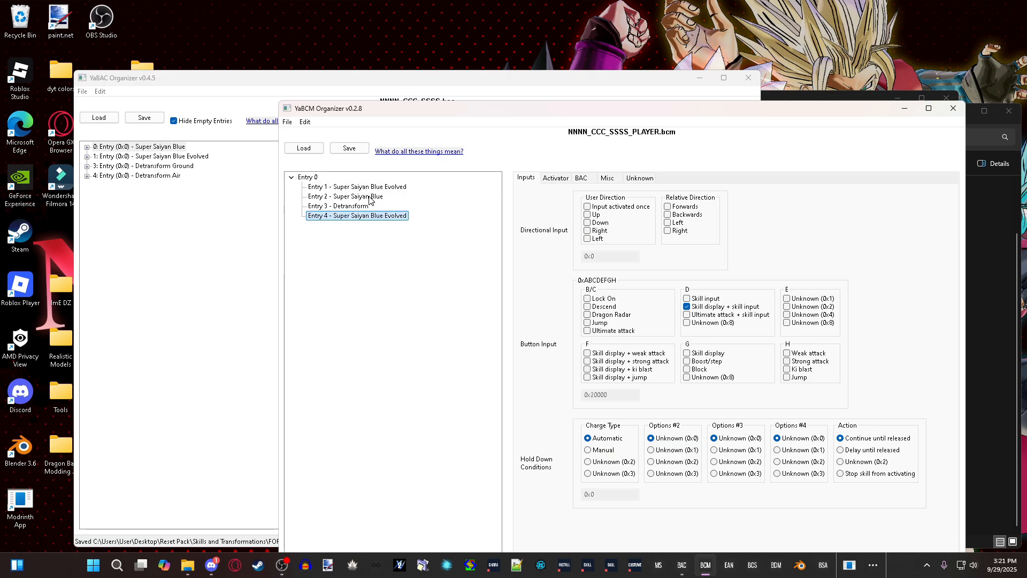
left_click(372, 197)
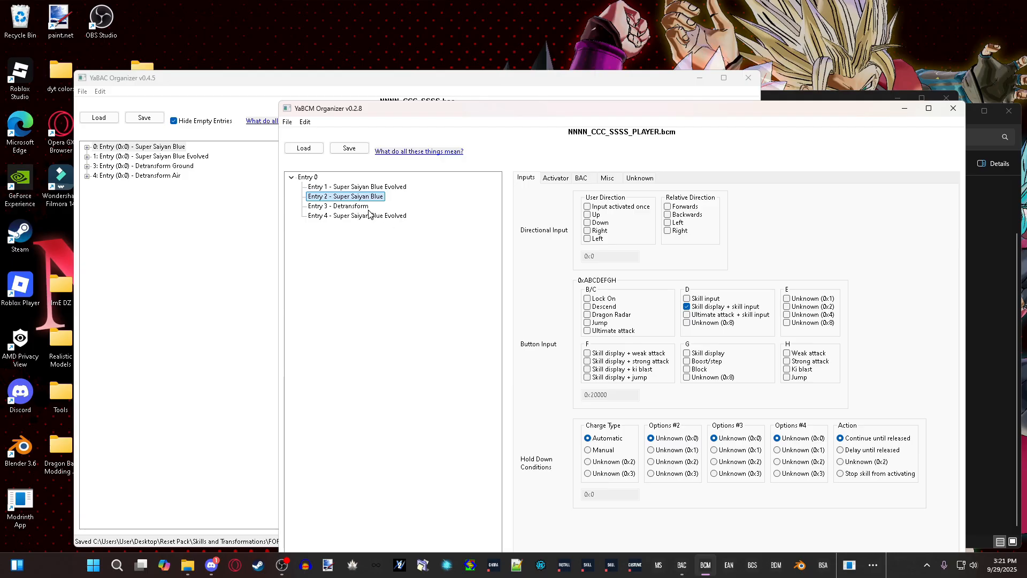
left_click(392, 216)
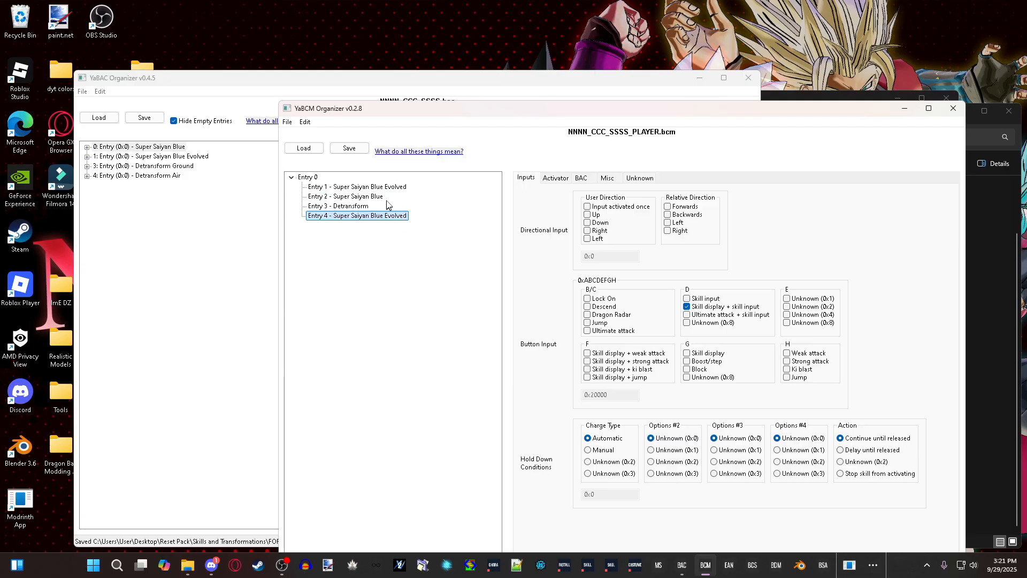
left_click(582, 179)
left_click(557, 180)
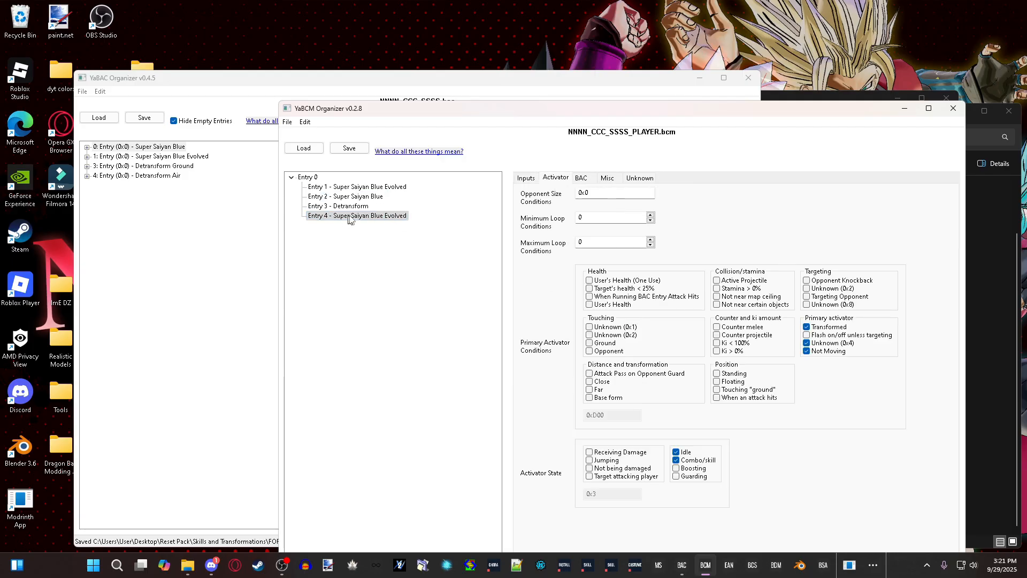
left_click(378, 188)
left_click(383, 206)
left_click(383, 216)
left_click(376, 196)
left_click(377, 188)
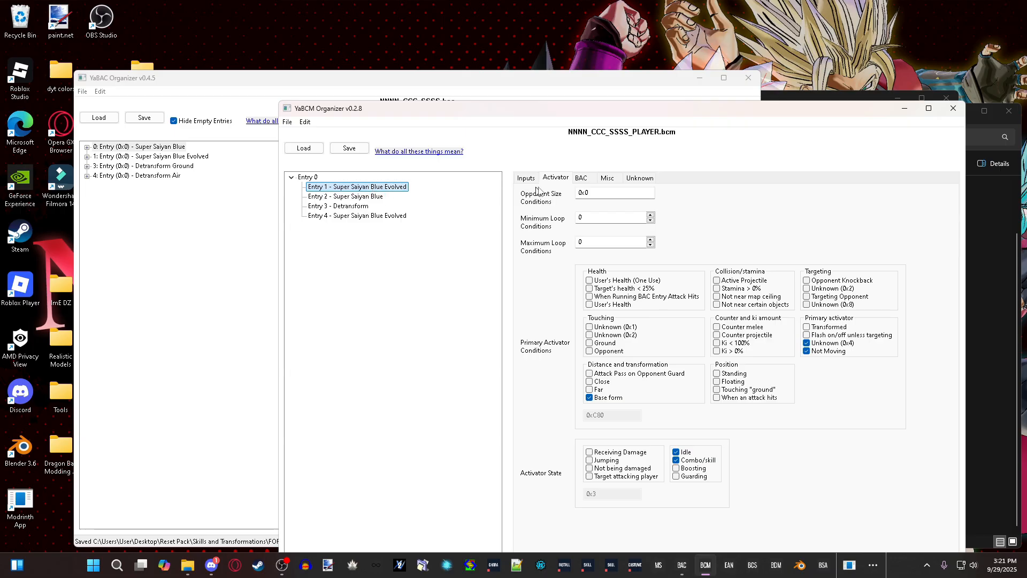
Step: Review Entry 1's miscellaneous settings and compare the Transformation Stage of Entry 2 with that of Entry 4
left_click(582, 178)
left_click(608, 177)
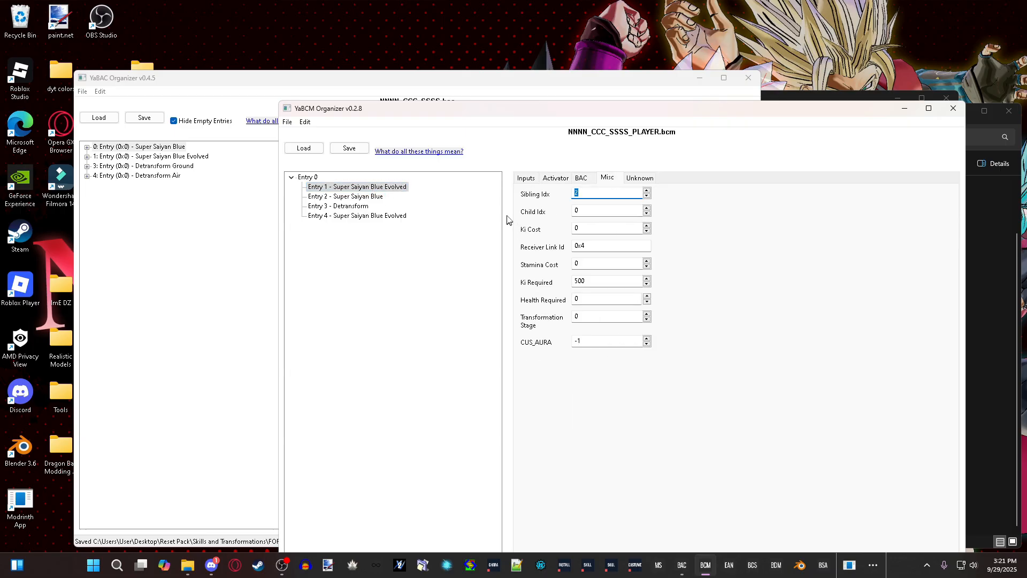
left_click(374, 198)
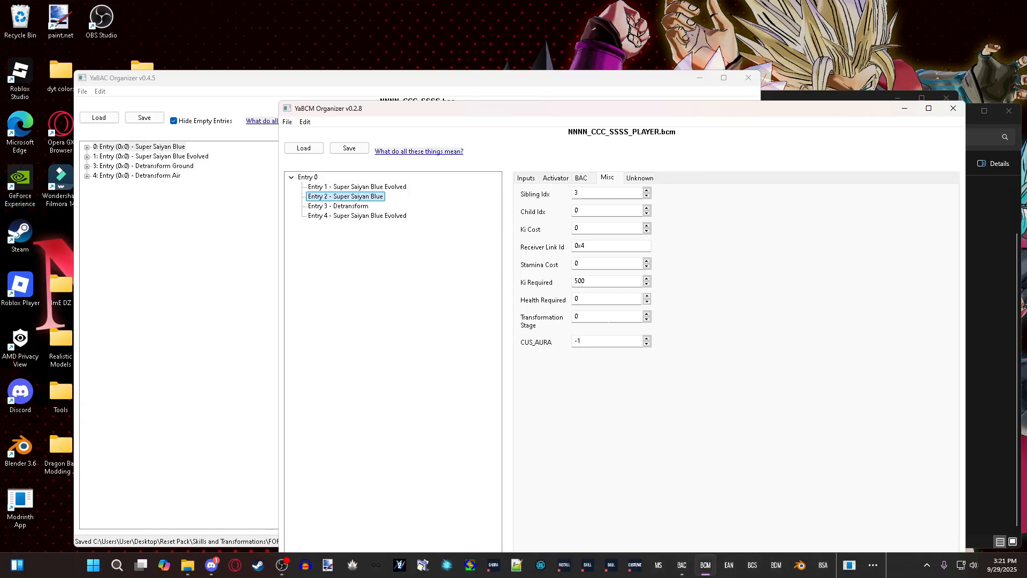
left_click(575, 318)
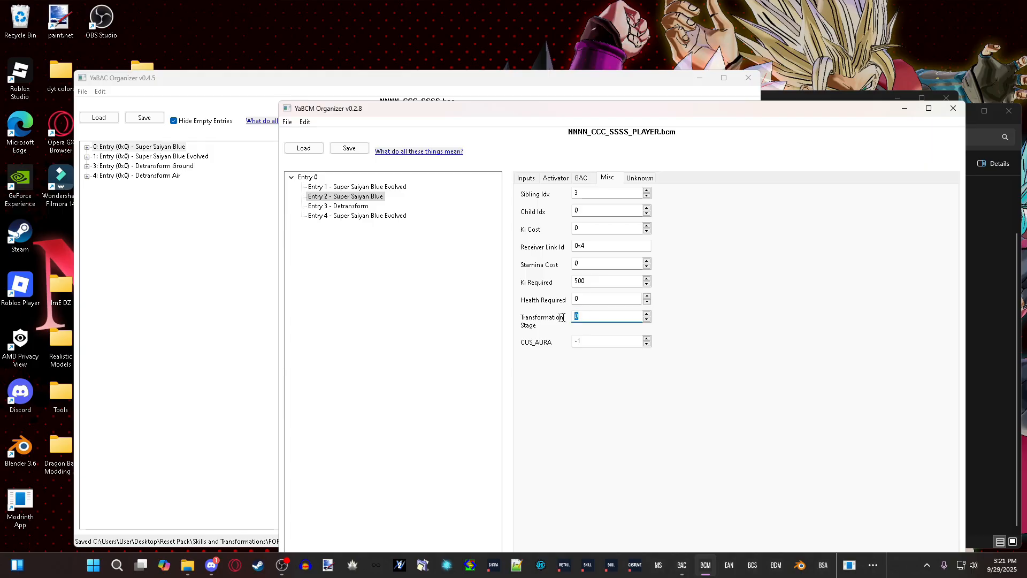
left_click(376, 196)
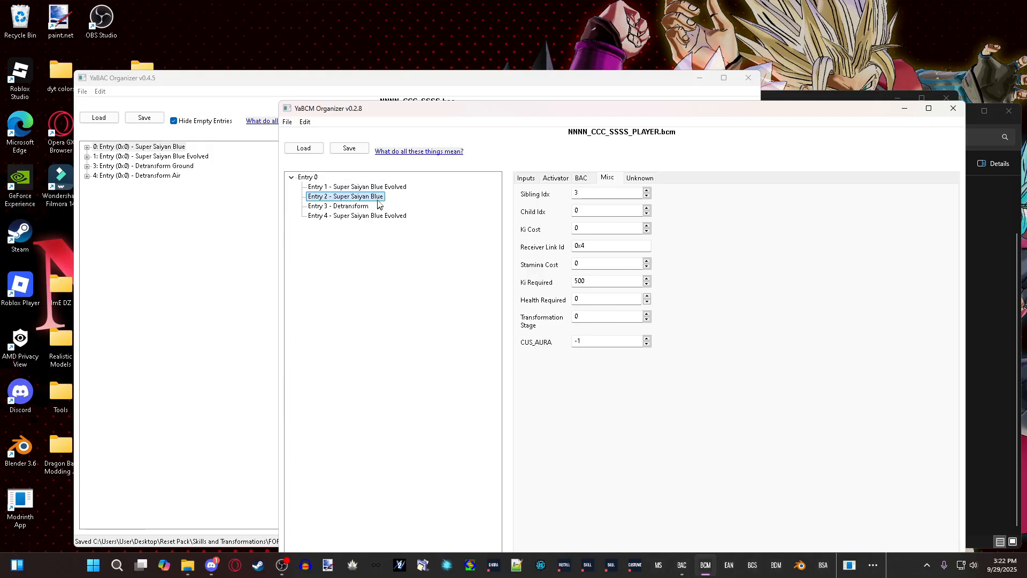
left_click(385, 218)
left_click(375, 199)
left_click(377, 216)
left_click(376, 199)
double_click(600, 320)
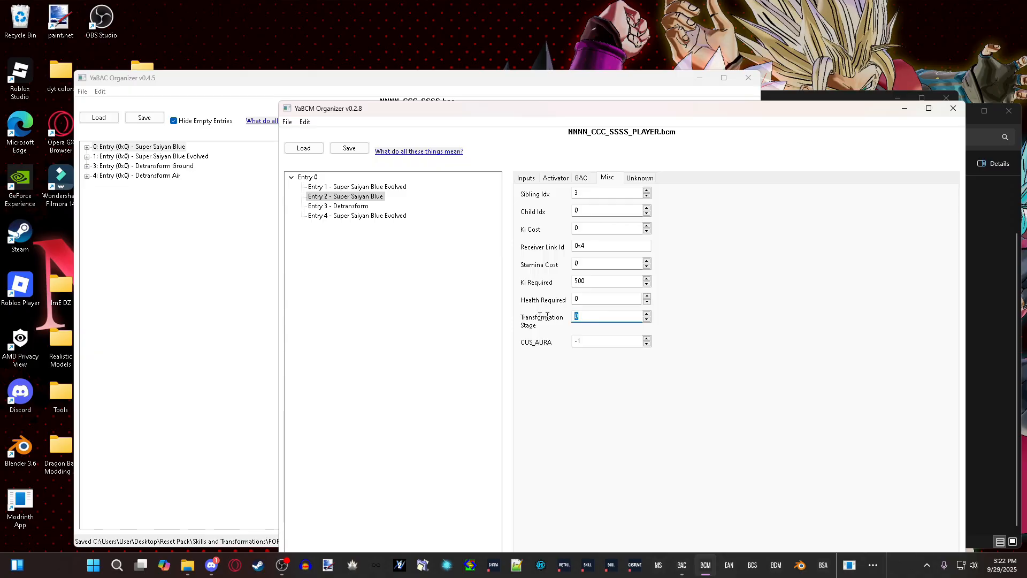
left_click(377, 200)
Step: Set the Transformation Stage to 1 for both Super Saiyan Blue Evolved entries, Entry 1 and Entry 4
left_click(396, 191)
left_click(578, 316)
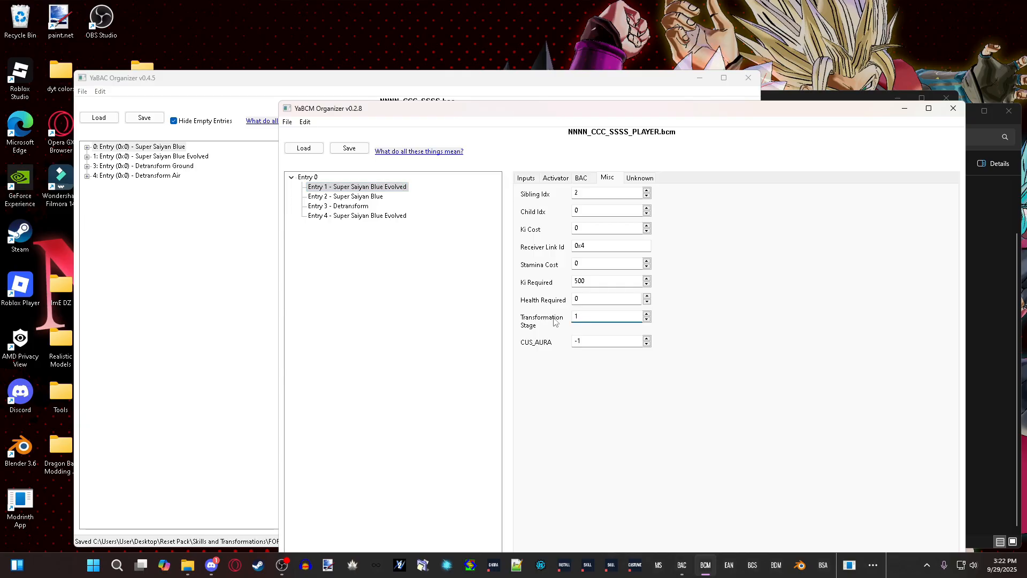
left_click(375, 215)
left_click(577, 316)
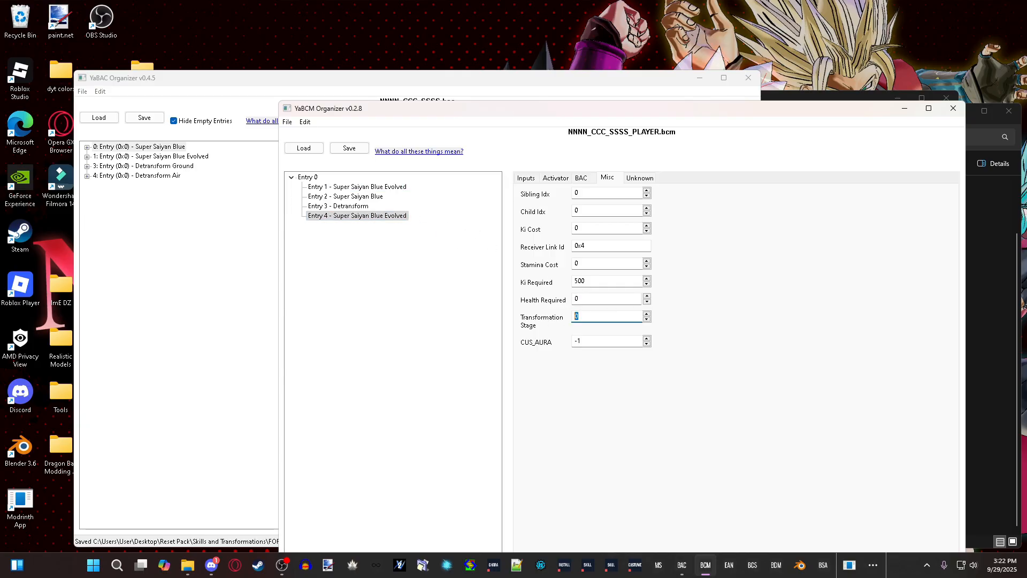
Step: Append another copied entry after Entry 4 and change its comment to Rose
left_click(349, 216)
right_click(356, 216)
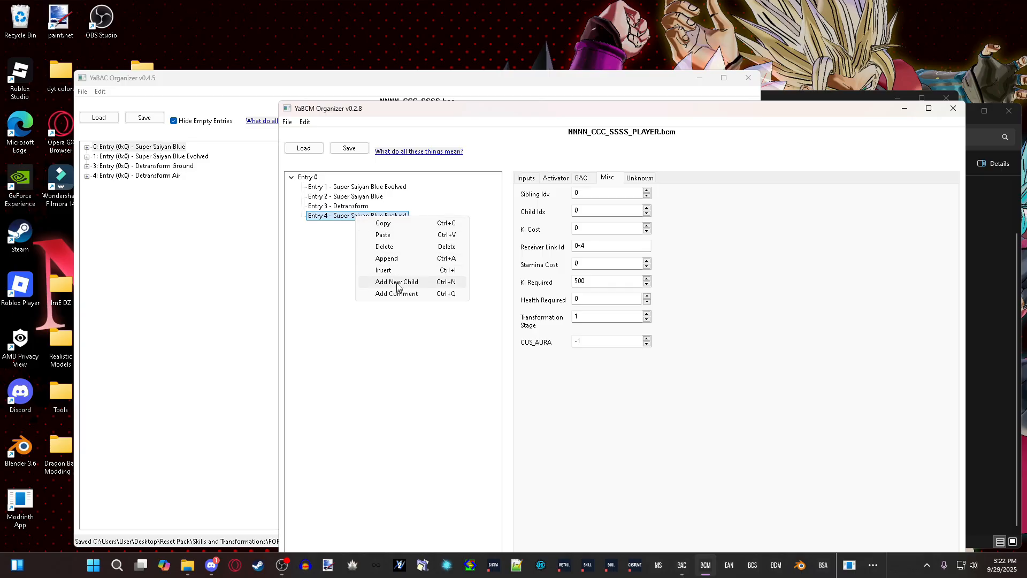
left_click(395, 263)
right_click(376, 226)
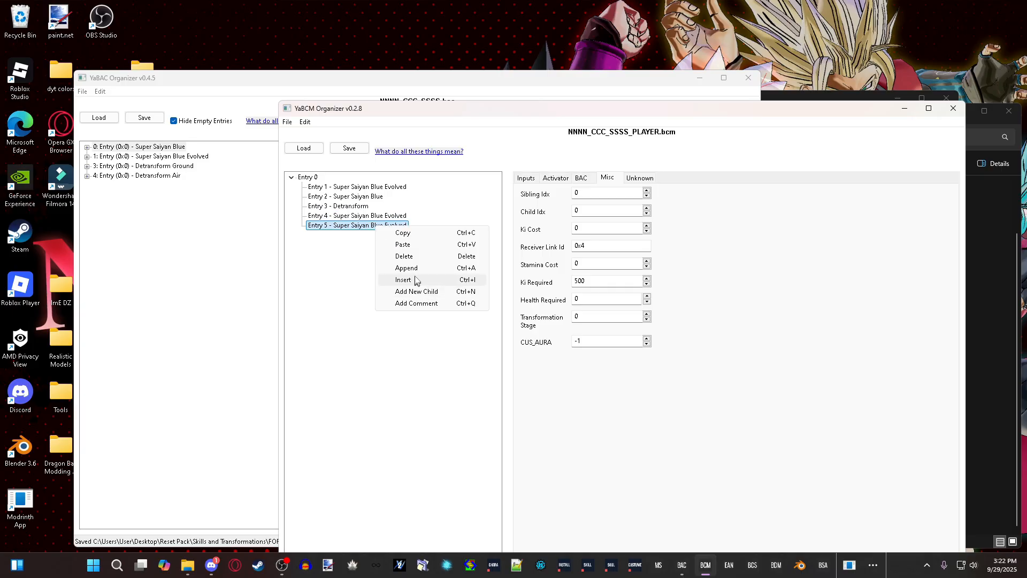
left_click(420, 303)
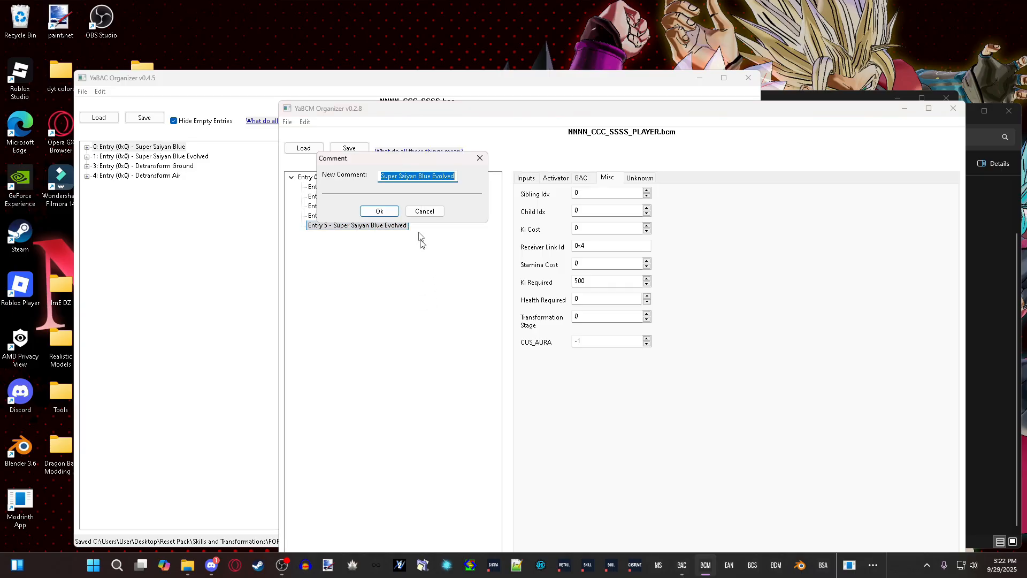
type("Rose")
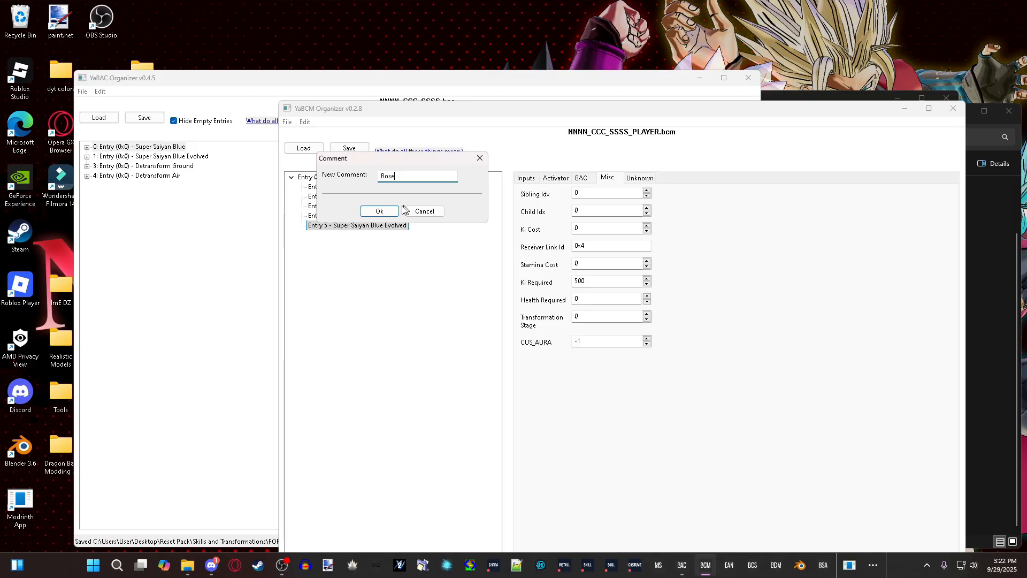
left_click(393, 212)
Step: Check Entry 4's Transformation Stage and set the Rose entry's Transformation Stage to 2
left_click(370, 216)
double_click(580, 317)
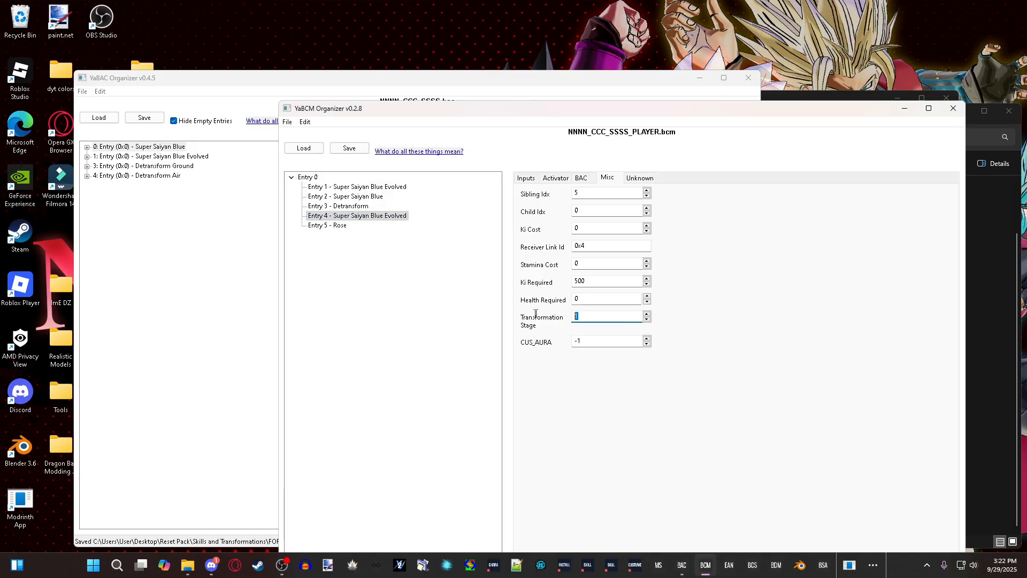
left_click(334, 225)
double_click(579, 317)
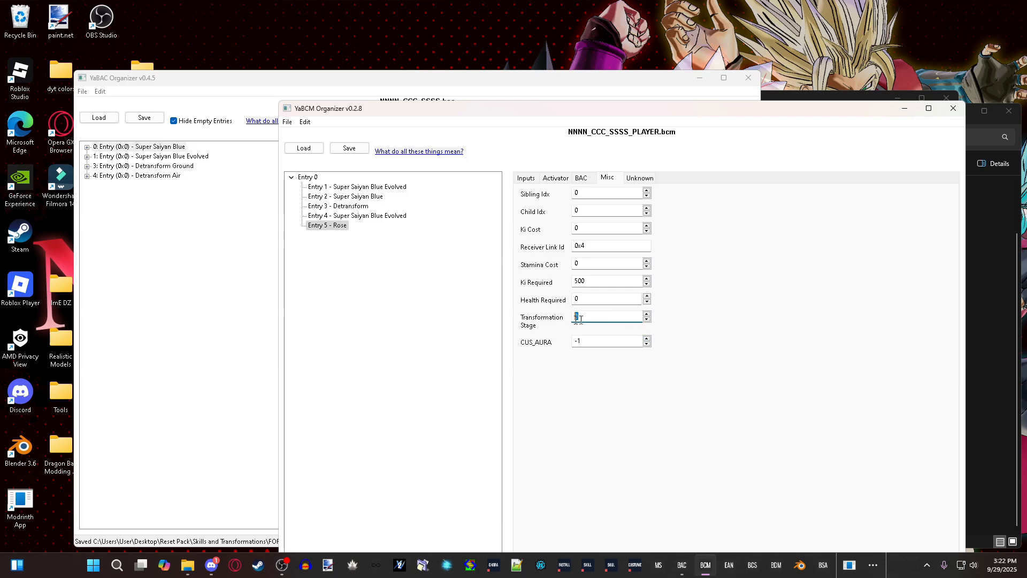
Step: Delete the example Rose entry, Entry 5
left_click(334, 226)
right_click(336, 225)
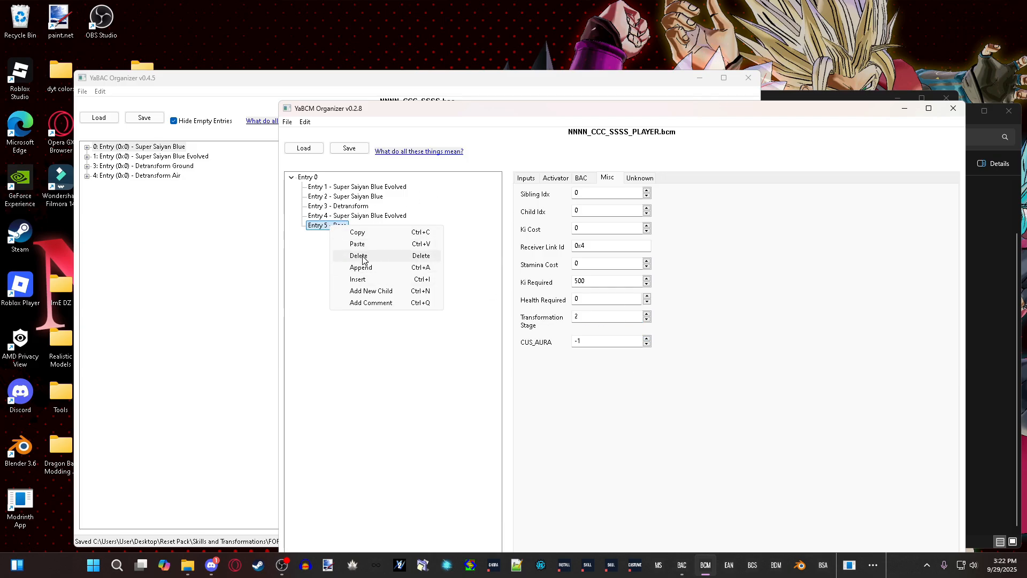
left_click(356, 255)
Step: Try a Stamina Cost of 100 for Entry 4 and reset it to 0
left_click(355, 207)
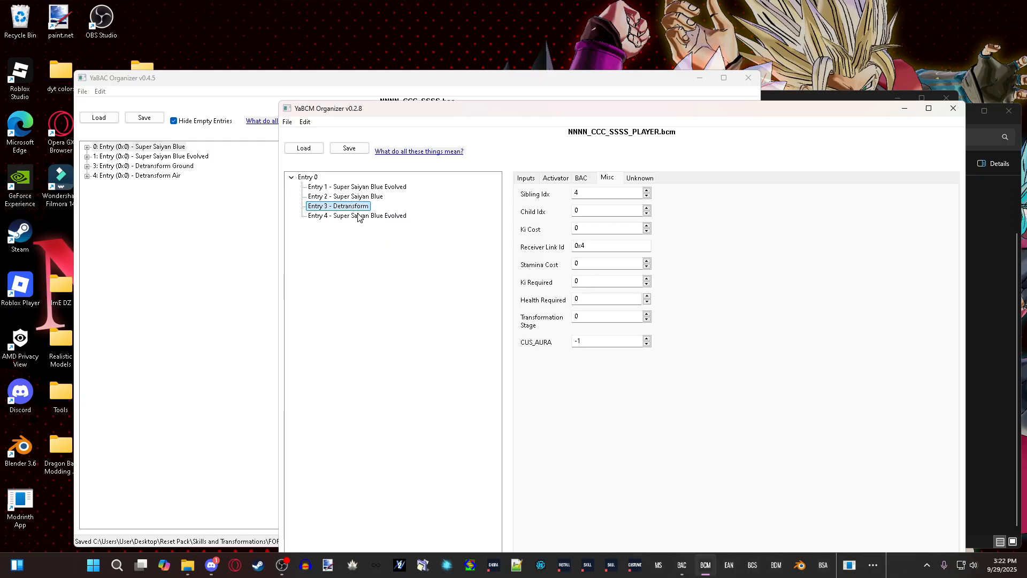
left_click(372, 216)
left_click_drag(595, 317, 557, 320)
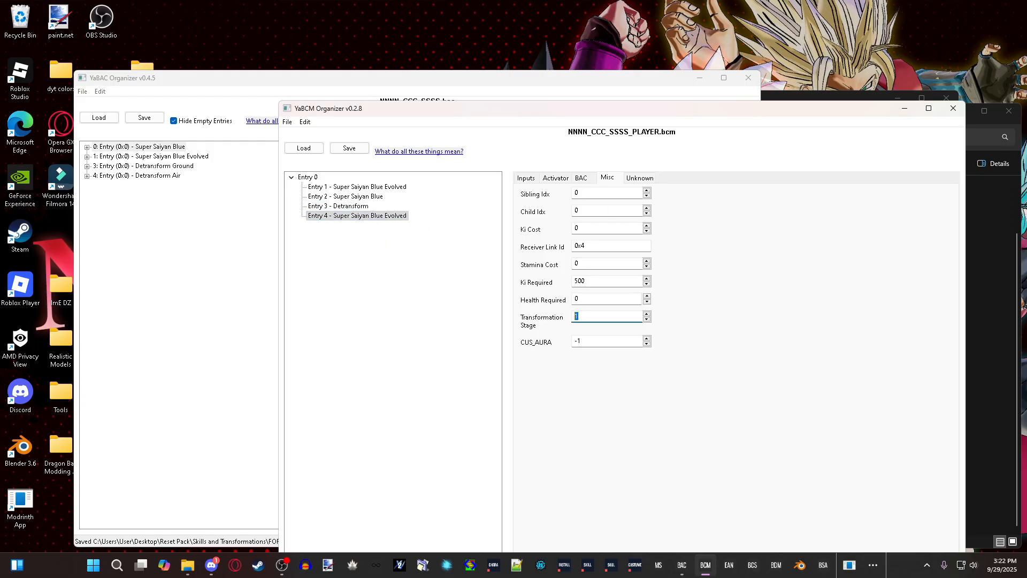
mouse_move(591, 283)
left_mouse_down()
mouse_move(573, 282)
mouse_move(574, 295)
mouse_move(550, 266)
left_mouse_up()
left_click_drag(588, 263, 539, 264)
key("Tab")
key("shift+Tab")
key("Tab")
left_click(593, 282)
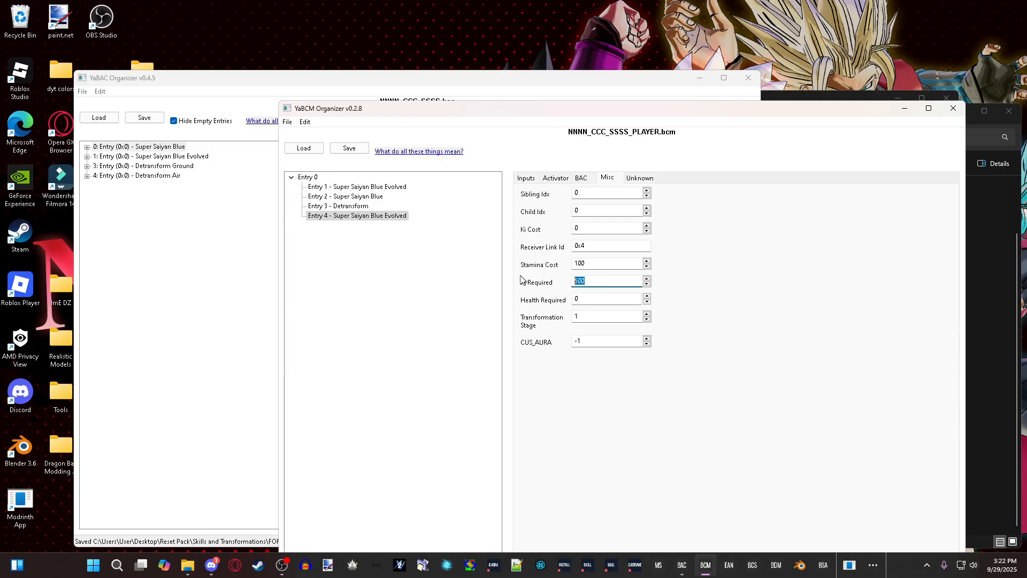
key("shift+Tab")
double_click(573, 261)
type("0")
Step: Try a Ki Cost of 500 for Entry 4, reset it to 0, and check the Health Required setting
double_click(603, 226)
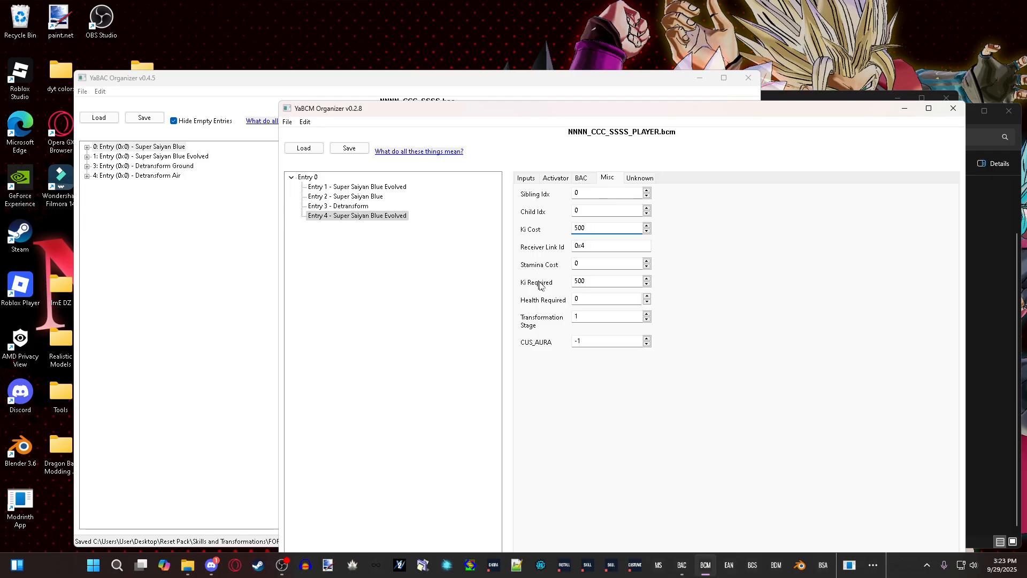
left_click_drag(591, 299, 548, 300)
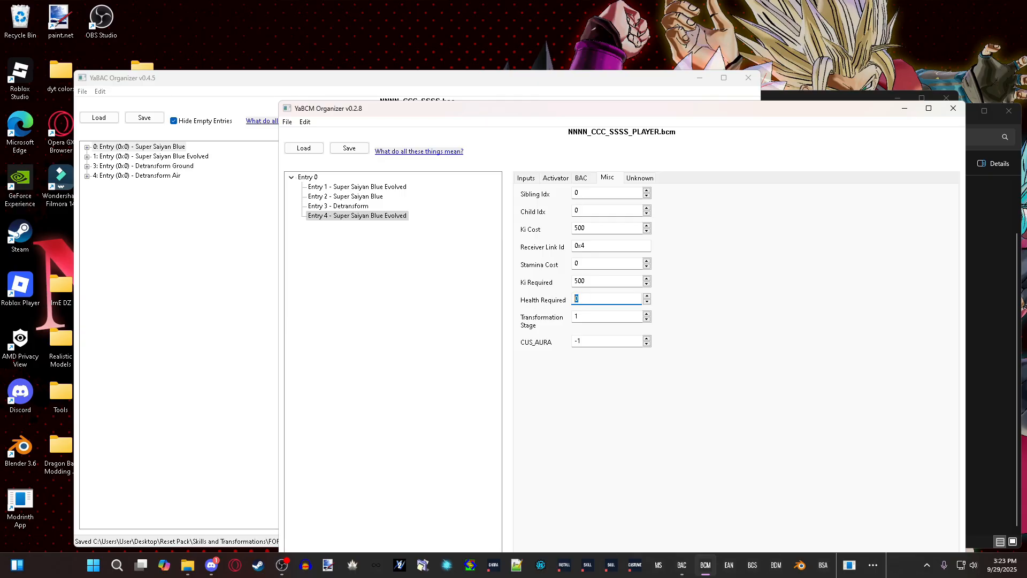
left_click_drag(590, 228, 543, 232)
type("0")
left_click_drag(615, 299, 537, 309)
left_click(608, 316)
left_click_drag(607, 299, 567, 296)
Step: Save the BCM over NNNN_CCC_SSSS_PLAYER in the Super Saiyan Blue SKILL folder, replacing the existing file
left_click(350, 148)
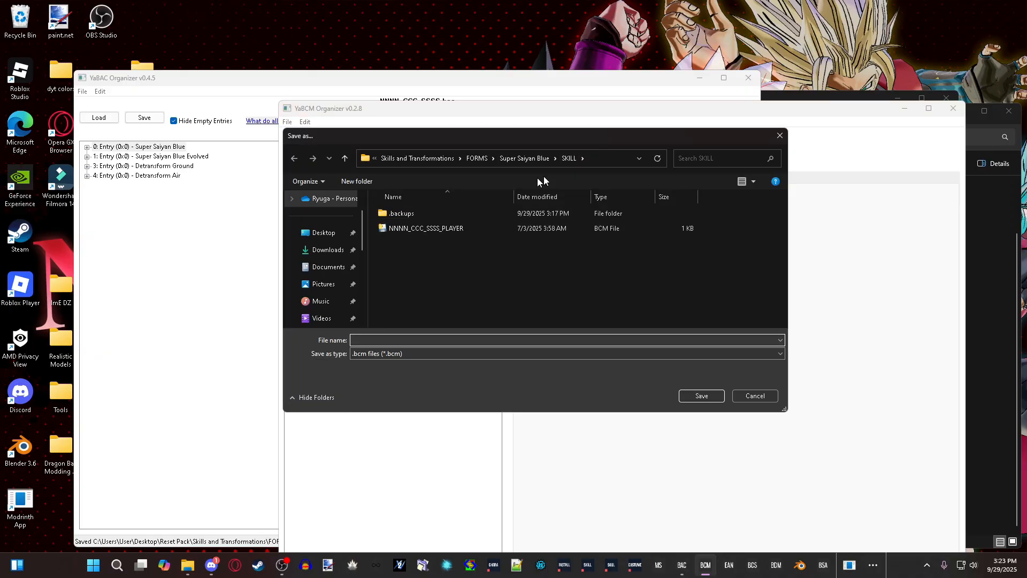
left_click(442, 230)
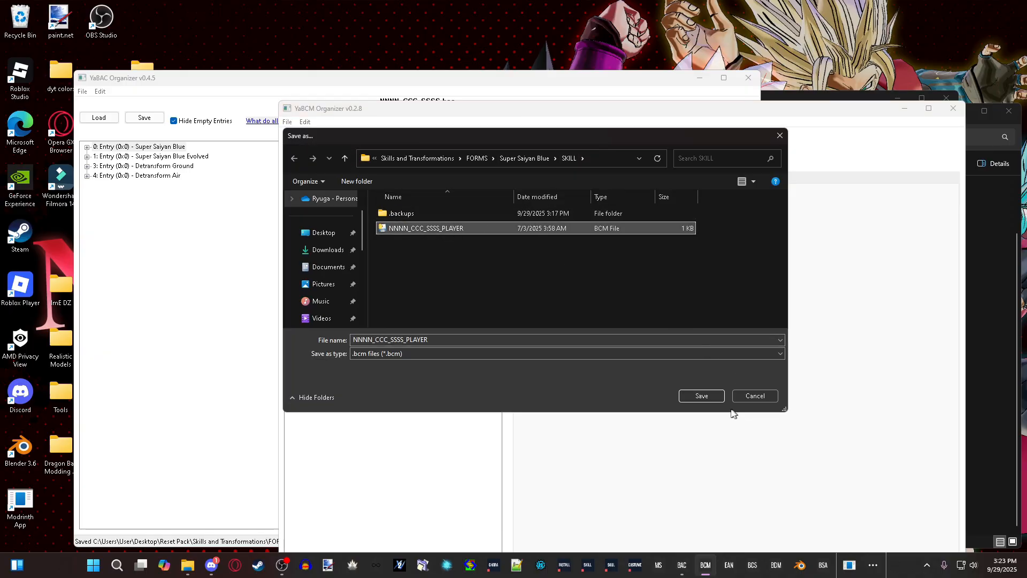
left_click(701, 396)
left_click(745, 349)
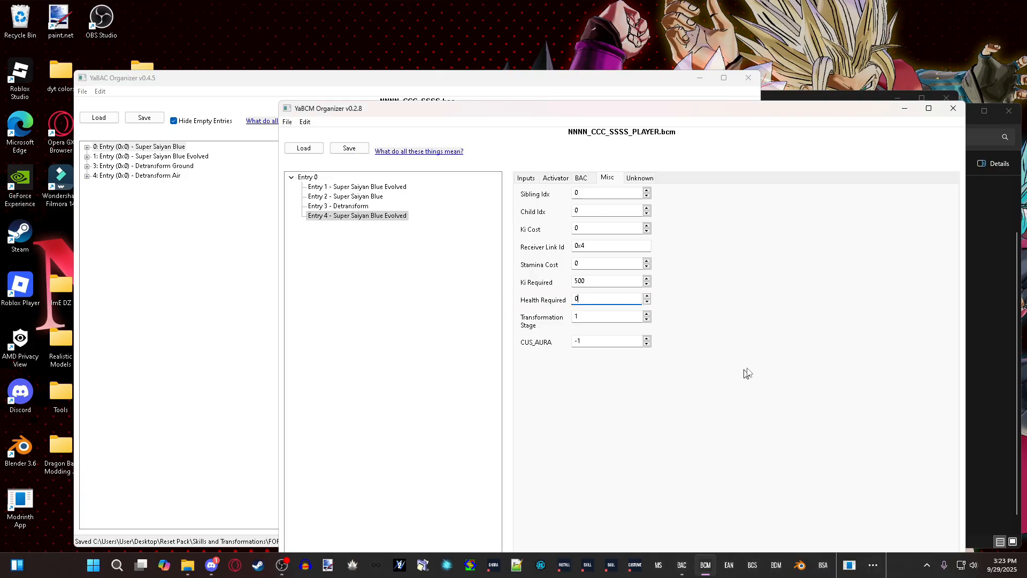
Step: Switch to XV2 Skill Creator and open the Super Saiyan Blue X2M file from Reset Pack's Skills and Transformations/FORMS folder
left_click(588, 565)
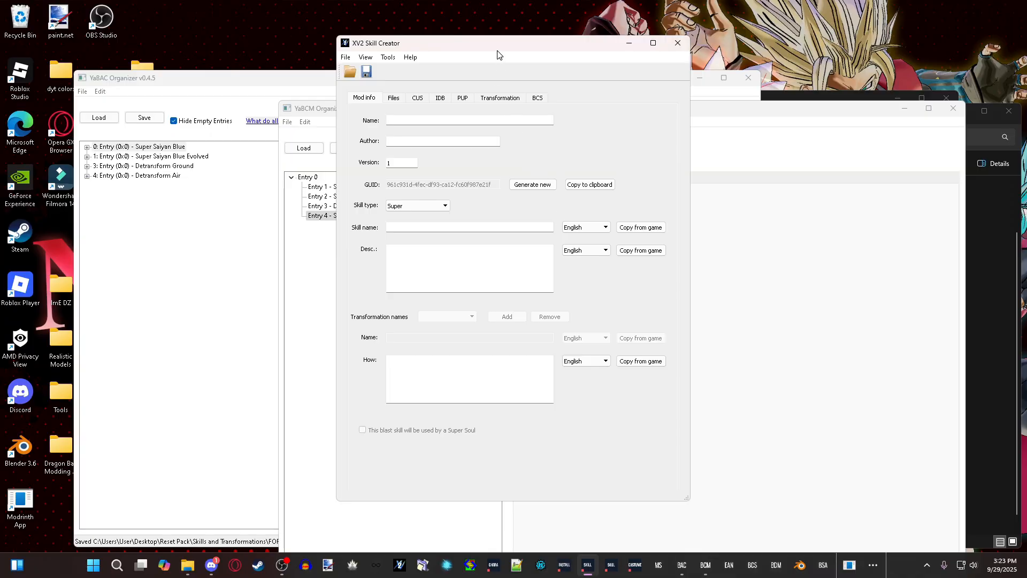
left_click_drag(497, 53, 798, 73)
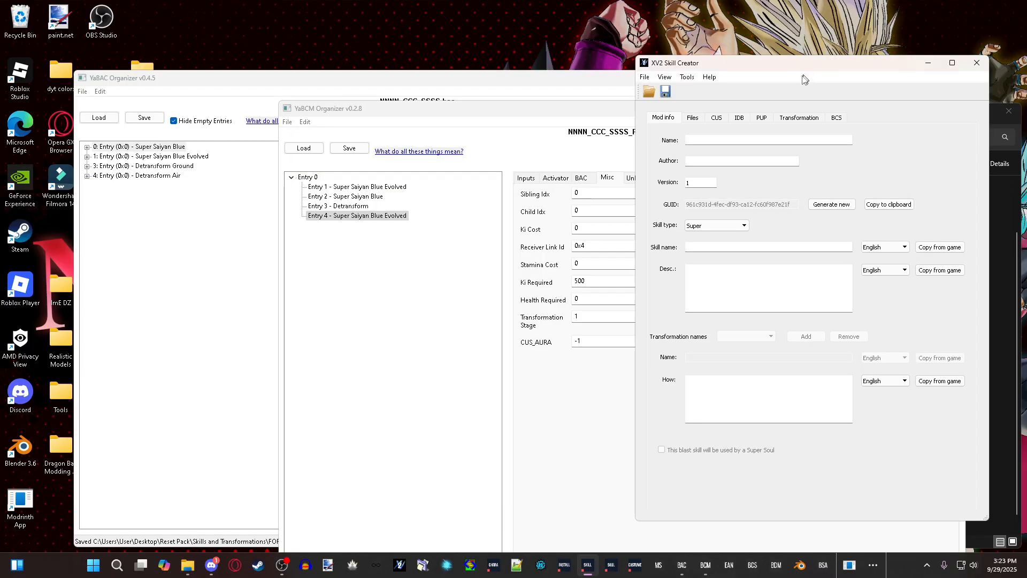
left_click(650, 92)
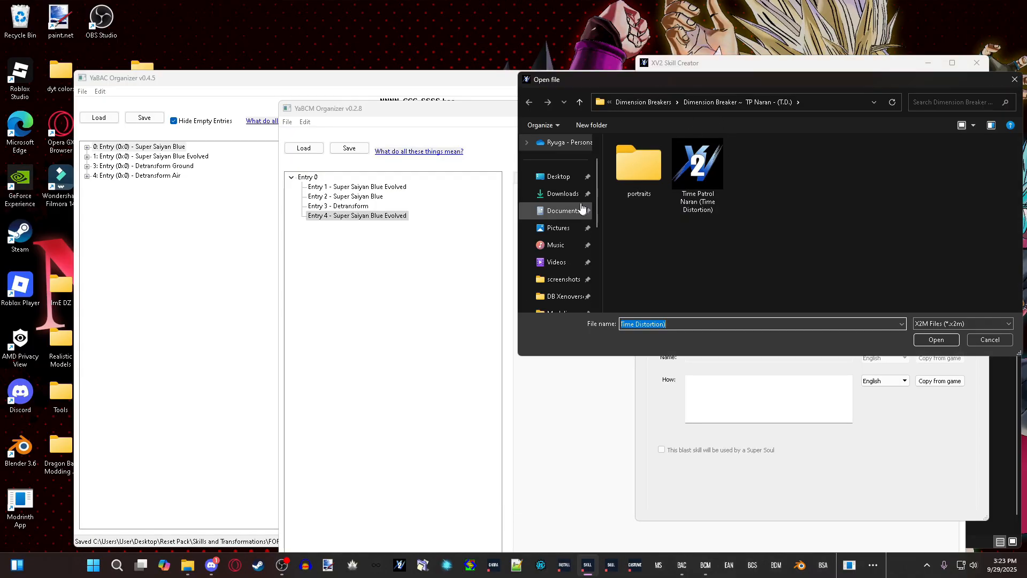
left_click(561, 177)
left_click(643, 261)
double_click(643, 261)
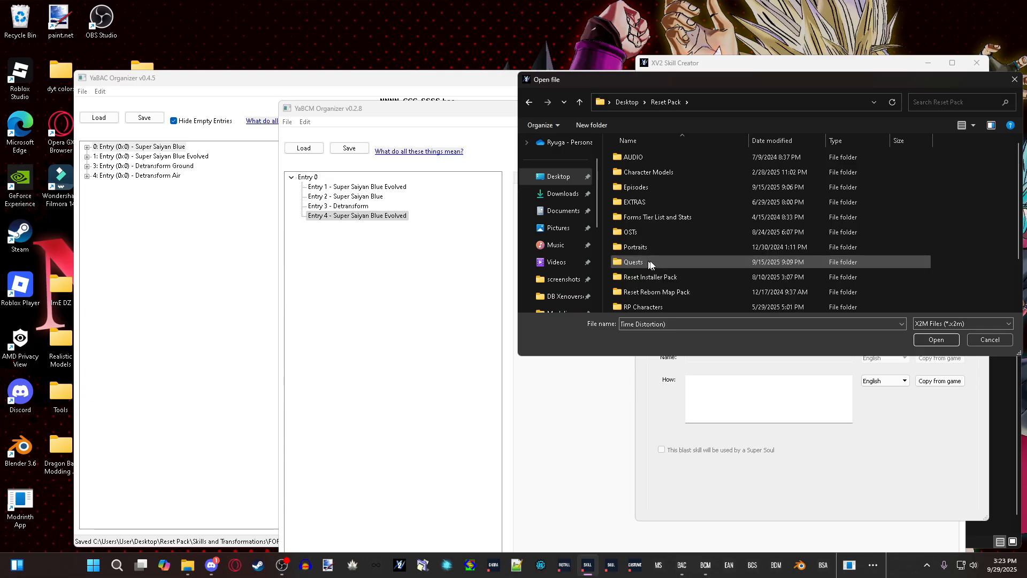
scroll(650, 264, "down", 3)
double_click(660, 264)
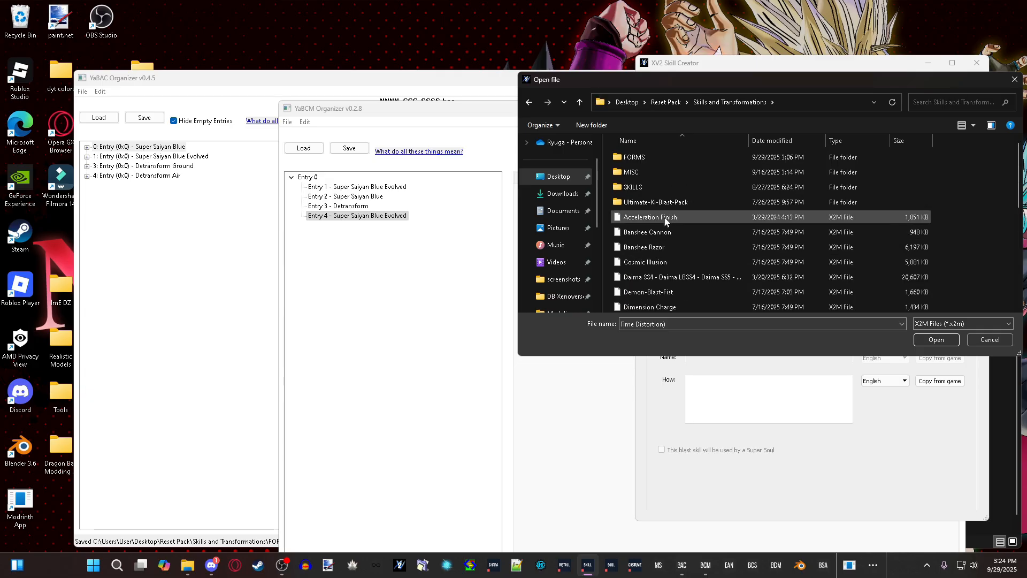
double_click(637, 201)
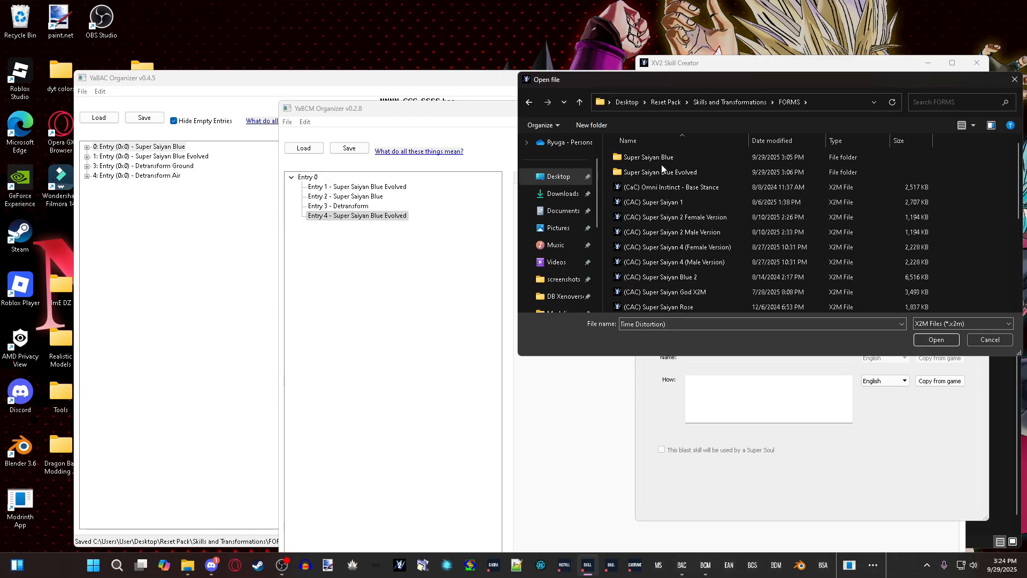
scroll(667, 192, "down", 5)
left_click(666, 292)
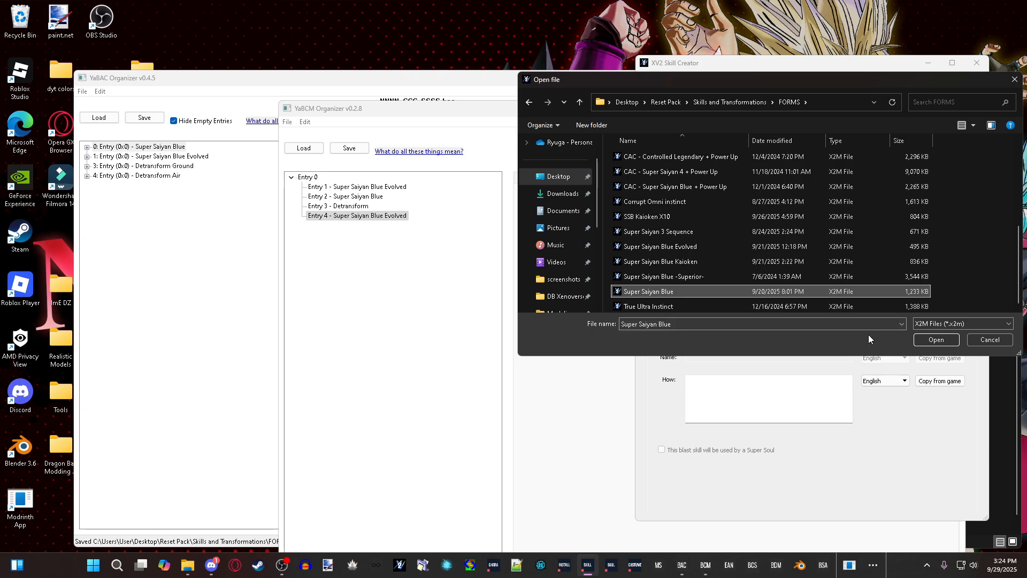
left_click(935, 340)
Step: Change the mod name to Super Saiyan Blue + Super Saiyan Blue Evolved and add the second creator's name to the author credit
left_click_drag(758, 140, 734, 141)
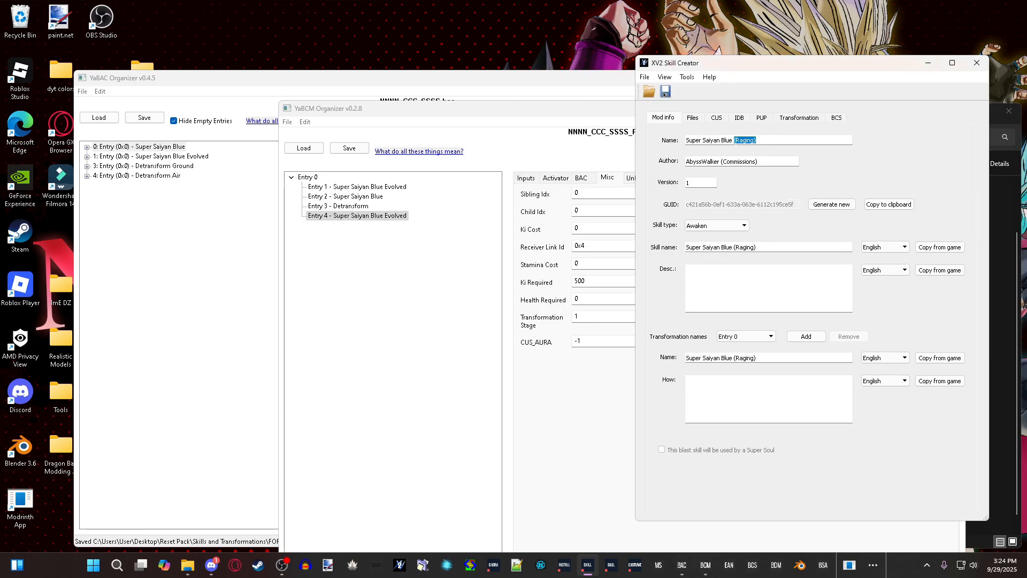
key("BackSpace")
left_click(761, 161)
type("/ Rabuta")
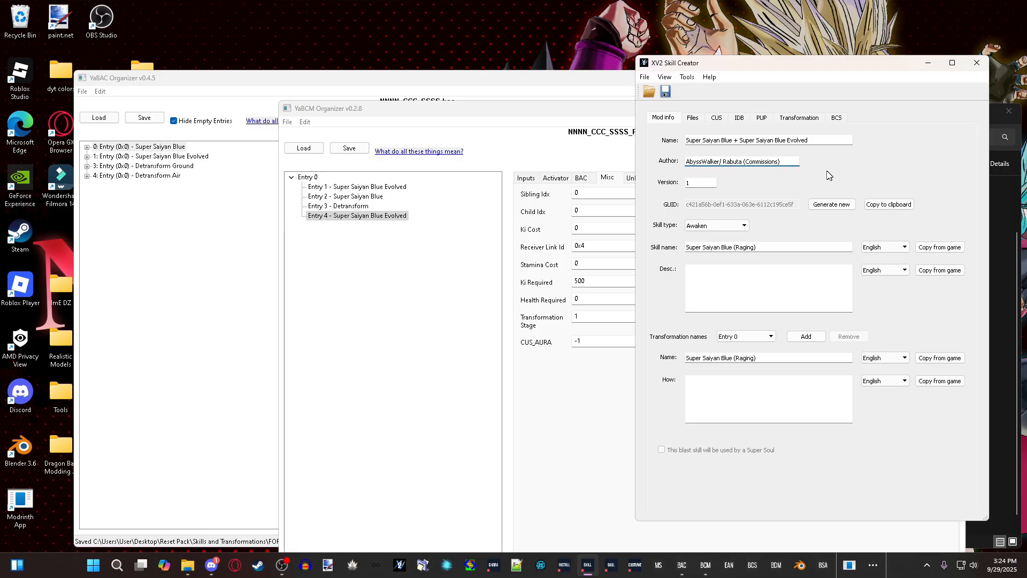
Step: Generate a new GUID for the mod
left_click(828, 207)
left_click(829, 207)
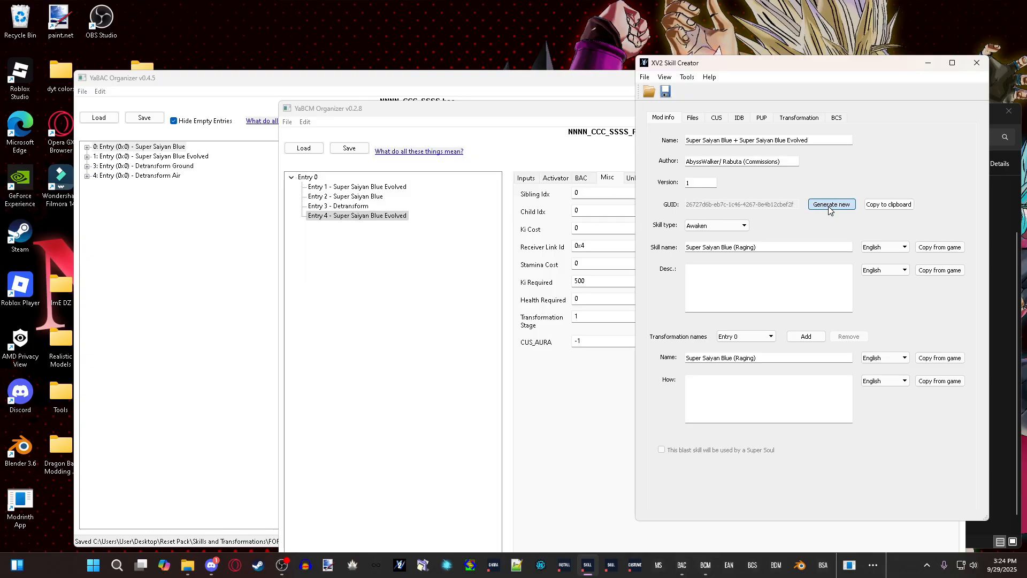
left_click(829, 207)
left_click(828, 206)
left_click(827, 206)
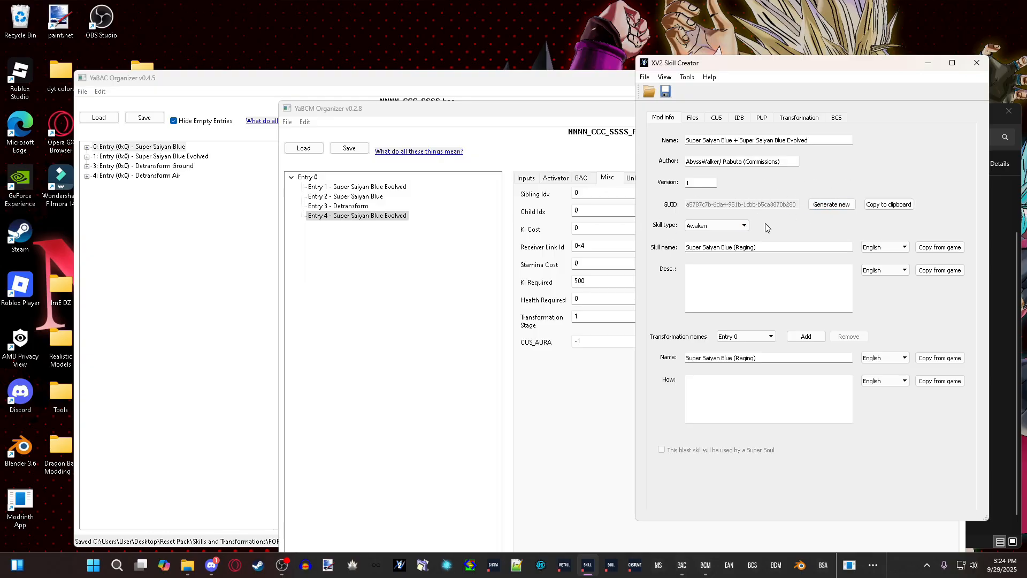
Step: Copy the mod name, Super Saiyan Blue + Super Saiyan Blue Evolved, into the skill name and the Entry 0 transformation name
left_click_drag(809, 140, 622, 147)
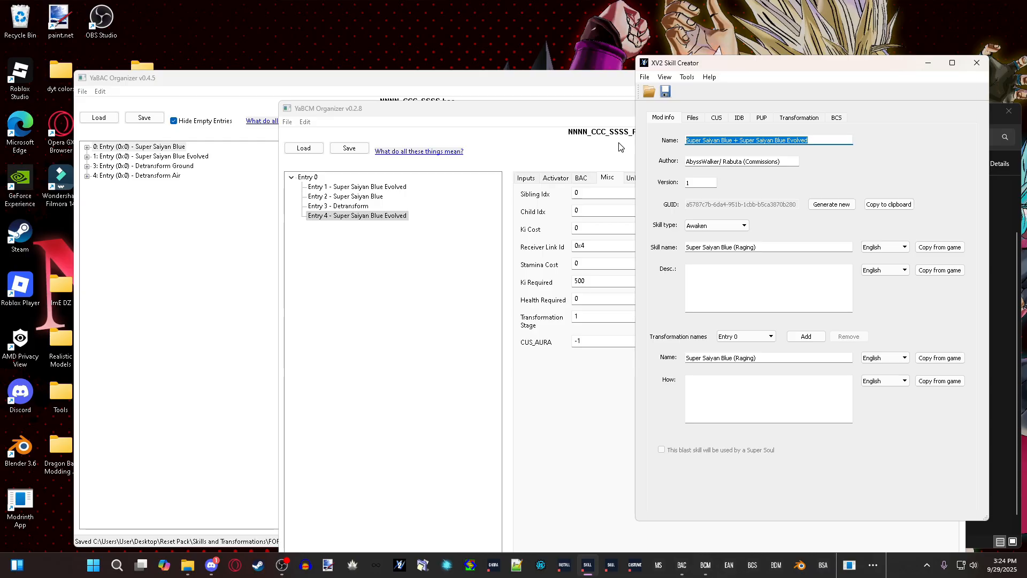
key("ctrl+c")
left_click(762, 247)
key("ctrl+a")
key("ctrl+v")
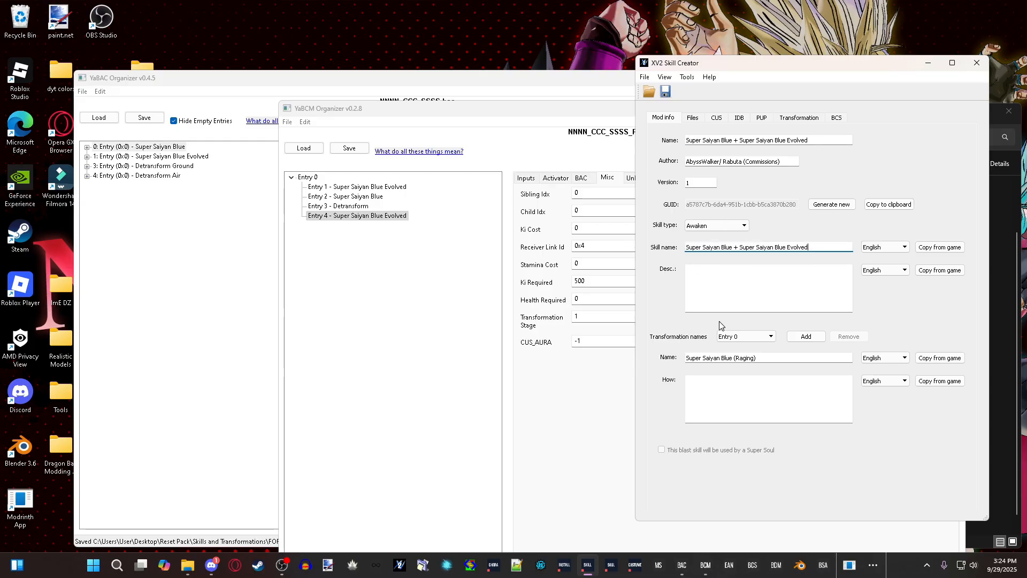
left_click(760, 357)
key("ctrl+a")
key("ctrl+v")
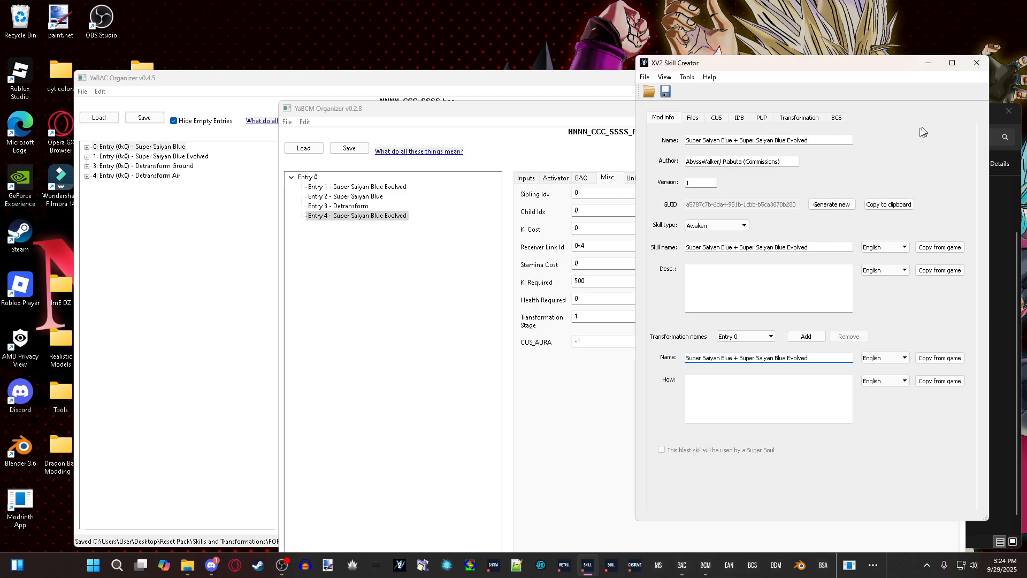
Step: Set the skill files directory to the SKILL folder inside FORMS/Super Saiyan Blue
left_click(692, 120)
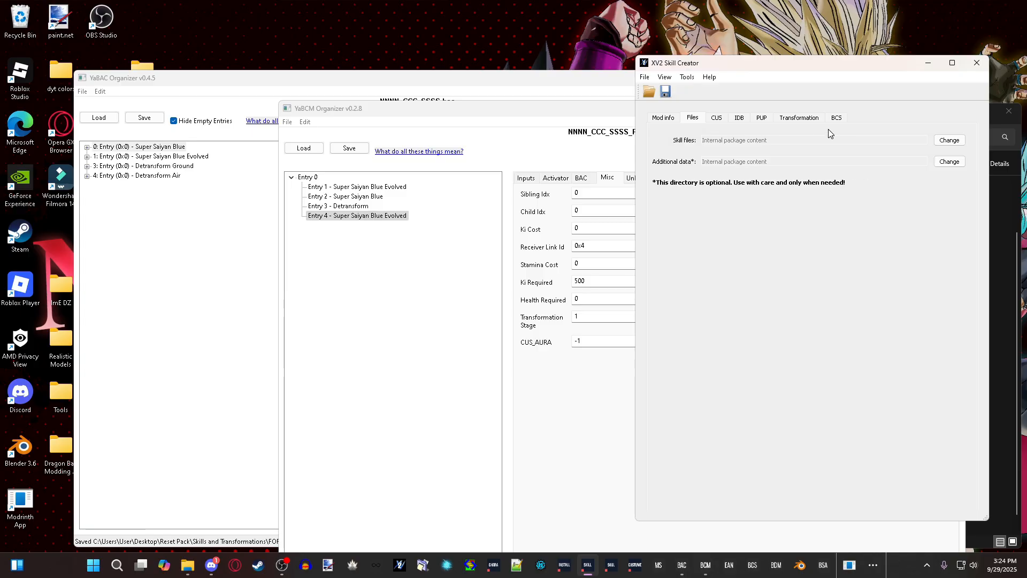
left_click(950, 141)
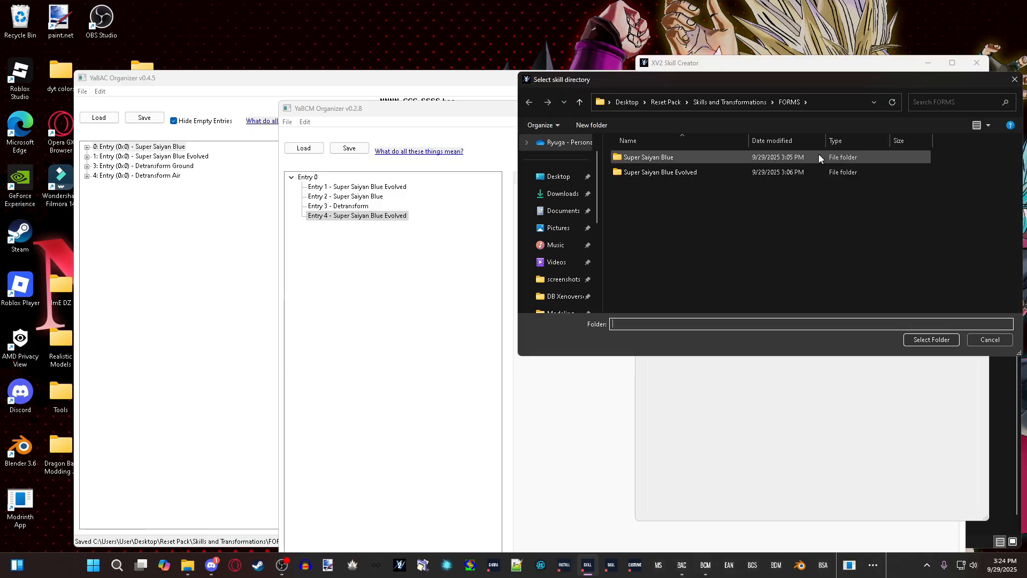
double_click(675, 162)
left_click(642, 172)
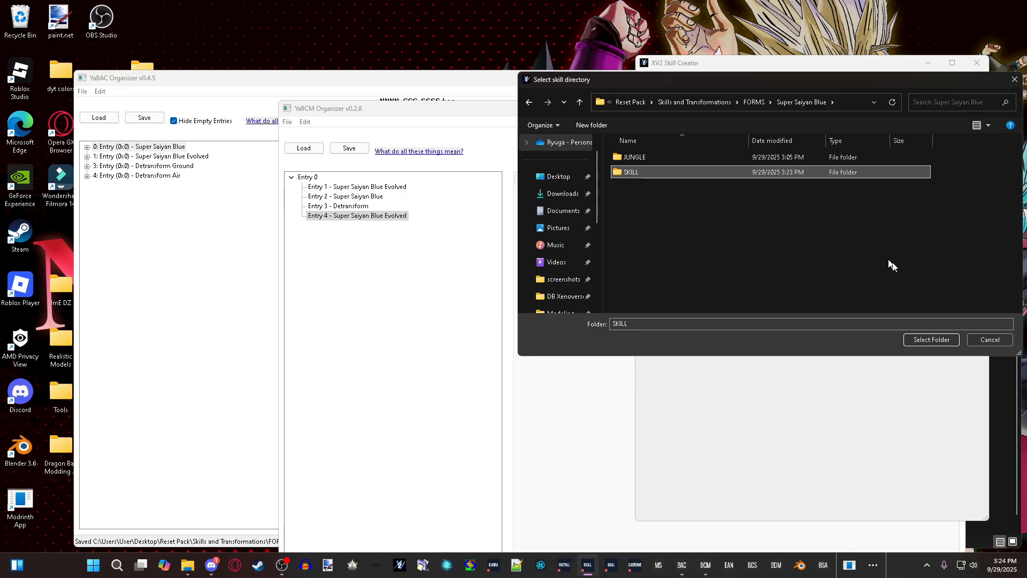
left_click(937, 339)
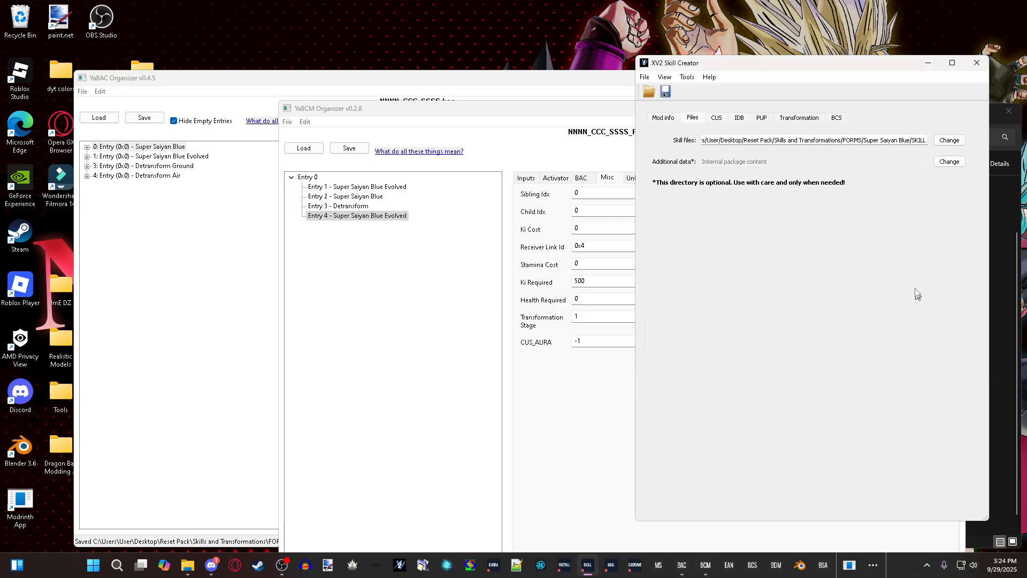
Step: Set the additional data directory to the Super Saiyan Blue JUNGLE folder and recheck the skill files directory
left_click(955, 162)
left_click(650, 154)
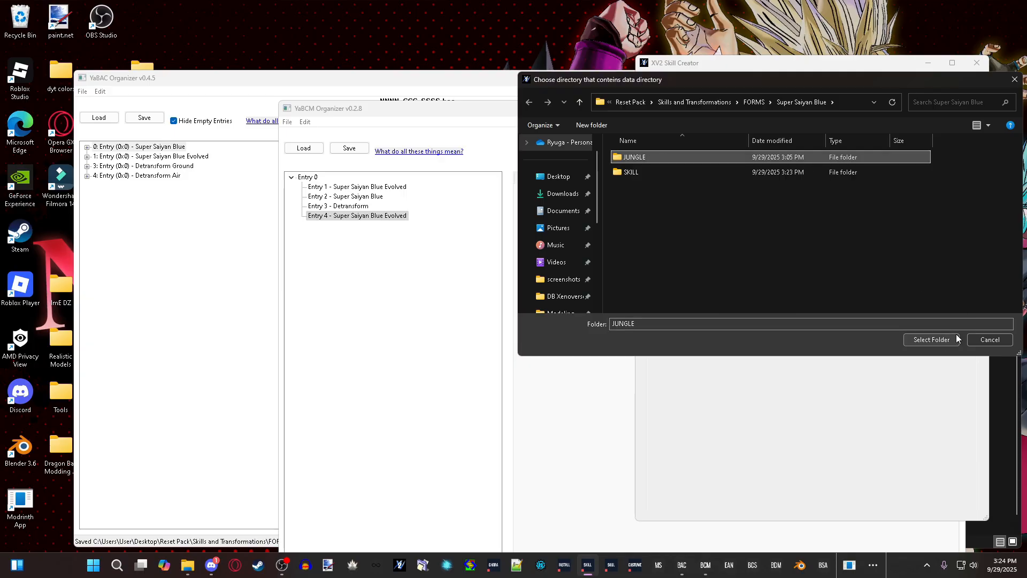
left_click(938, 339)
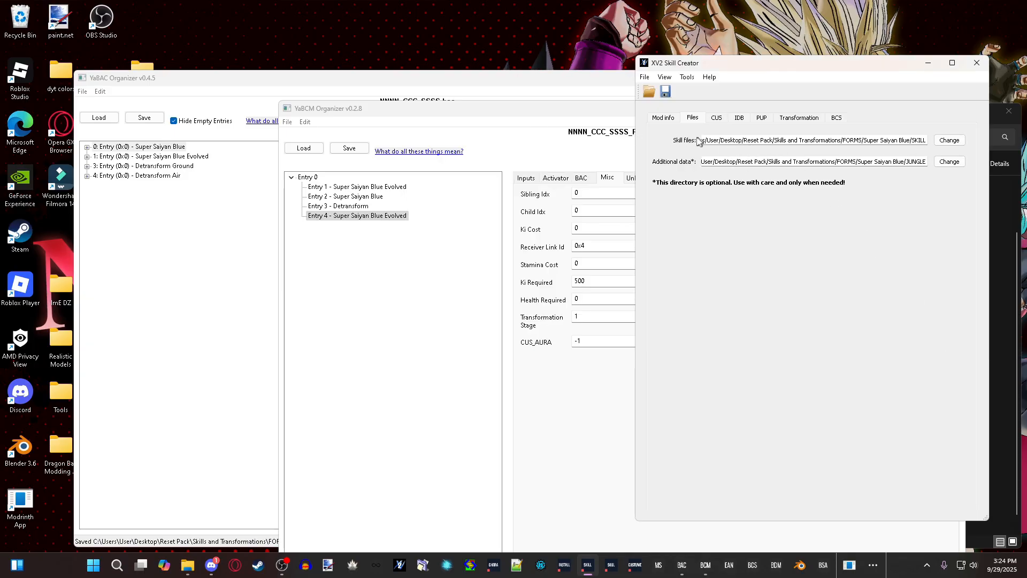
left_click(950, 143)
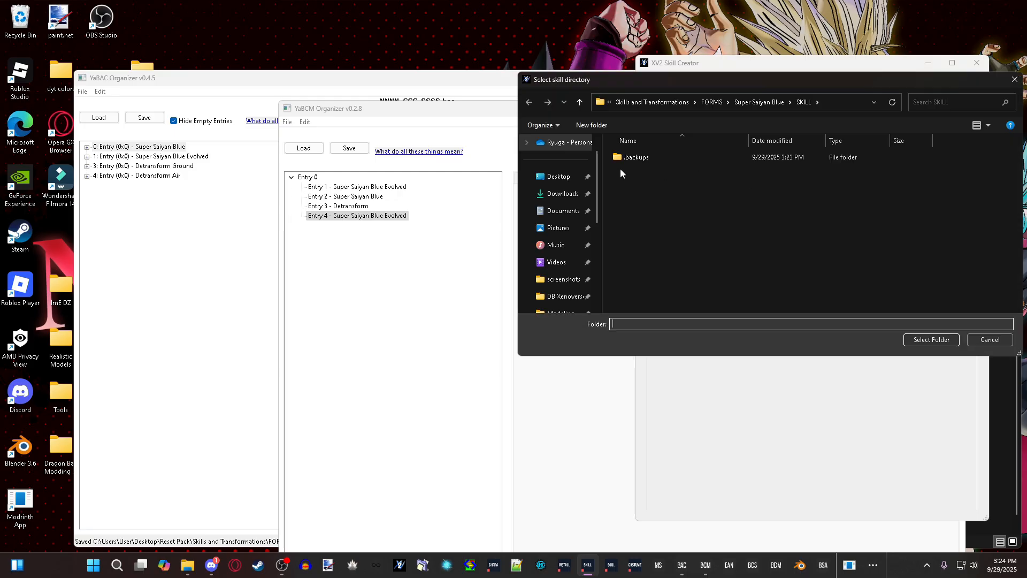
left_click(977, 337)
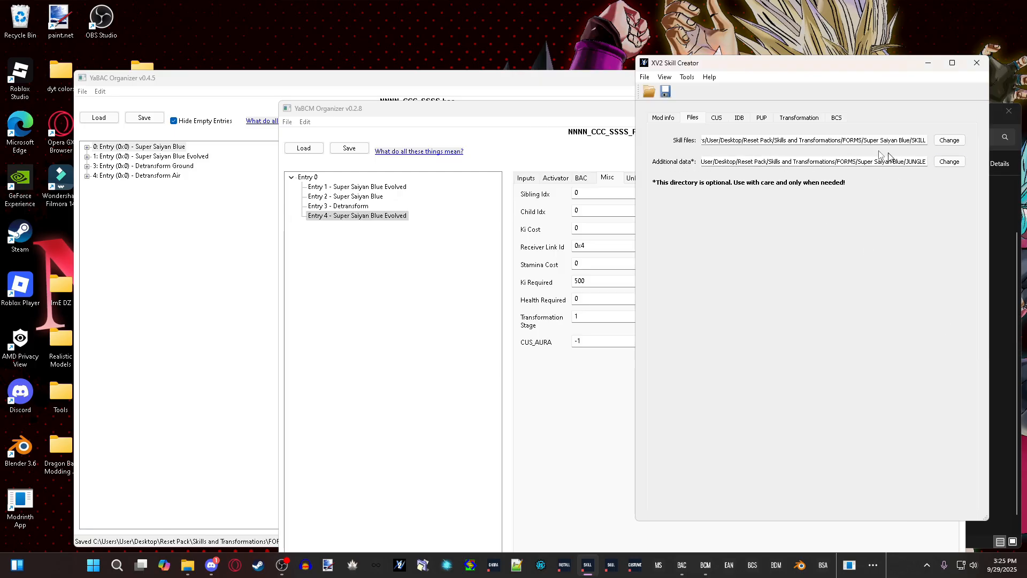
Step: Set the number of transforms to 2 in the skill's CUS settings
left_click(718, 118)
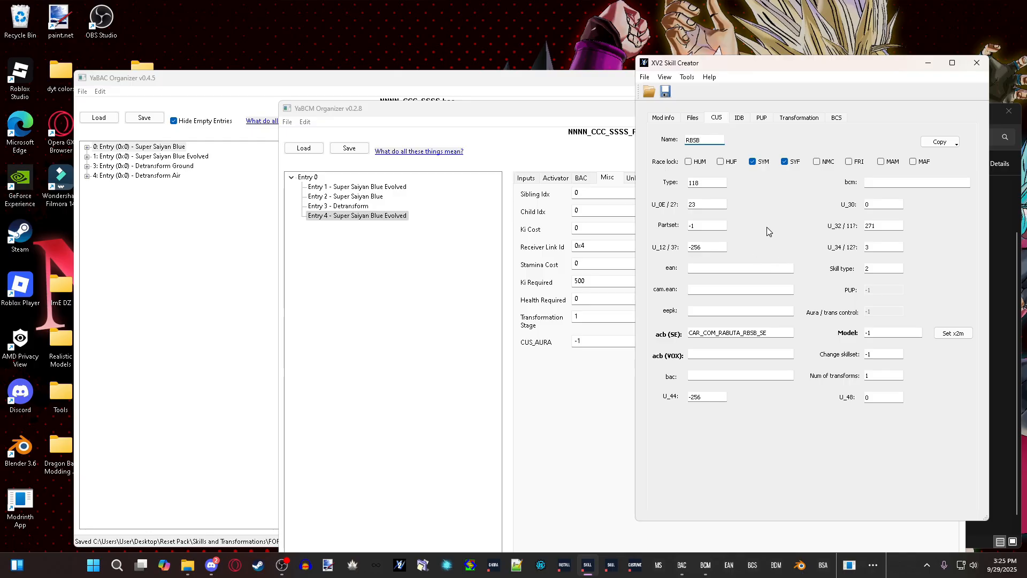
left_click(702, 225)
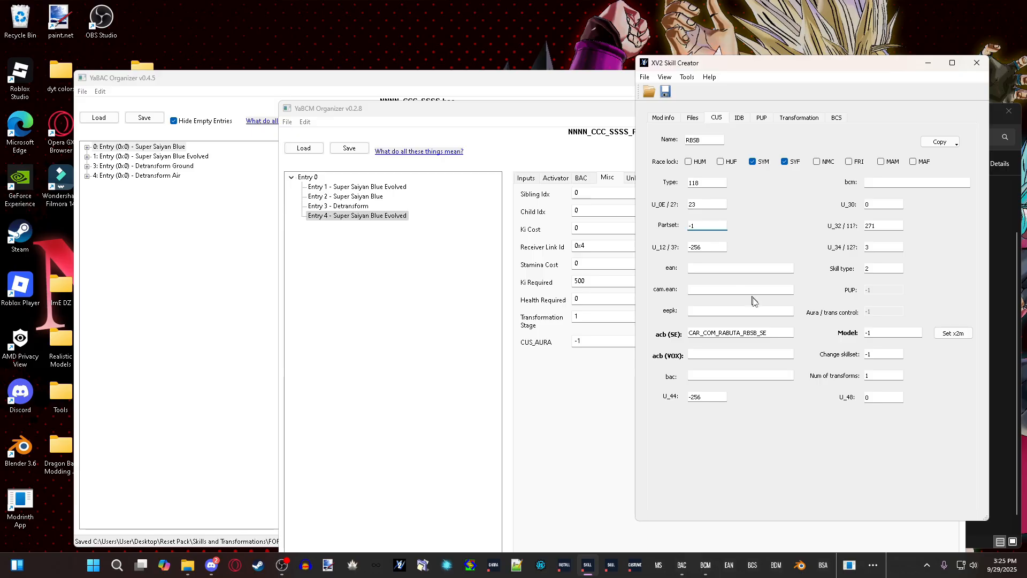
double_click(777, 333)
left_click(777, 333)
double_click(888, 378)
left_click(882, 378)
left_click_drag(875, 377, 836, 377)
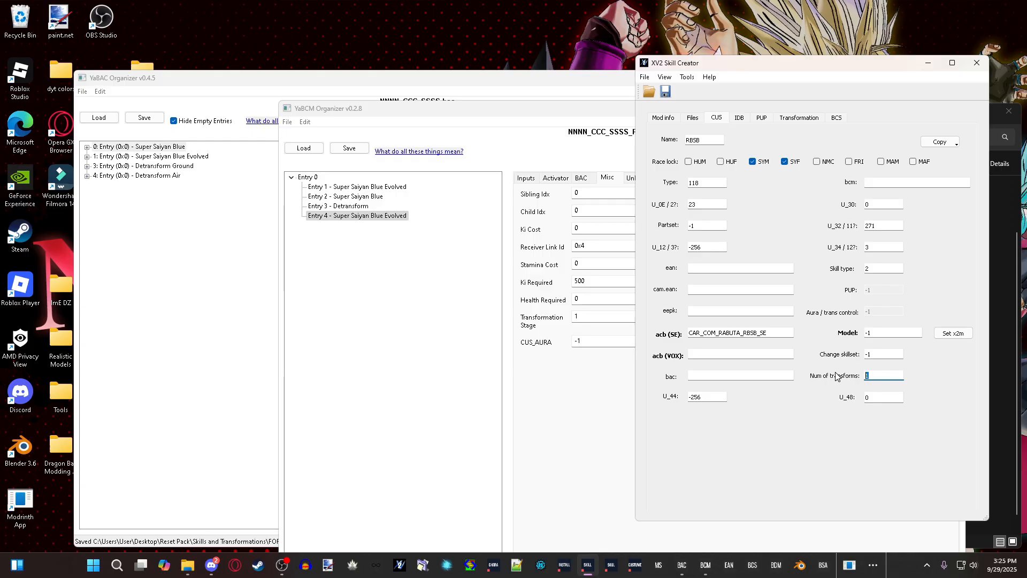
key("Return")
Step: Switch to File Explorer and locate the ACB sound file in the Super Saiyan Blue JUNGLE folder, under data/sound/SE/Battle/Skill
double_click(779, 330)
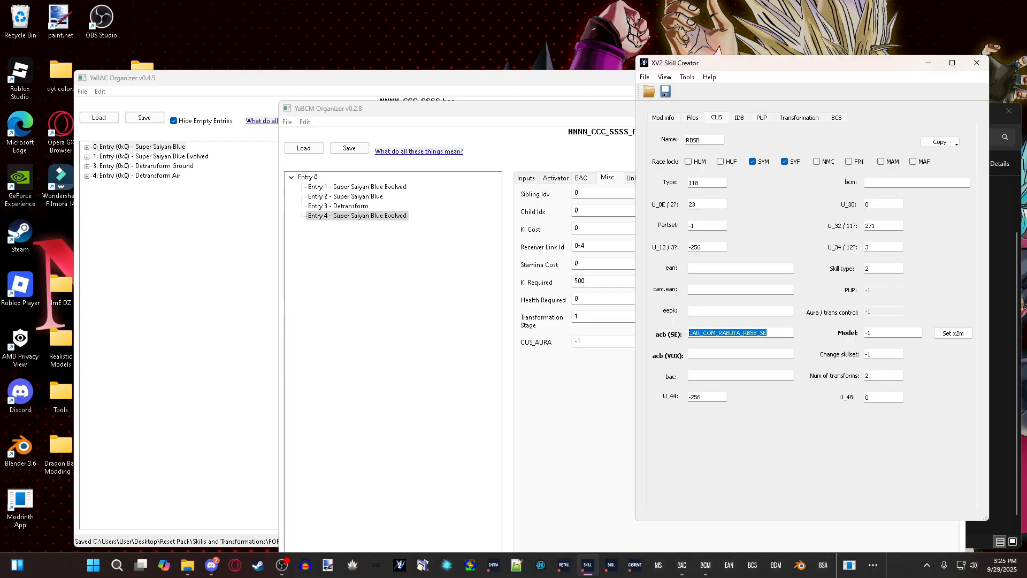
left_click_drag(780, 332, 676, 334)
left_click(1000, 280)
left_click(772, 137)
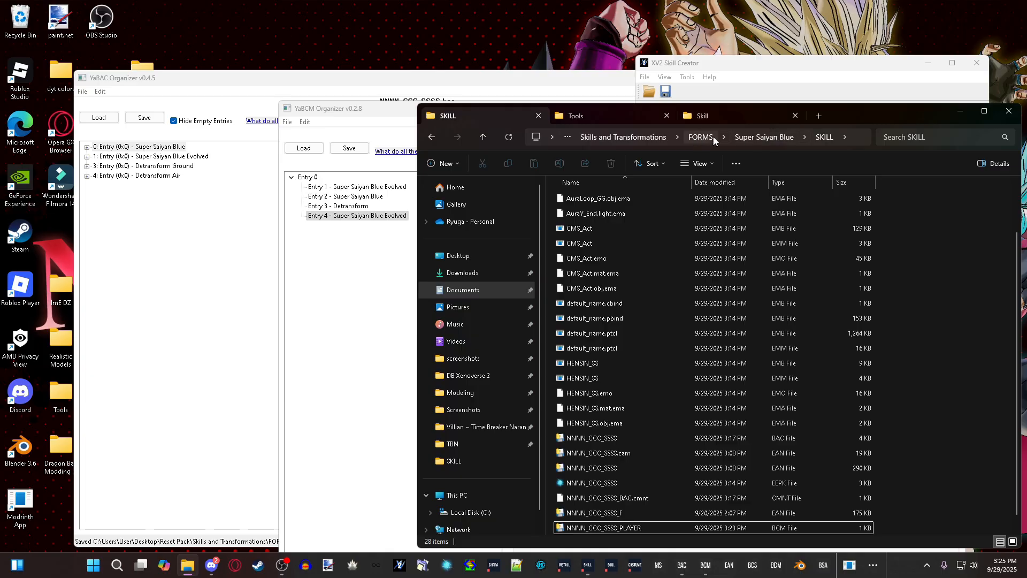
double_click(592, 197)
double_click(593, 198)
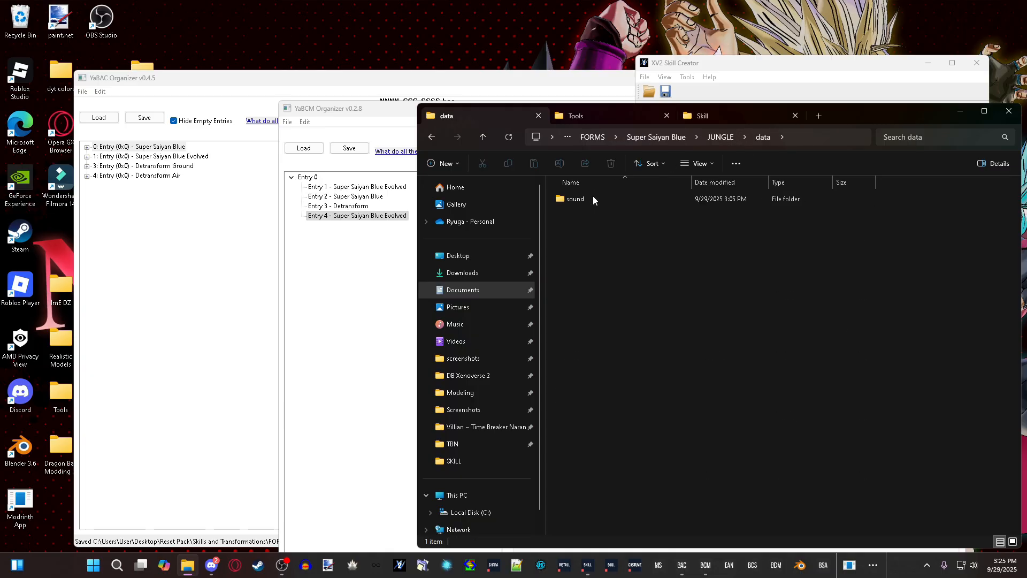
double_click(593, 199)
double_click(593, 198)
double_click(593, 198)
double_click(593, 198)
left_click(595, 198)
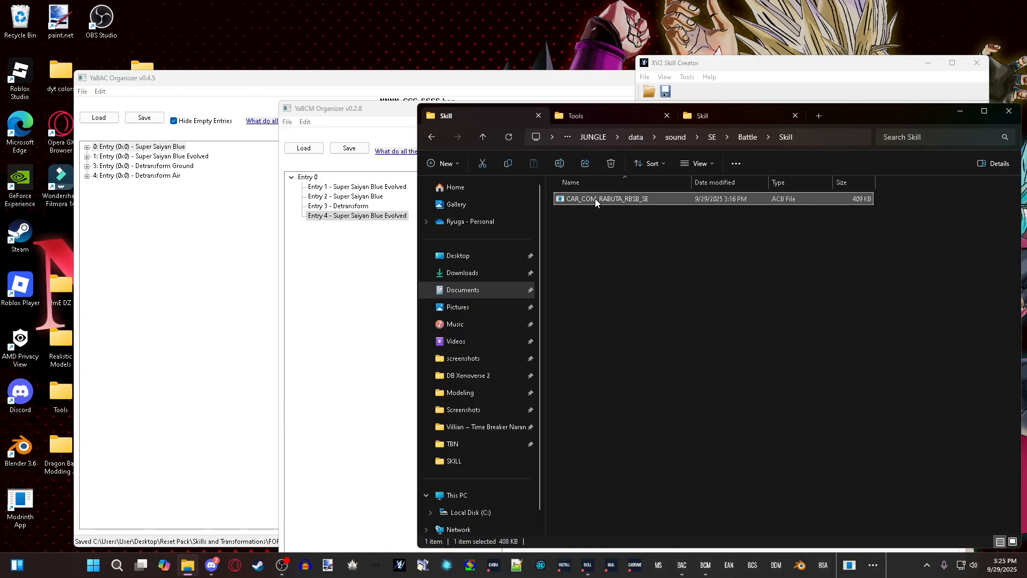
Step: Rename the ACB sound file as Super Saiyan Blue Sound
left_click(605, 240)
left_click(602, 200)
left_click(561, 166)
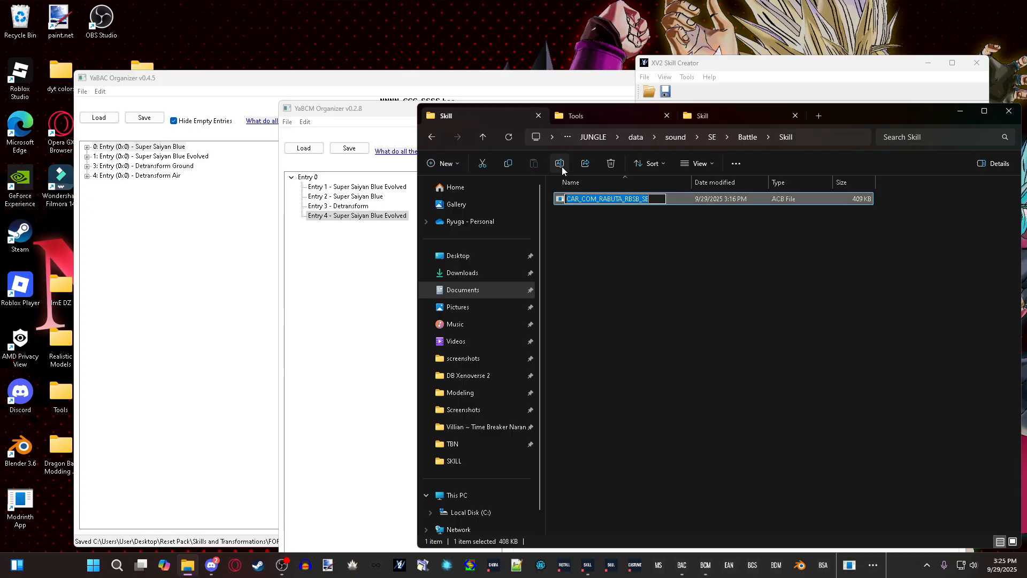
type("Super Sa")
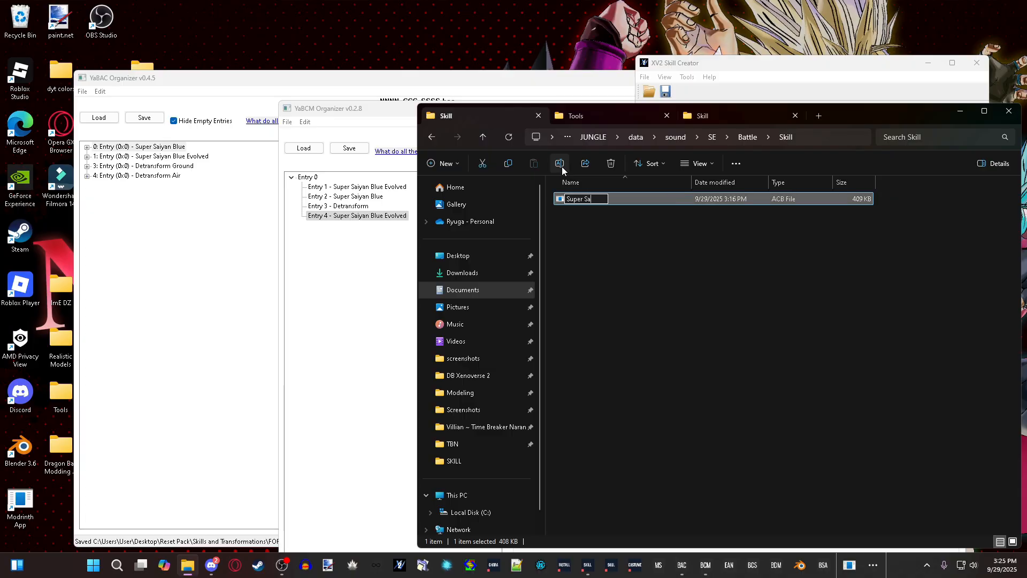
type("iyan Blue Sound")
key("Return")
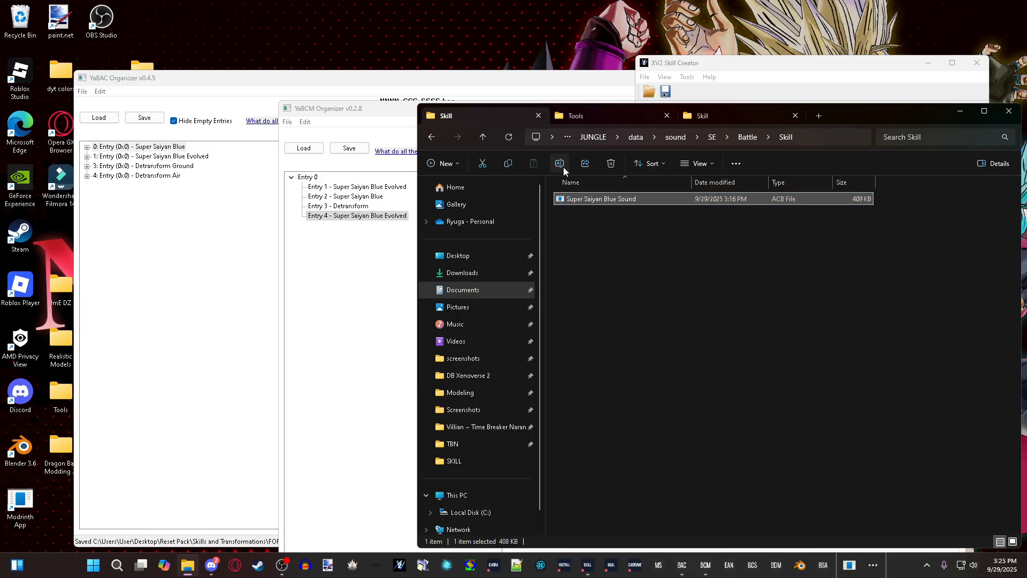
Step: Copy the sound file's name and set it as the acb (SE) value, Super Saiyan Blue Sound, in XV2 Skill Creator
left_click(599, 255)
left_click(624, 203)
left_click(564, 169)
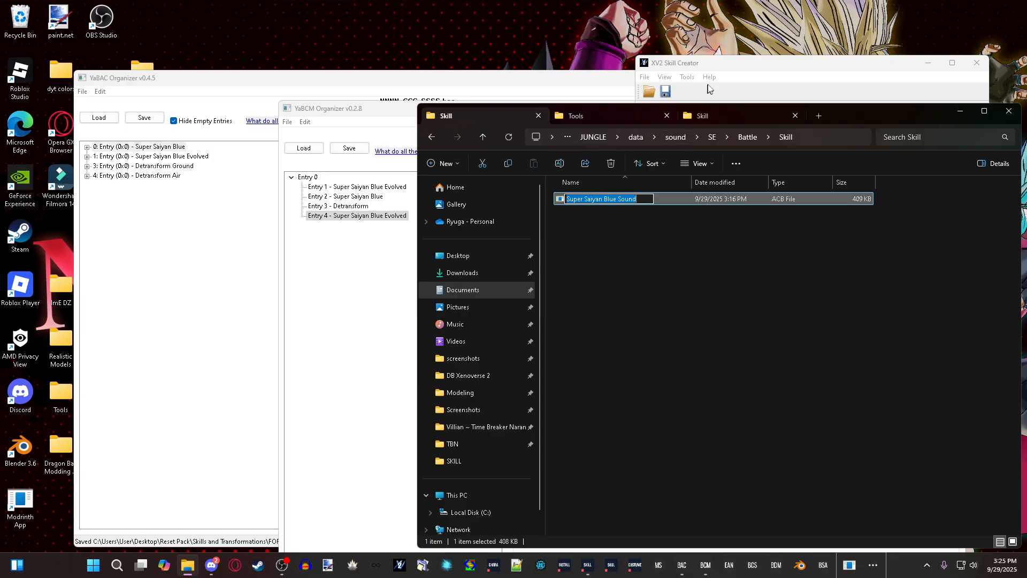
left_click(739, 74)
left_click_drag(773, 332, 666, 333)
key("ctrl+v")
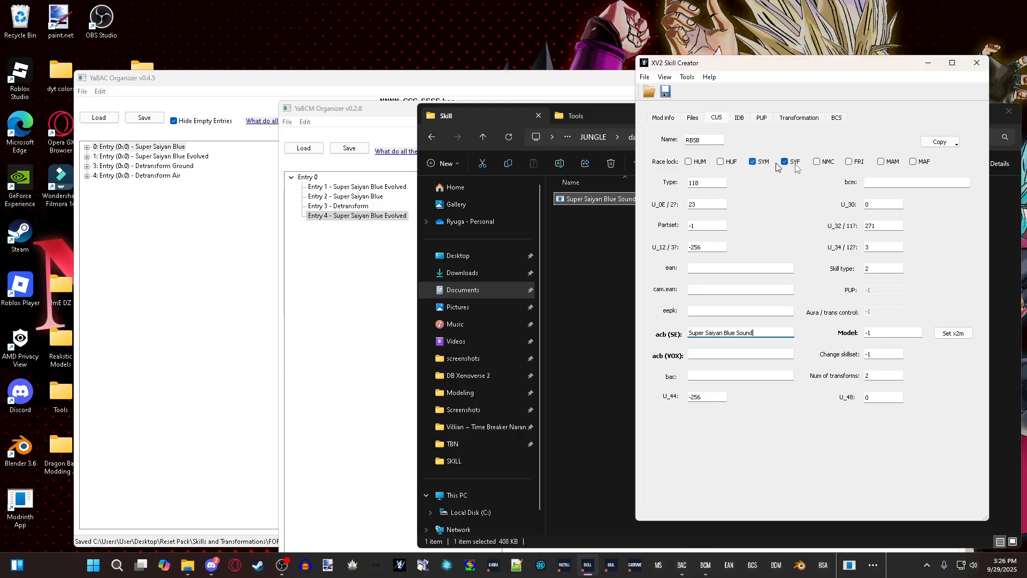
left_click(746, 119)
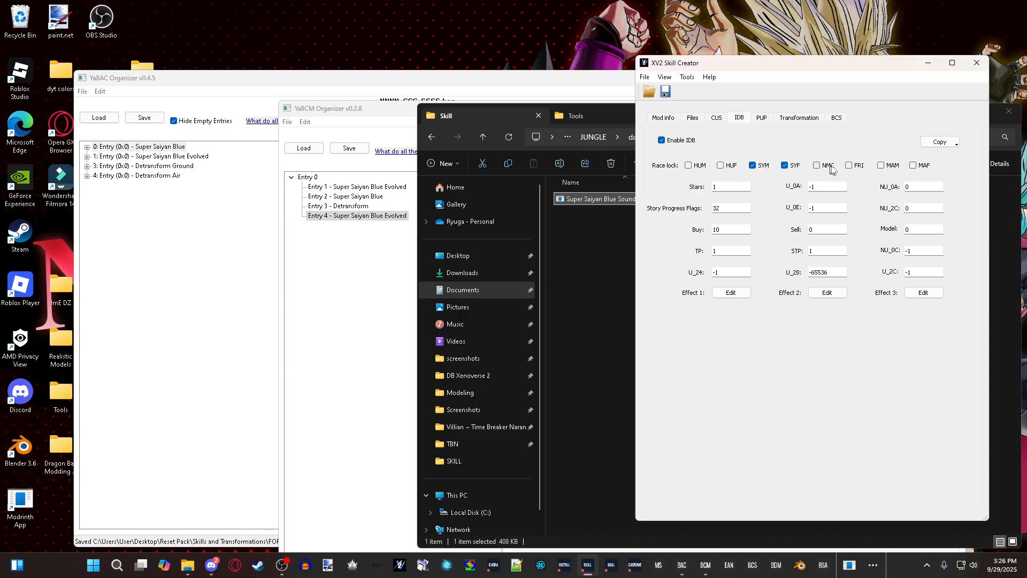
left_click(938, 143)
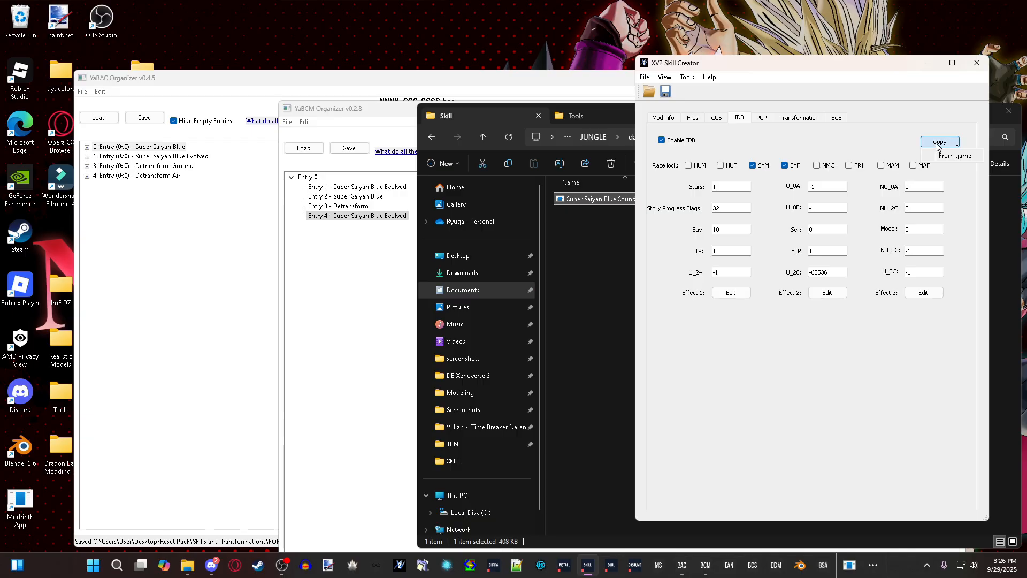
left_click(944, 155)
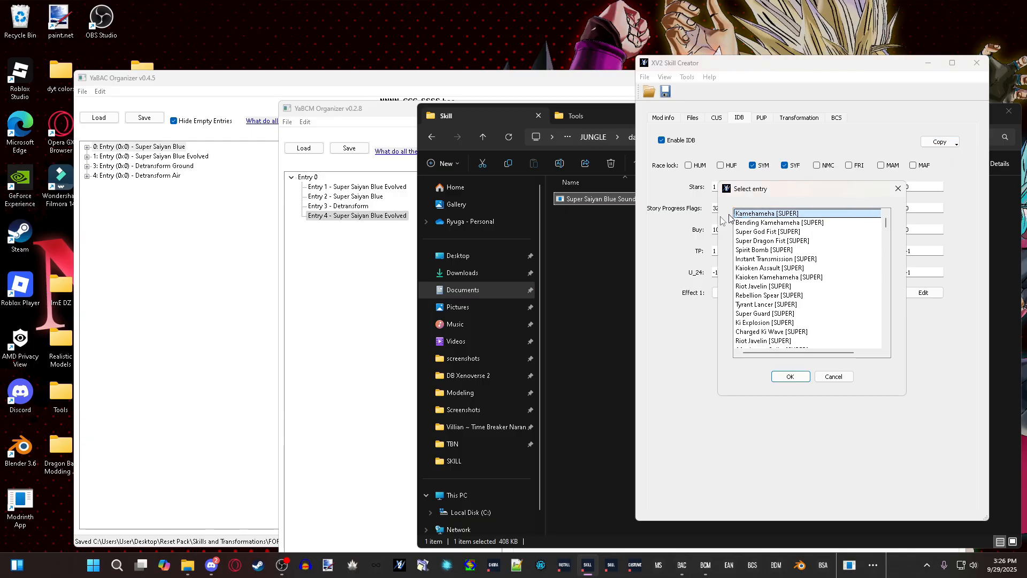
left_click(898, 188)
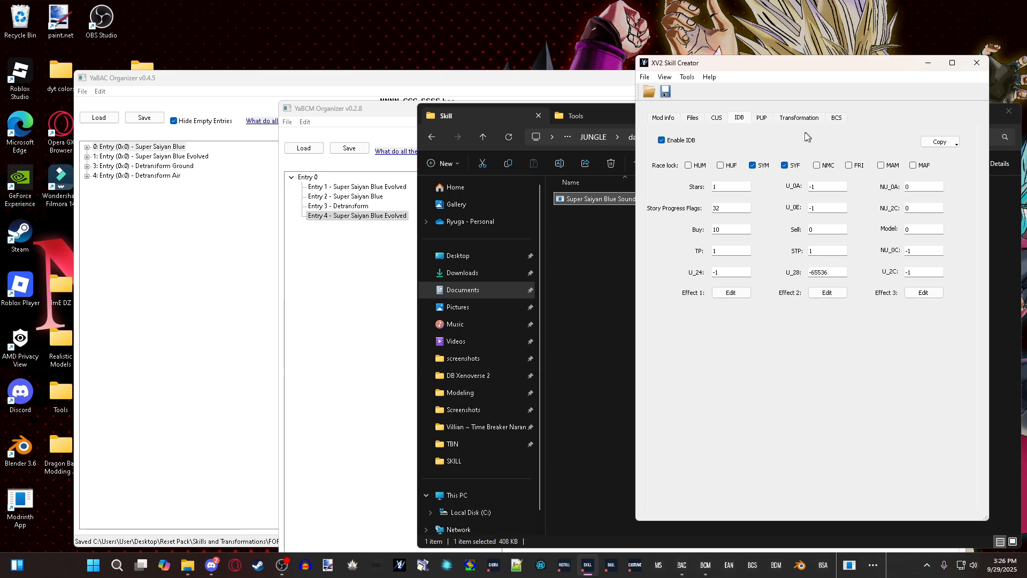
Step: In the skill's PUP Entry 0, set Super Soul 1 to 220 and Super Soul 2 to 1000
left_click(762, 118)
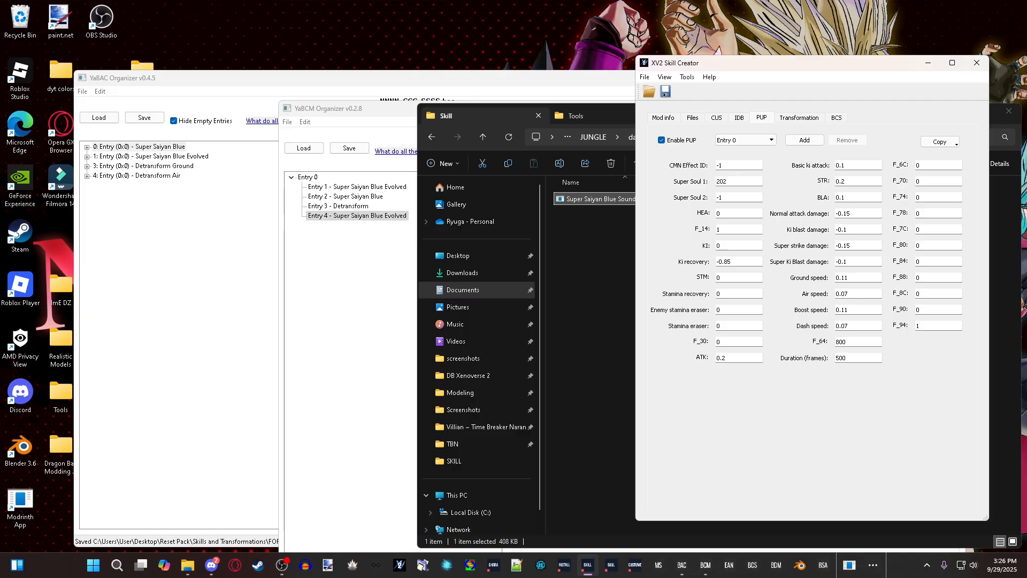
double_click(724, 183)
type("1000")
double_click(728, 181)
type("2")
double_click(760, 181)
left_click(761, 181)
key("Tab")
key("Tab")
key("Tab")
key("shift+Tab")
key("Tab")
key("Tab")
key("Tab")
key("Tab")
key("Tab")
Step: Set both KI and STM to 2 in PUP Entry 0
double_click(720, 245)
type("2")
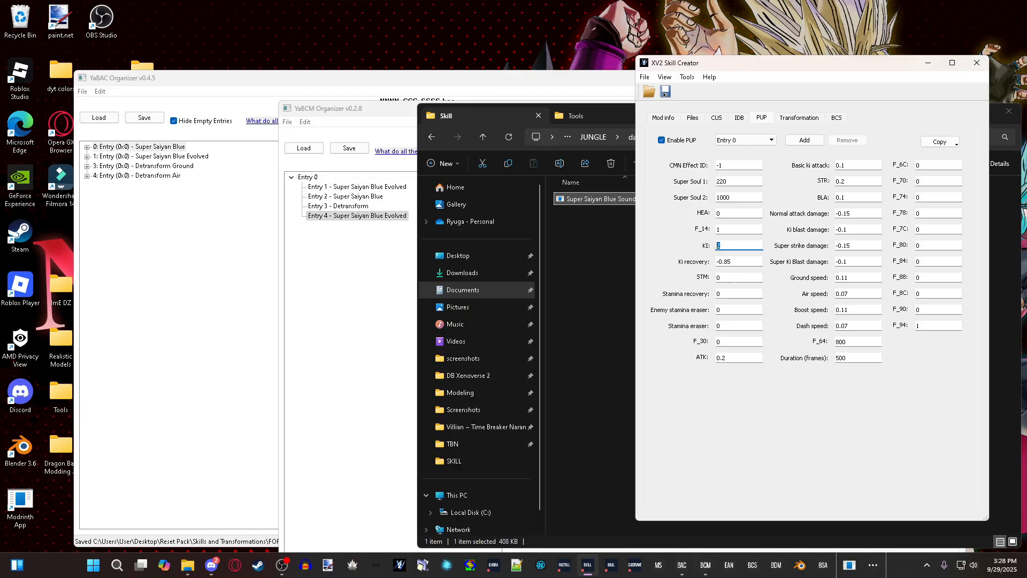
double_click(719, 277)
Step: Set Basic ki attack and BLA to 100 in PUP Entry 0
double_click(841, 165)
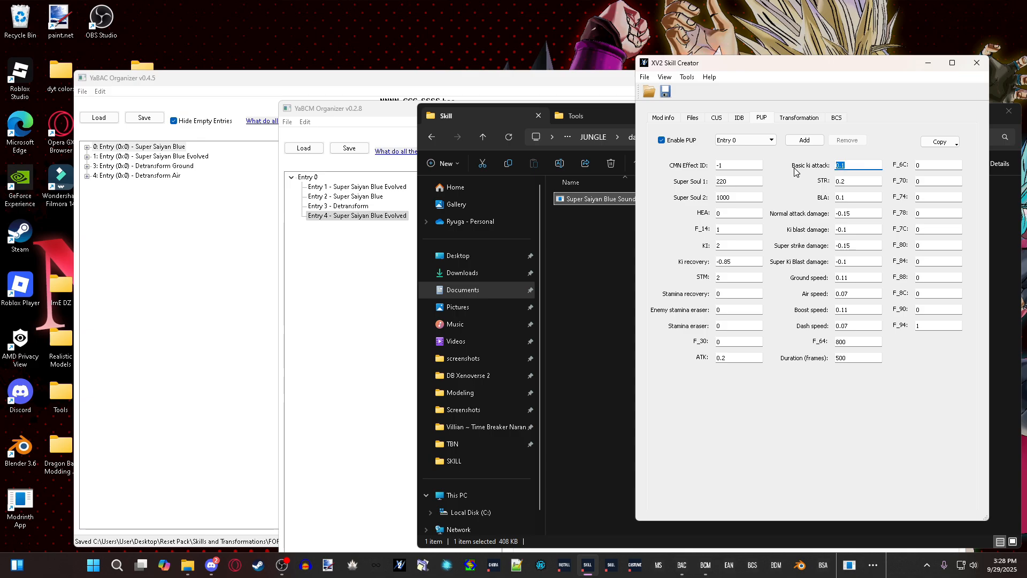
type("1")
double_click(841, 197)
type("100")
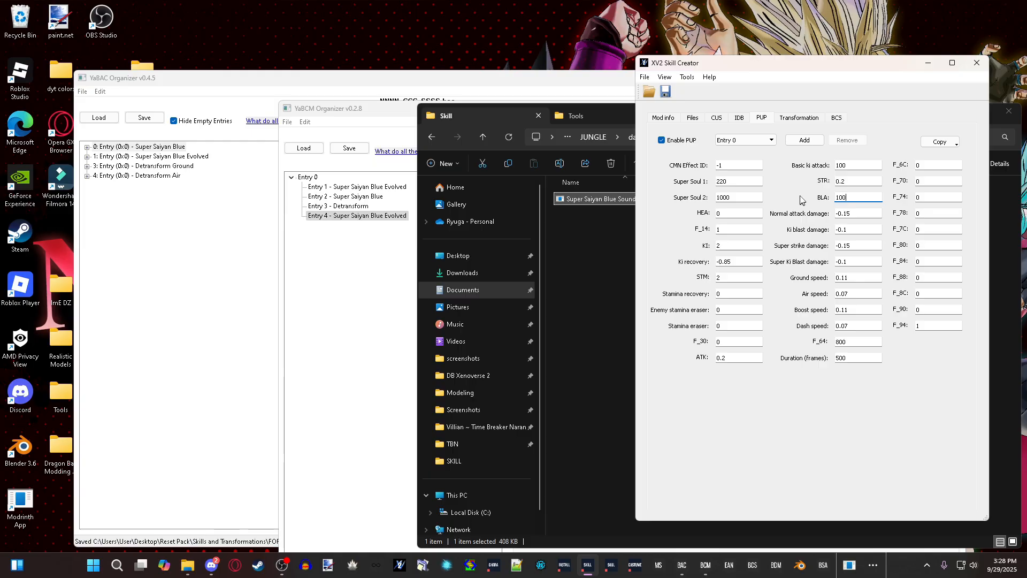
Step: Set the Normal attack damage to -0.1 in PUP Entry 0
key("Tab")
type("1")
key("ctrl+a")
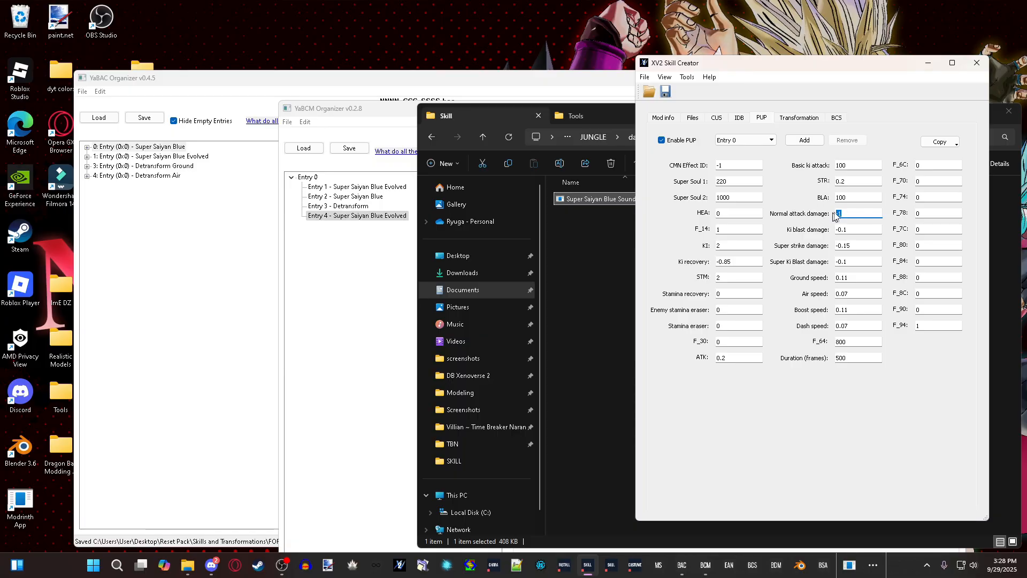
left_click_drag(858, 230, 809, 217)
left_click_drag(851, 213, 811, 213)
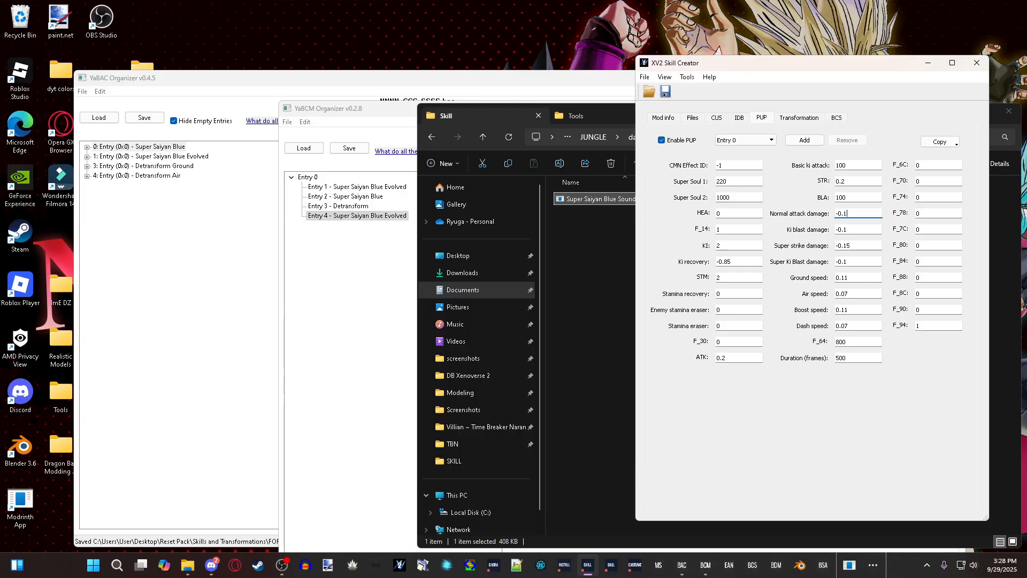
Step: Set the Ground, Air, Boost and Dash speeds to 2 in PUP Entry 0
left_click_drag(851, 278, 819, 274)
type("2")
key("Tab")
type("2")
key("Tab")
type("2")
key("Tab")
type("2")
Step: Add PUP Entry 1 and set its Ground, Air, Boost and Dash speeds to 10
left_click(743, 138)
left_click(745, 149)
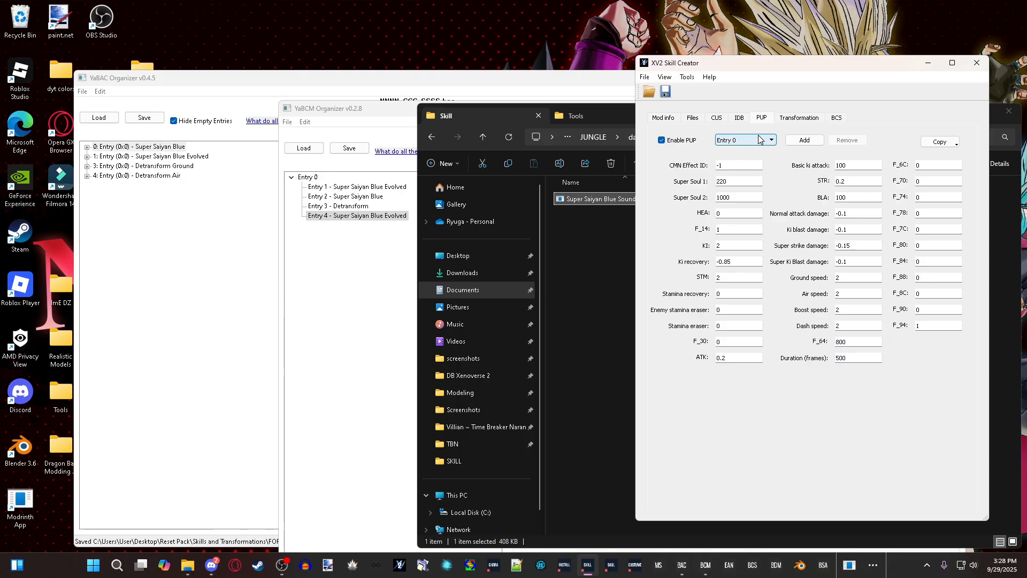
left_click(801, 142)
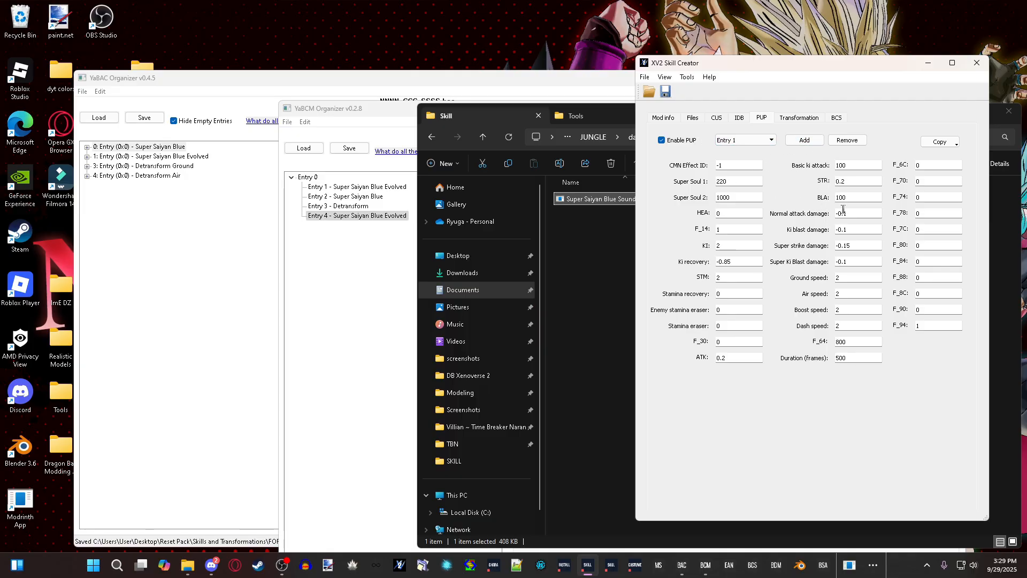
left_click_drag(854, 278, 762, 272)
type("10")
key("Tab")
type("10")
key("Tab")
type("10")
key("Tab")
type("10")
Step: Examine the custom aura fields, aura copy options and entry list in the skill's Transformation settings
left_click(799, 118)
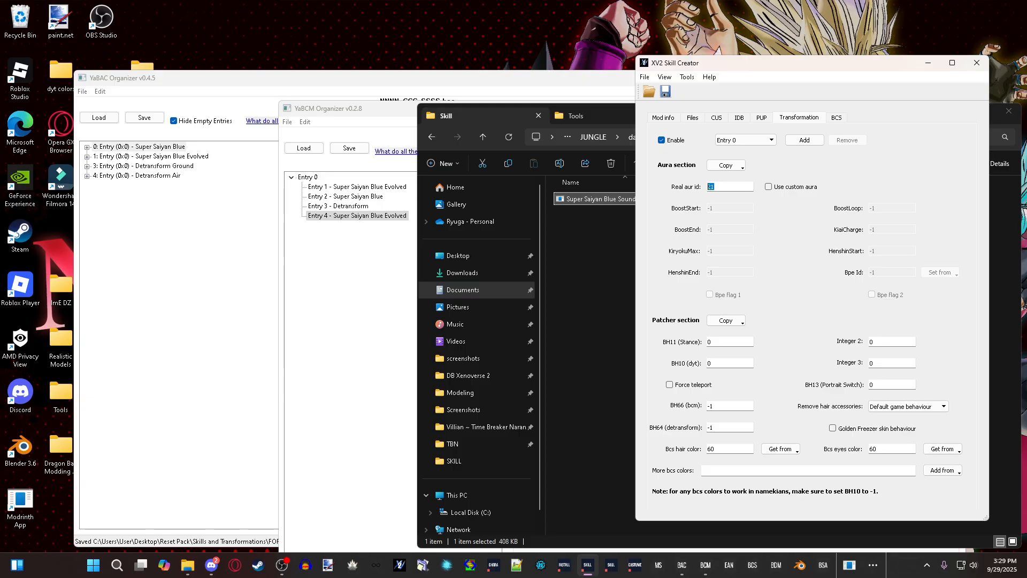
left_click_drag(723, 186, 705, 186)
left_click(716, 186)
left_click(769, 187)
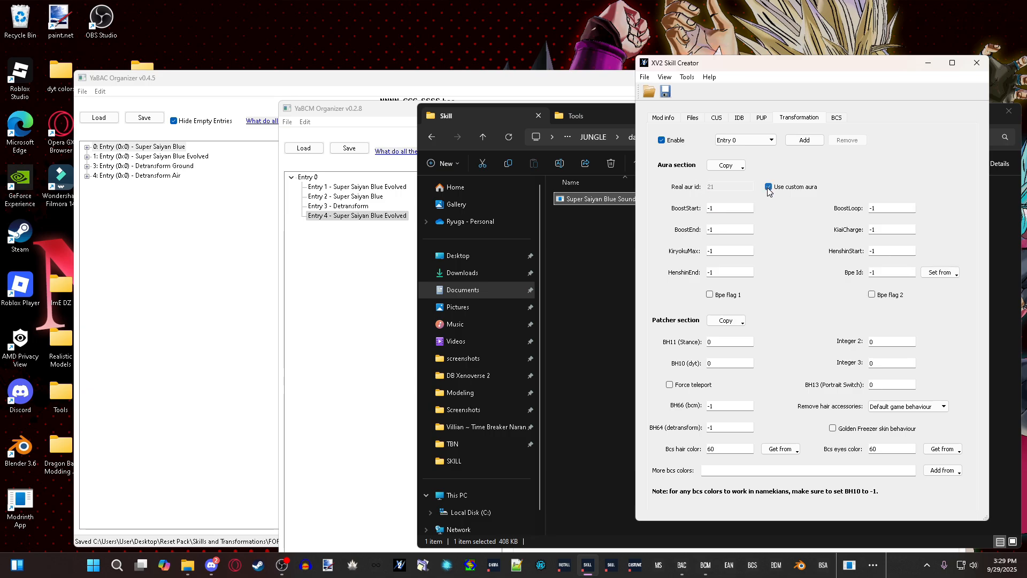
double_click(872, 251)
left_click_drag(876, 229, 869, 208)
left_click_drag(716, 251, 701, 248)
double_click(717, 229)
double_click(712, 209)
double_click(873, 250)
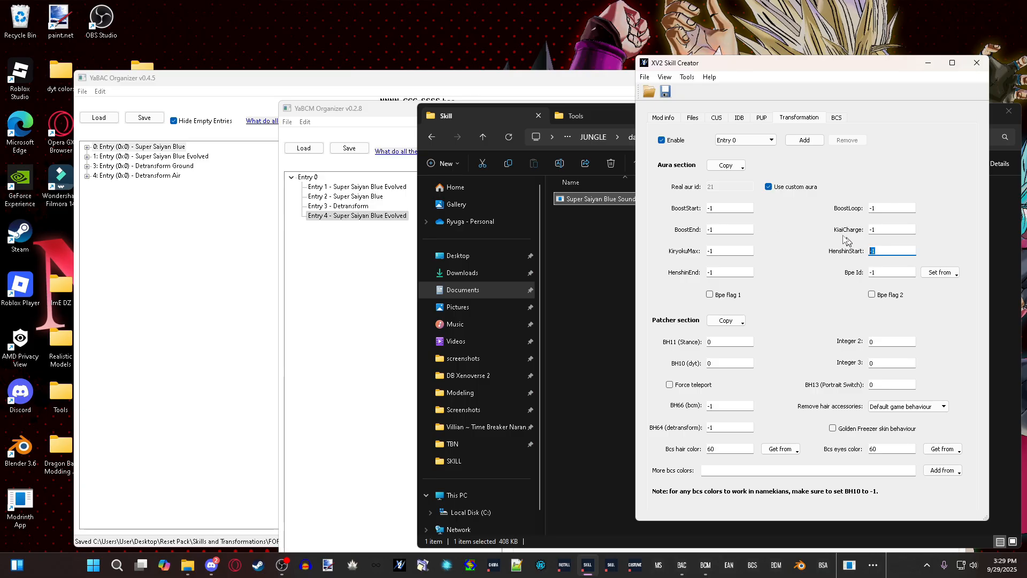
left_click(769, 187)
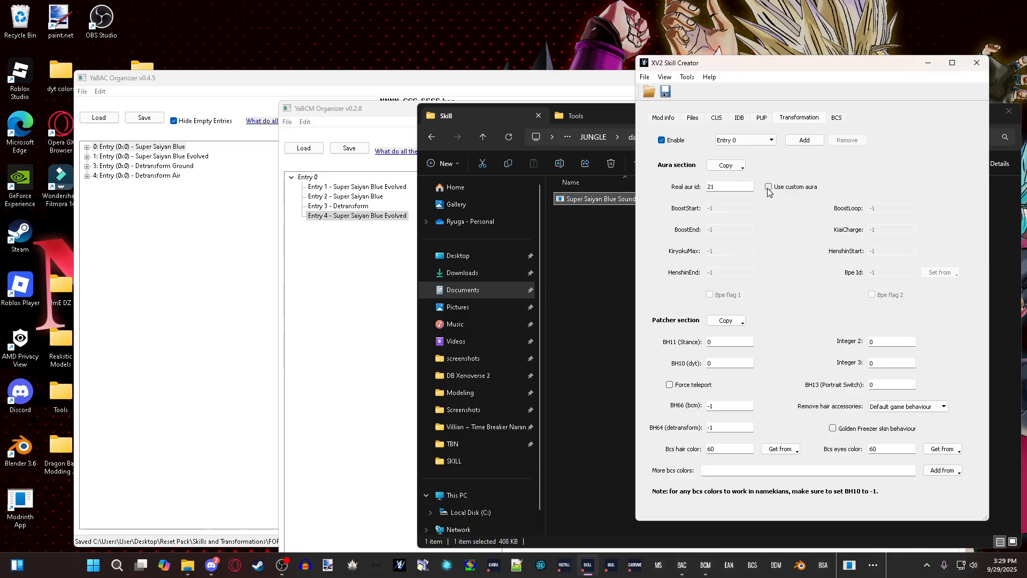
left_click(731, 170)
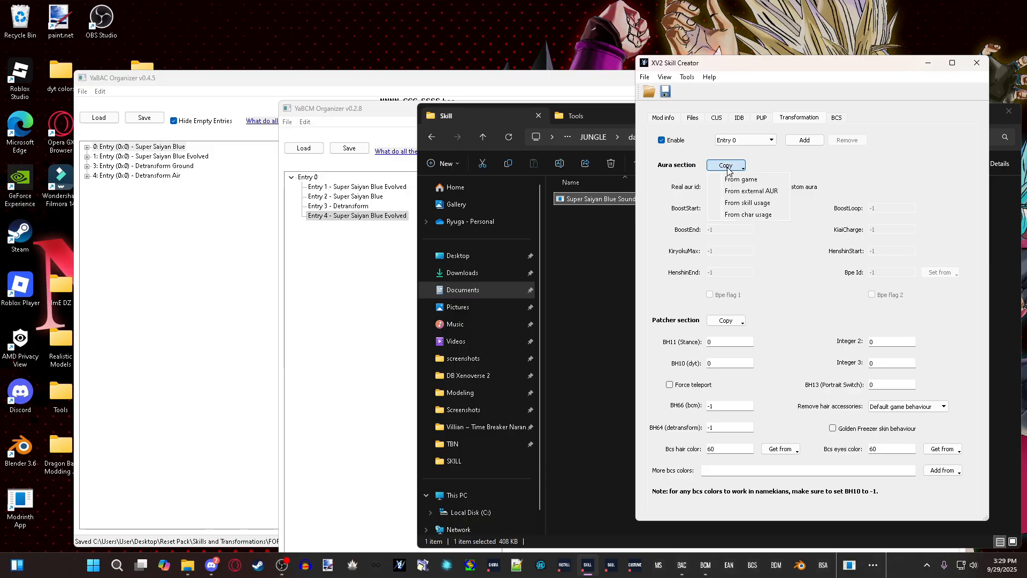
left_click(742, 167)
left_click(771, 139)
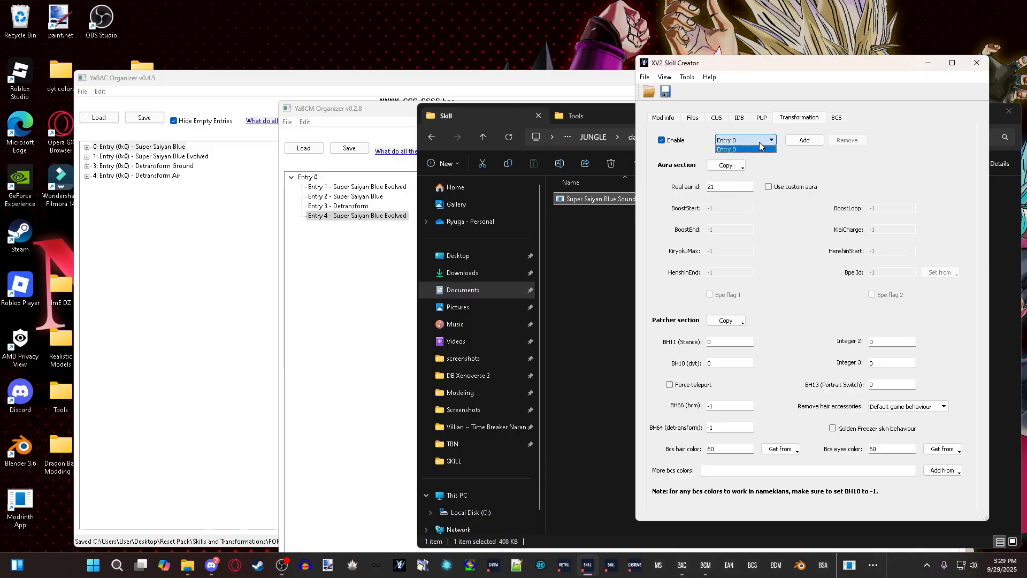
left_click(765, 148)
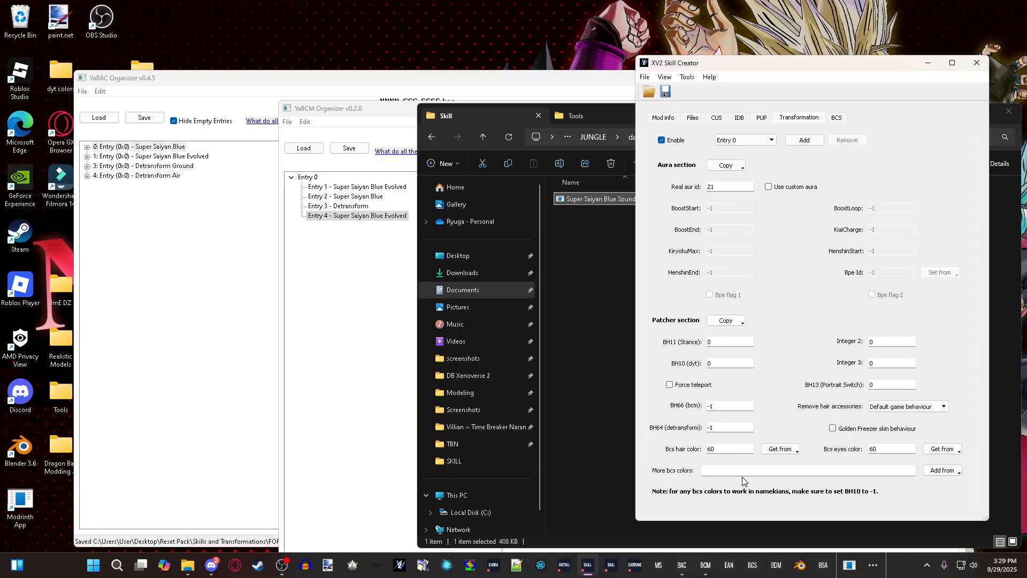
Step: Add transformation Entry 1 and copy its aura from the skill usage of Super Saiyan God Super Saiyan (Evolved)
left_click(803, 140)
left_click(732, 166)
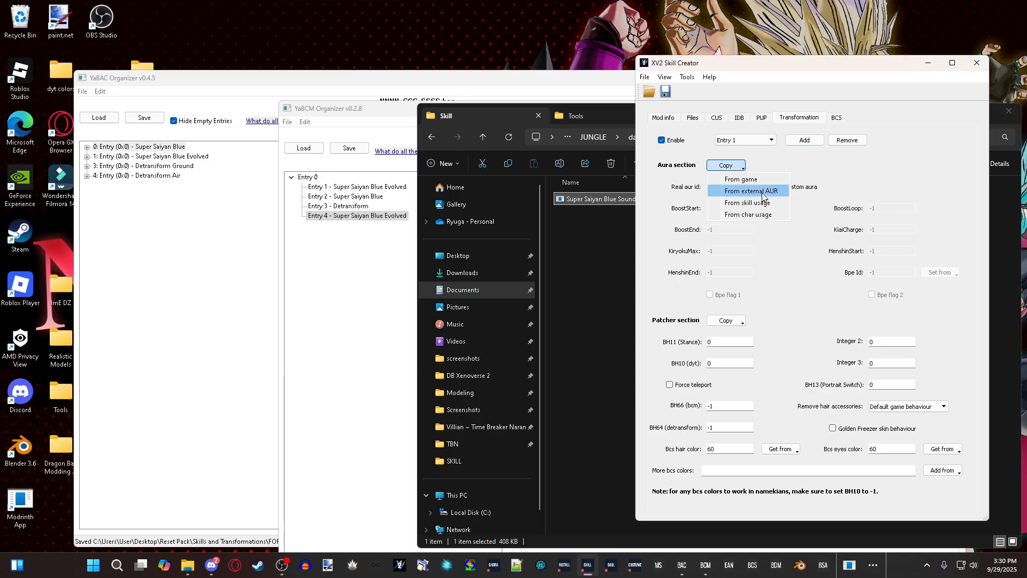
left_click(830, 168)
left_click(726, 166)
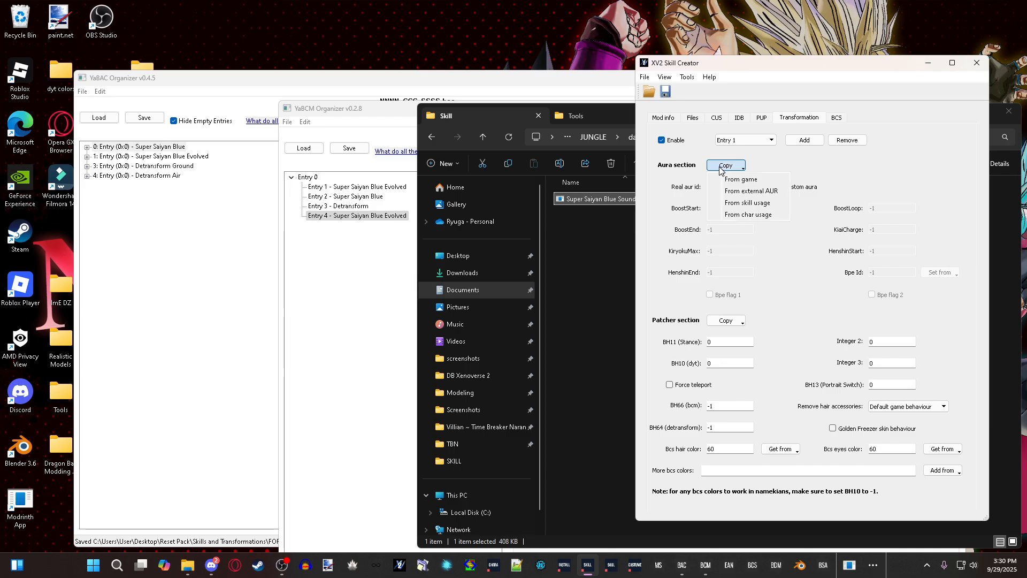
left_click(744, 214)
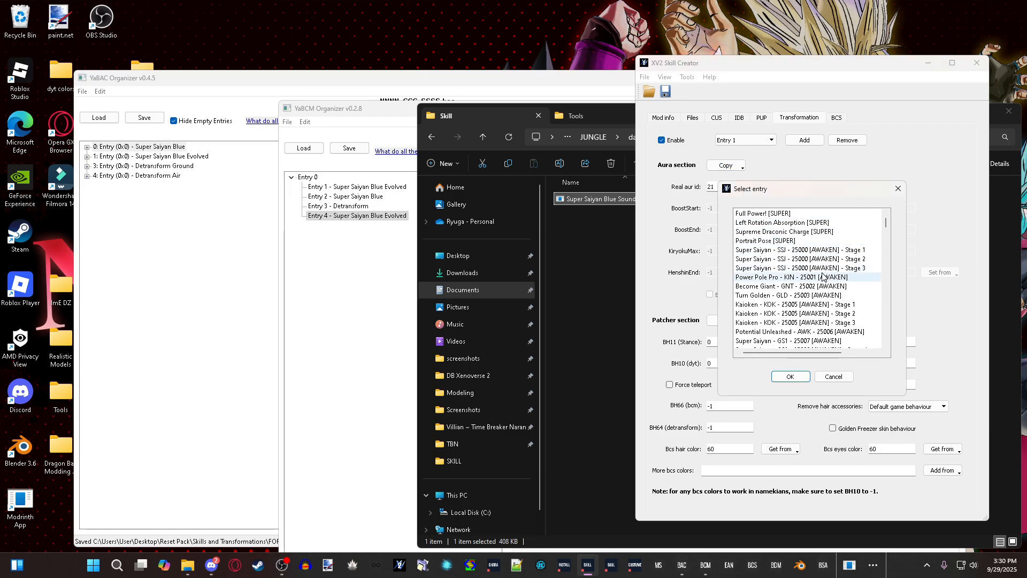
scroll(817, 273, "down", 2)
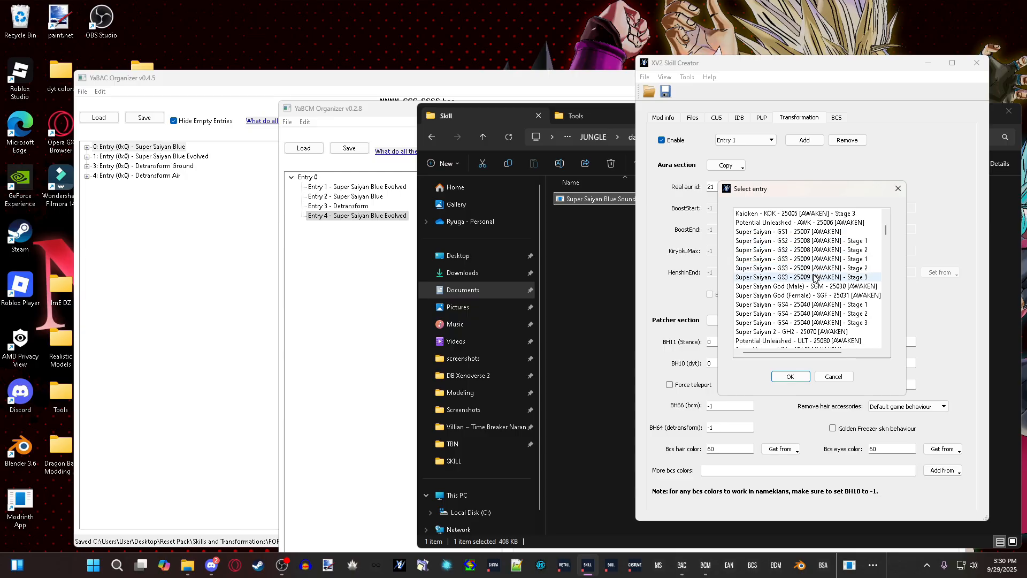
scroll(794, 278, "down", 8)
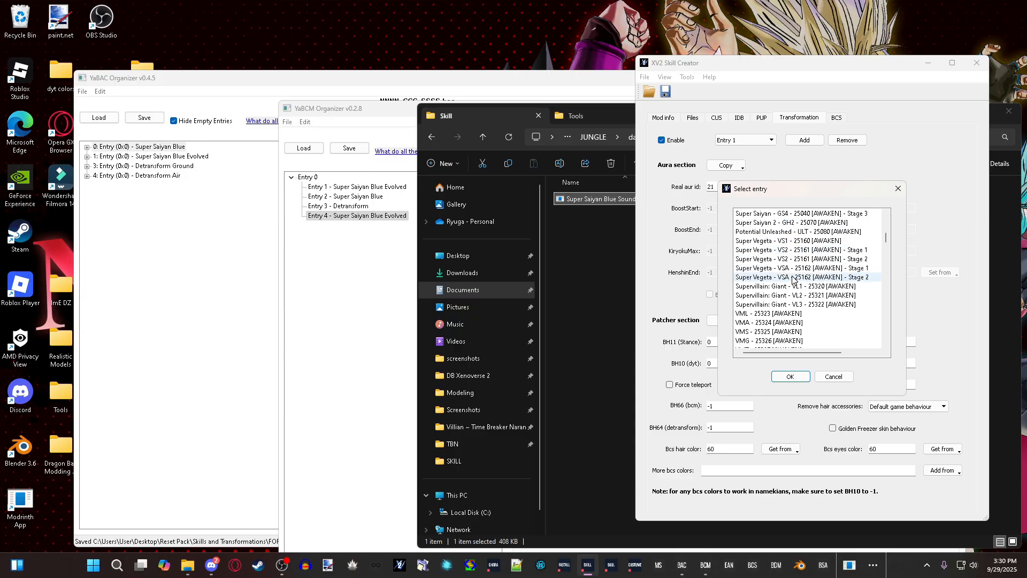
scroll(793, 279, "down", 3)
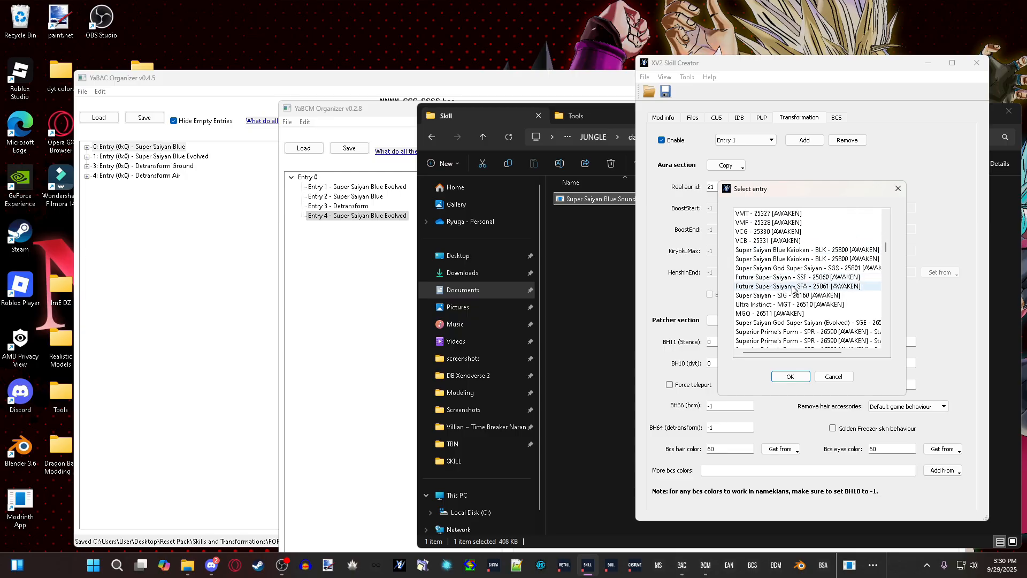
scroll(793, 290, "down", 1)
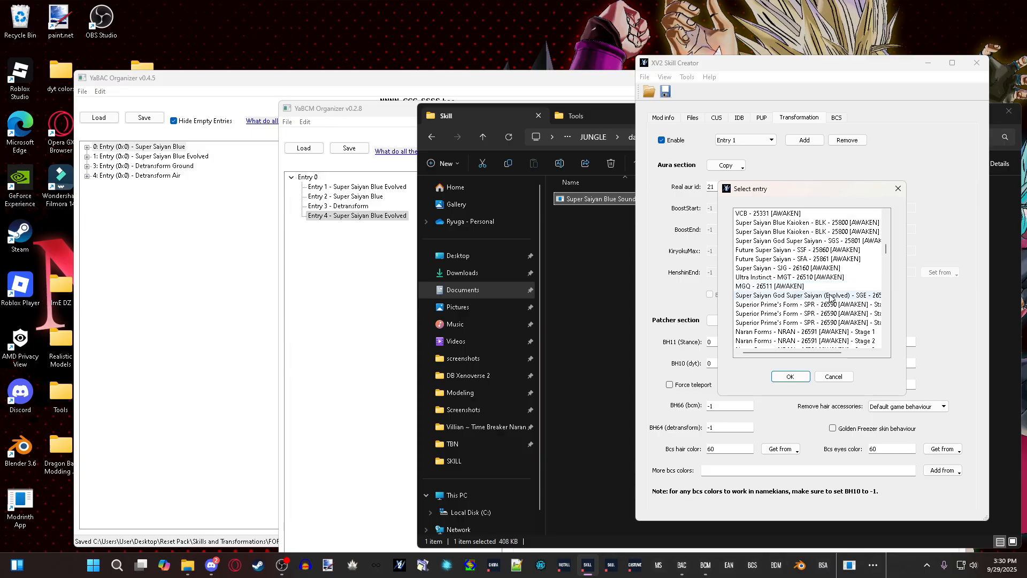
double_click(829, 296)
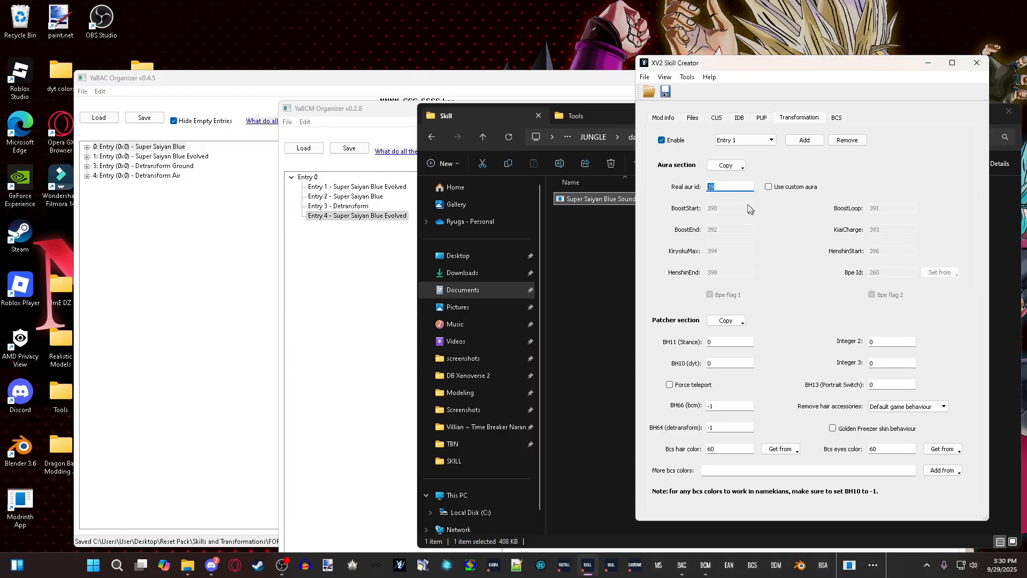
Step: Set Integer 3 to 1 in the patcher section of transformation Entry 1
left_click(743, 188)
left_click_drag(730, 342, 696, 340)
key("Tab")
double_click(739, 362)
left_click(886, 342)
left_click_drag(883, 363, 857, 363)
type("1")
Step: Set Integer 2 to 1 and Integer 3 to 2 in the patcher section of transformation Entry 1
left_click(770, 139)
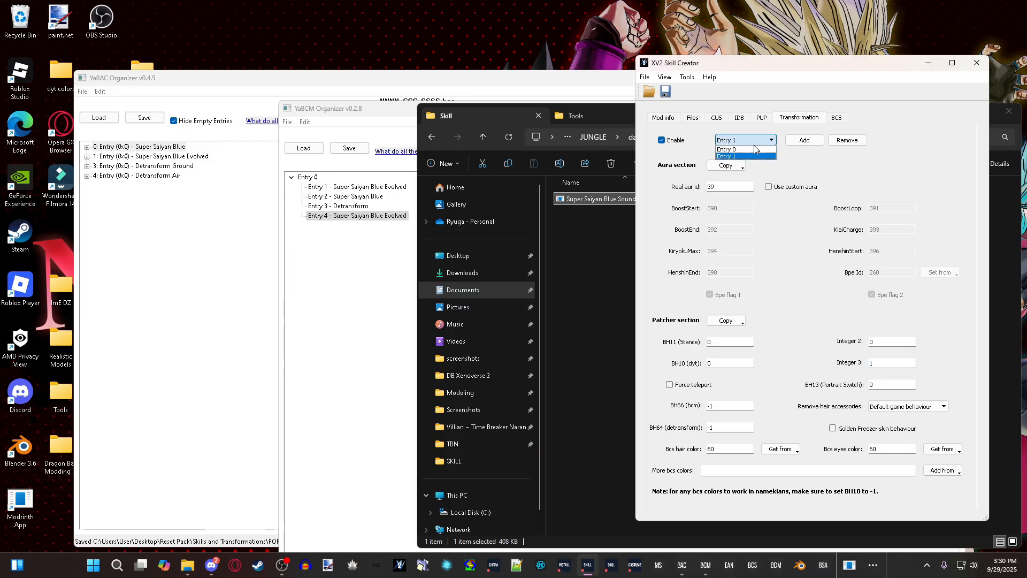
left_click(755, 149)
left_click(752, 142)
left_click(750, 156)
left_click_drag(883, 341, 838, 334)
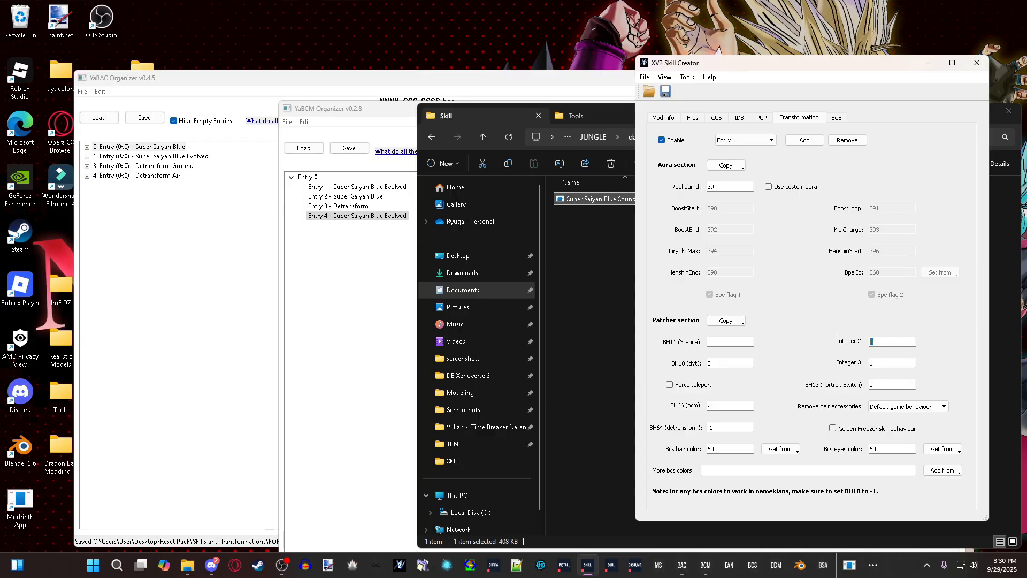
type("1")
left_click_drag(883, 364, 852, 373)
Step: Set Integer 3 to 1 in the patcher section of transformation Entry 0
left_click(769, 140)
left_click(752, 149)
left_click(892, 362)
type("1")
Step: Return to transformation Entry 1 and set its Bcs hair color to 67 using the HUM.bcs colors
left_click(746, 140)
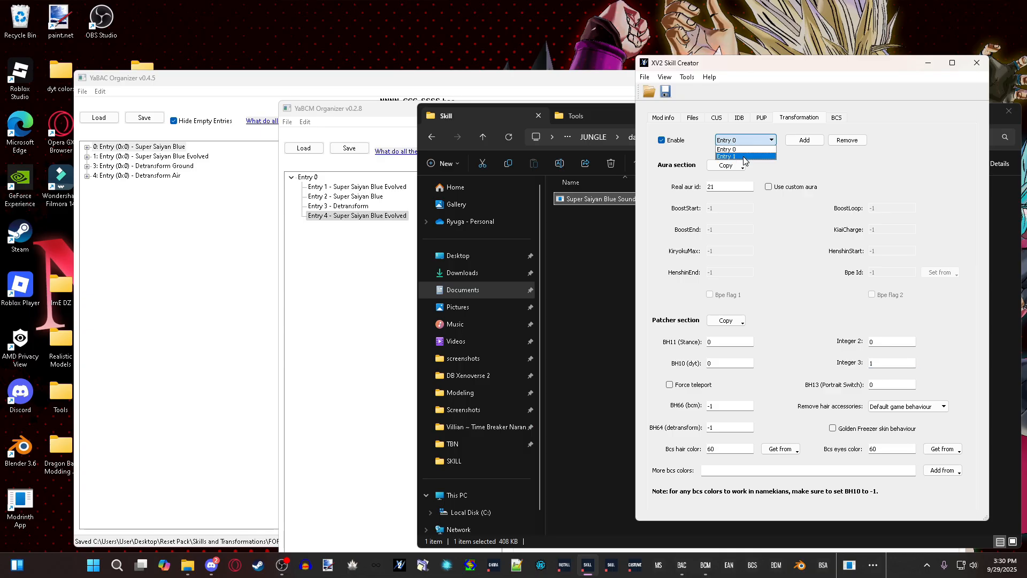
left_click(744, 157)
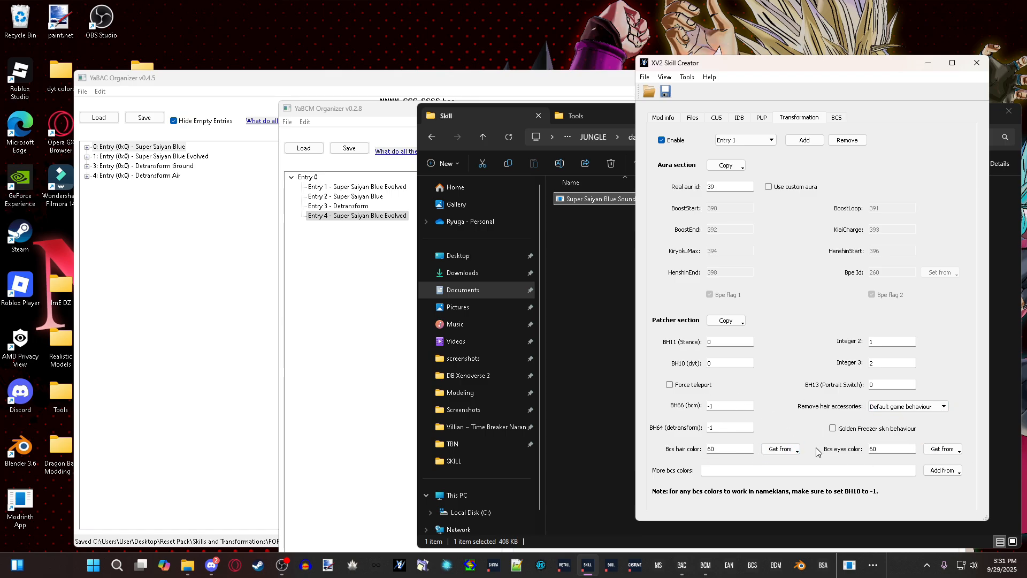
left_click(797, 450)
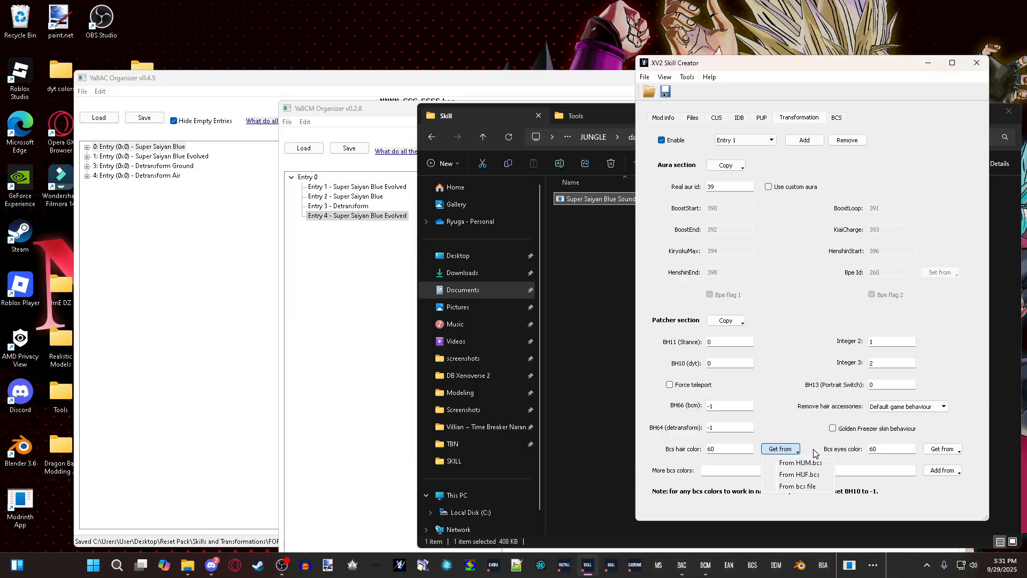
left_click(808, 464)
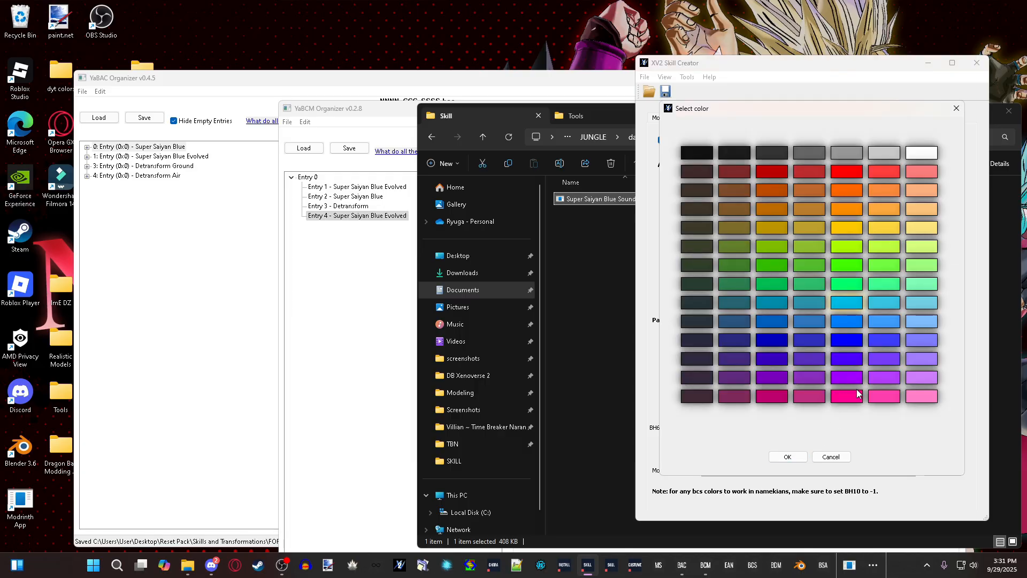
left_click(791, 455)
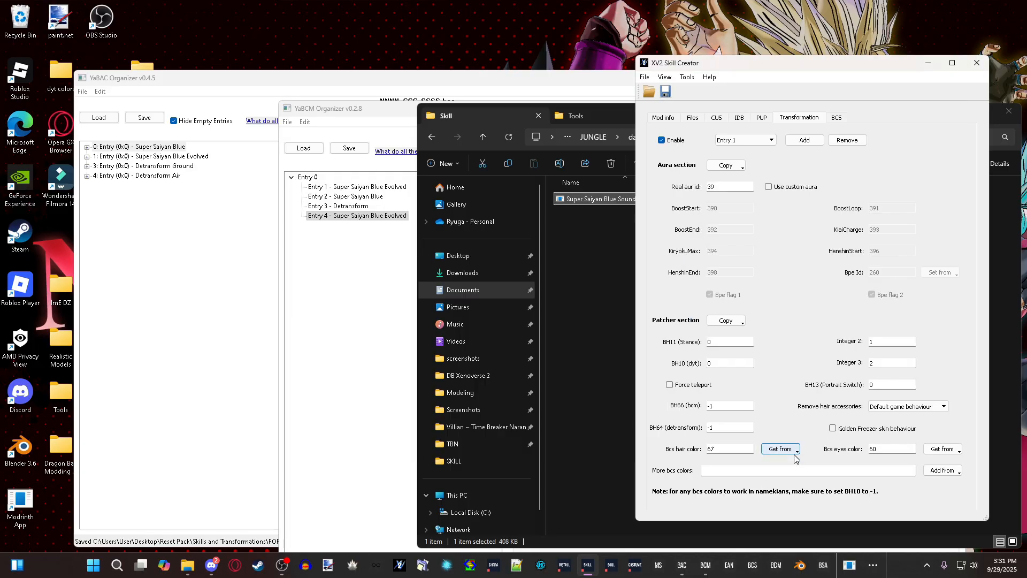
Step: Set the Bcs eyes color of transformation Entry 1 to 67 using the bcs color palette
left_click(937, 454)
left_click(963, 463)
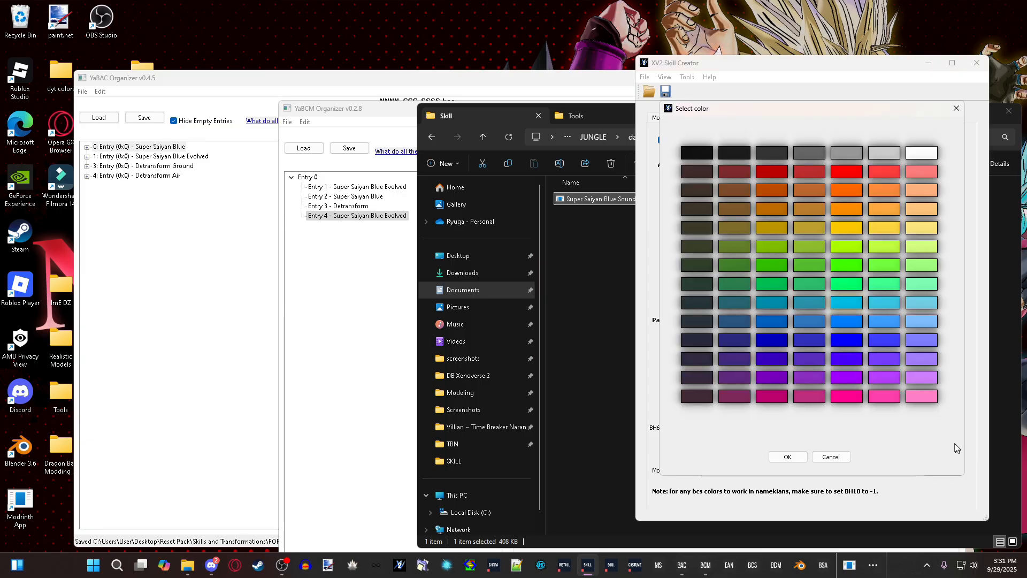
left_click(852, 327)
left_click(788, 456)
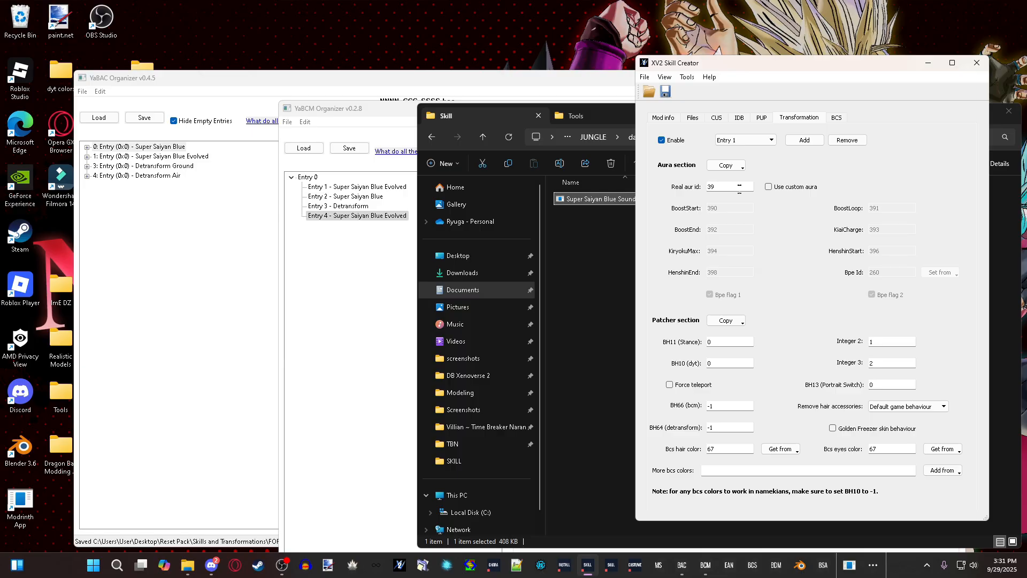
Step: Review the other transformation entry's hair and eyes colors, the BCS settings, the mod info and the skill file paths
left_click(746, 140)
left_click(748, 148)
left_click_drag(727, 449, 691, 448)
left_click_drag(886, 450, 821, 446)
left_click(942, 471)
left_click(942, 470)
left_click(837, 118)
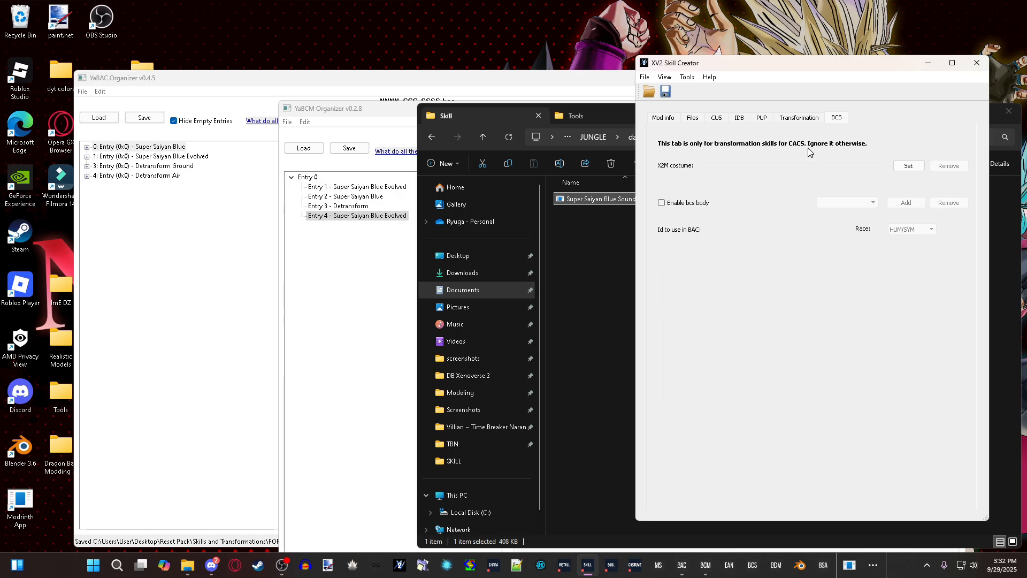
left_click(664, 117)
left_click(688, 118)
left_click(675, 119)
left_click(690, 117)
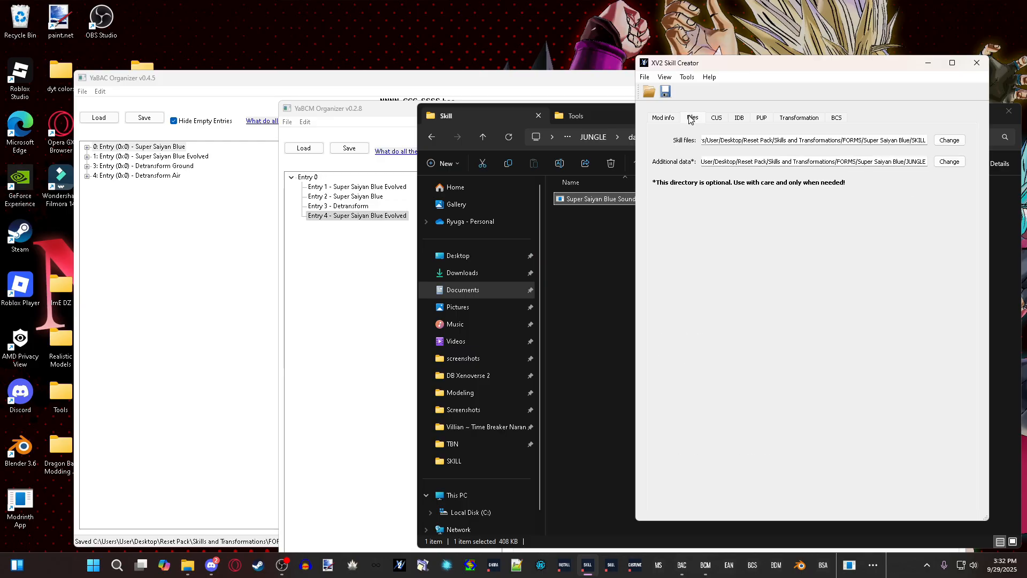
Step: Save the skill mod in the FORMS folder as "Super Saiyan Blue + Evolved"
left_click(666, 92)
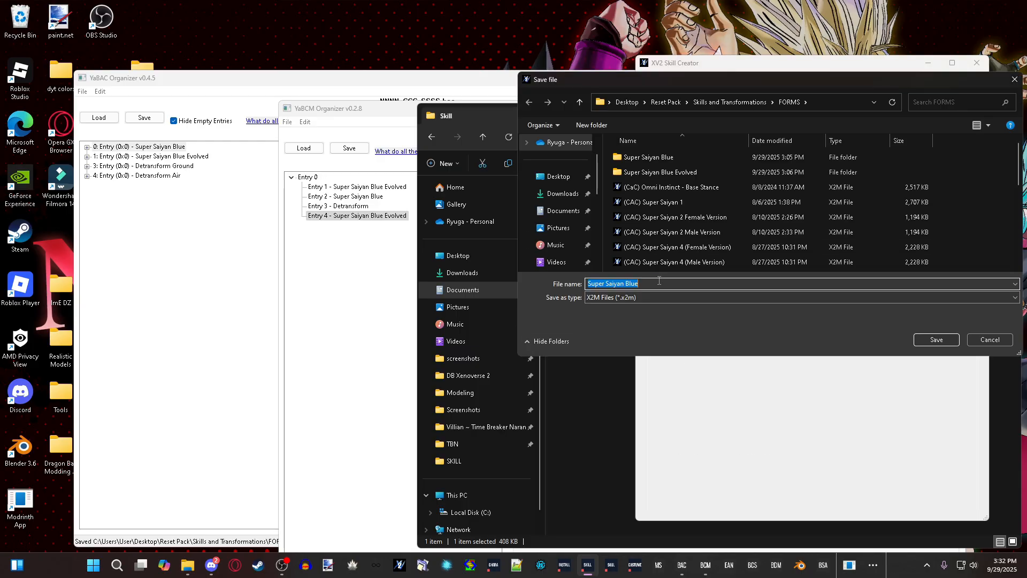
left_click(656, 282)
type("+")
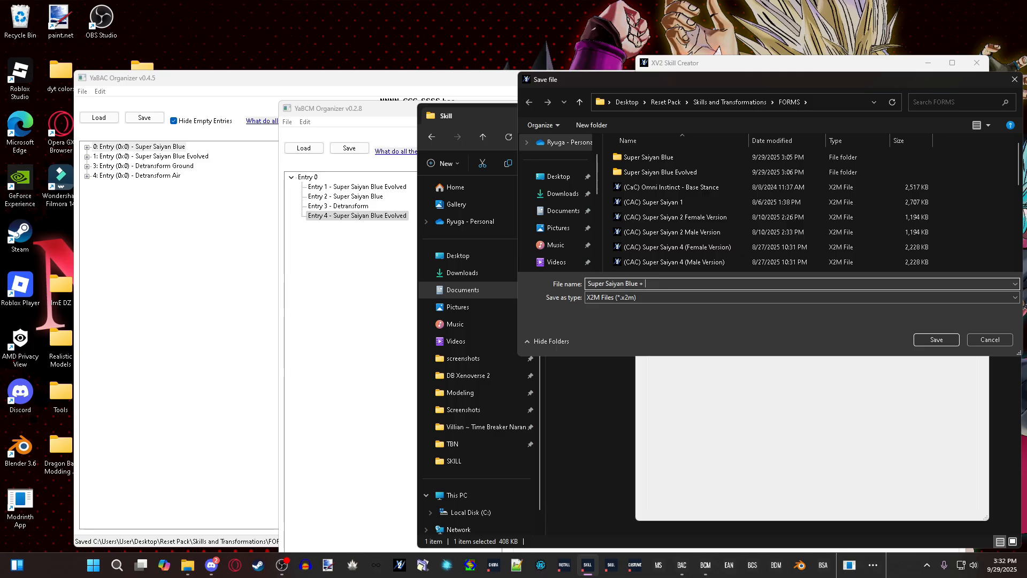
type(" Evolkved")
left_click(936, 339)
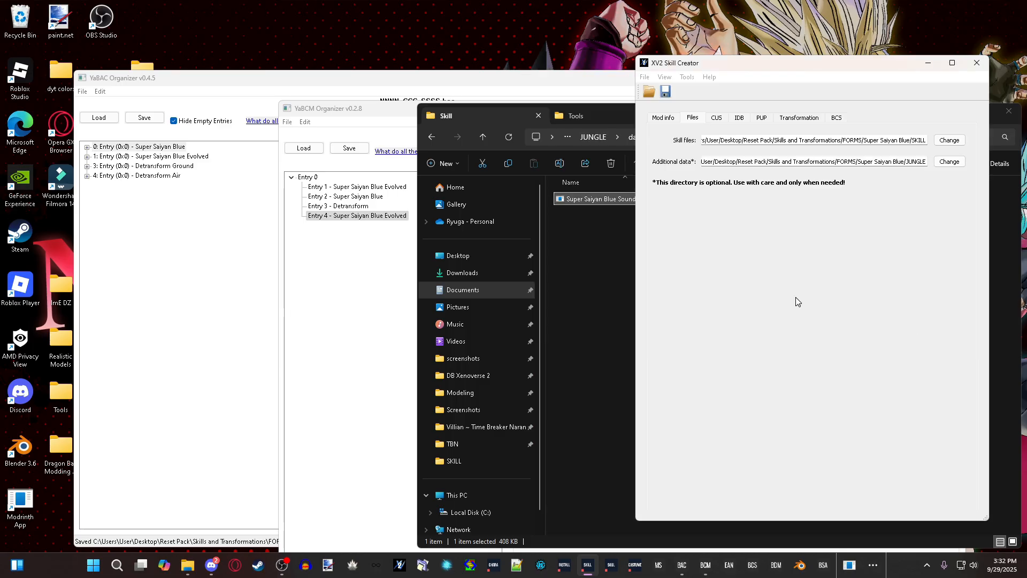
Step: Bring the file browser forward and switch to the mod installer
left_click(553, 292)
left_click(610, 310)
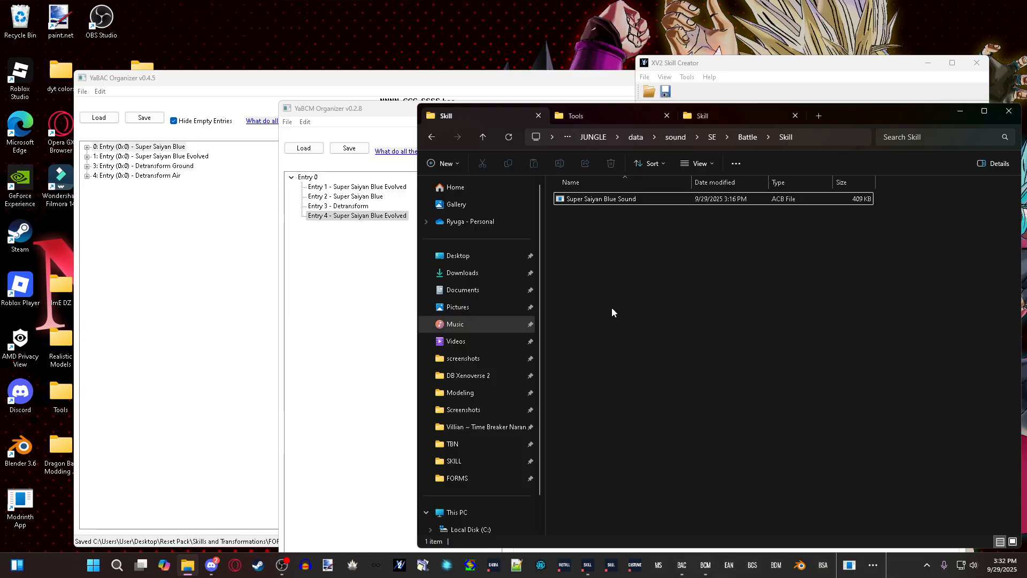
left_click(567, 571)
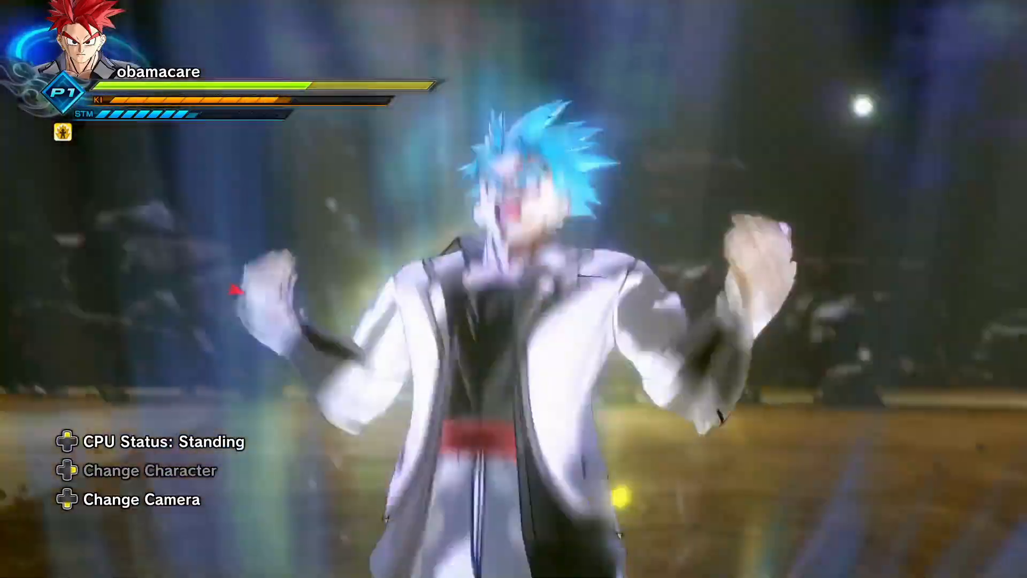
Step: Leave the game and examine the order and button inputs of the Super Saiyan Blue, Evolved and Detransform entries in YaBCM Organizer
key("Escape")
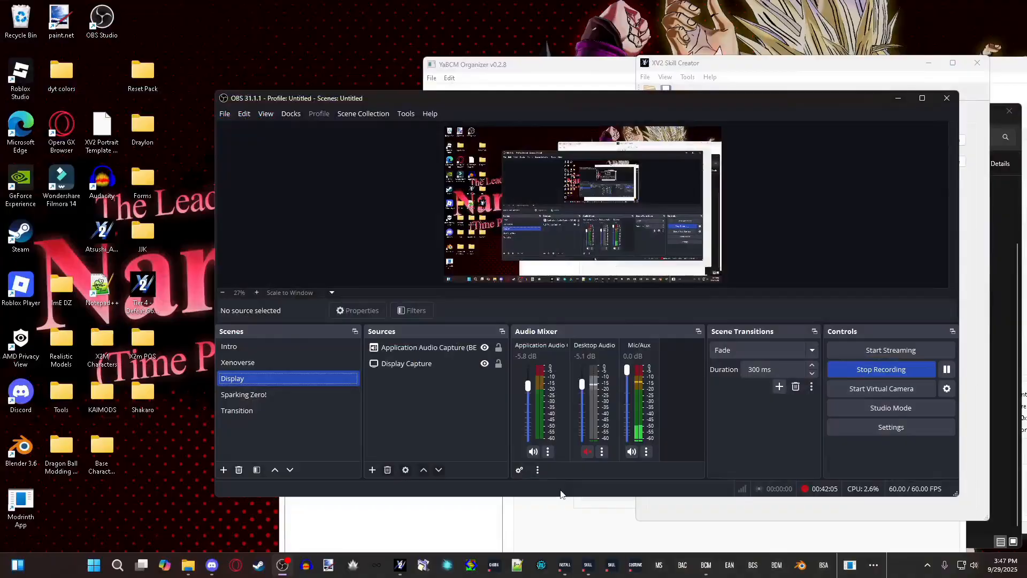
left_click(550, 514)
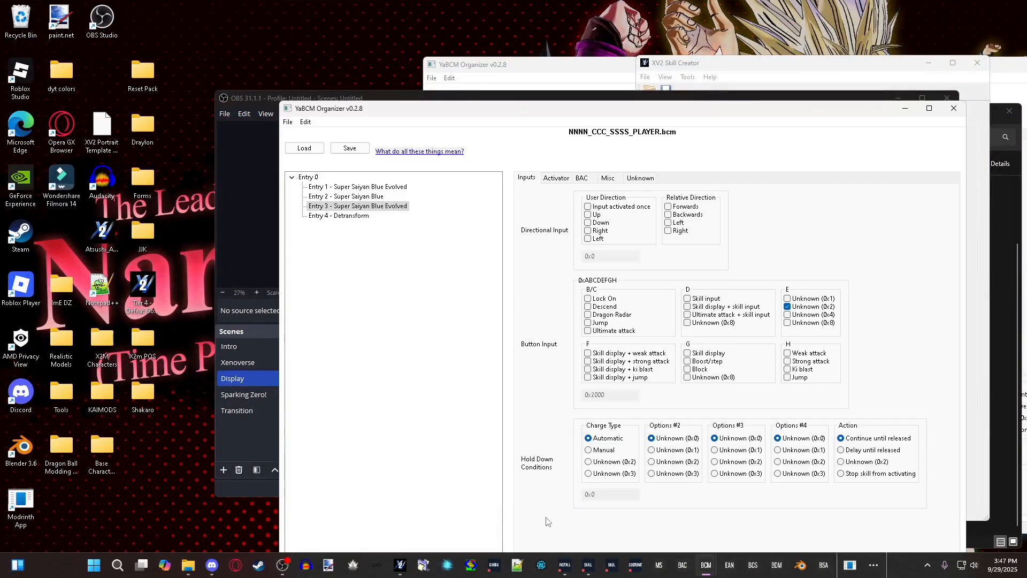
left_click(378, 196)
left_click(369, 206)
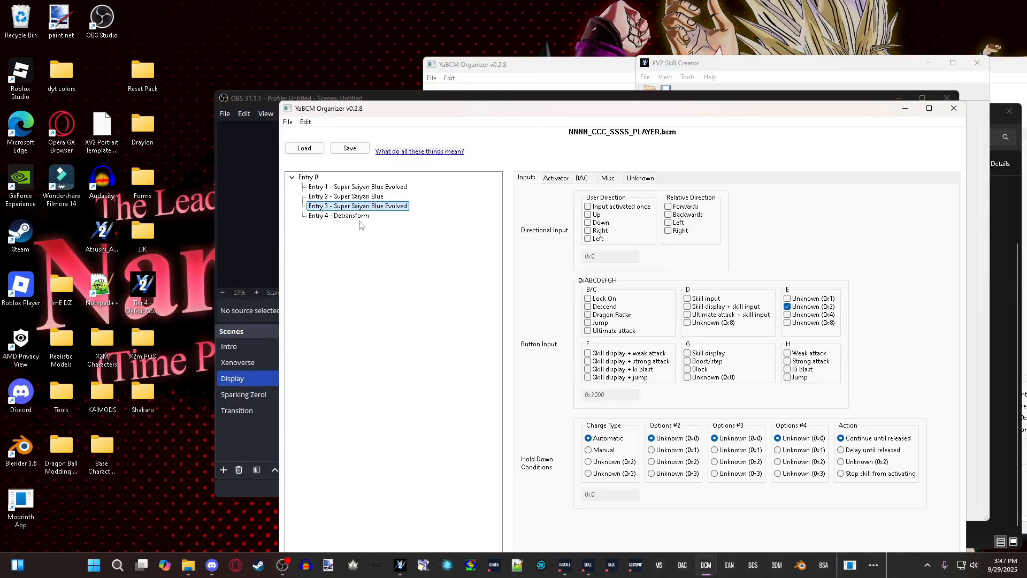
left_click(357, 215)
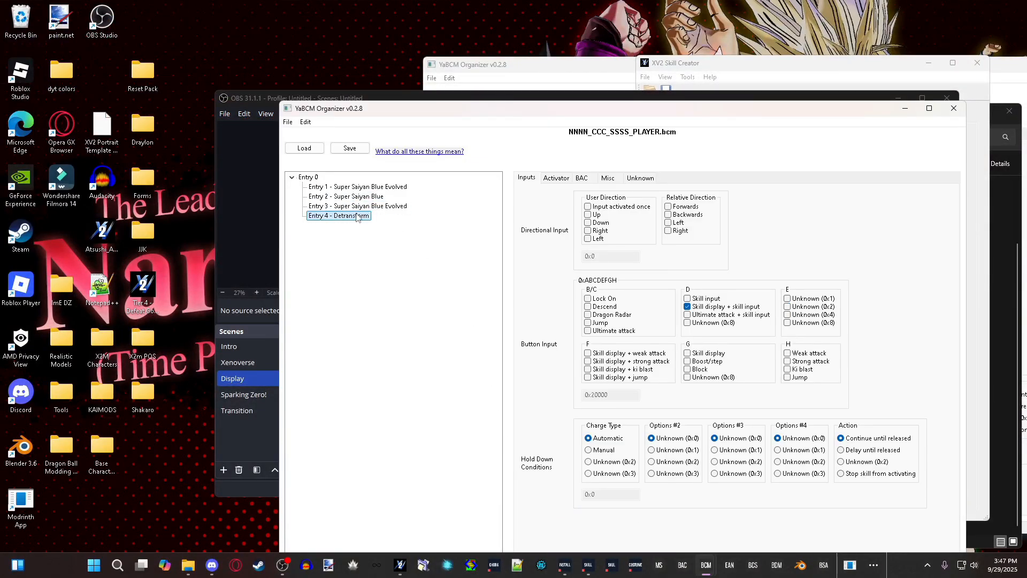
key("Up")
key("Up")
key("Up")
key("Down")
key("Down")
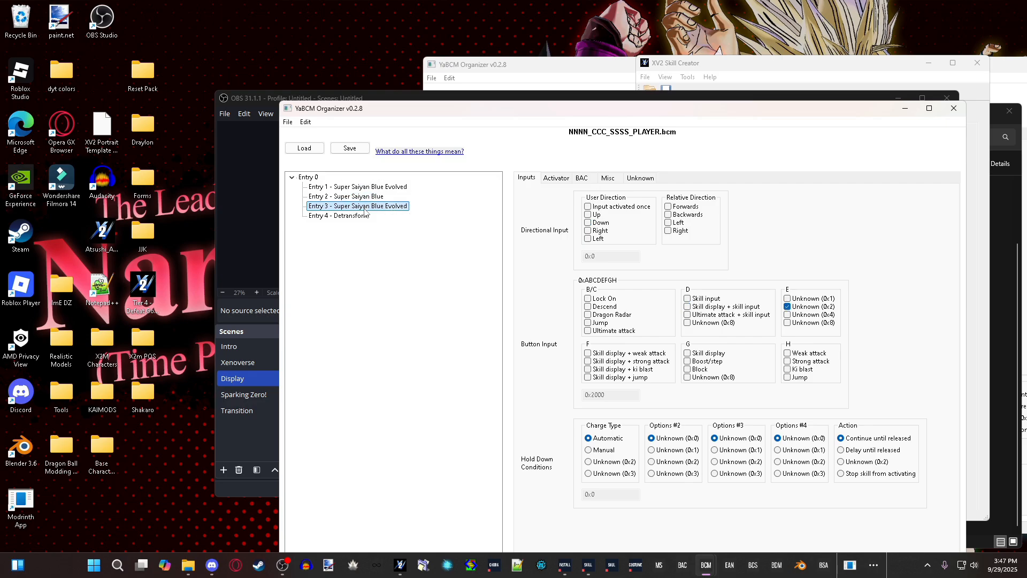
key("Up")
key("Down")
left_click(360, 216)
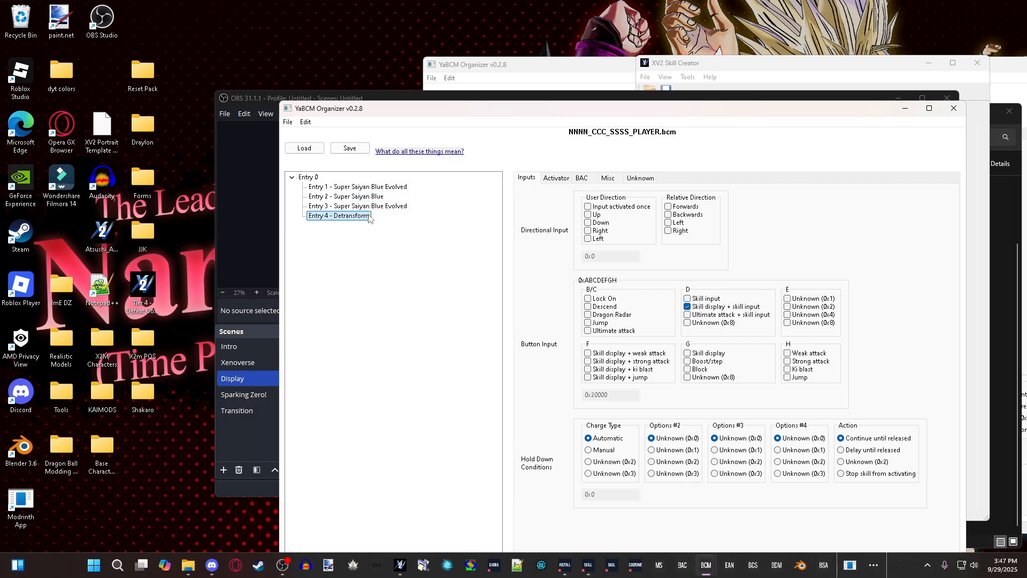
key("Up")
key("Up")
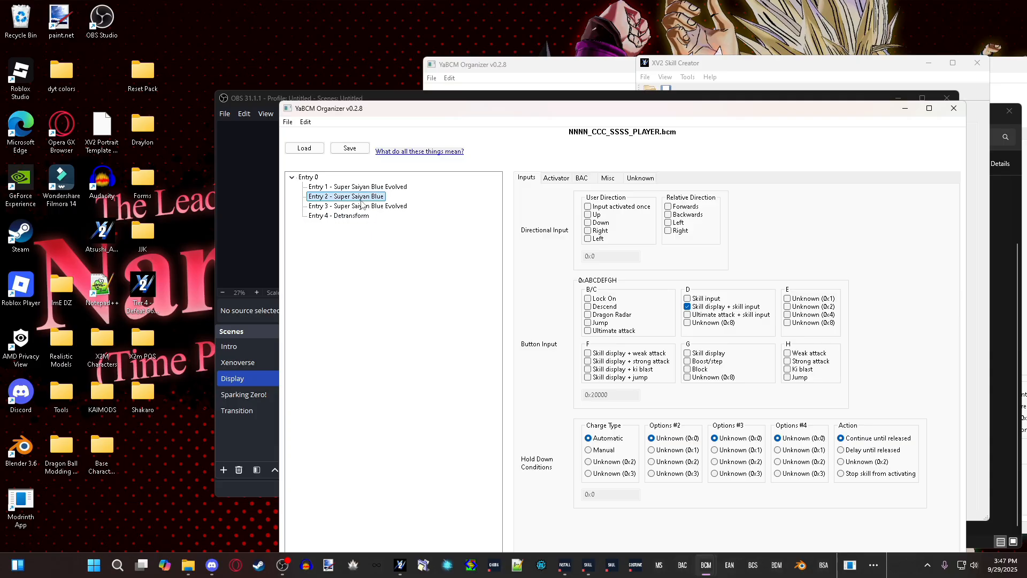
left_click(358, 215)
left_click(544, 157)
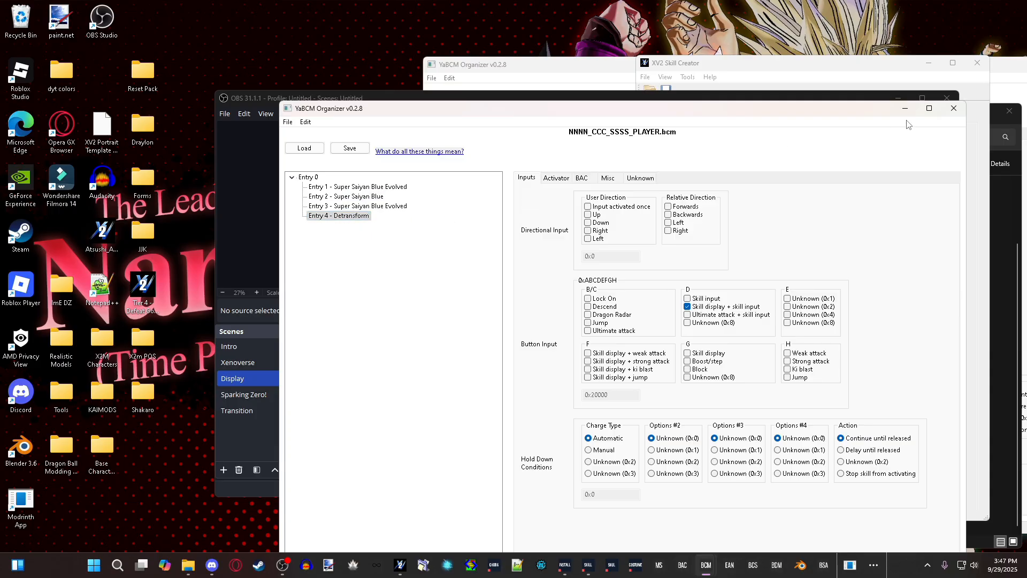
left_click(337, 205)
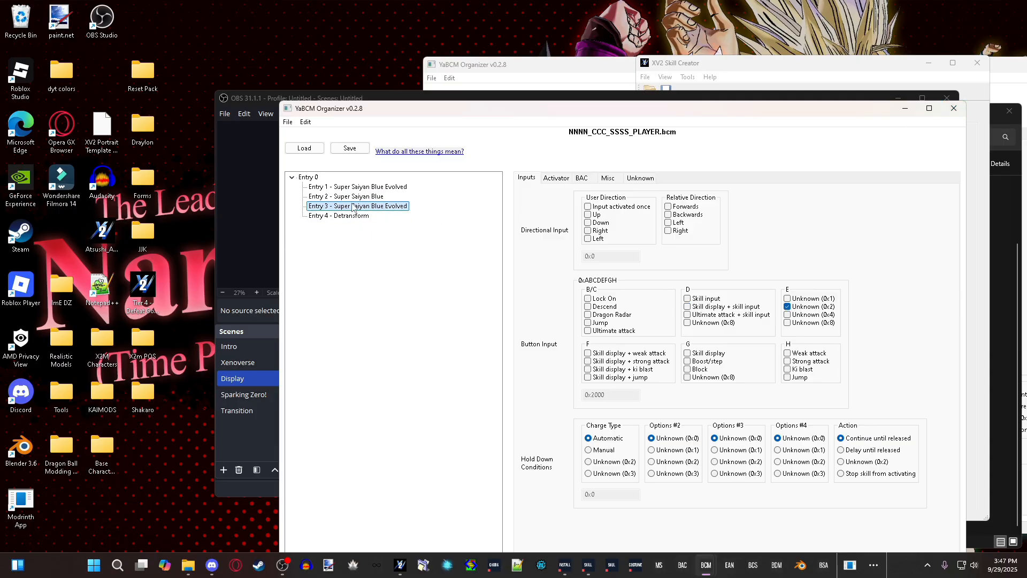
left_click(354, 199)
left_click(357, 205)
left_click(358, 195)
left_click(353, 216)
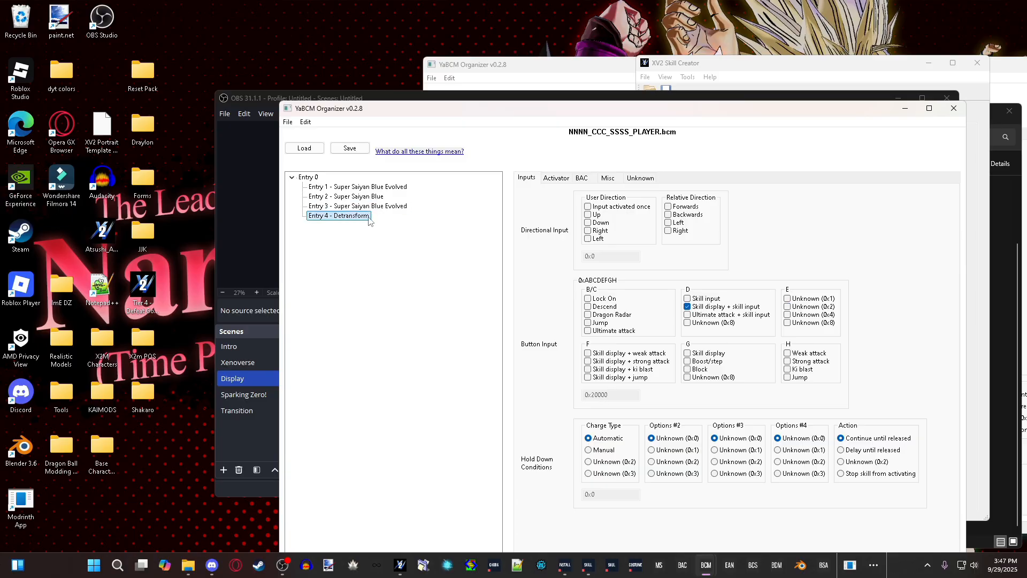
Step: Close both open YaBCM Organizer windows
left_click(953, 108)
left_click(586, 65)
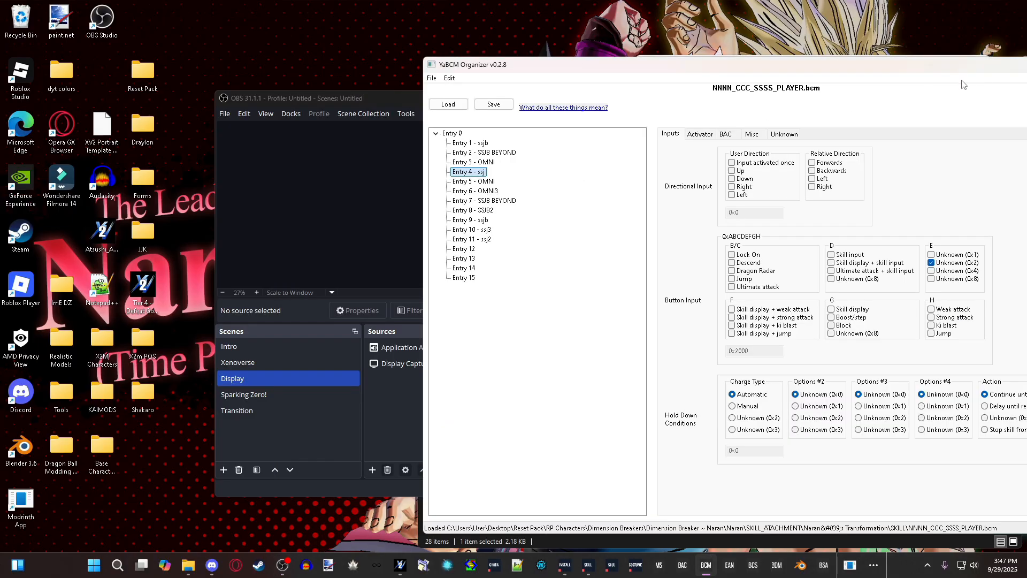
left_click_drag(1002, 71, 710, 59)
left_click(808, 55)
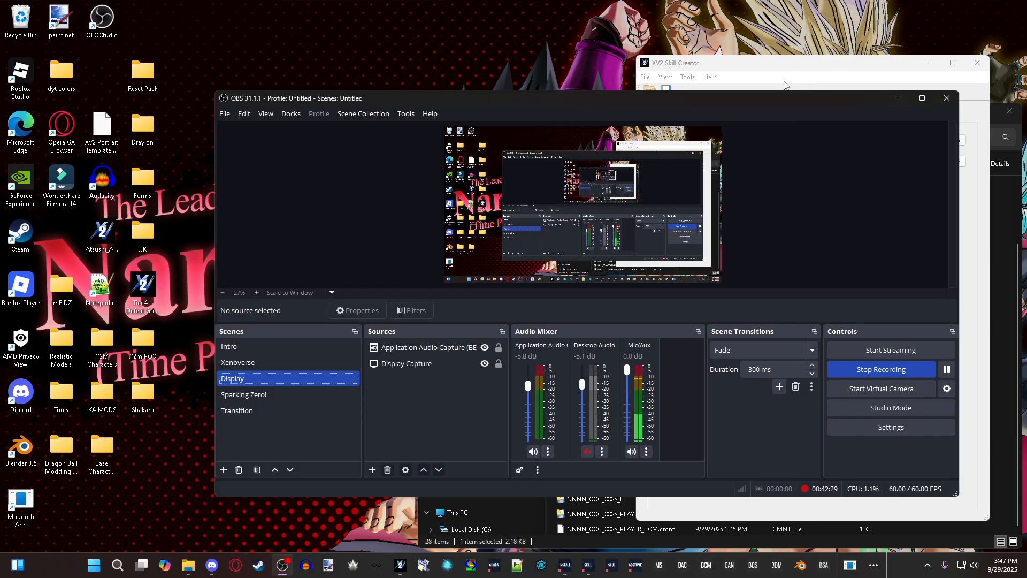
Step: Open the NNNN_CCC_SSSS BAC file from the SKILL folder and show the first effect of the Super Saiyan Blue Evolved entry
left_click(189, 569)
left_click(934, 225)
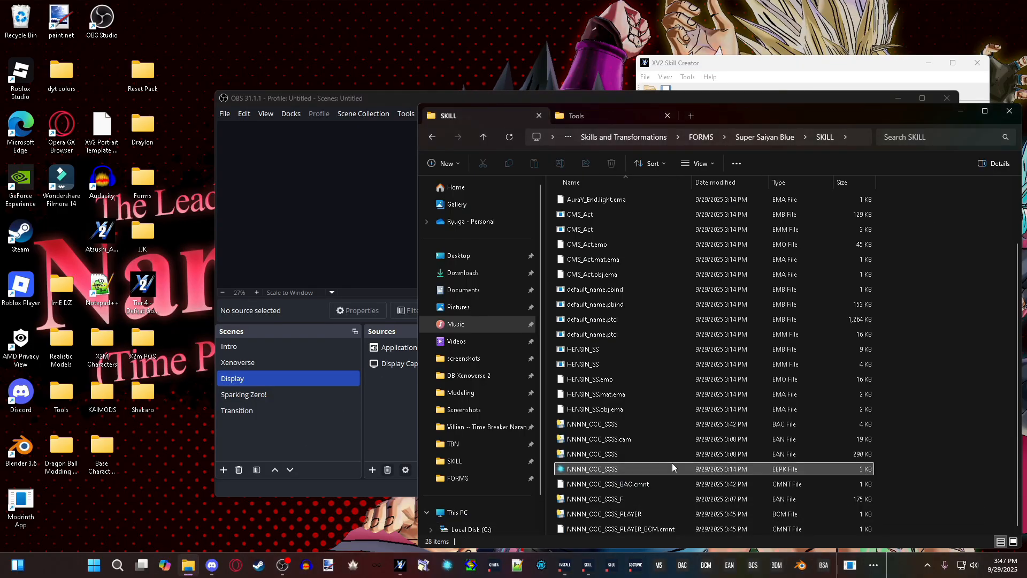
double_click(624, 424)
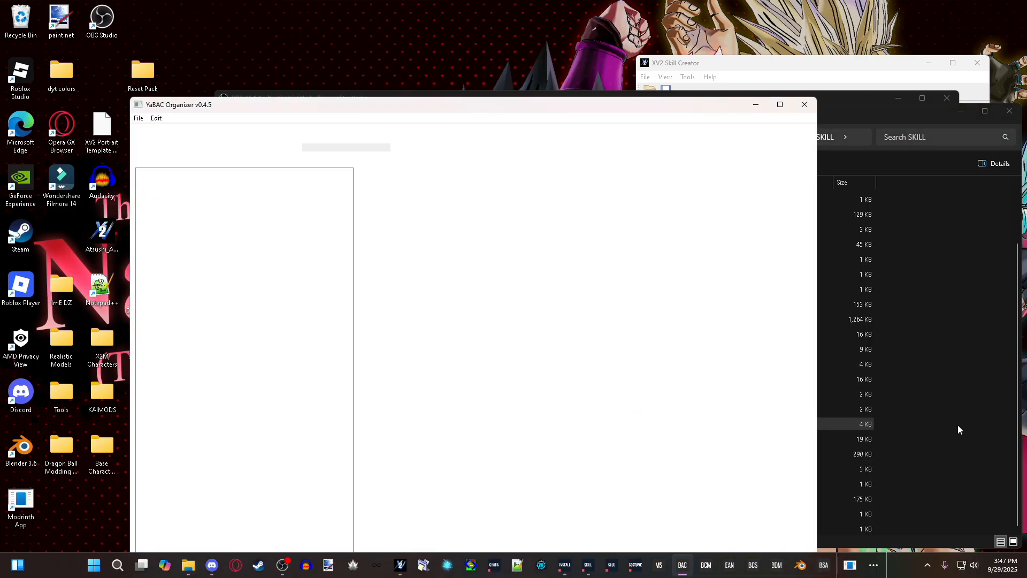
left_click(959, 428)
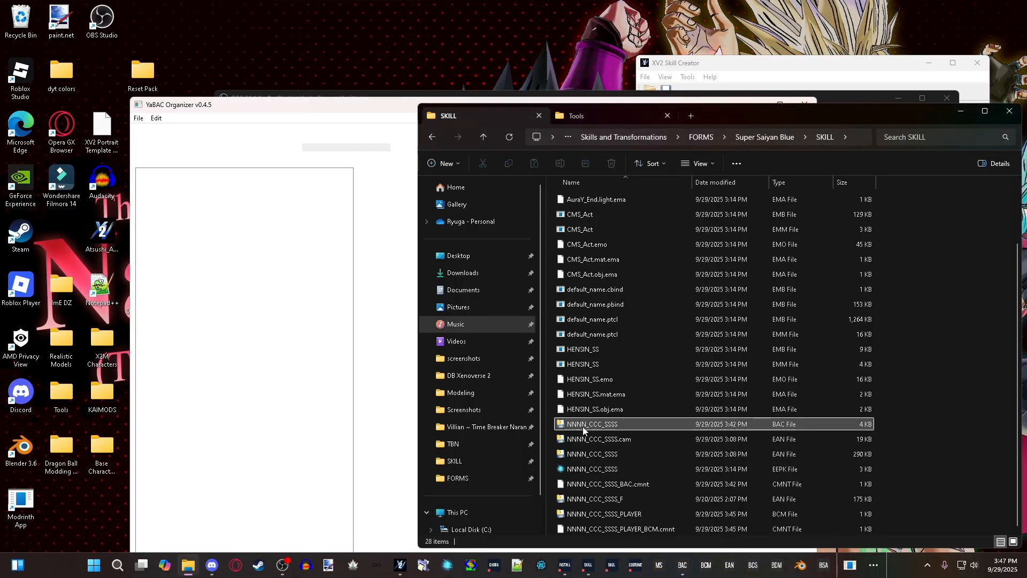
left_click(144, 183)
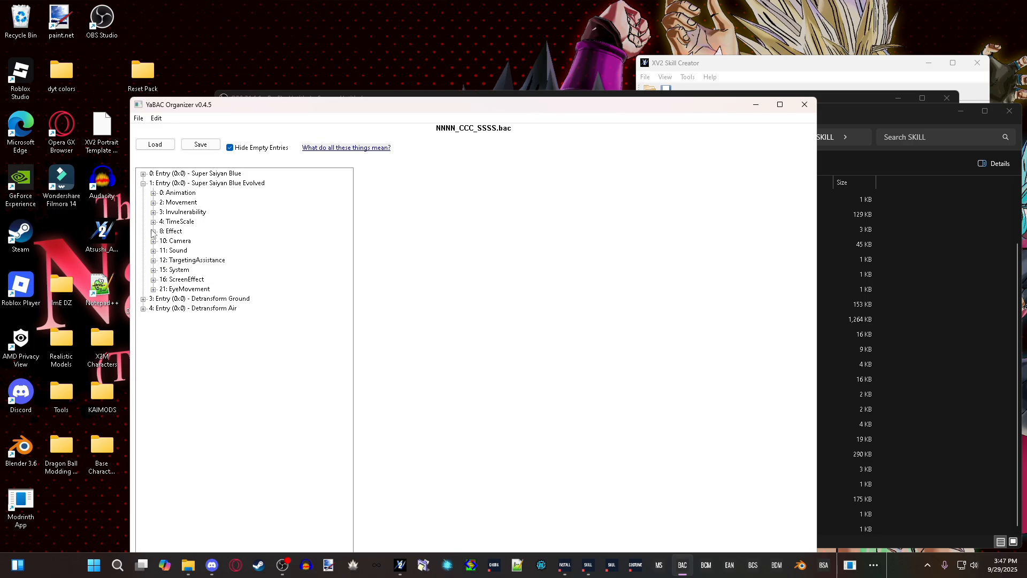
left_click(154, 231)
left_click(181, 242)
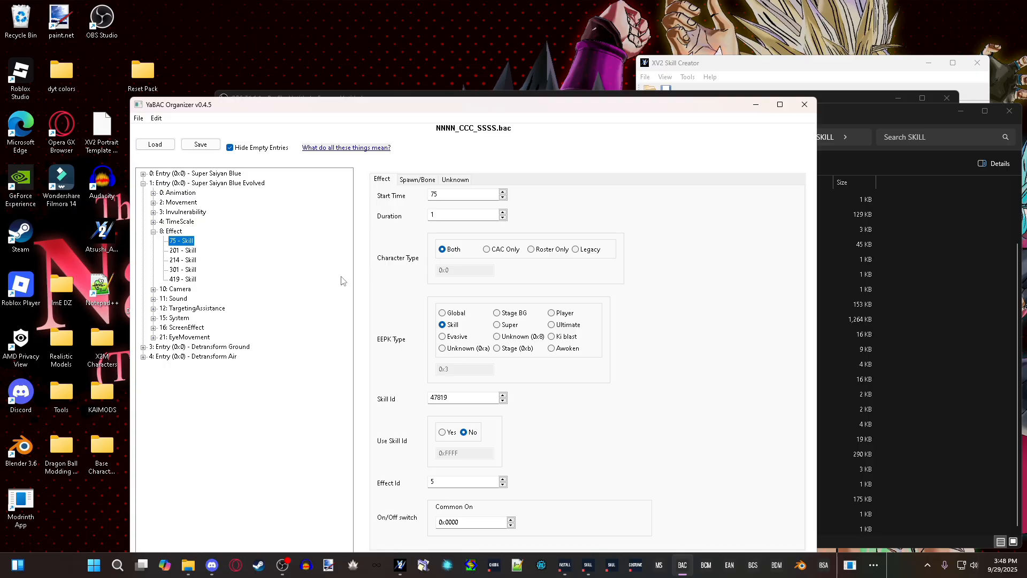
Step: Examine the EEPK type, Skill Id and Effect Id of each effect in the Super Saiyan Blue Evolved entry
left_click(454, 326)
left_click(194, 251)
left_click(192, 260)
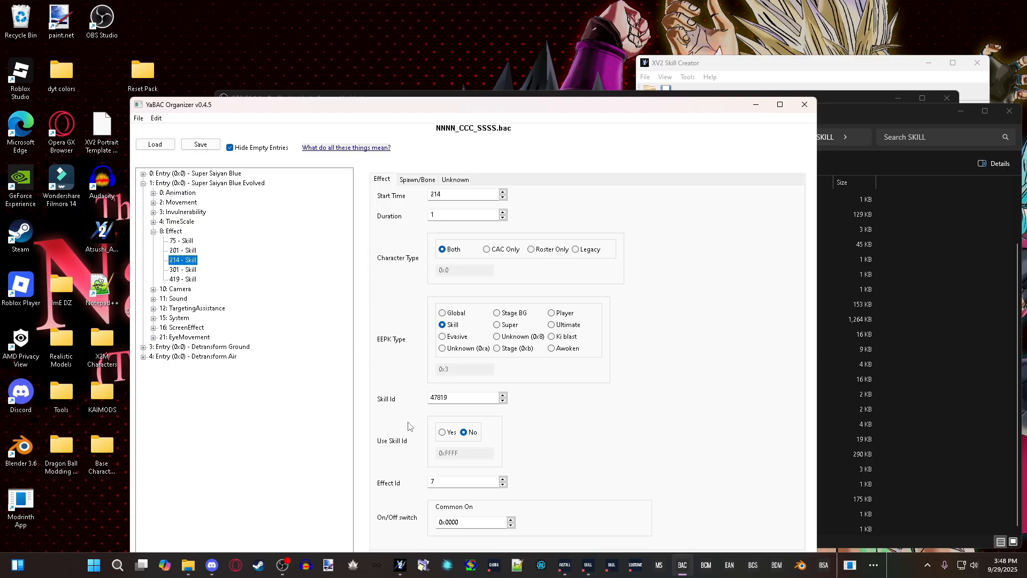
left_click(190, 270)
left_click(190, 279)
left_click(190, 271)
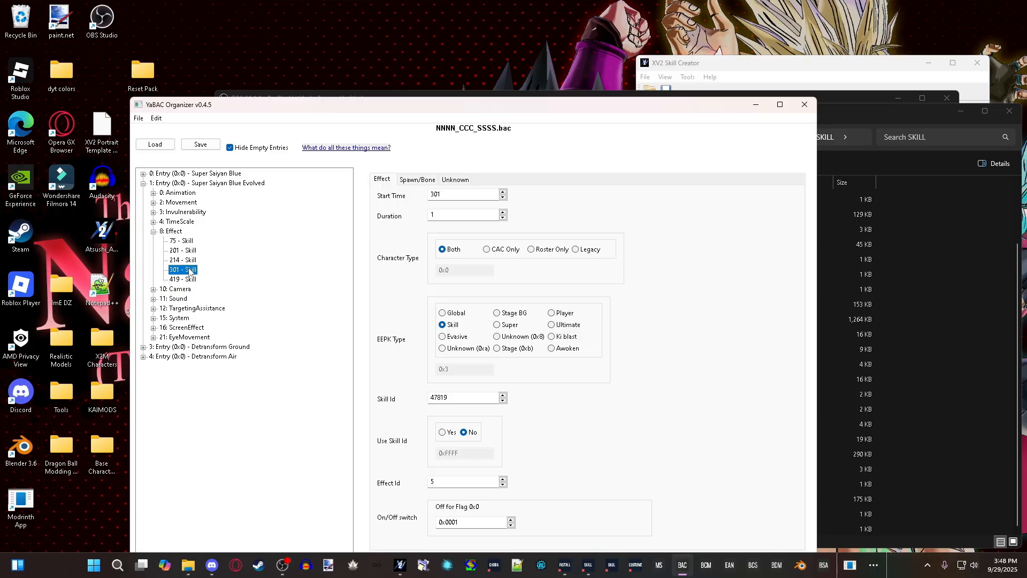
left_click(190, 261)
left_click(189, 251)
left_click(189, 242)
left_click(190, 250)
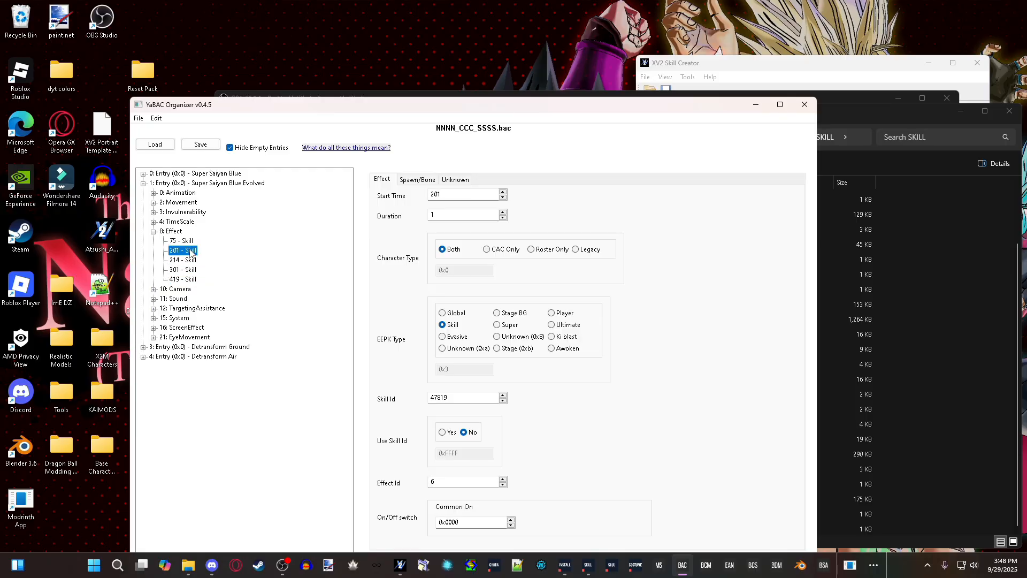
left_click(980, 289)
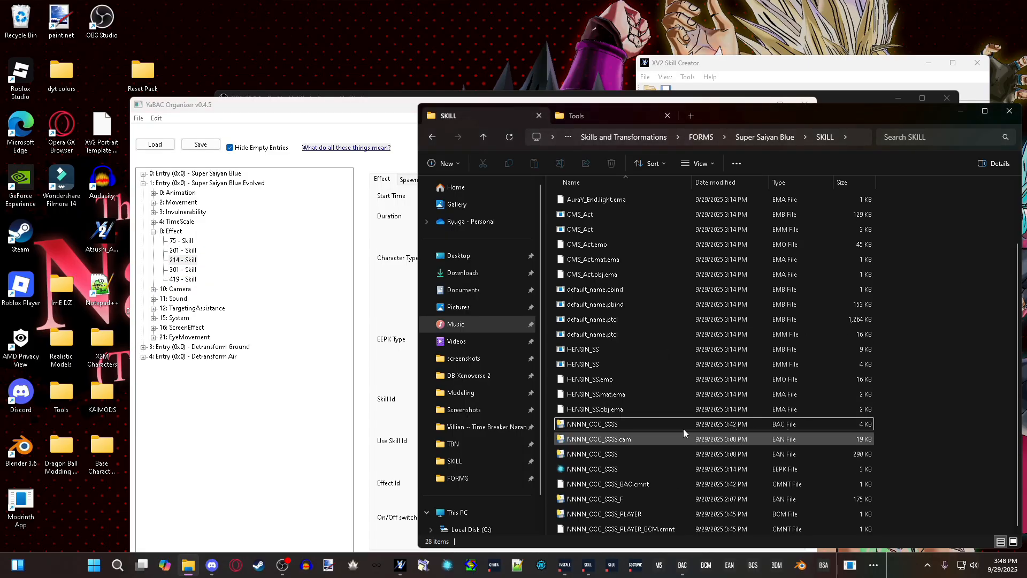
left_click(185, 269)
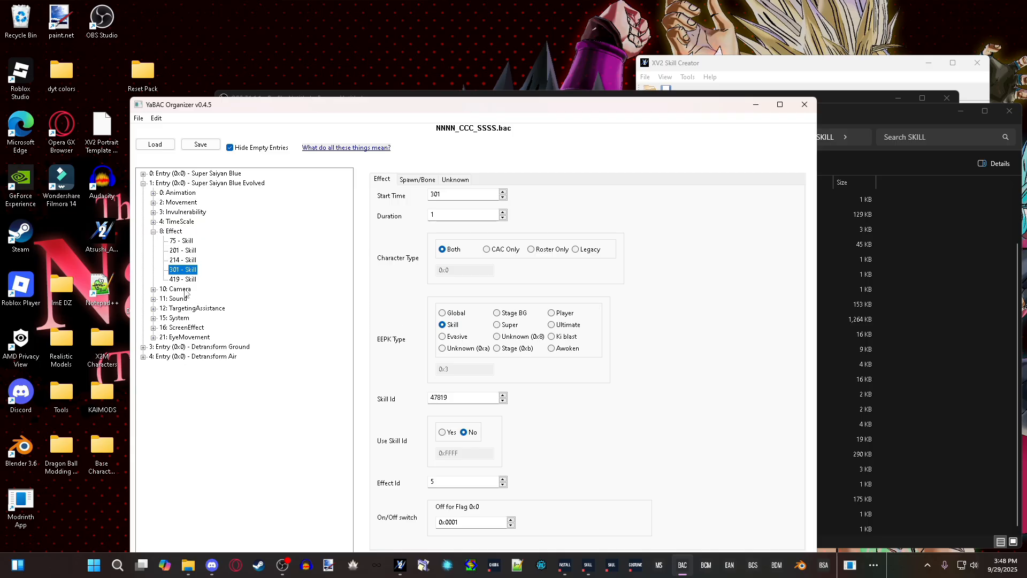
left_click(184, 282)
left_click(191, 271)
left_click(191, 261)
left_click(189, 251)
left_click(187, 241)
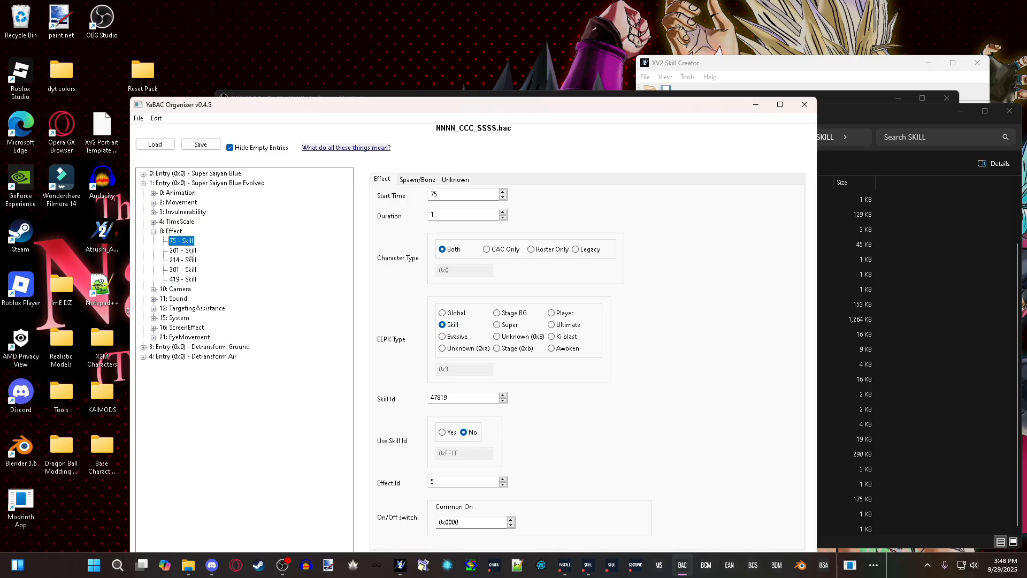
left_click(190, 251)
left_click(192, 261)
left_click(191, 270)
left_click(184, 279)
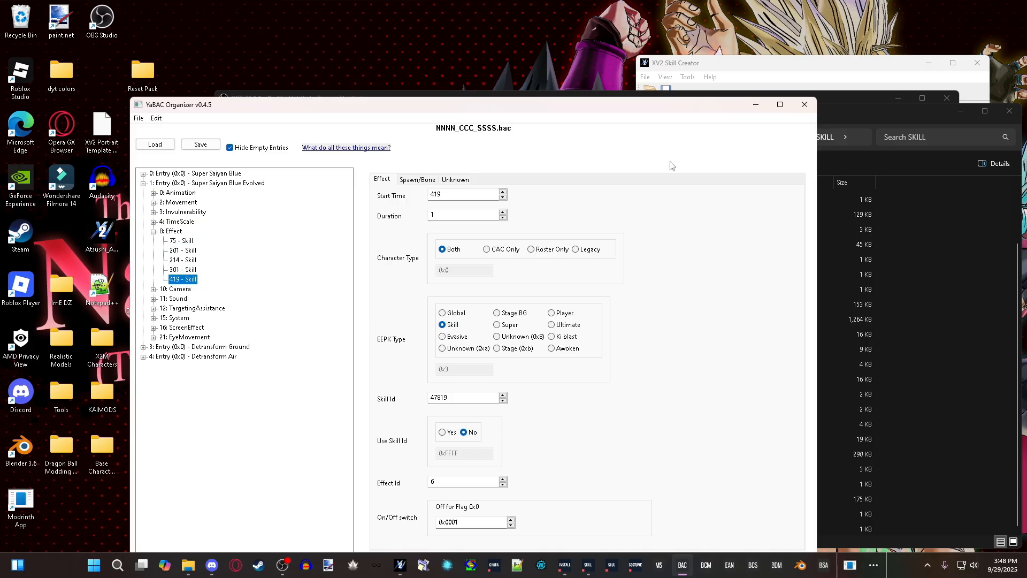
Step: Switch to XV2 Skill Creator and review the skill's CUS, IDB, PUP and Transformation settings
left_click(732, 89)
left_click(717, 117)
left_click(740, 117)
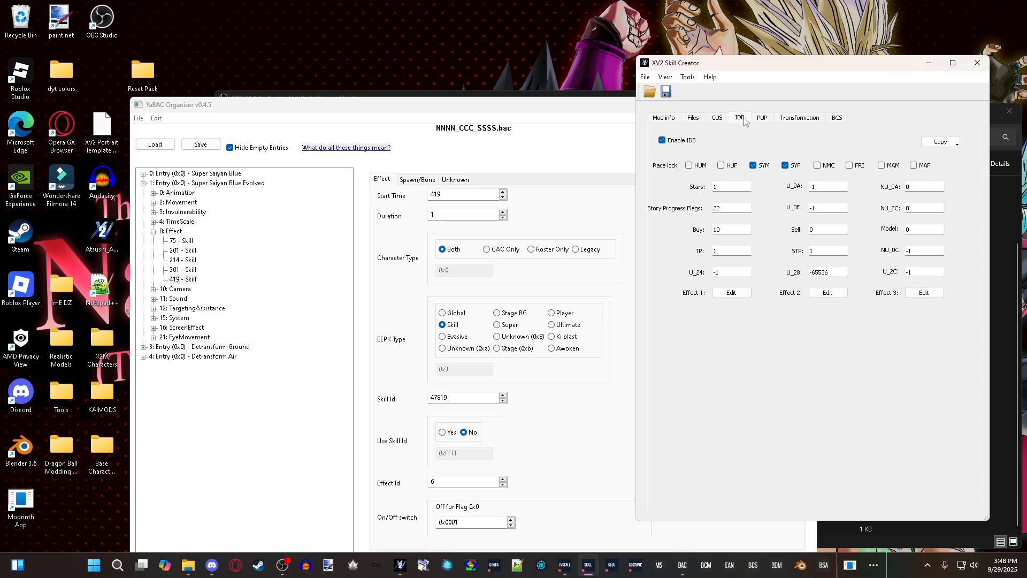
left_click(761, 118)
left_click(741, 120)
left_click(761, 120)
left_click(794, 120)
left_click(762, 120)
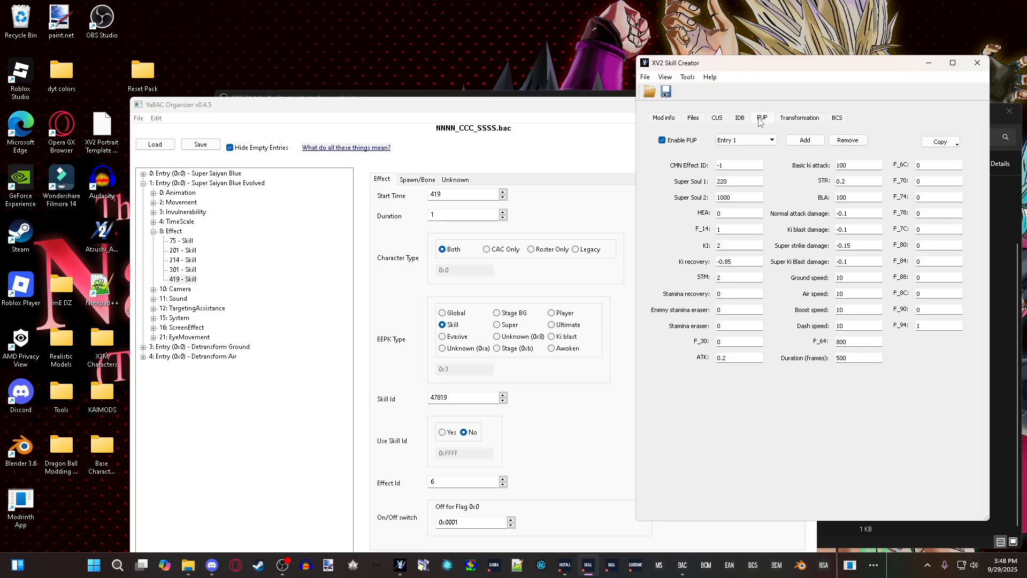
left_click(721, 119)
left_click(400, 564)
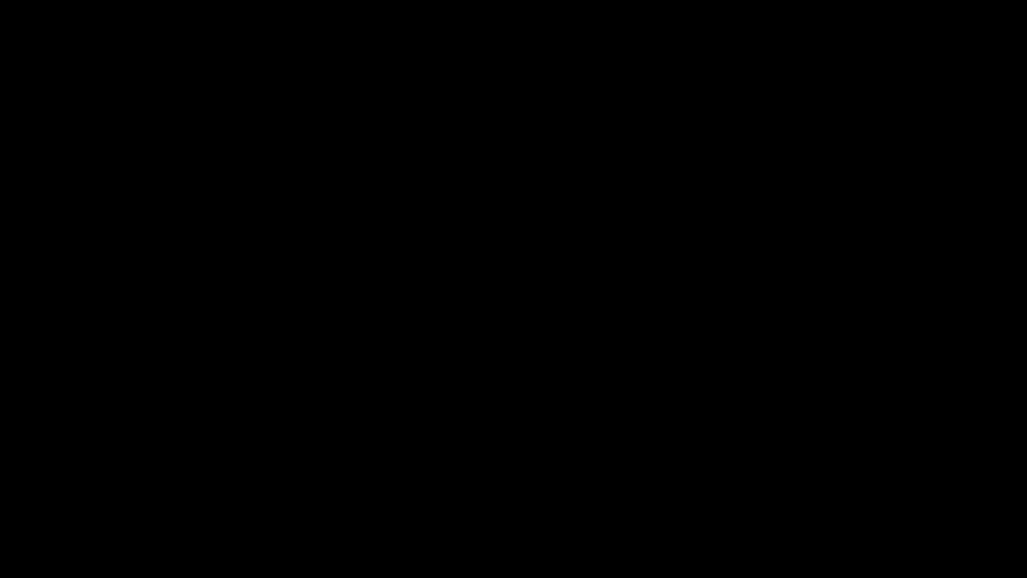